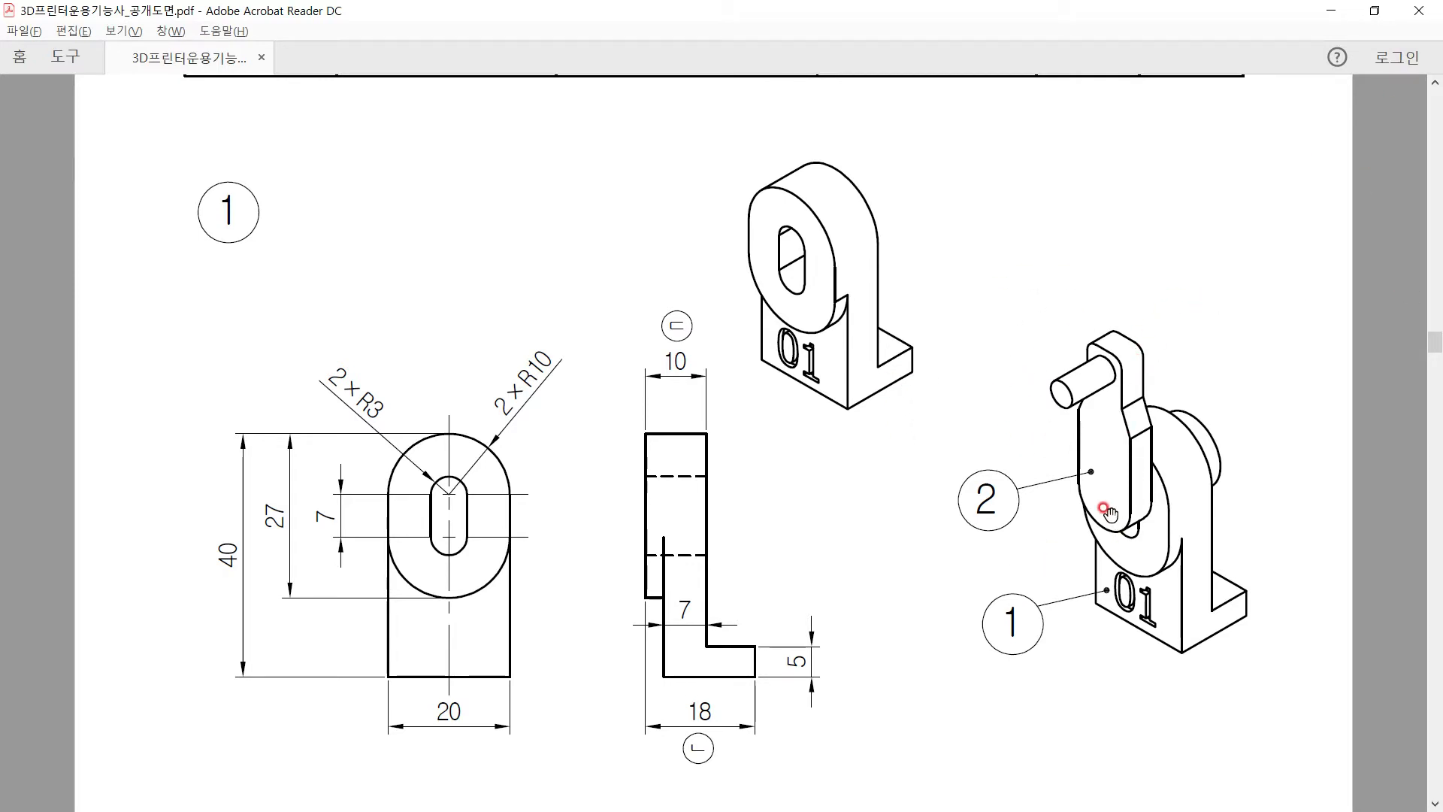
# Step: Look over the dimensioned drawings and isometric views of parts 1 and 2 in the PDF
pyautogui.scroll(-6, 1050, 618)
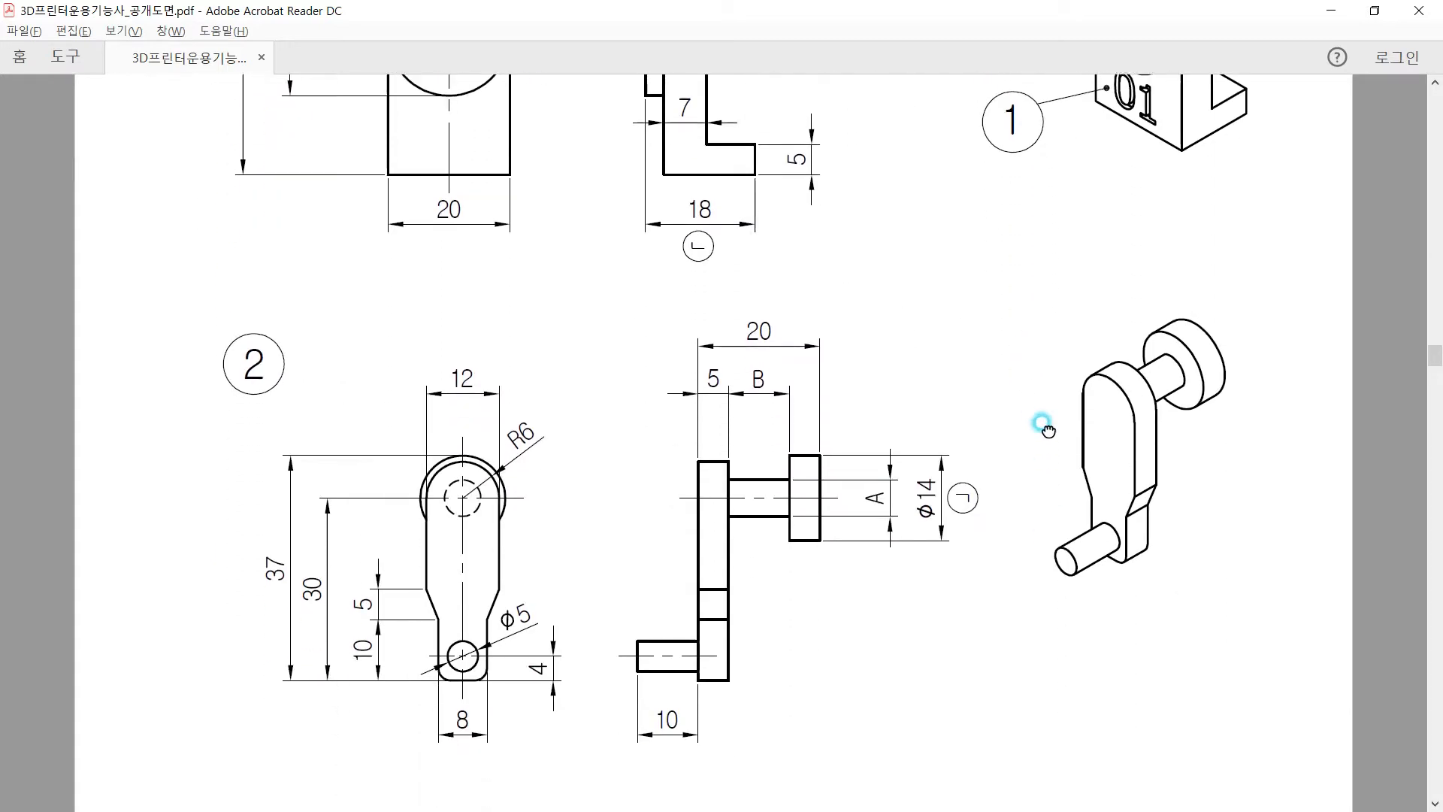
pyautogui.scroll(-2, 1063, 442)
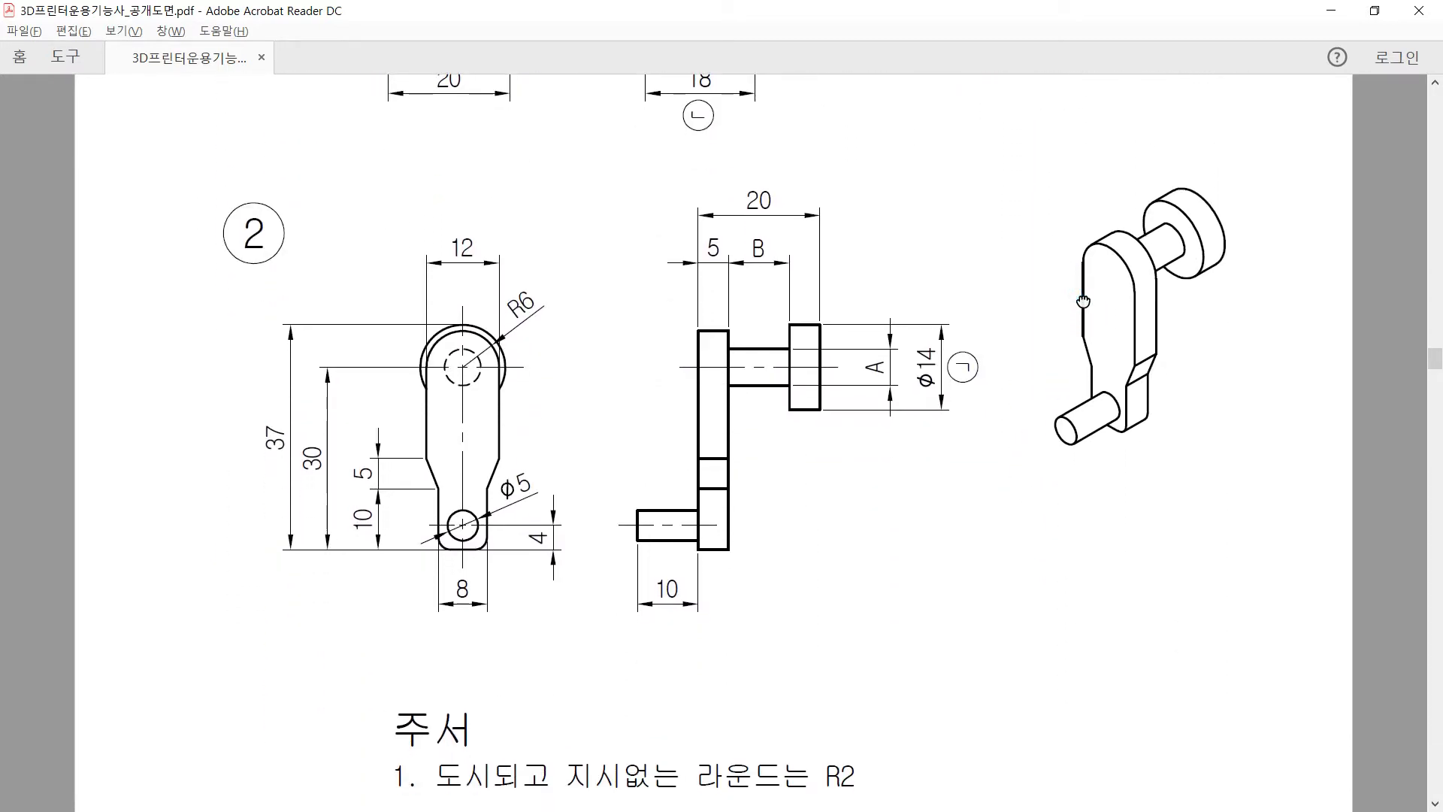
pyautogui.scroll(4, 978, 662)
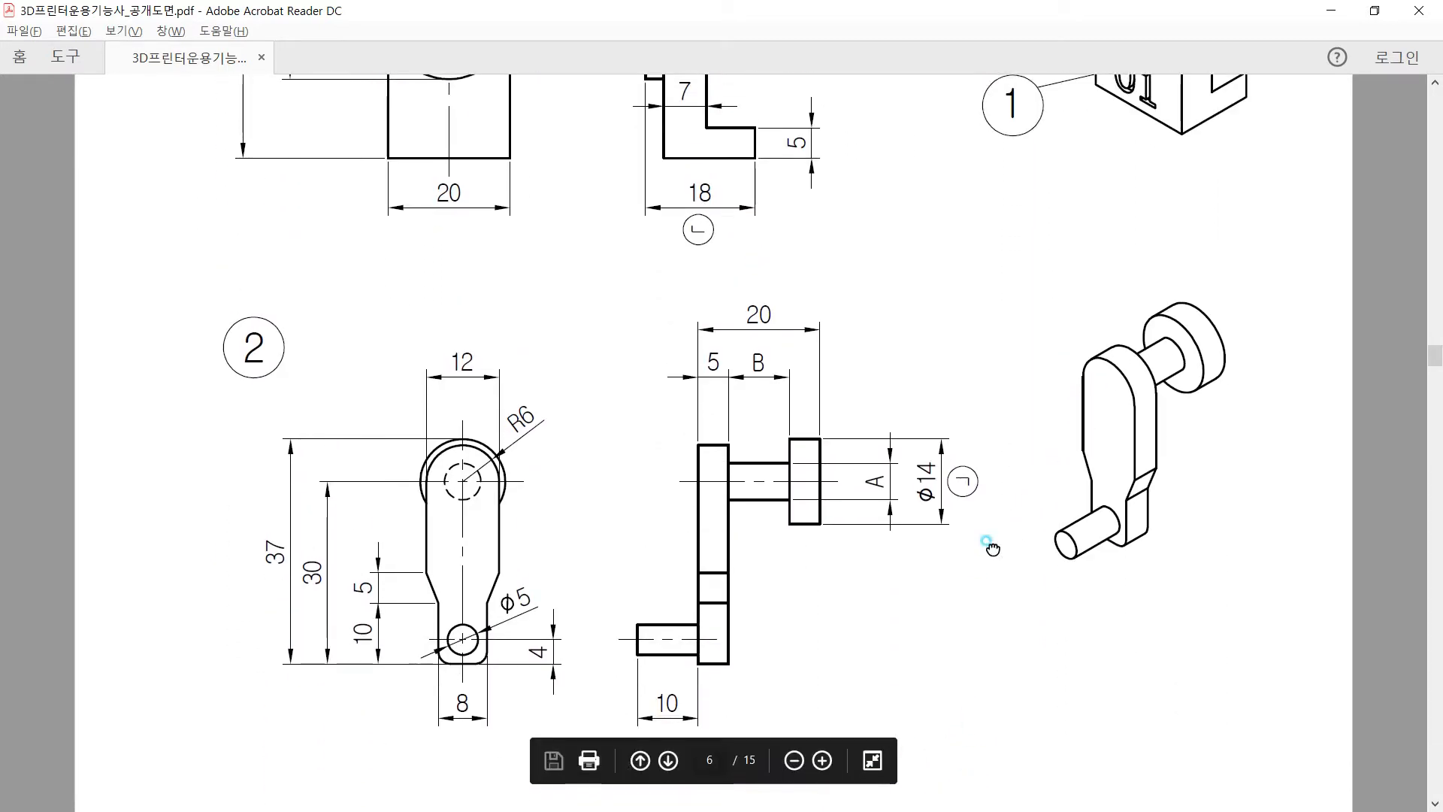
pyautogui.scroll(4, 1007, 438)
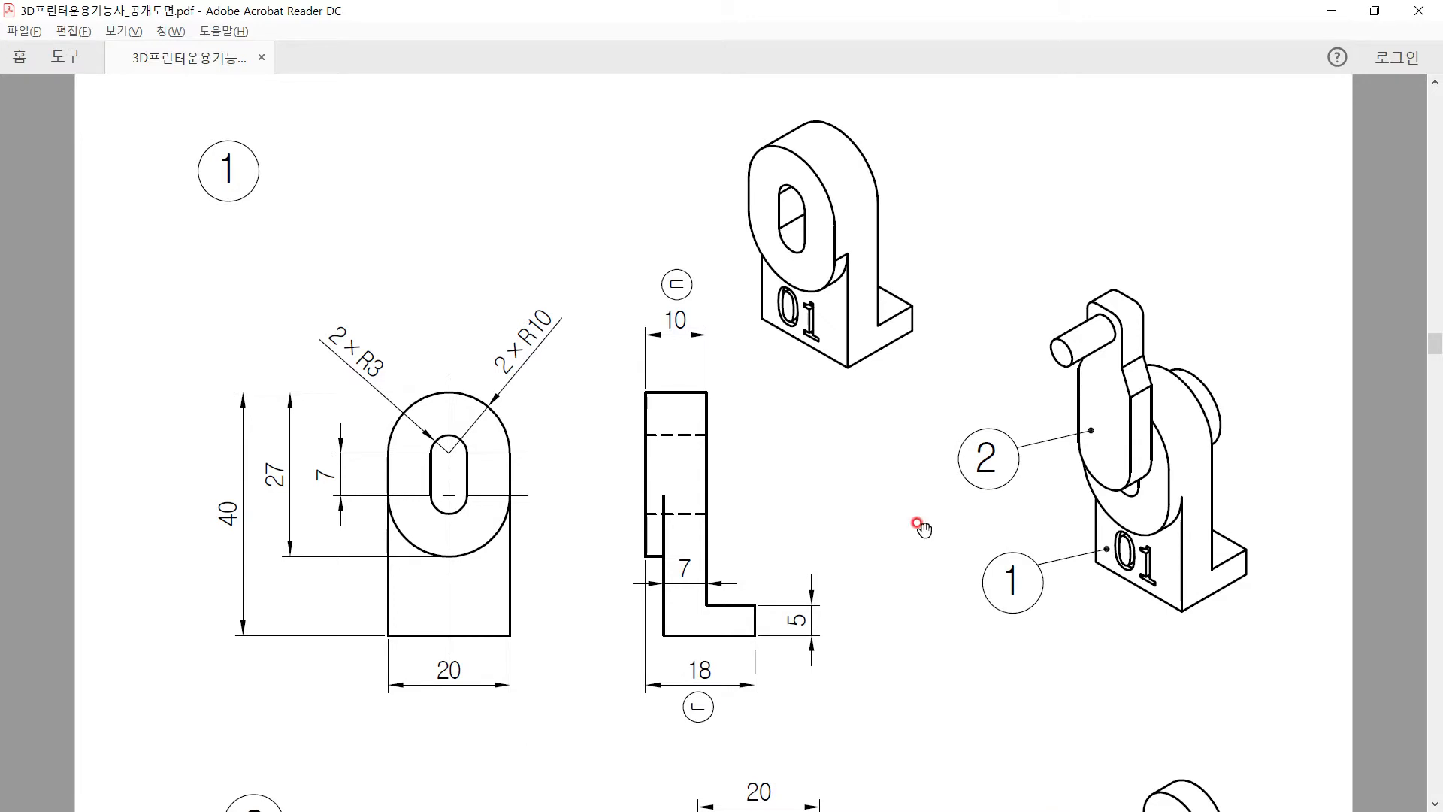
# Step: Mark up the part 1 drawing with freehand view labels F, S and ISO, division lines, 3 and P, and erase the markup
pyautogui.hotkey('ctrl', '2')
pyautogui.moveTo(504, 710)
pyautogui.mouseDown()
pyautogui.moveTo(565, 711)
pyautogui.moveTo(526, 771)
pyautogui.moveTo(575, 749)
pyautogui.mouseUp()
pyautogui.moveTo(806, 699)
pyautogui.mouseDown()
pyautogui.moveTo(778, 719)
pyautogui.moveTo(793, 755)
pyautogui.mouseUp()
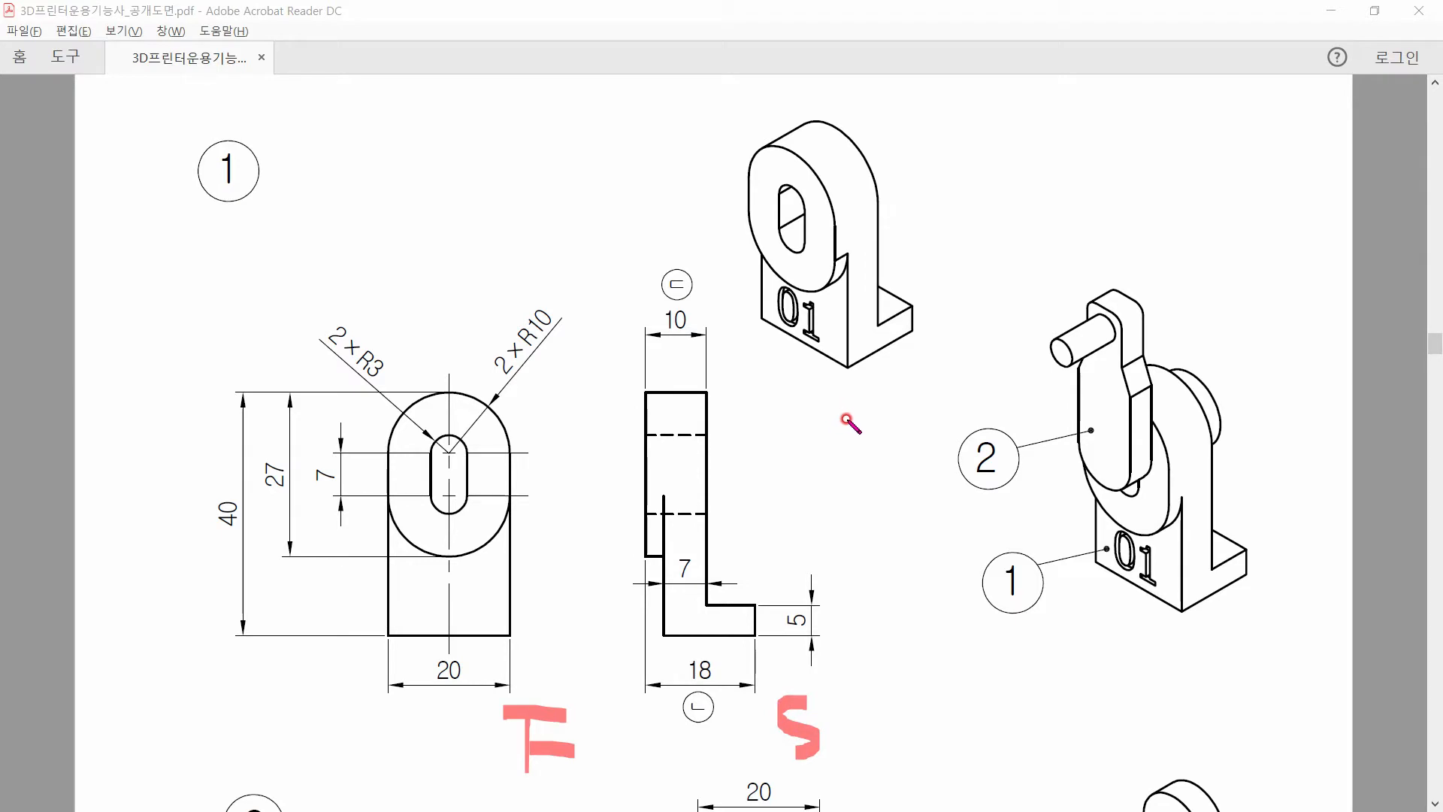
pyautogui.moveTo(850, 386)
pyautogui.mouseDown()
pyautogui.moveTo(850, 430)
pyautogui.moveTo(894, 393)
pyautogui.mouseUp()
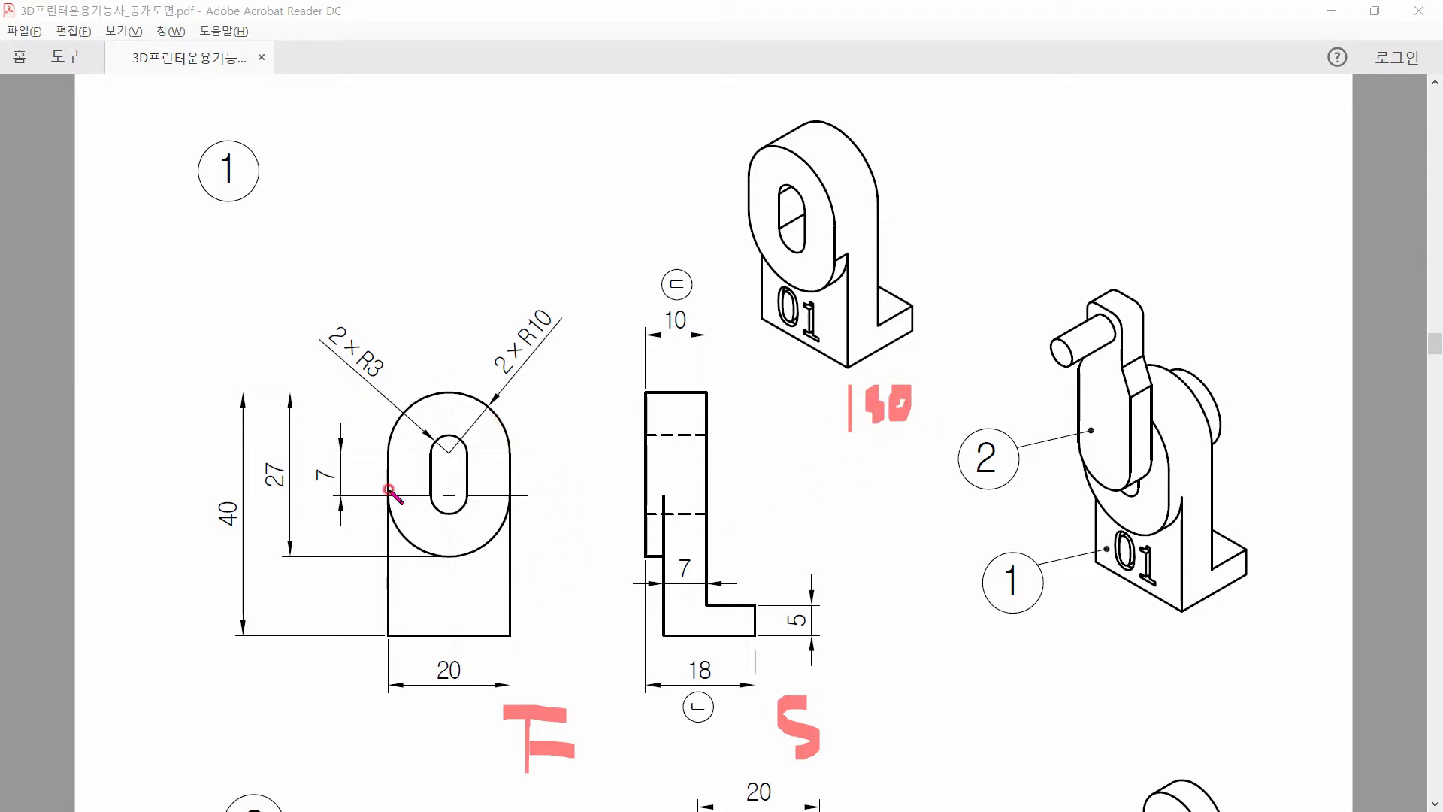
pyautogui.moveTo(659, 380); pyautogui.dragTo(663, 442)
pyautogui.moveTo(615, 324)
pyautogui.mouseDown()
pyautogui.moveTo(642, 359)
pyautogui.moveTo(617, 371)
pyautogui.mouseUp()
pyautogui.moveTo(710, 590); pyautogui.dragTo(713, 639)
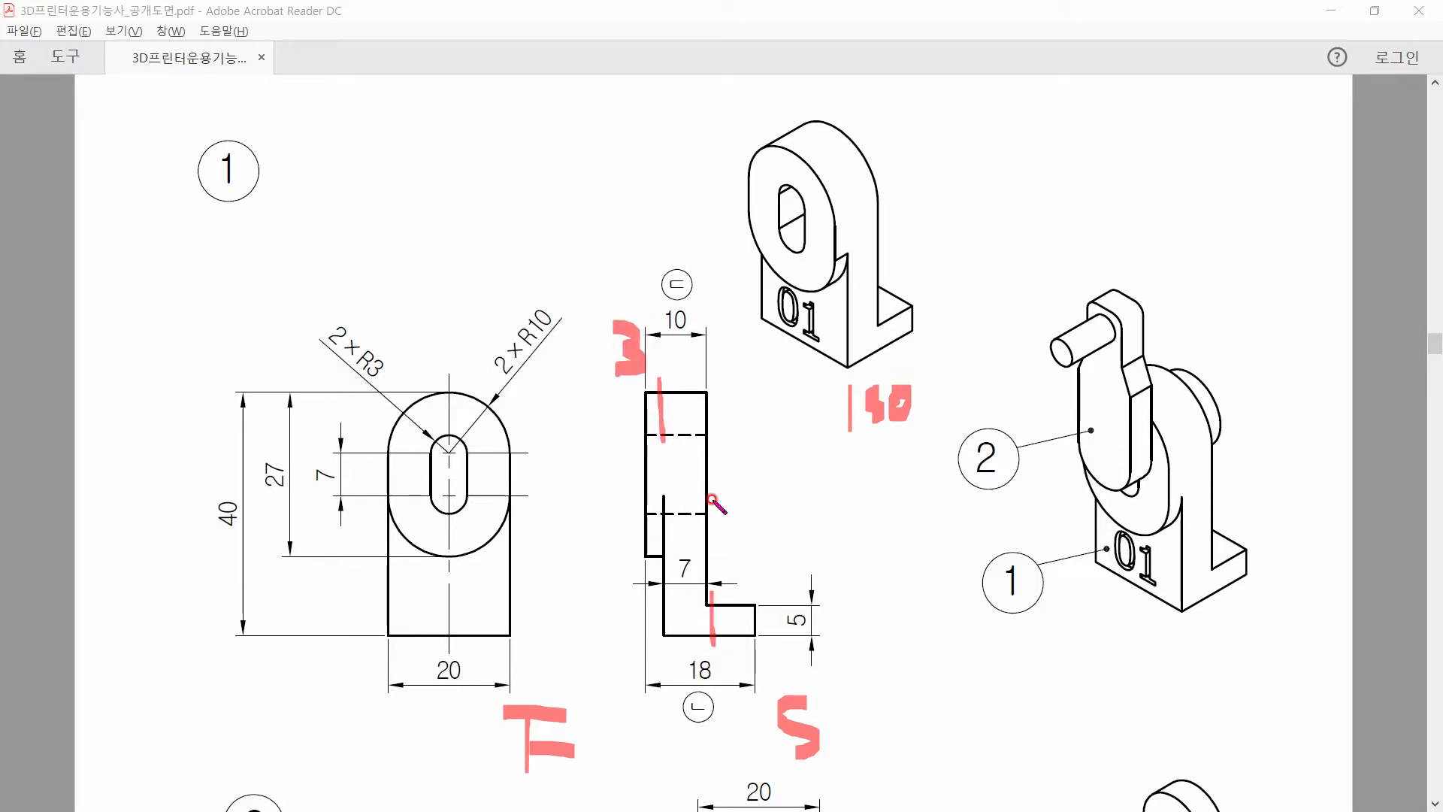
pyautogui.moveTo(750, 529)
pyautogui.mouseDown()
pyautogui.moveTo(750, 577)
pyautogui.moveTo(760, 528)
pyautogui.moveTo(753, 548)
pyautogui.mouseUp()
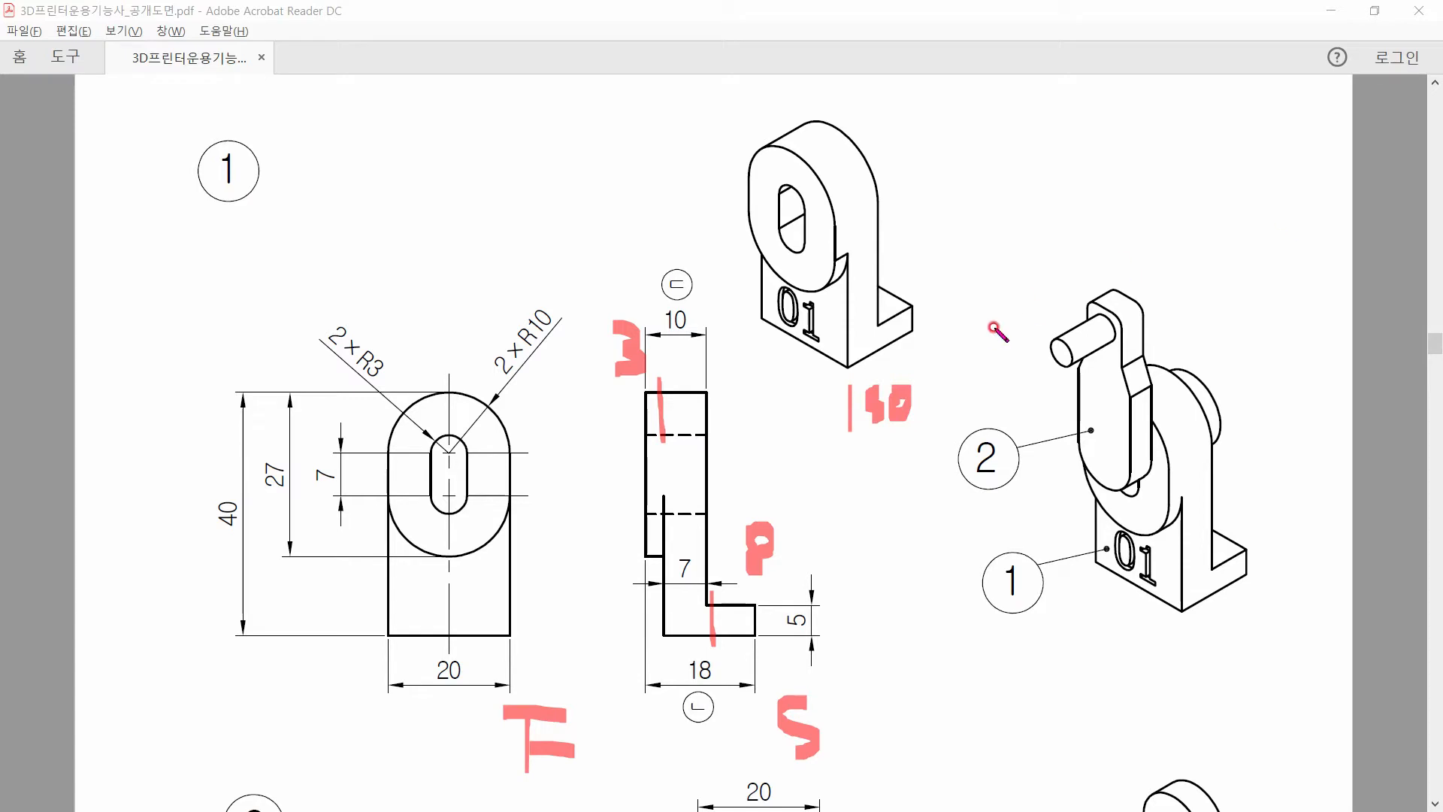
pyautogui.press('e')
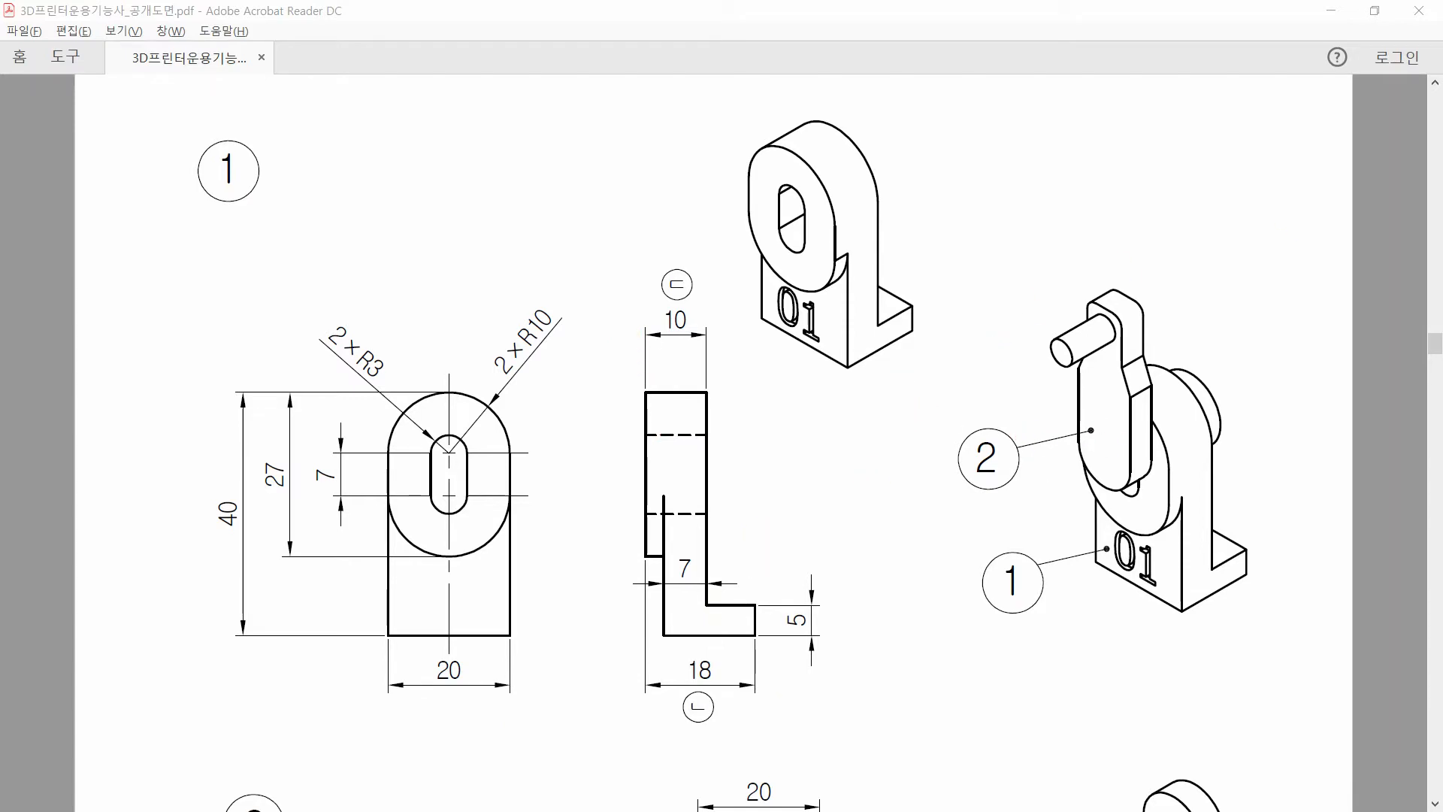
# Step: Examine the slot radii and centre distance in the front view of part 1
pyautogui.scroll(-3, 945, 443)
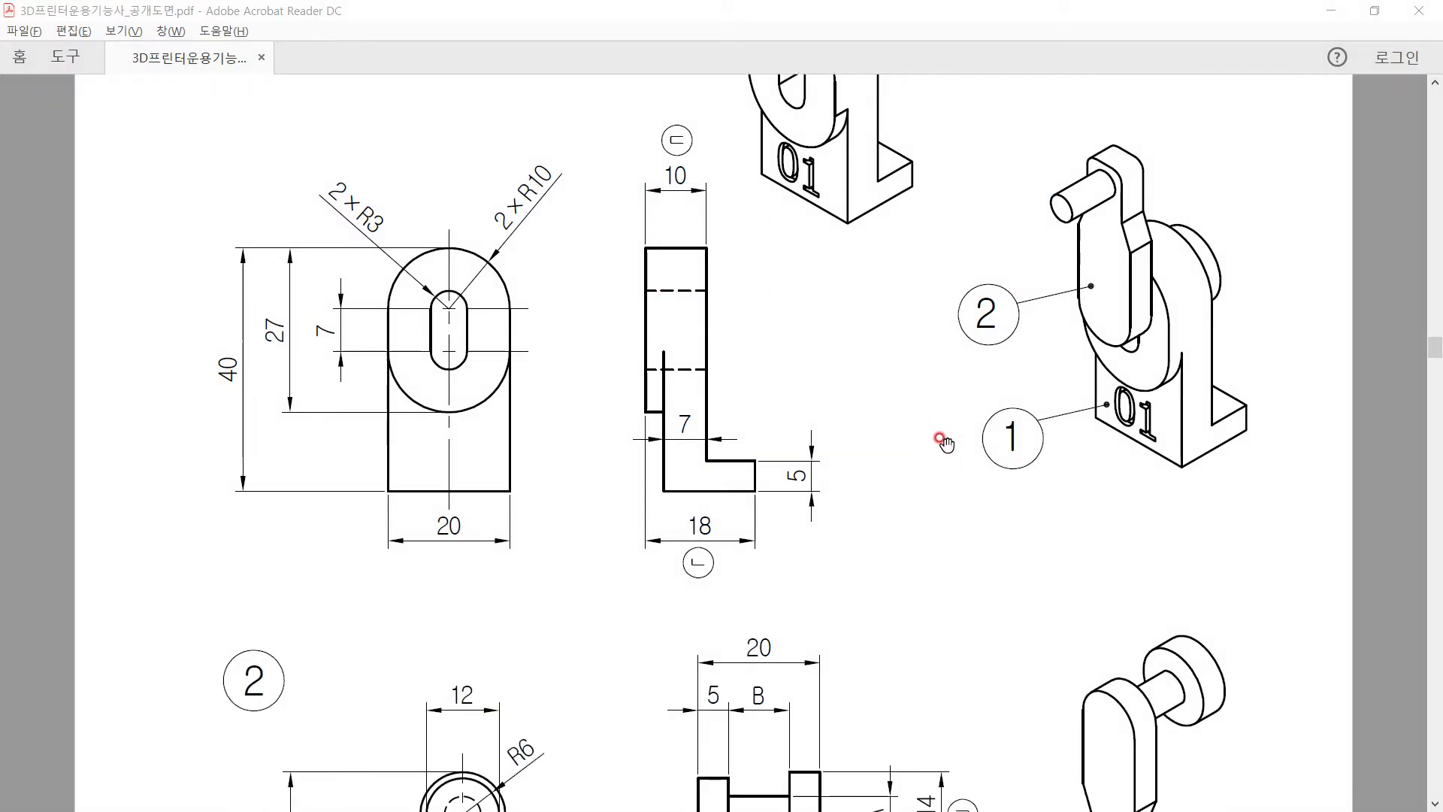
pyautogui.scroll(-1, 942, 440)
pyautogui.scroll(3, 944, 442)
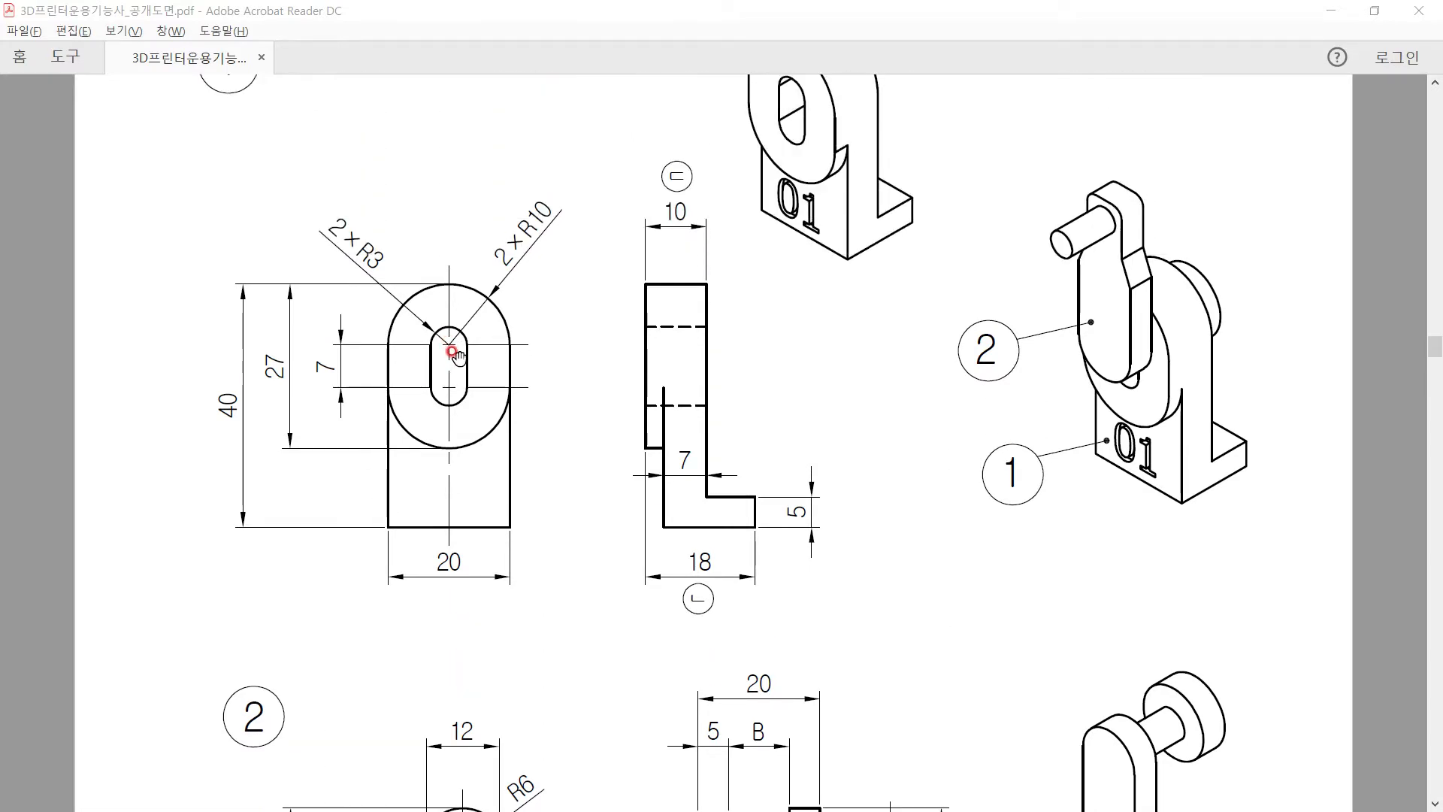
pyautogui.scroll(1, 443, 366)
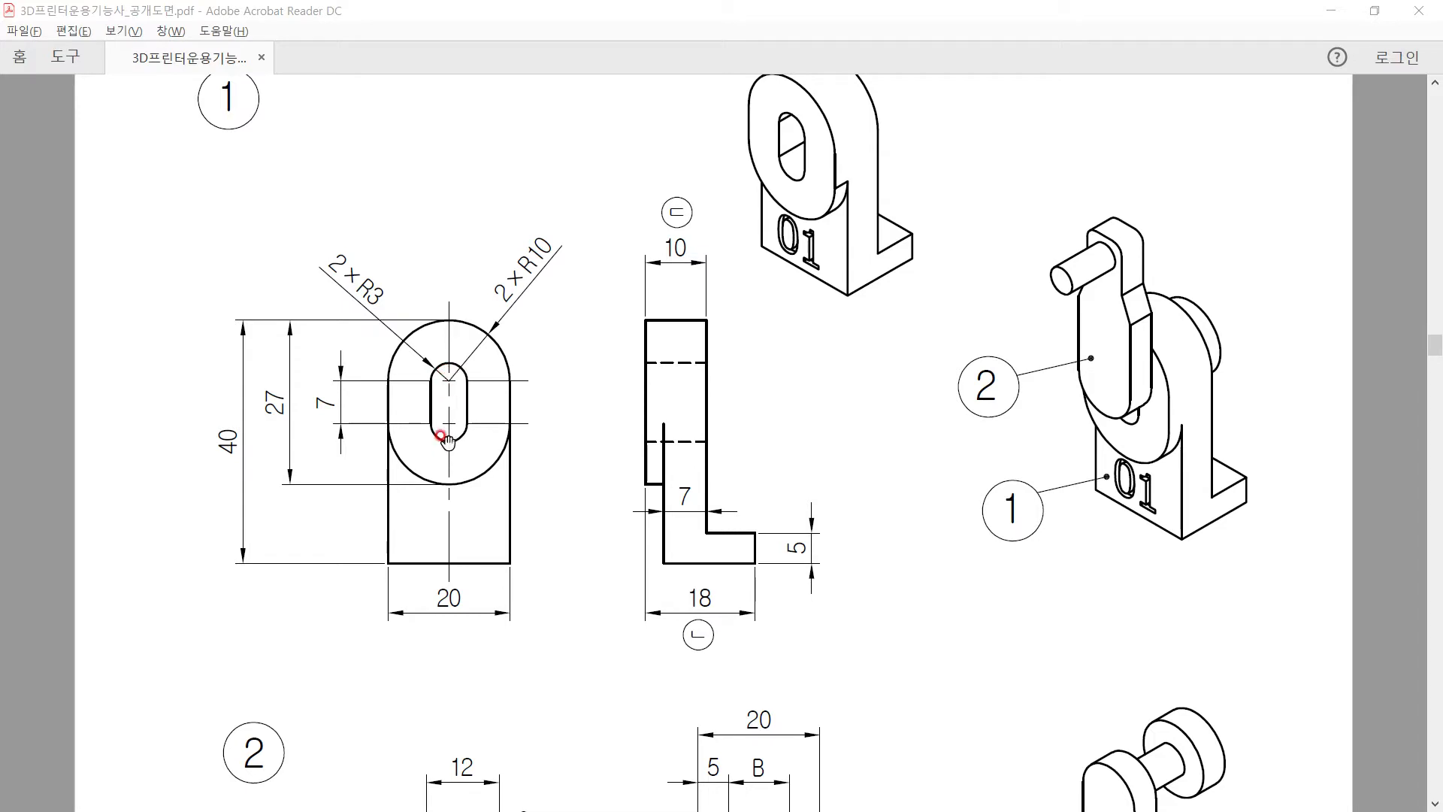
# Step: Switch to Fusion 360 and start a new sketch on the front plane
pyautogui.hotkey('alt', 'Tab')
pyautogui.press('Tab')
pyautogui.press('Tab')
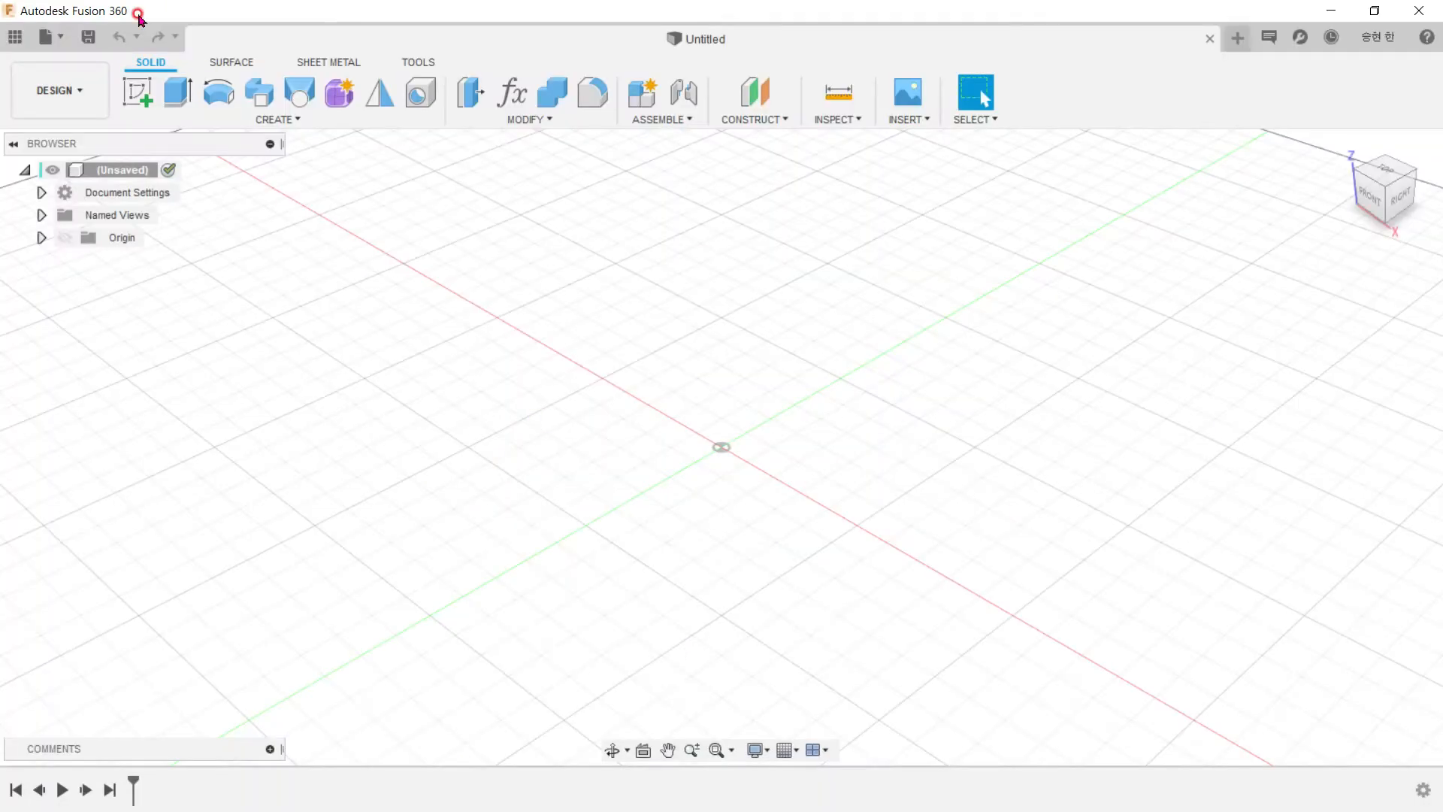
pyautogui.click(136, 92)
pyautogui.click(799, 436)
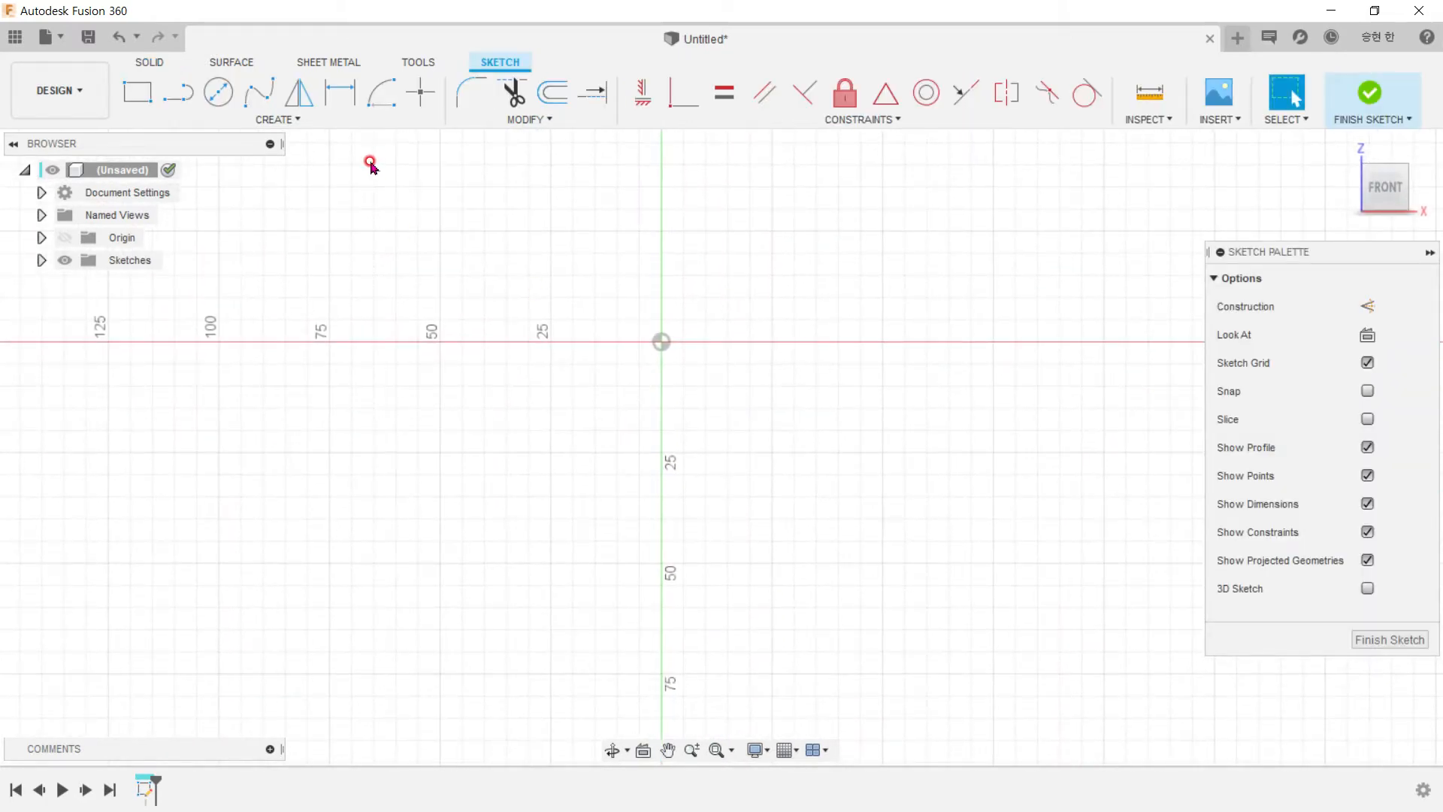
pyautogui.click(278, 120)
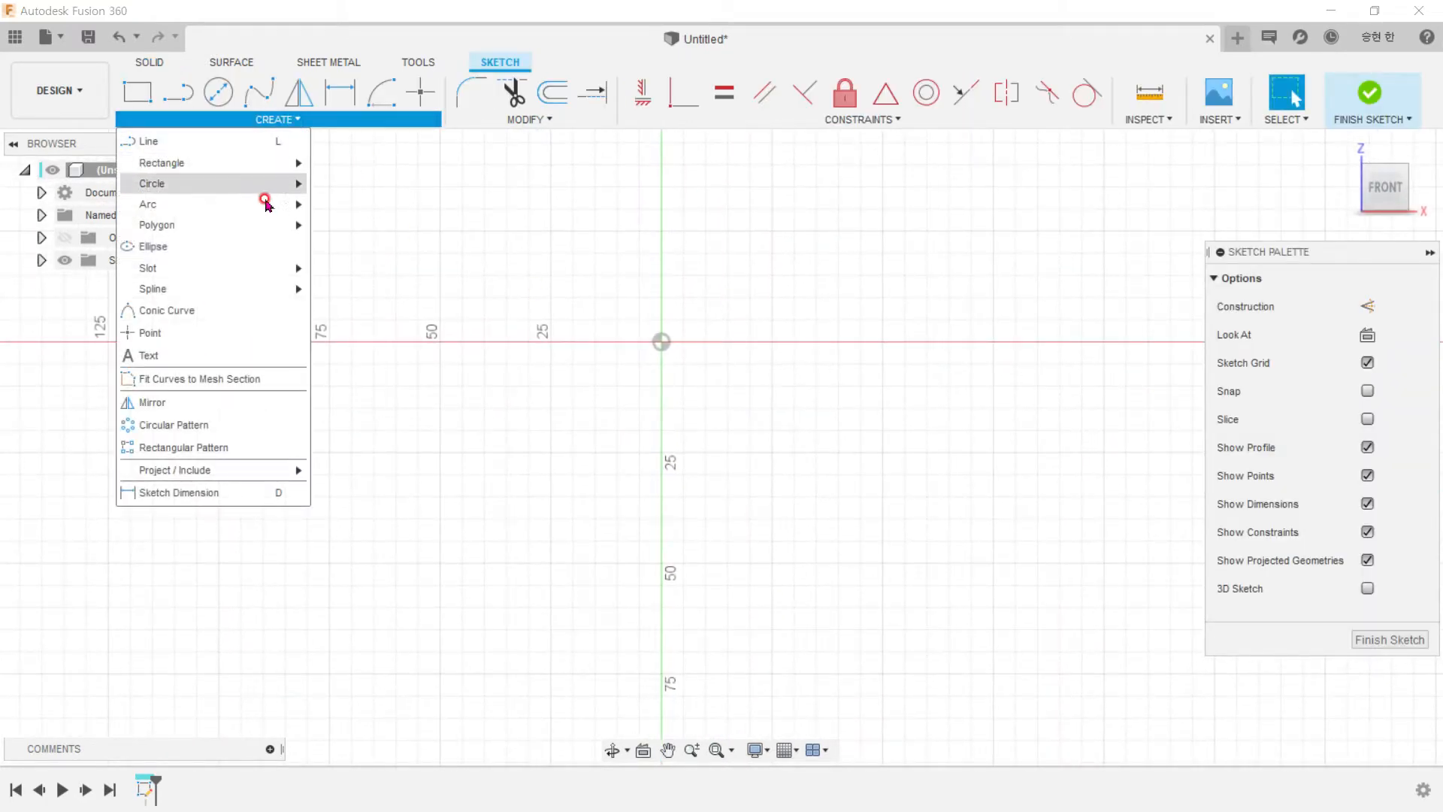
pyautogui.moveTo(247, 272)
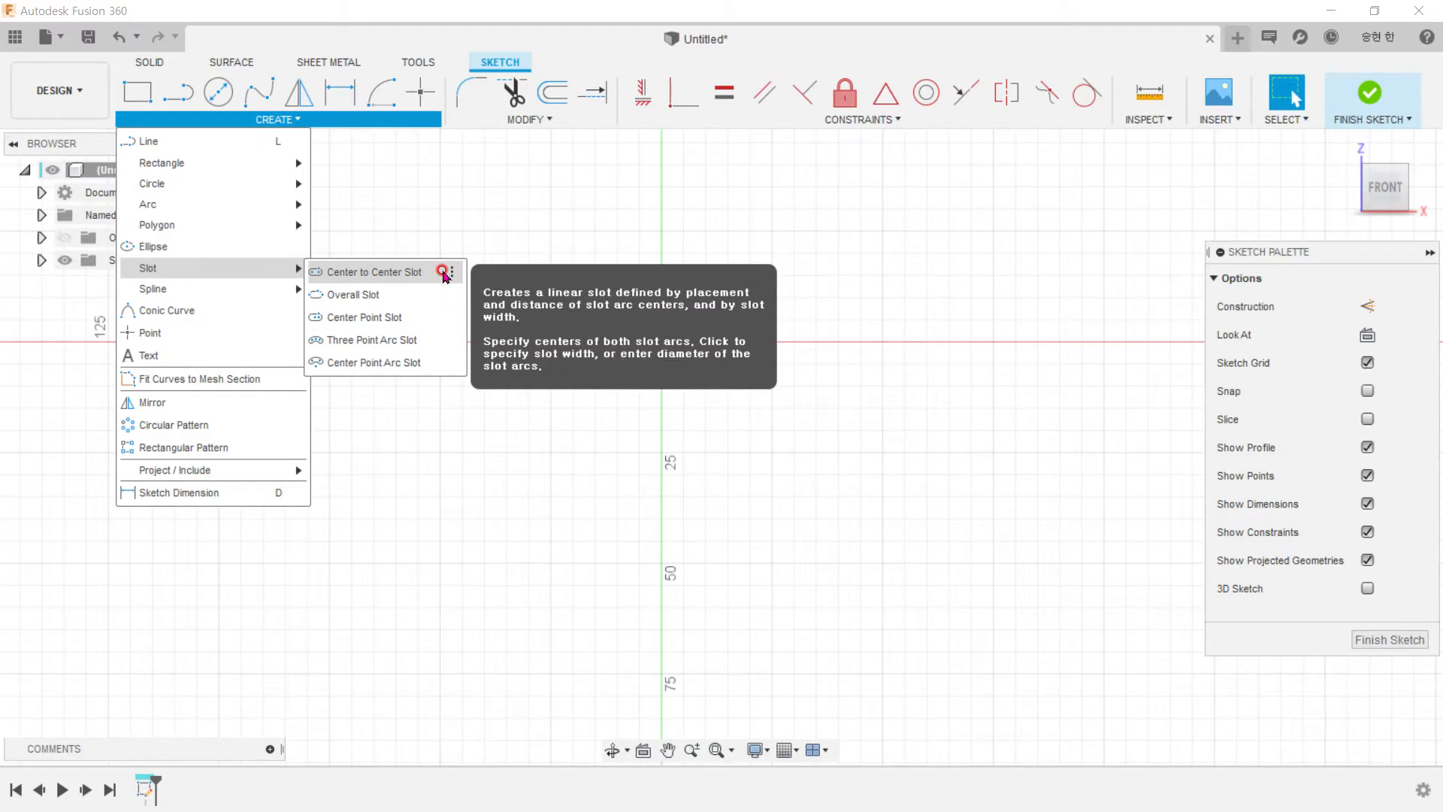
pyautogui.moveTo(457, 277)
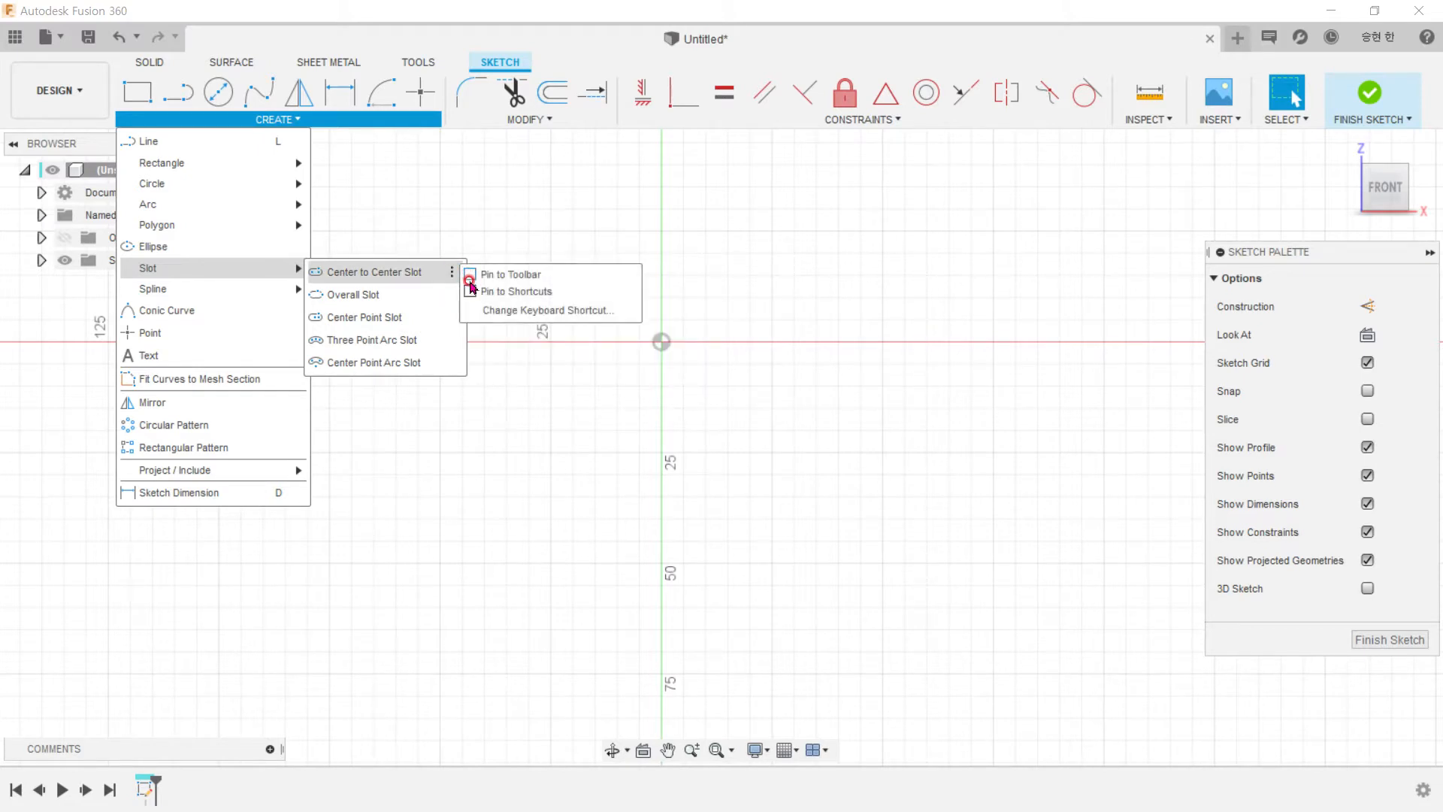
pyautogui.click(503, 227)
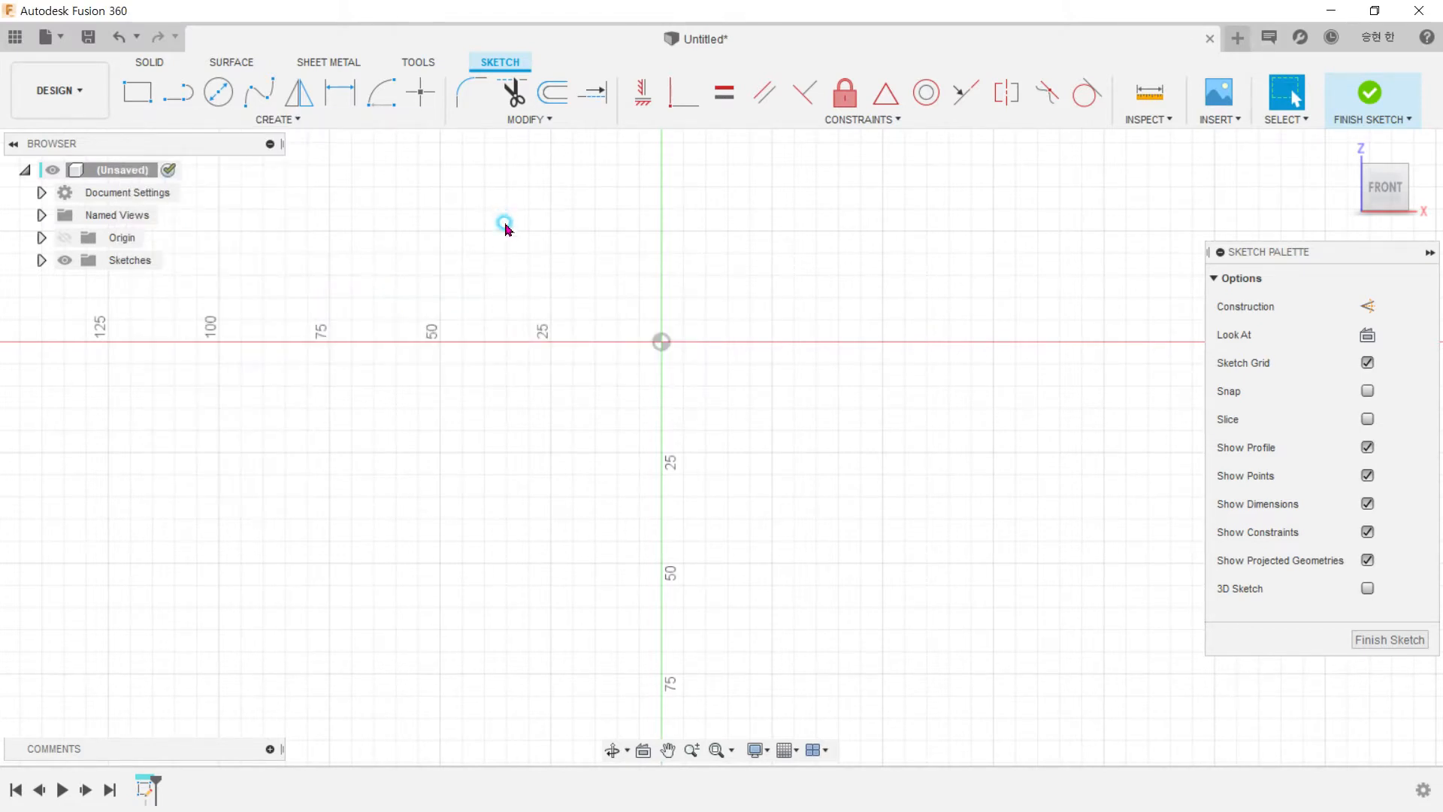
# Step: Sketch a vertical center-to-center slot down from the origin with a 7 mm centre distance and 6 mm width
pyautogui.press('s')
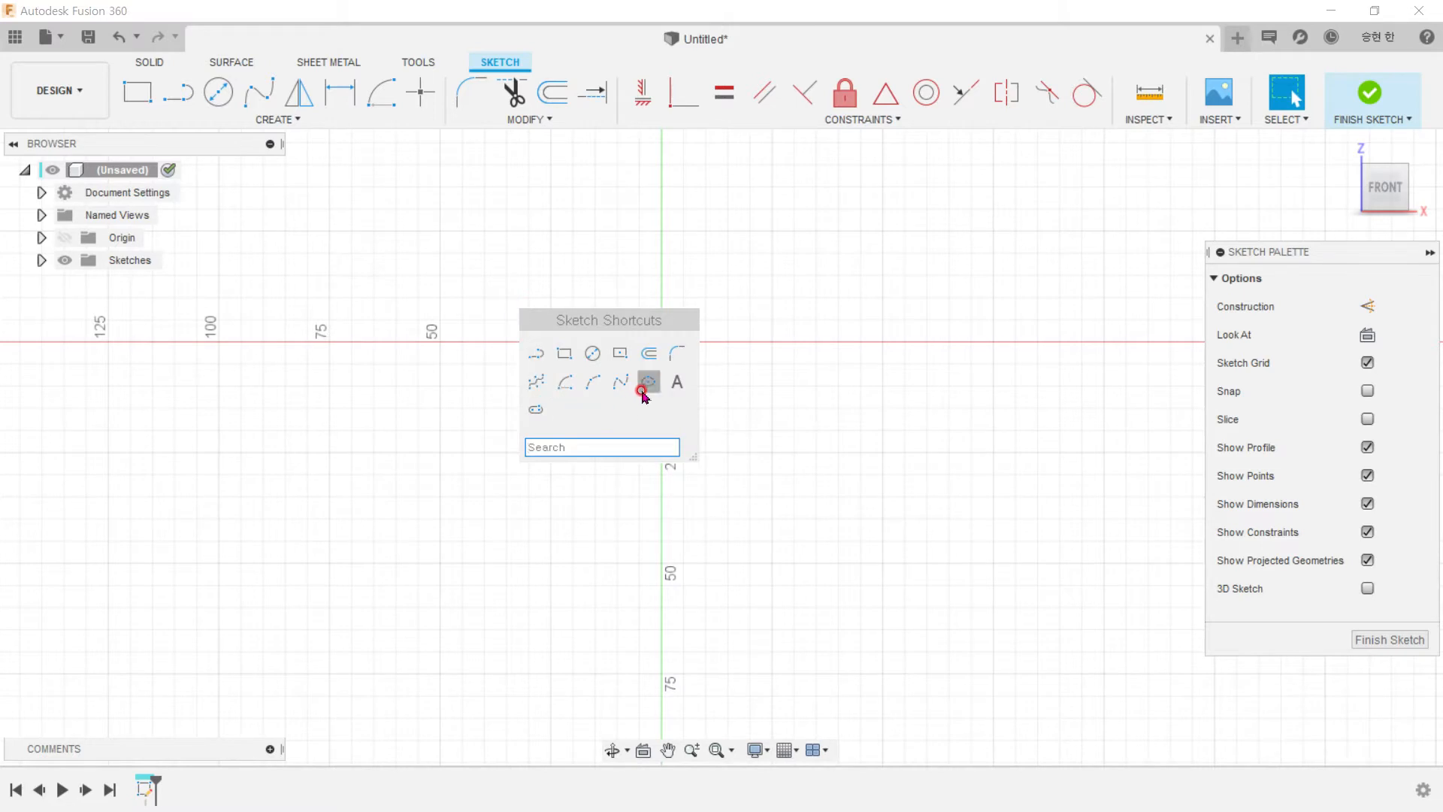
pyautogui.click(536, 410)
pyautogui.click(660, 342)
pyautogui.write('7')
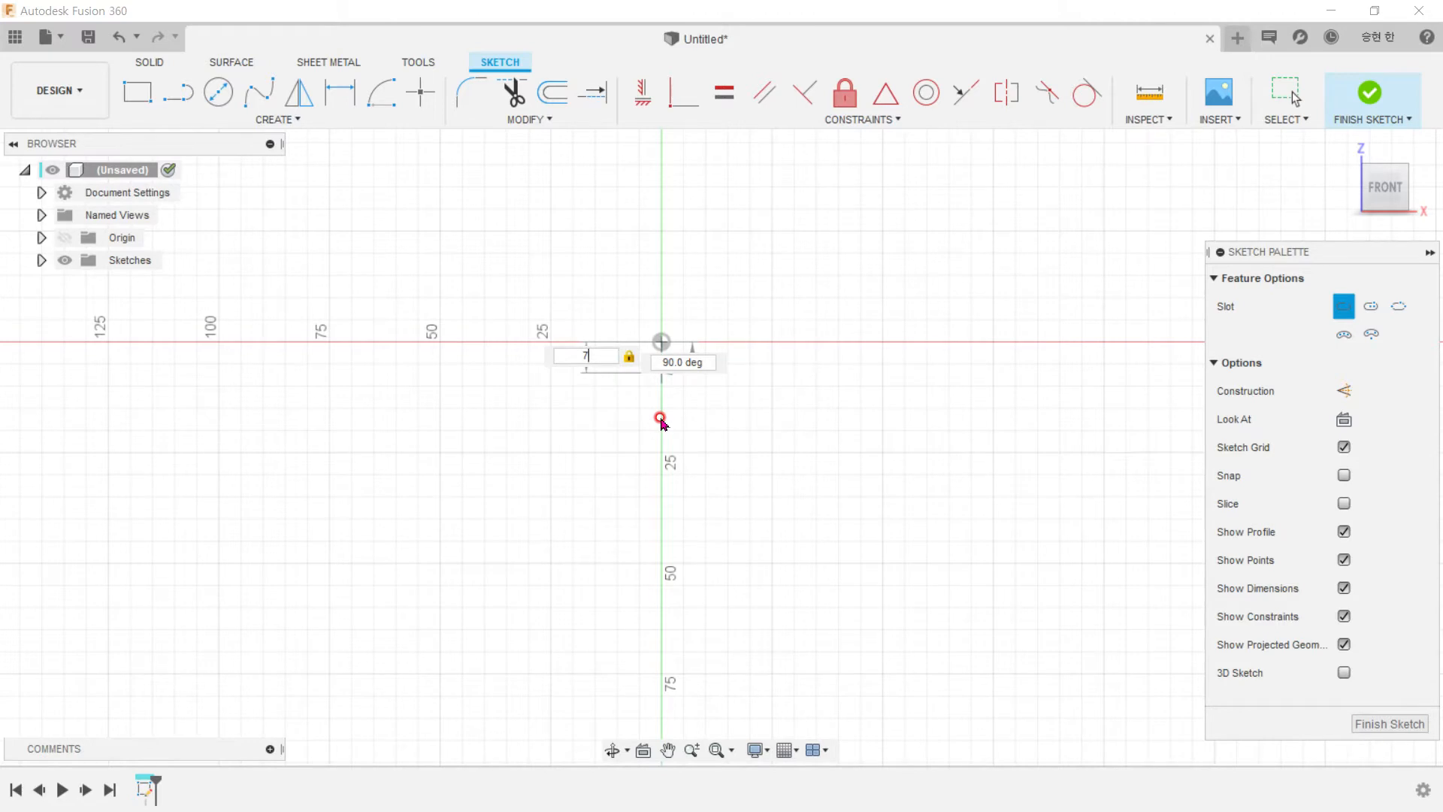
pyautogui.press('Return')
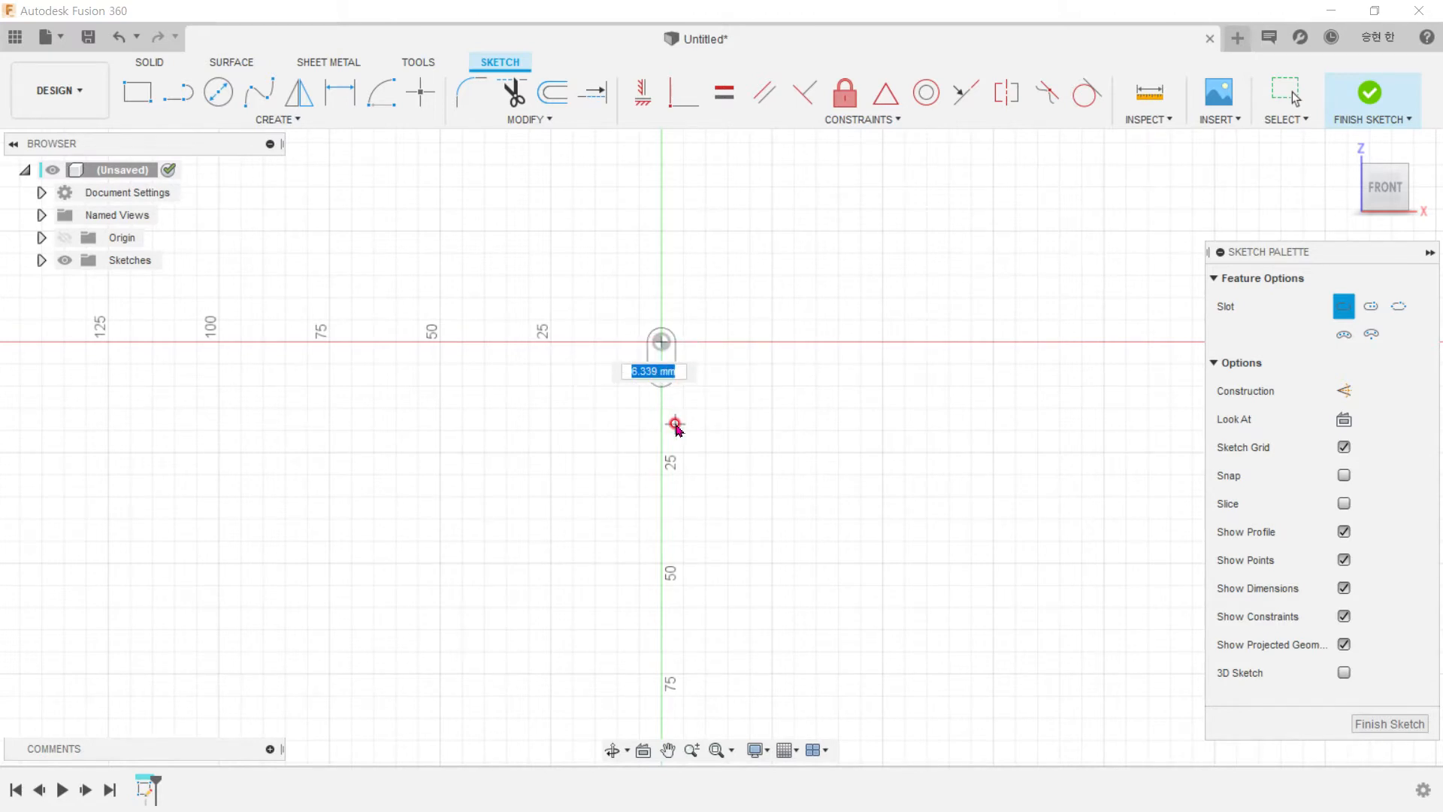
pyautogui.write('6')
pyautogui.press('Return')
pyautogui.press('Escape')
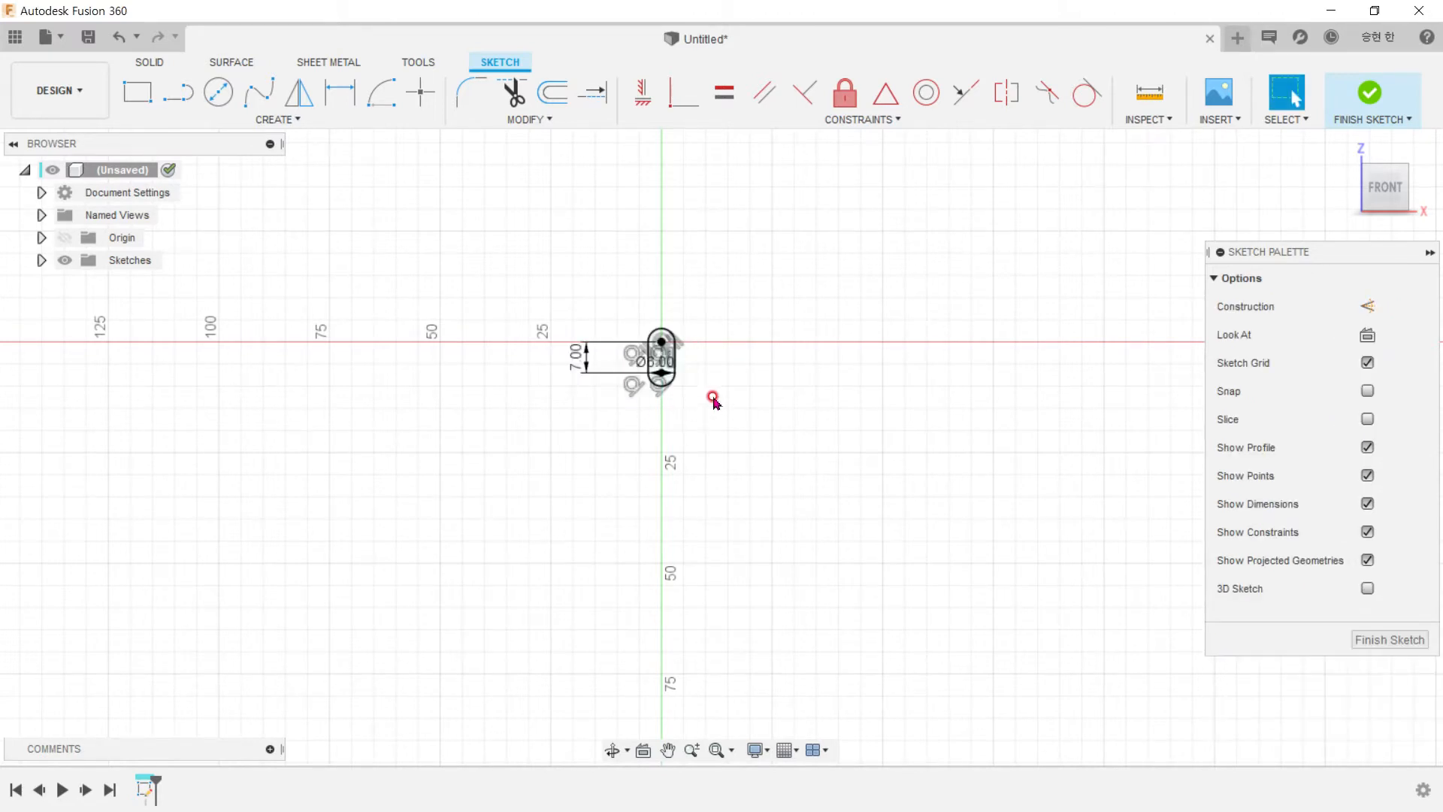
# Step: Check the outer contour's radius and centre points against the part 1 drawing in the PDF
pyautogui.scroll(2, 713, 397)
pyautogui.scroll(2, 707, 396)
pyautogui.moveTo(702, 396); pyautogui.dragTo(754, 516, button='middle')
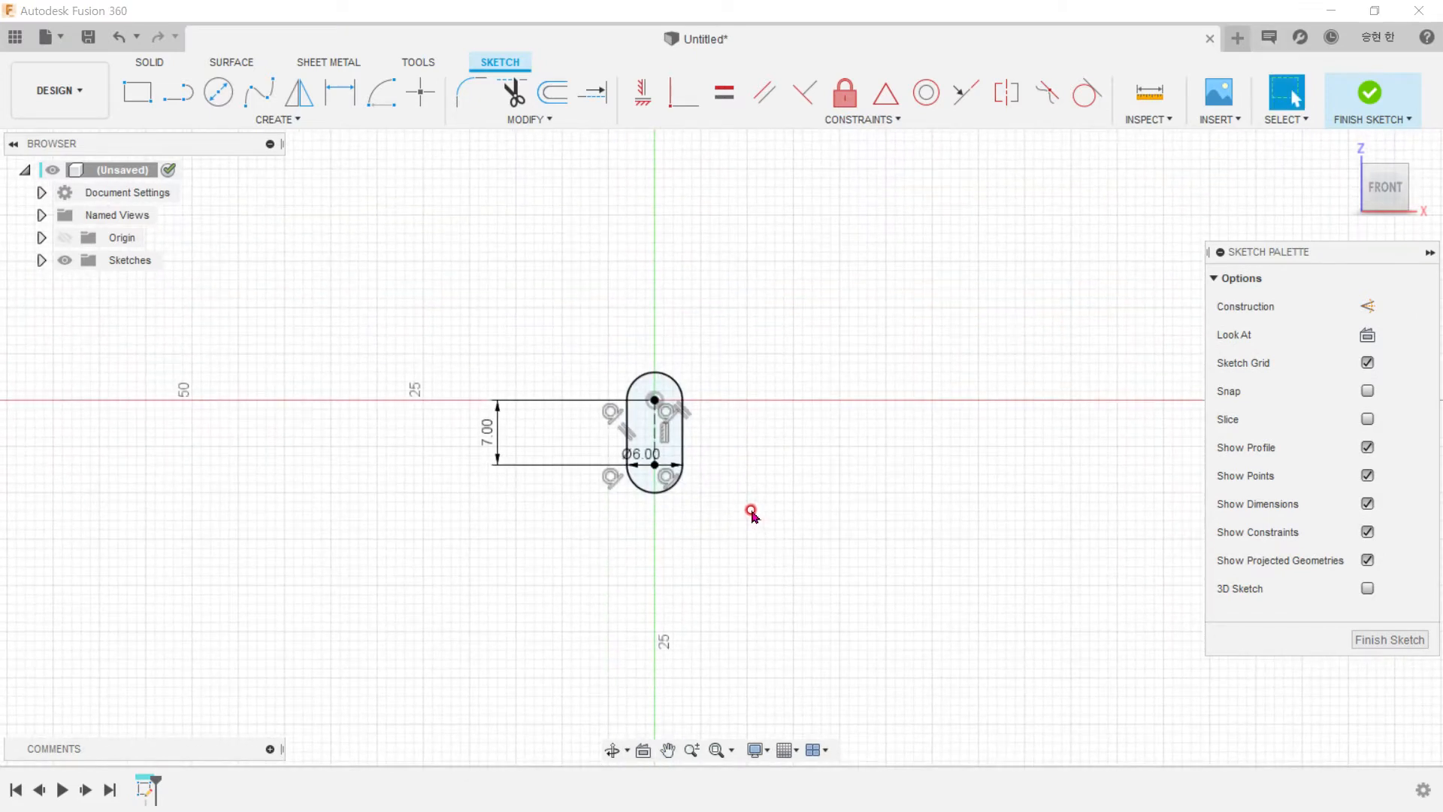
pyautogui.hotkey('alt', 'Tab')
pyautogui.hotkey('alt', 'Tab')
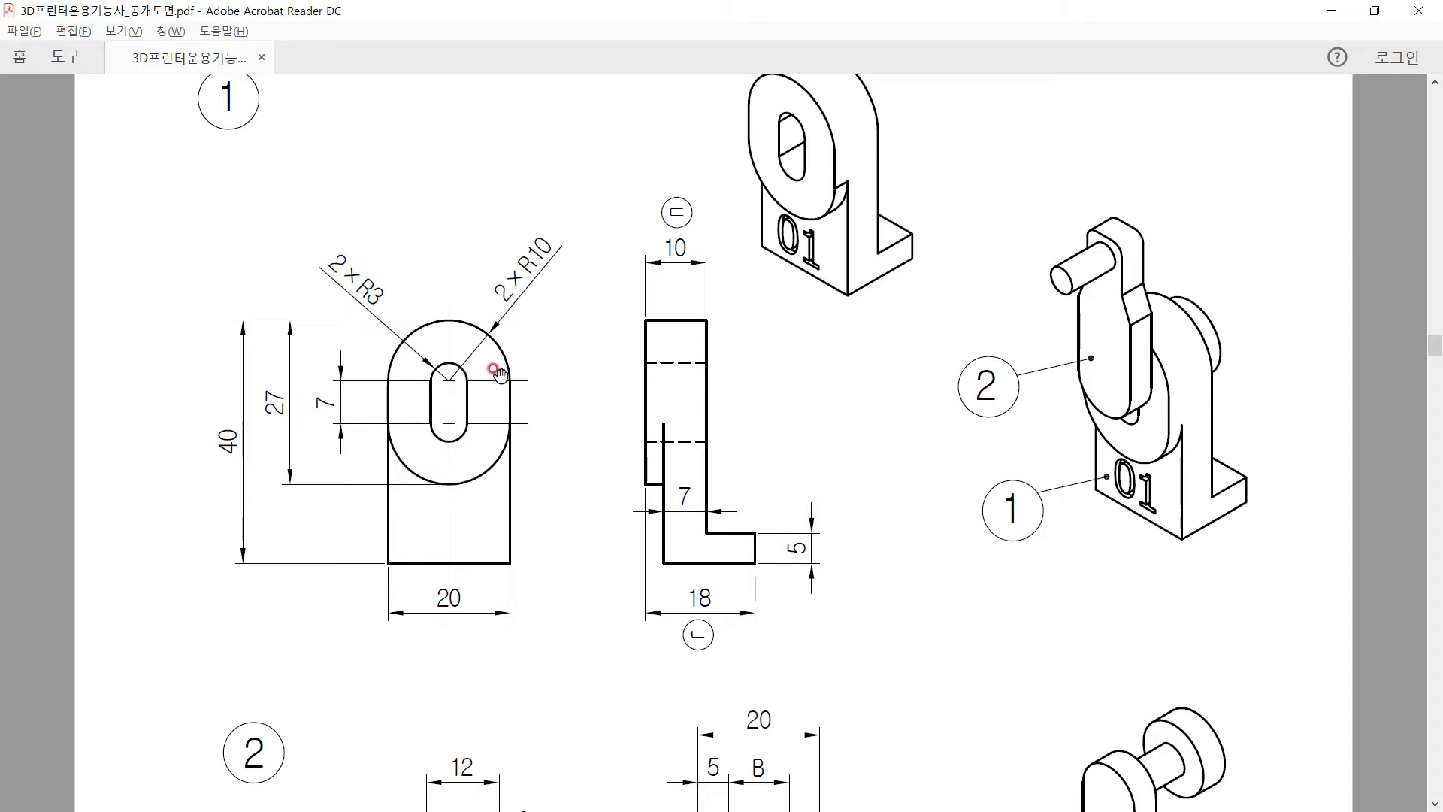
pyautogui.hotkey('alt', 'Tab')
pyautogui.hotkey('alt', 'Tab')
pyautogui.hotkey('alt', 'Tab')
# Step: Sketch an outer center-to-center slot on the same two centre points, 10 mm wide
pyautogui.scroll(3, 597, 418)
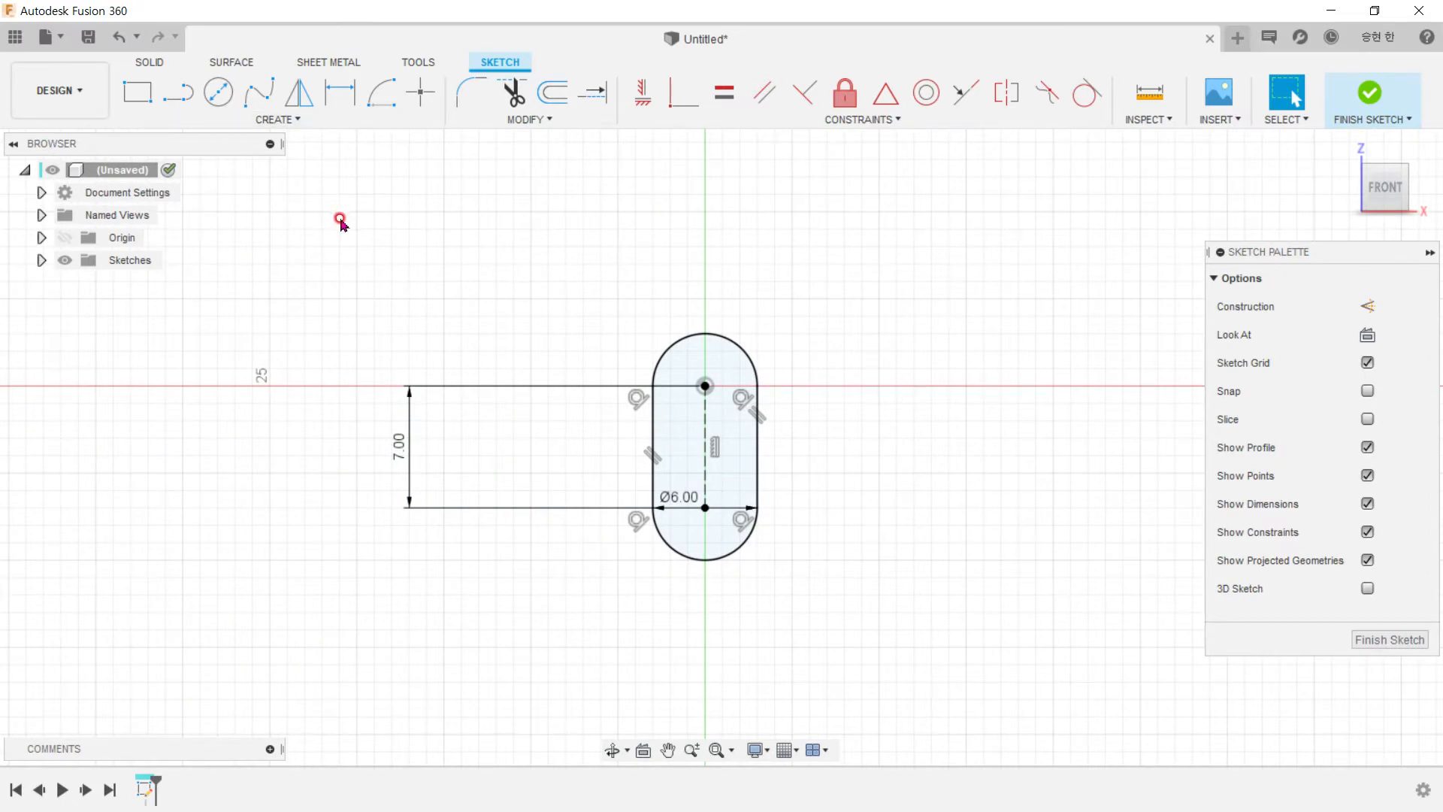
pyautogui.rightClick(374, 226)
pyautogui.click(448, 234)
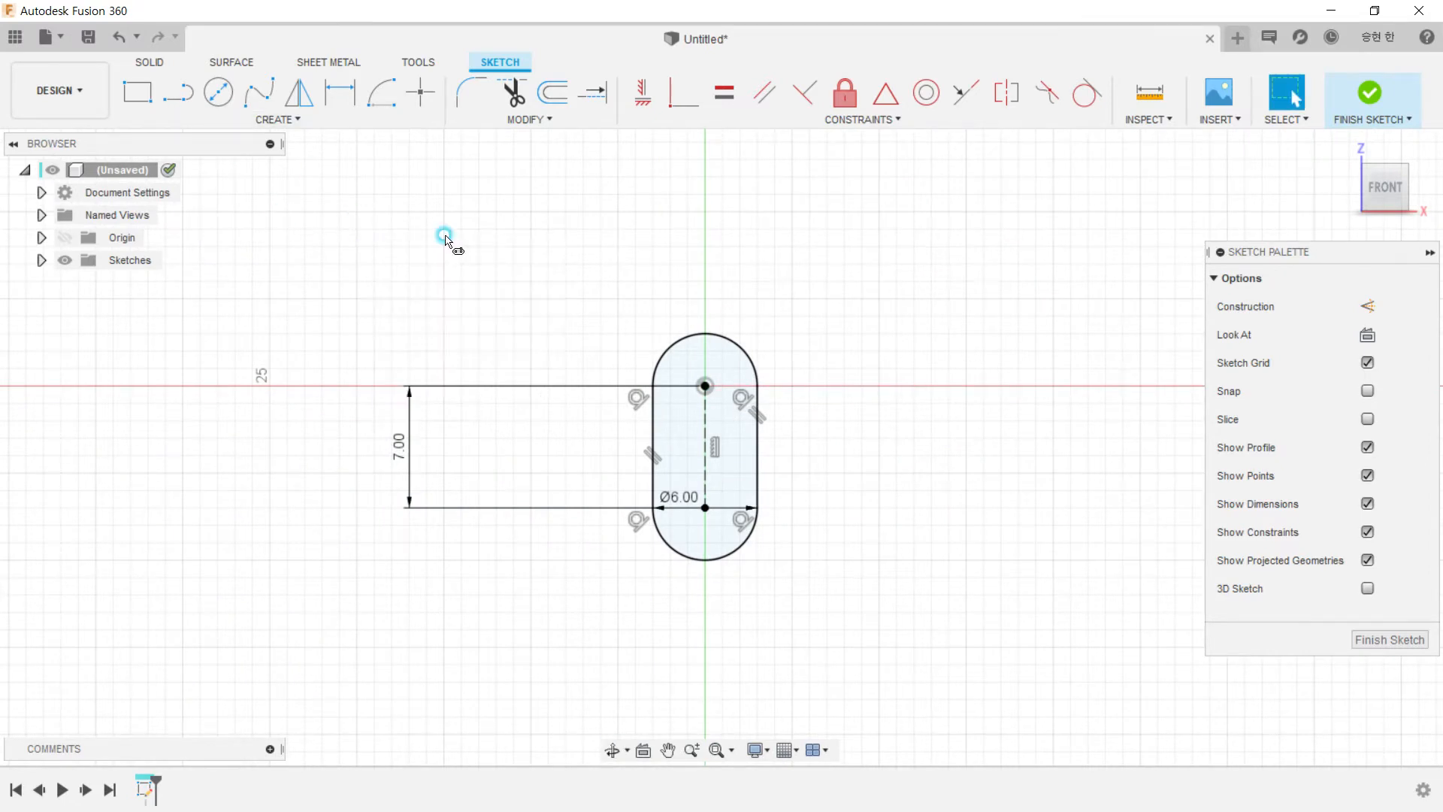
pyautogui.click(705, 386)
pyautogui.click(706, 507)
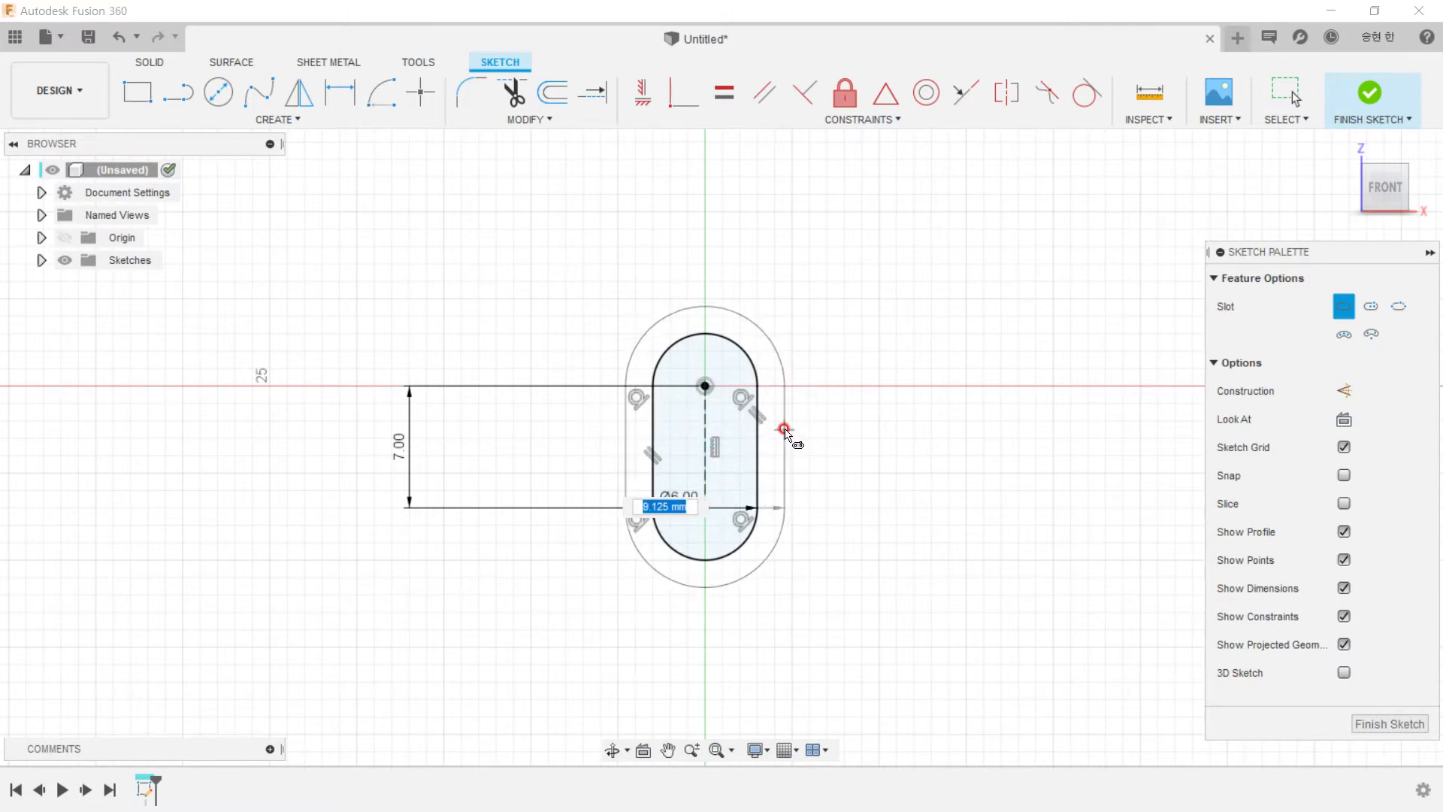
pyautogui.write('10')
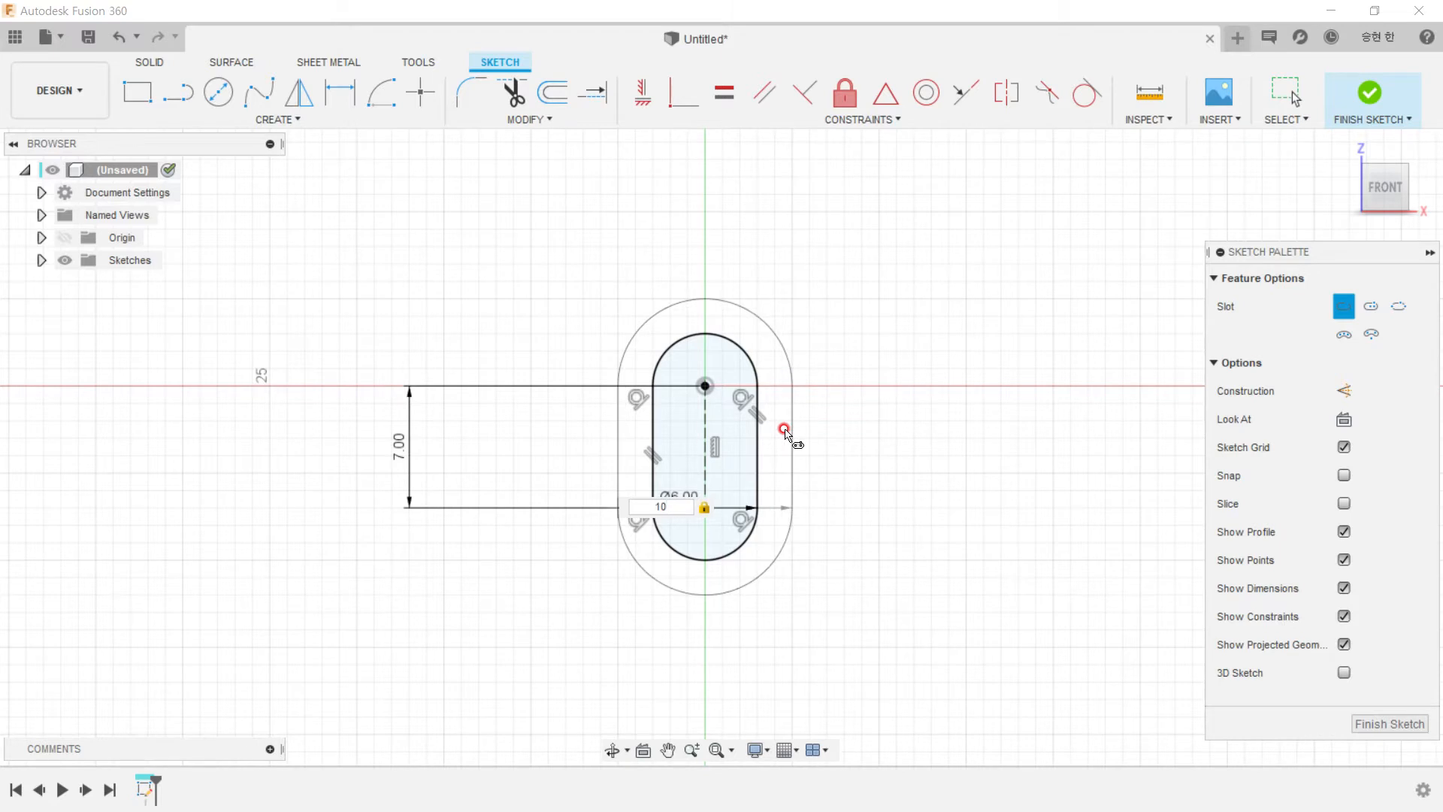
pyautogui.press('Return')
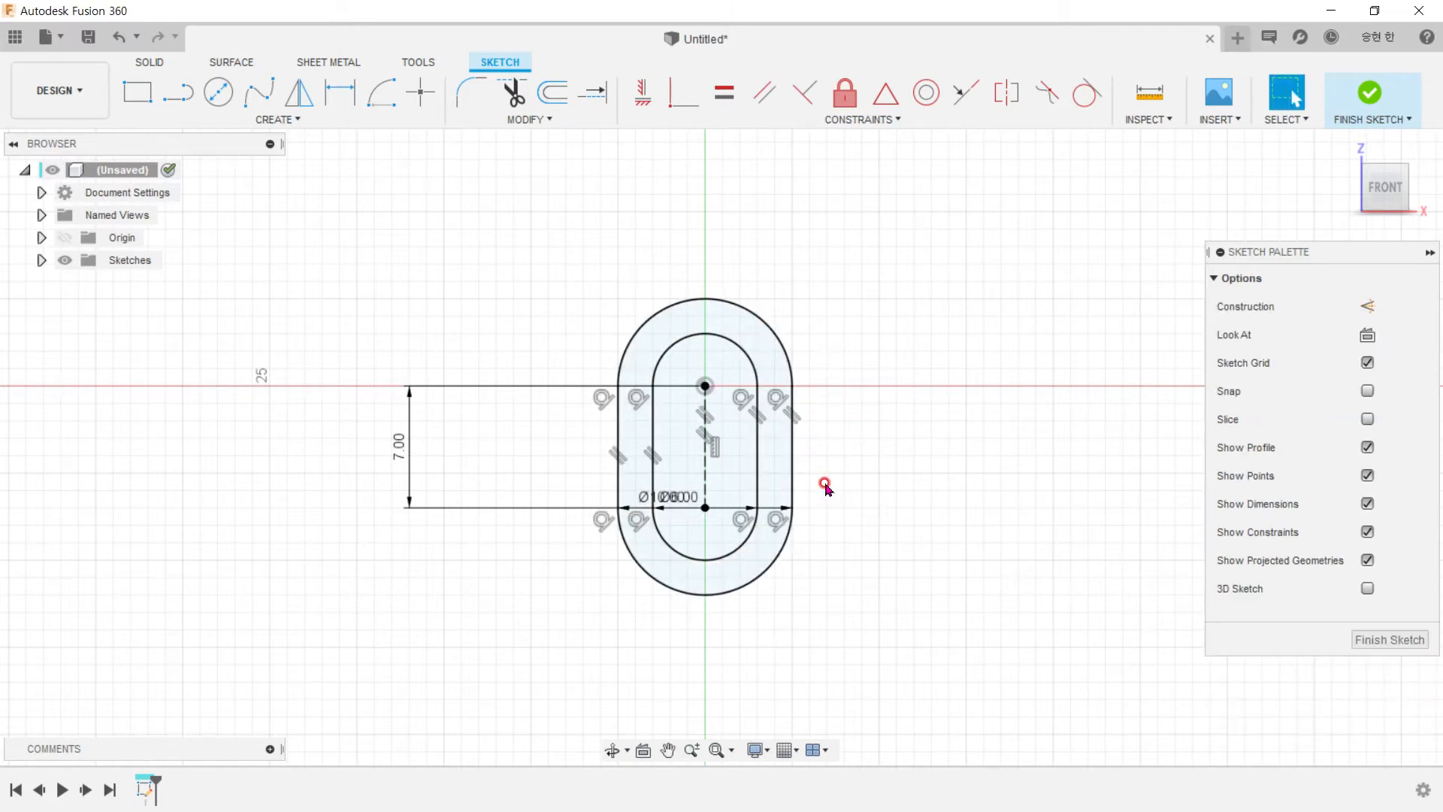
# Step: Compare the outer contour with the R10 callout in the drawing and set the outer slot's diameter to 20 mm
pyautogui.hotkey('alt', 'Tab')
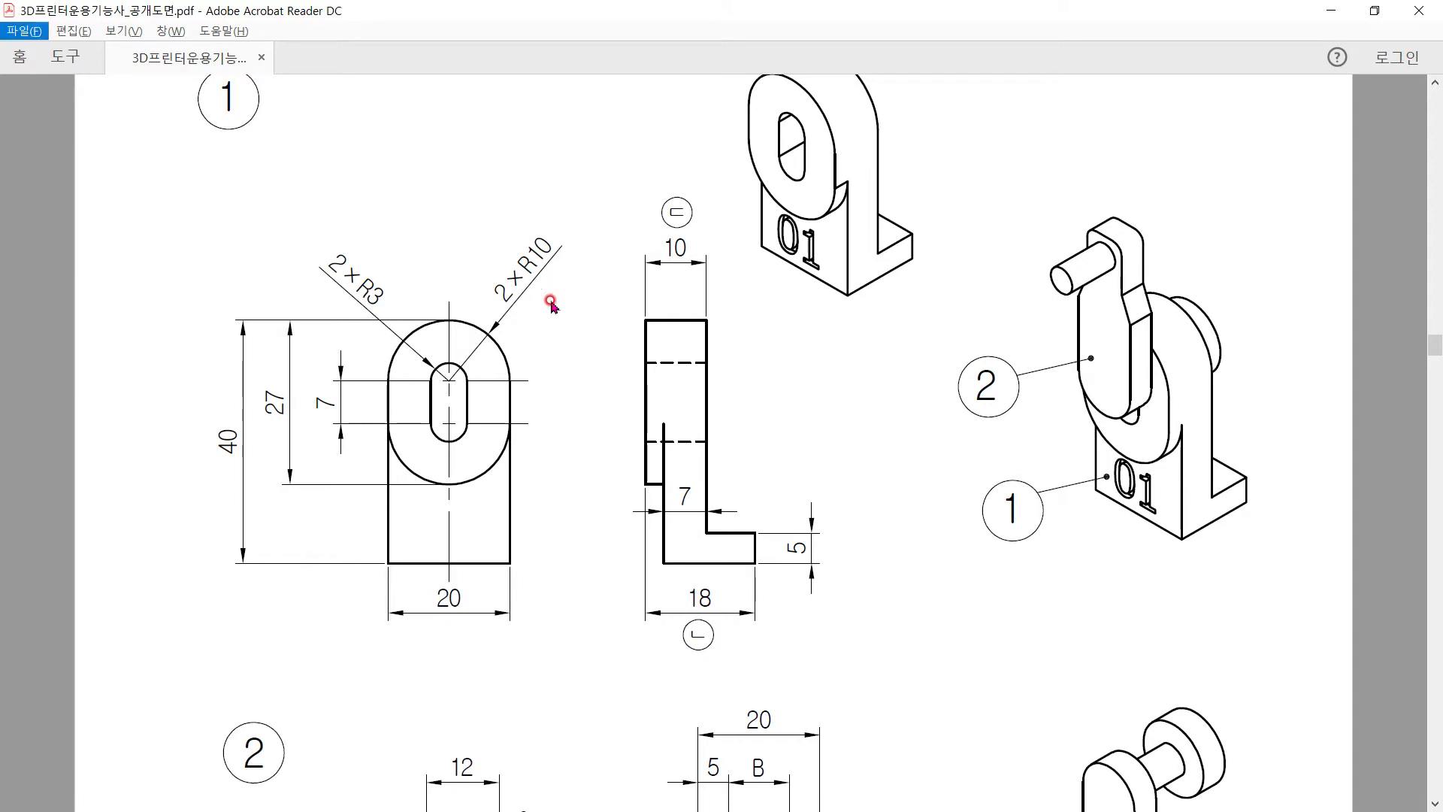
pyautogui.hotkey('alt', 'Tab')
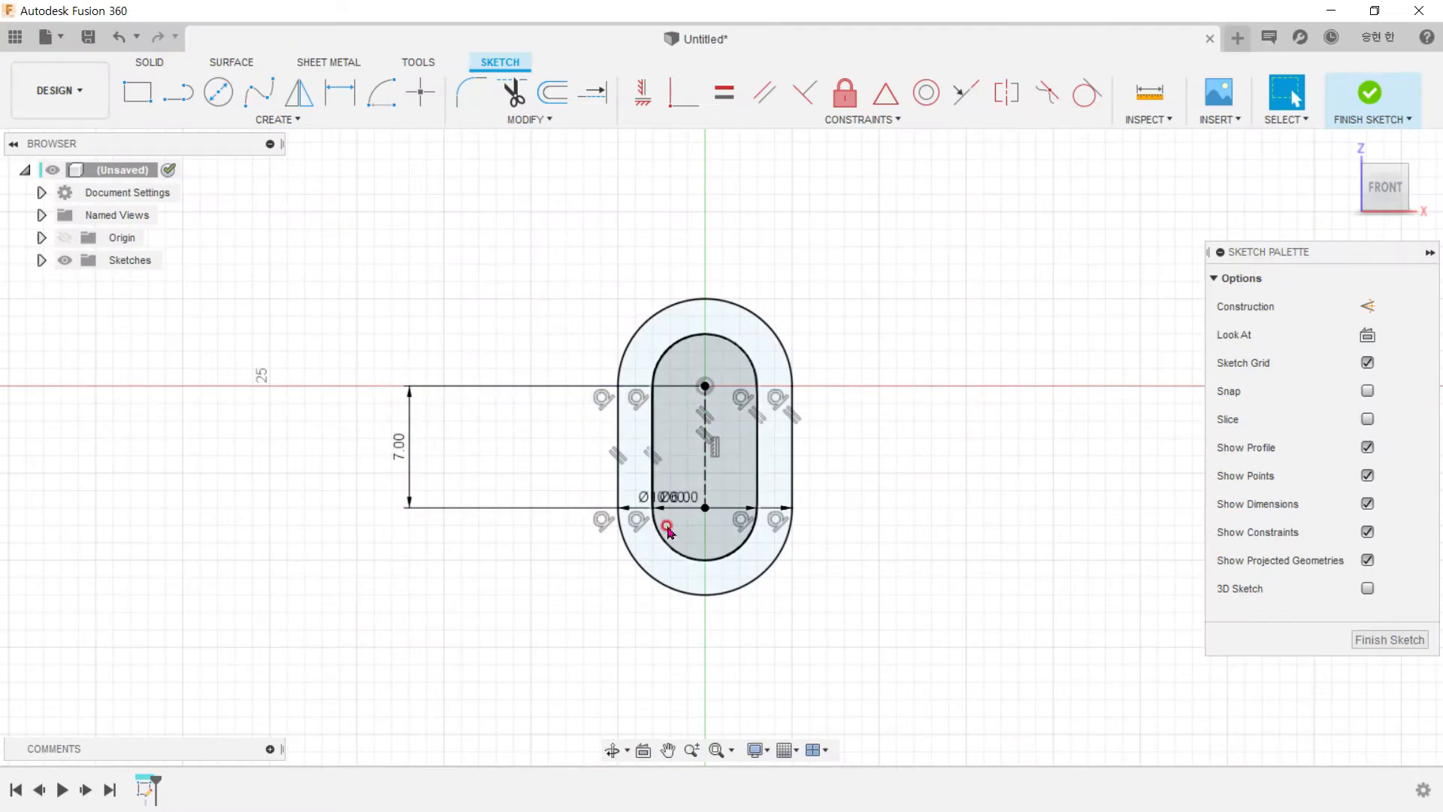
pyautogui.scroll(2, 689, 521)
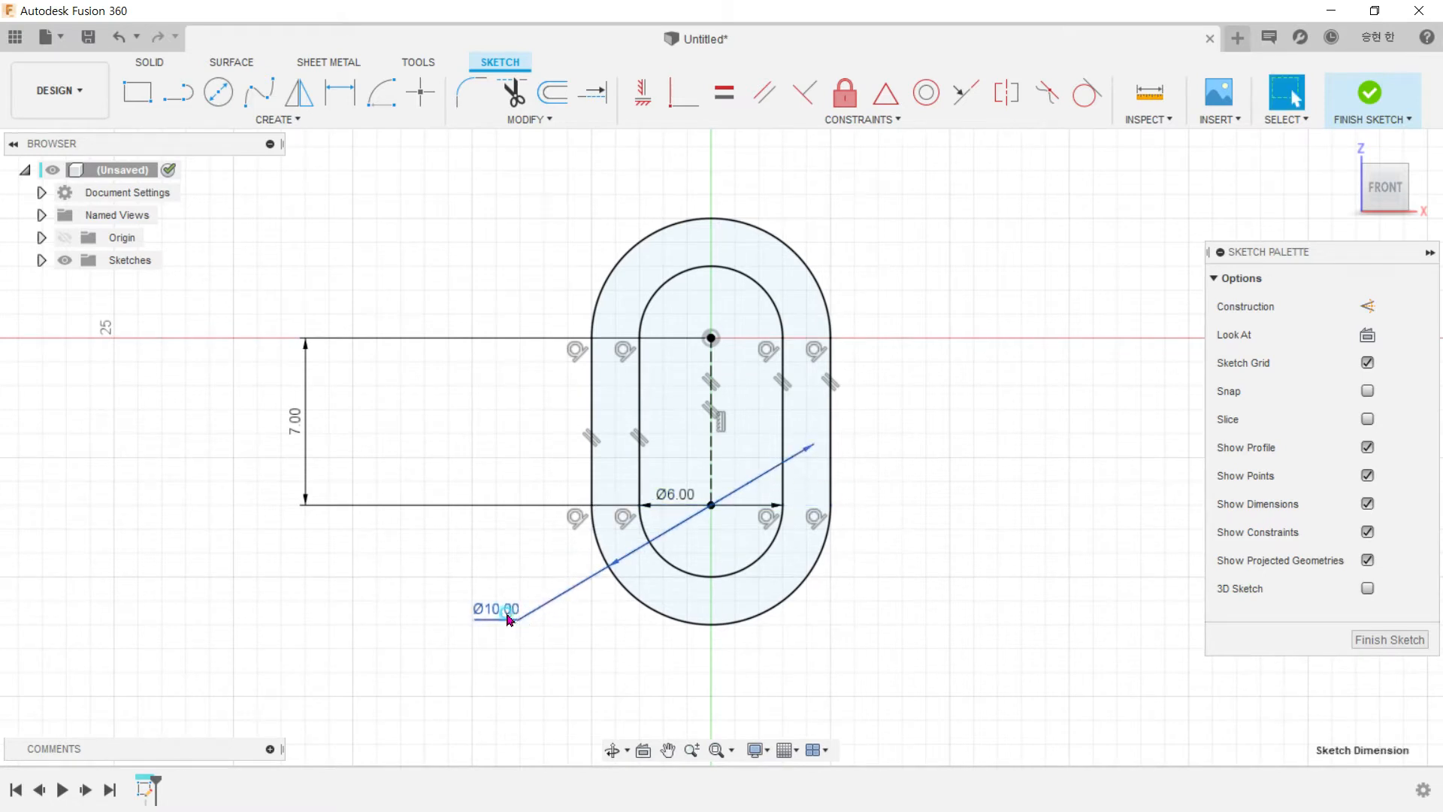
pyautogui.click(499, 601)
pyautogui.write('20')
pyautogui.press('Return')
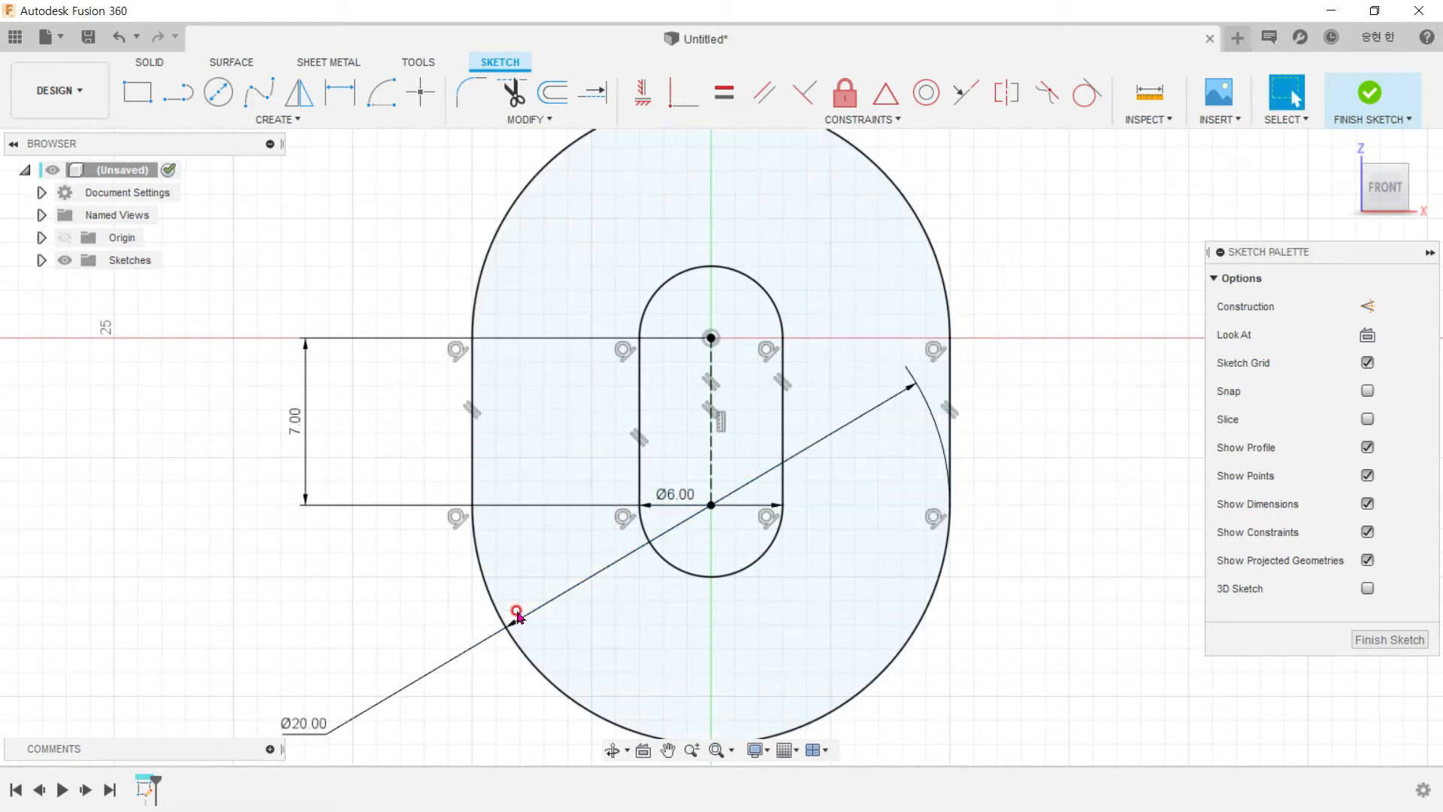
pyautogui.scroll(-2, 1008, 548)
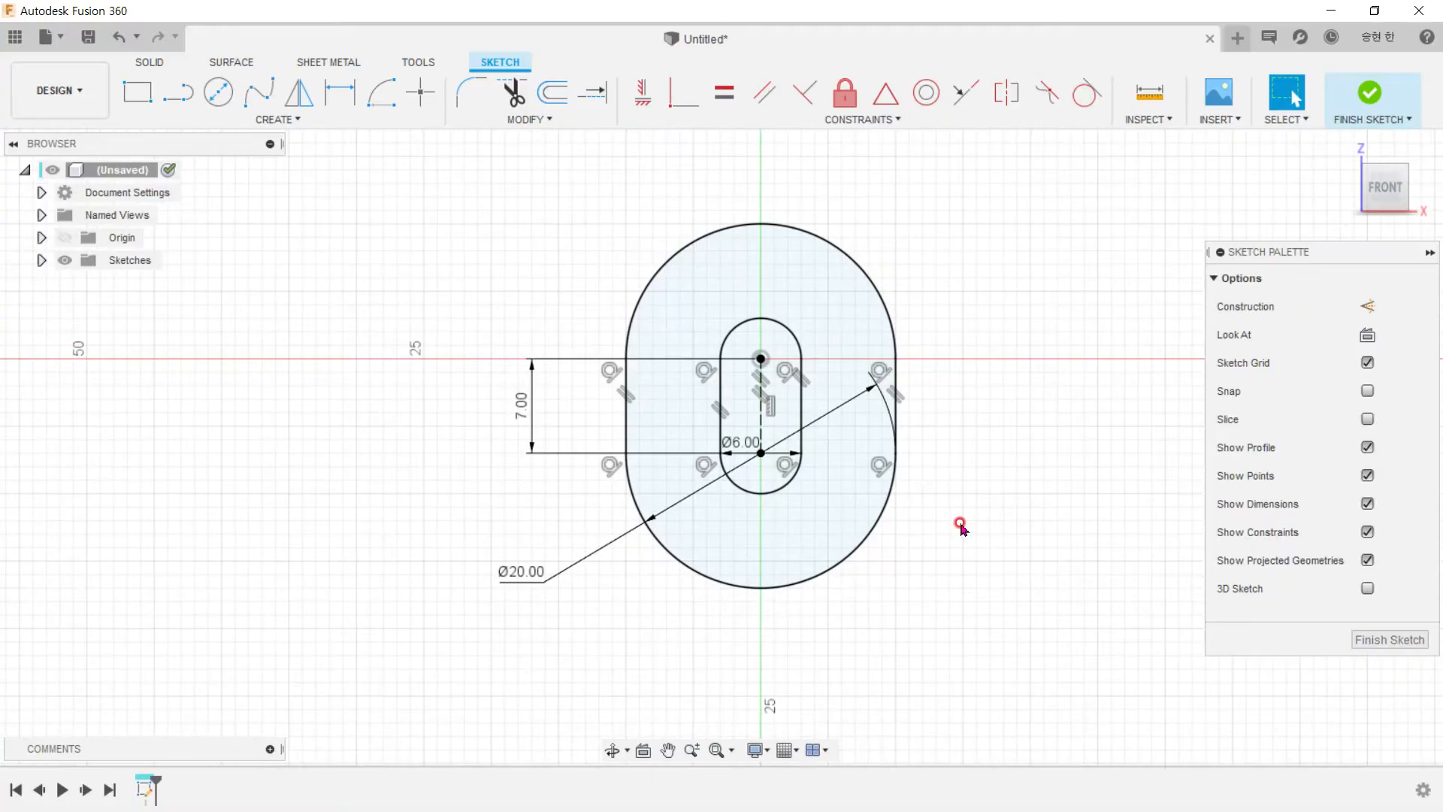
# Step: Check the base shape in the PDF drawing and sketch three connected lines below the outer slot, forming a base about 20 mm wide
pyautogui.hotkey('alt', 'Tab')
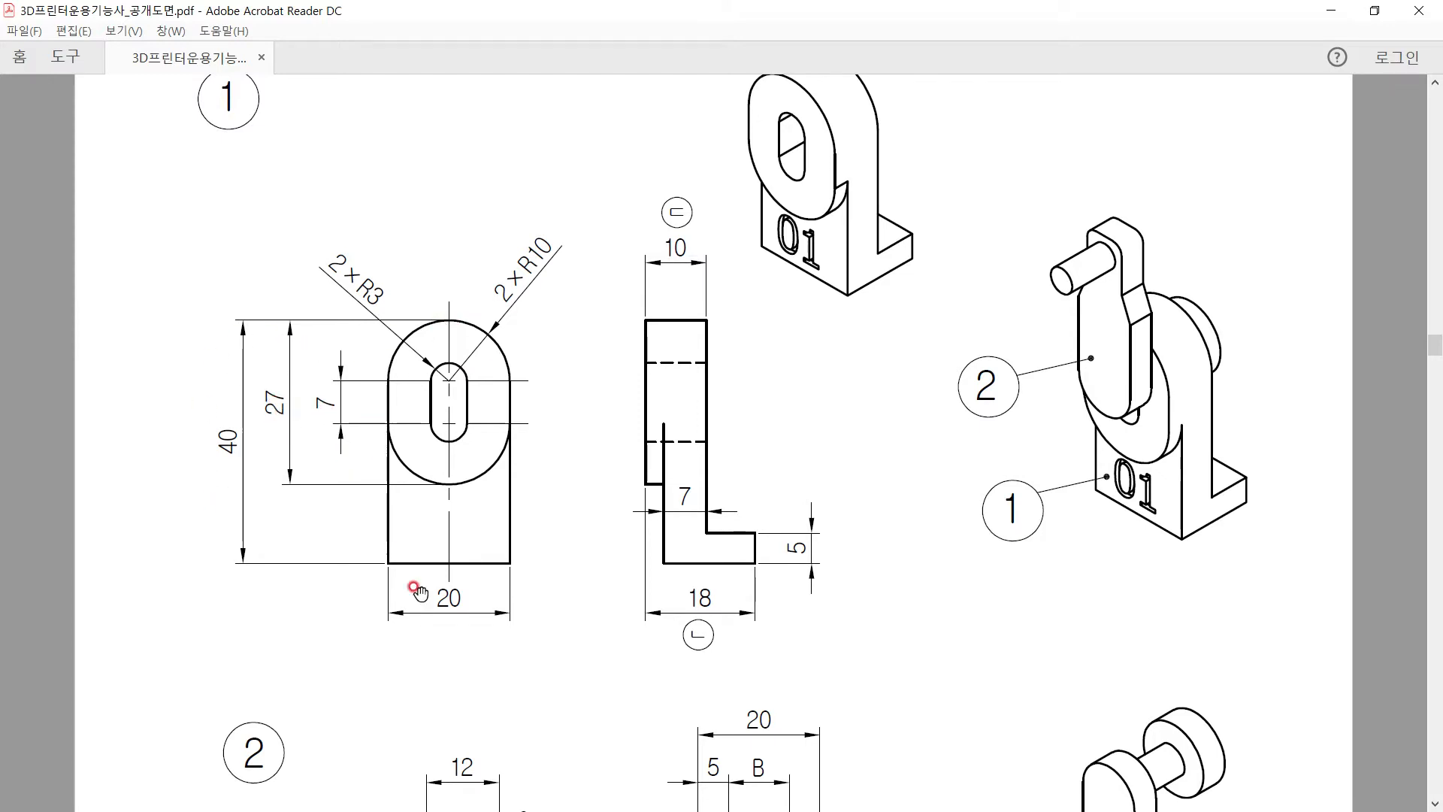
pyautogui.hotkey('alt', 'Tab')
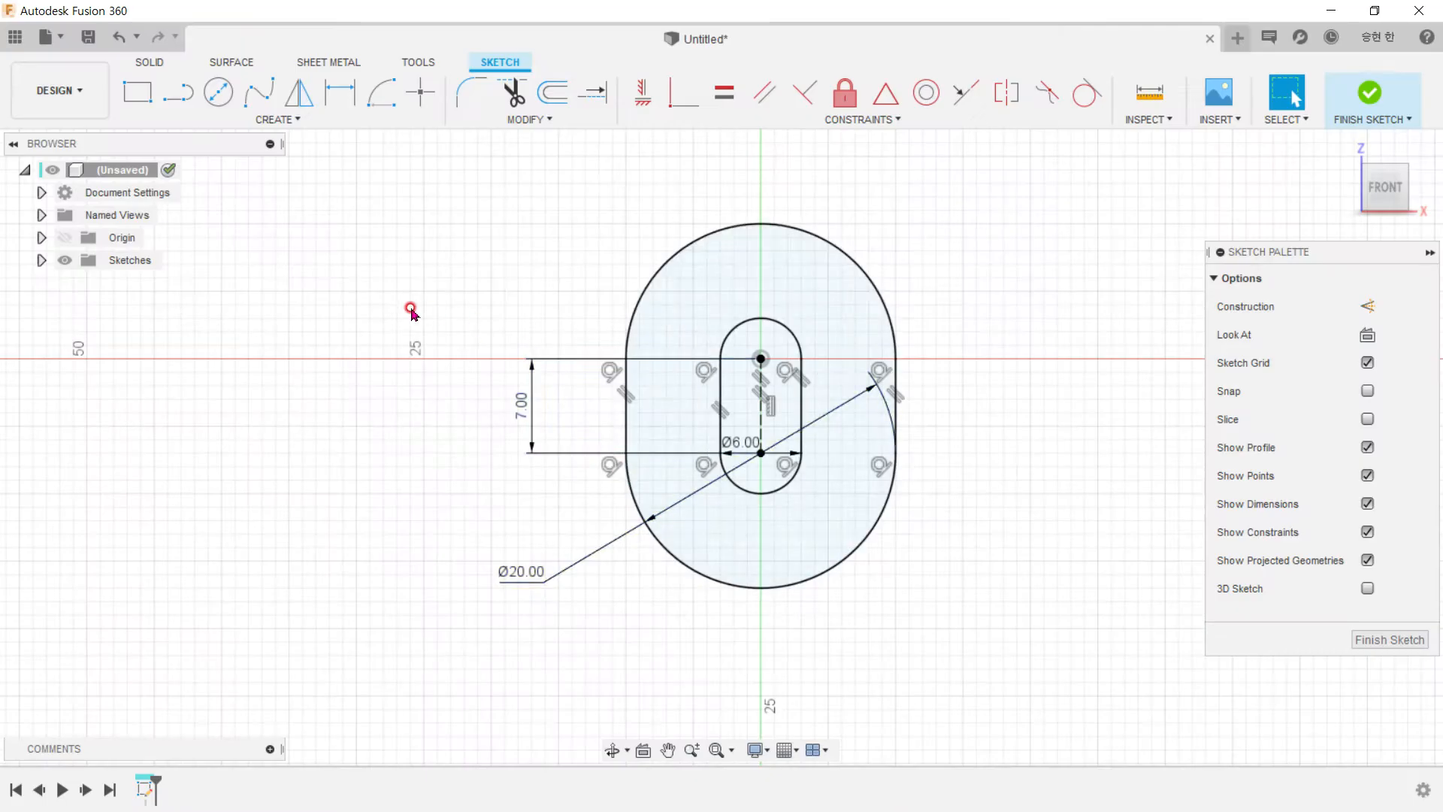
pyautogui.scroll(-1, 413, 313)
pyautogui.click(178, 91)
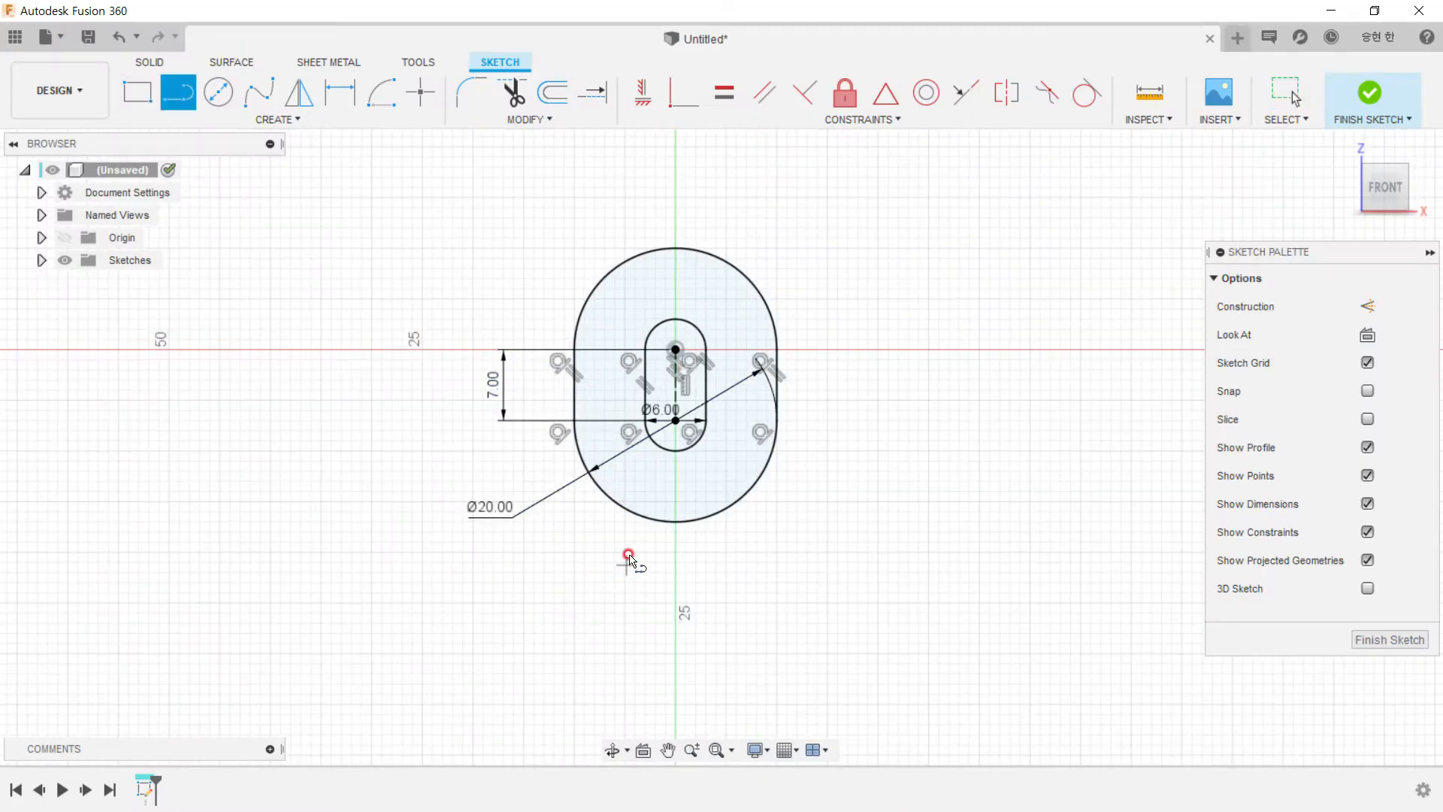
pyautogui.click(572, 432)
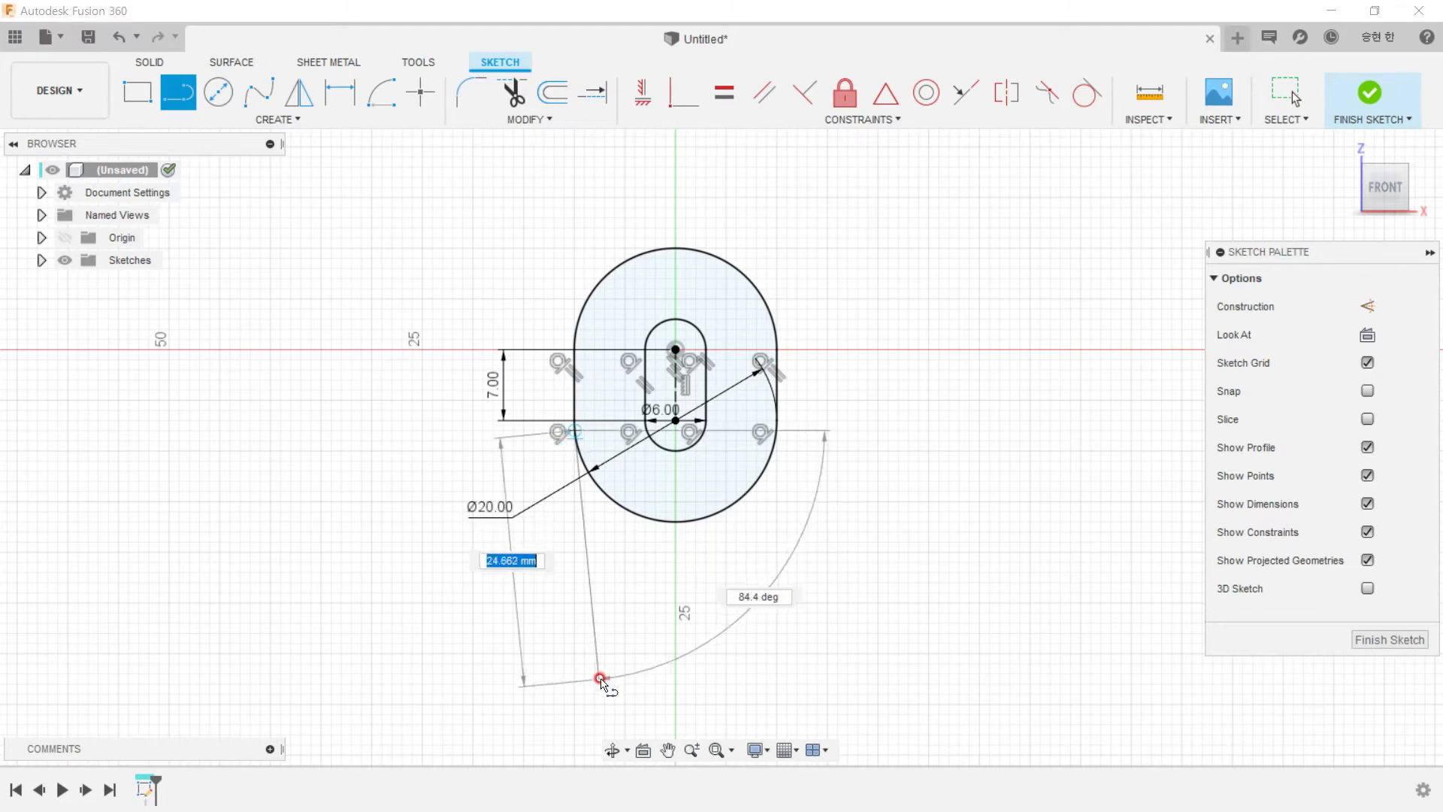
pyautogui.click(577, 700)
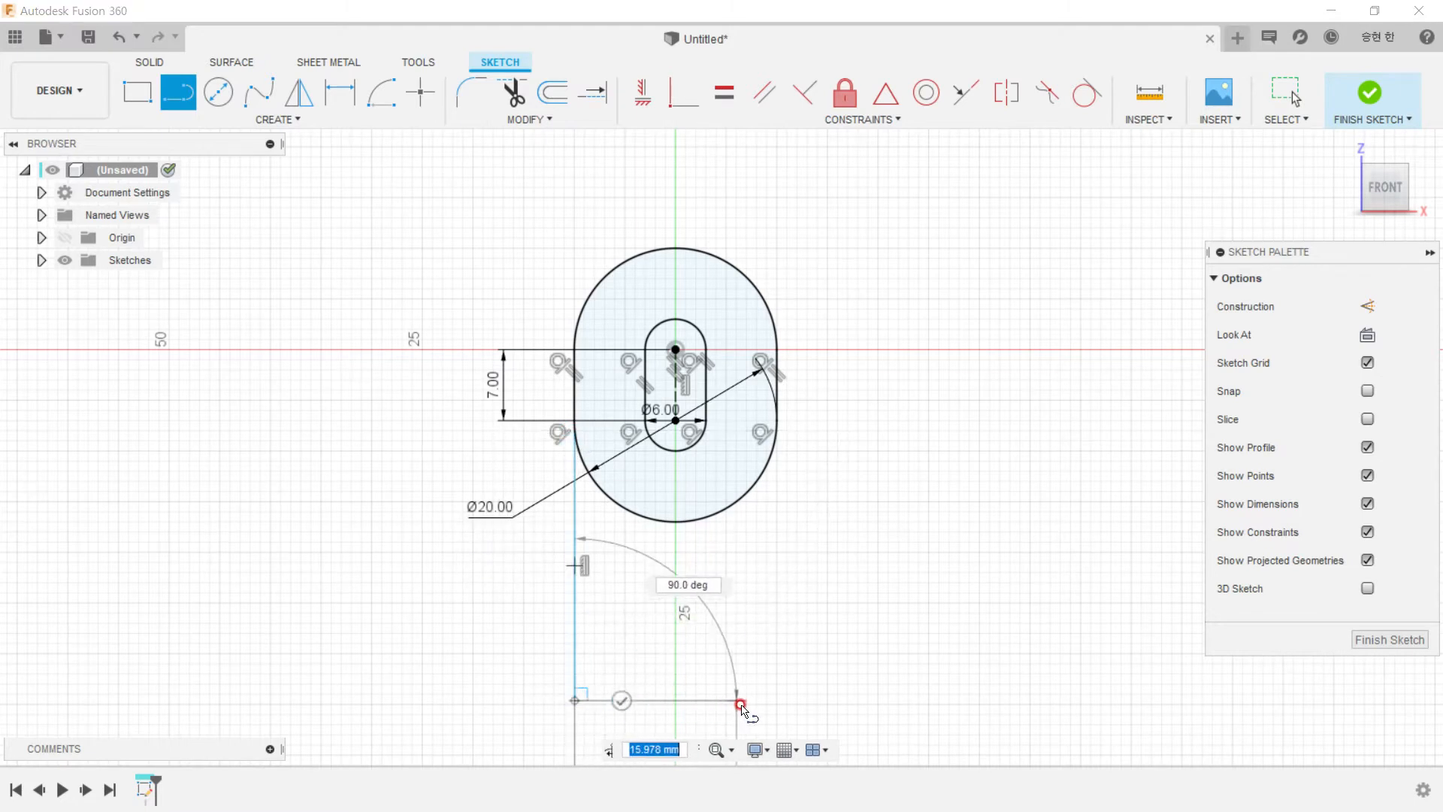
pyautogui.click(777, 701)
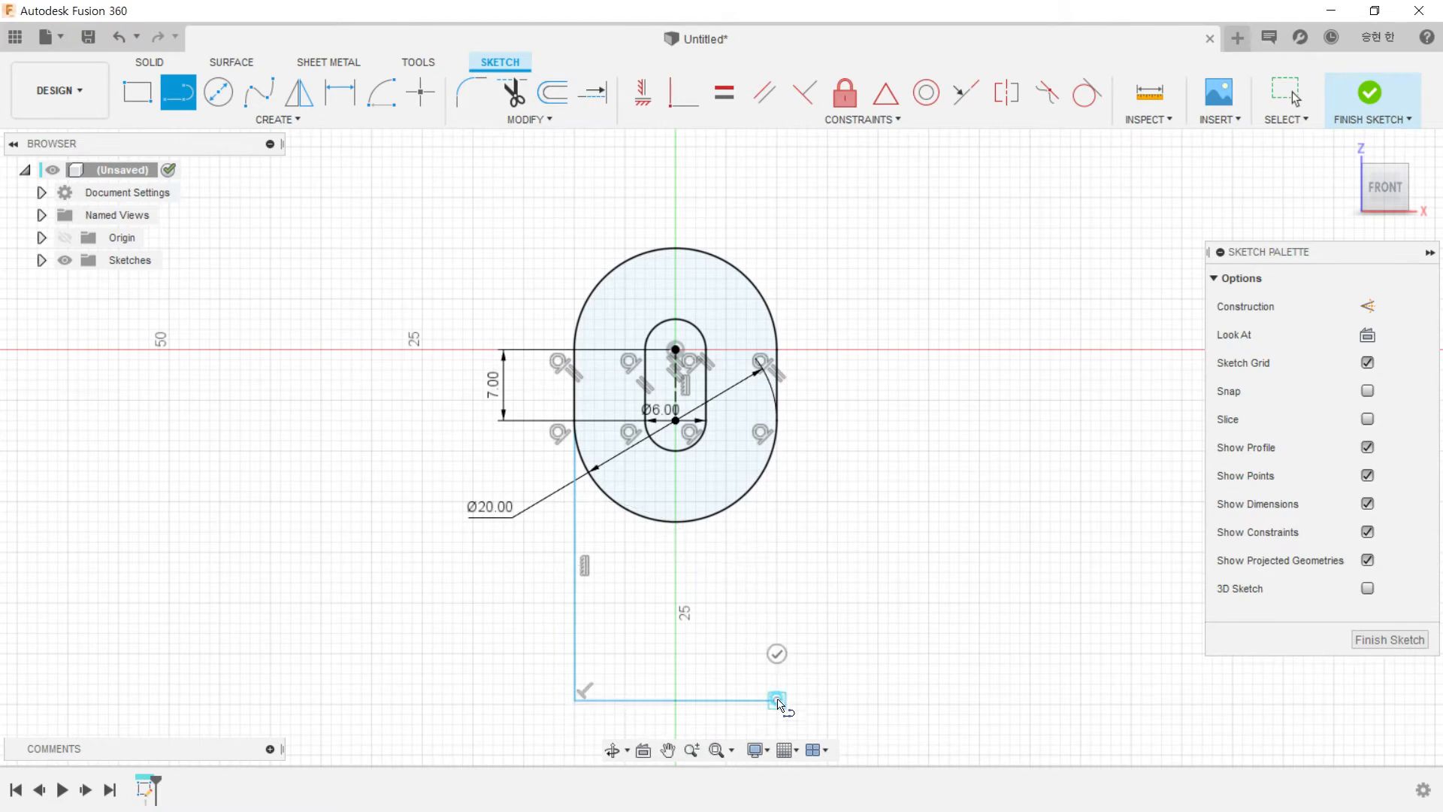
pyautogui.click(783, 425)
pyautogui.press('Escape')
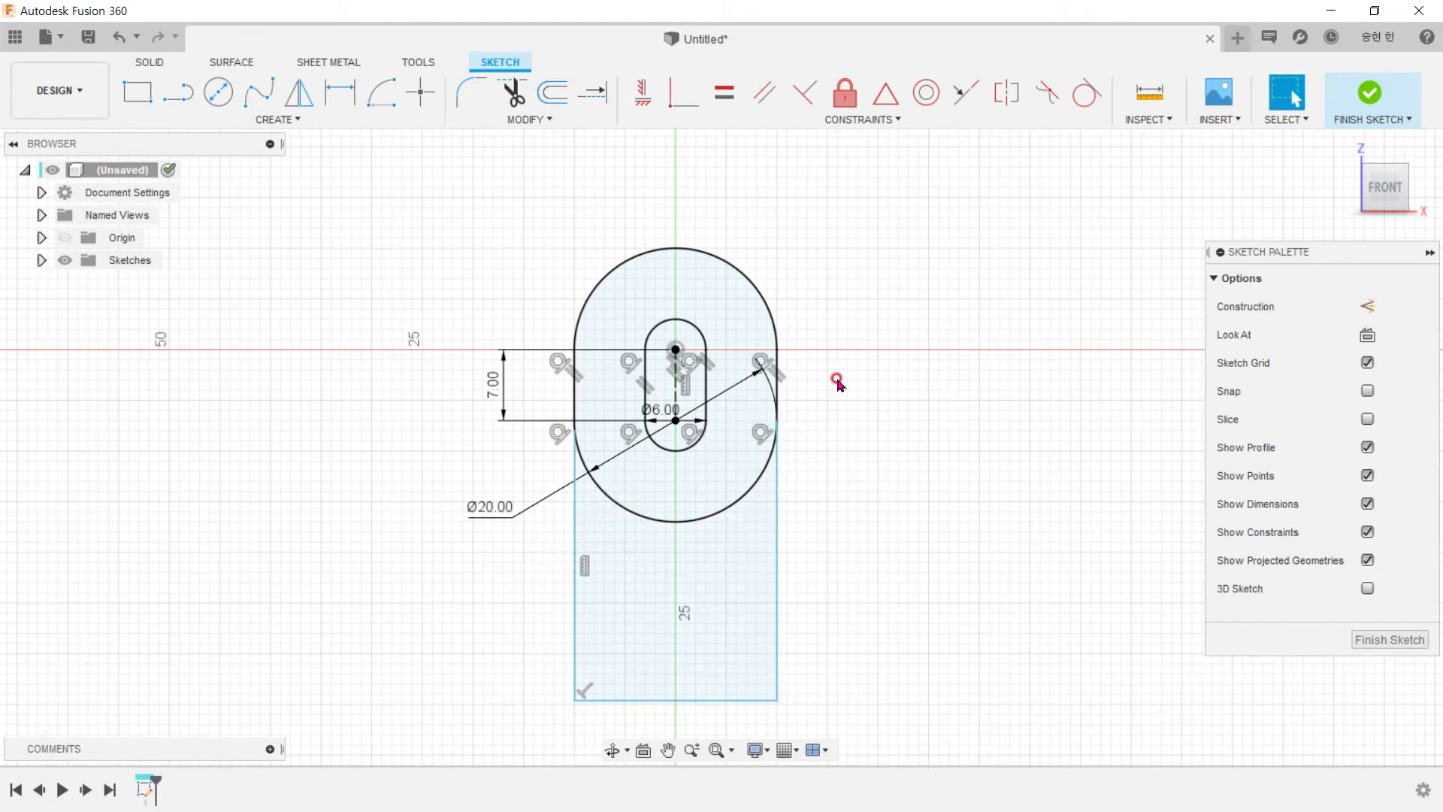
# Step: Apply a vertical constraint to the right side line of the base
pyautogui.click(778, 505)
pyautogui.click(643, 91)
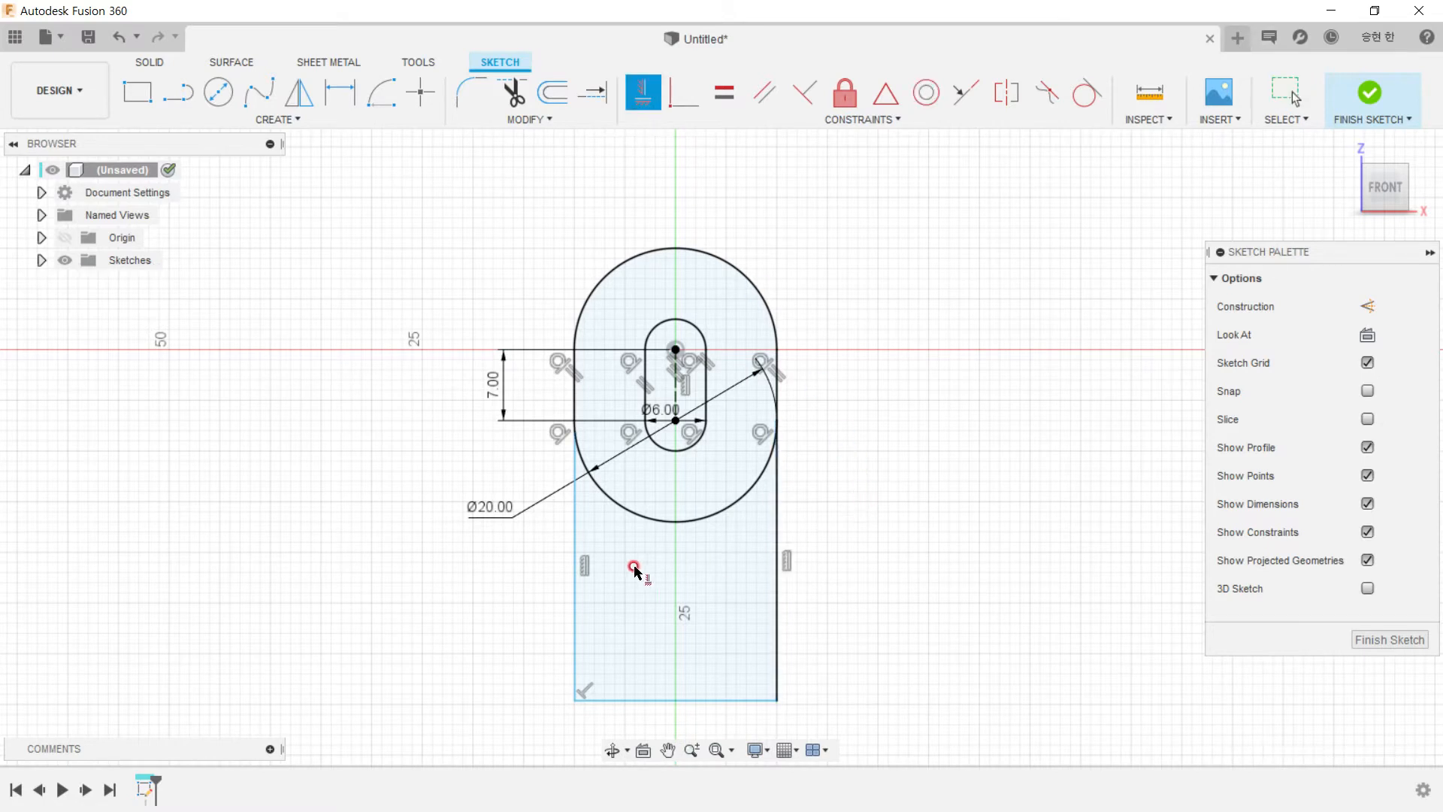
pyautogui.click(577, 502)
pyautogui.scroll(5, 582, 500)
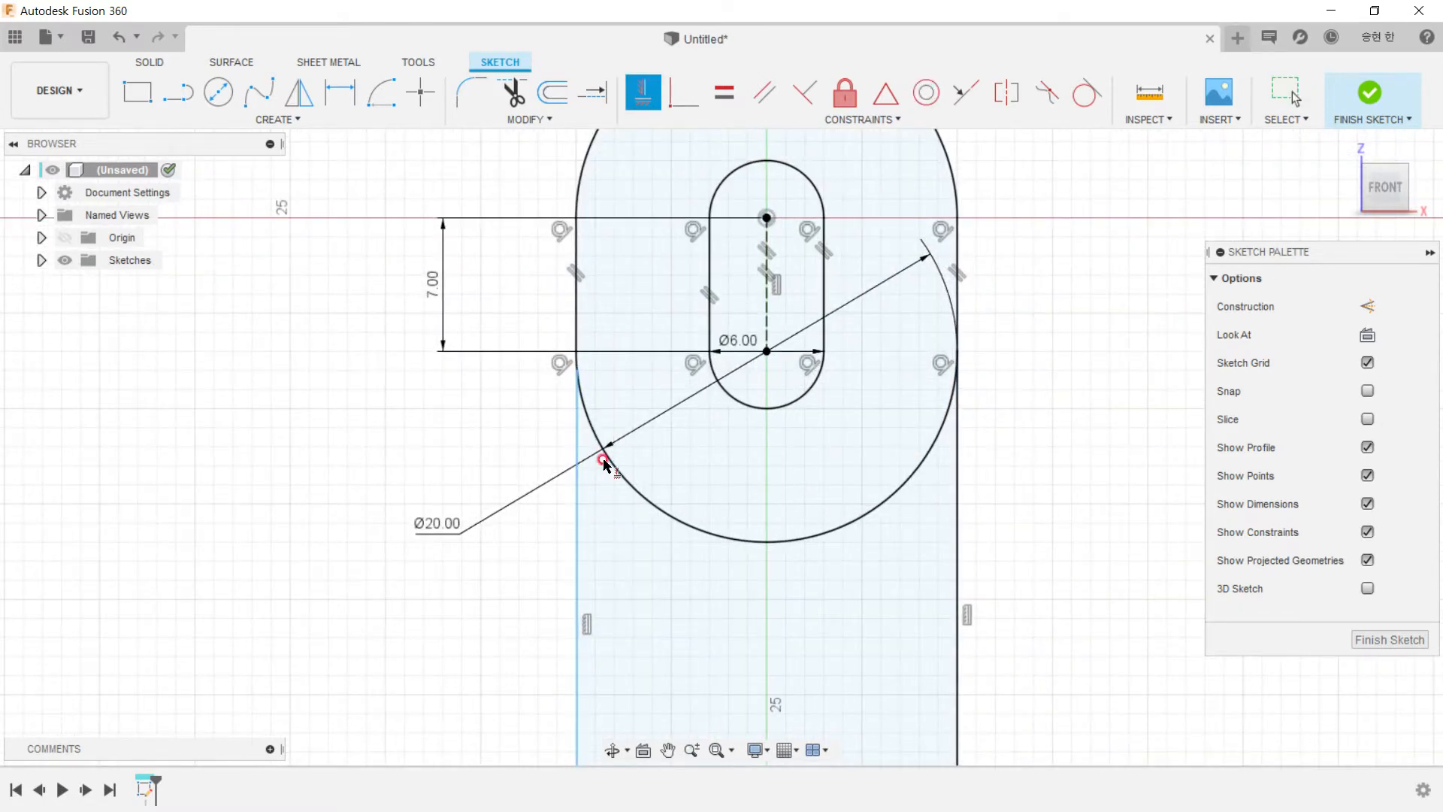
pyautogui.scroll(-3, 601, 460)
pyautogui.scroll(-2, 690, 481)
pyautogui.scroll(-2, 797, 590)
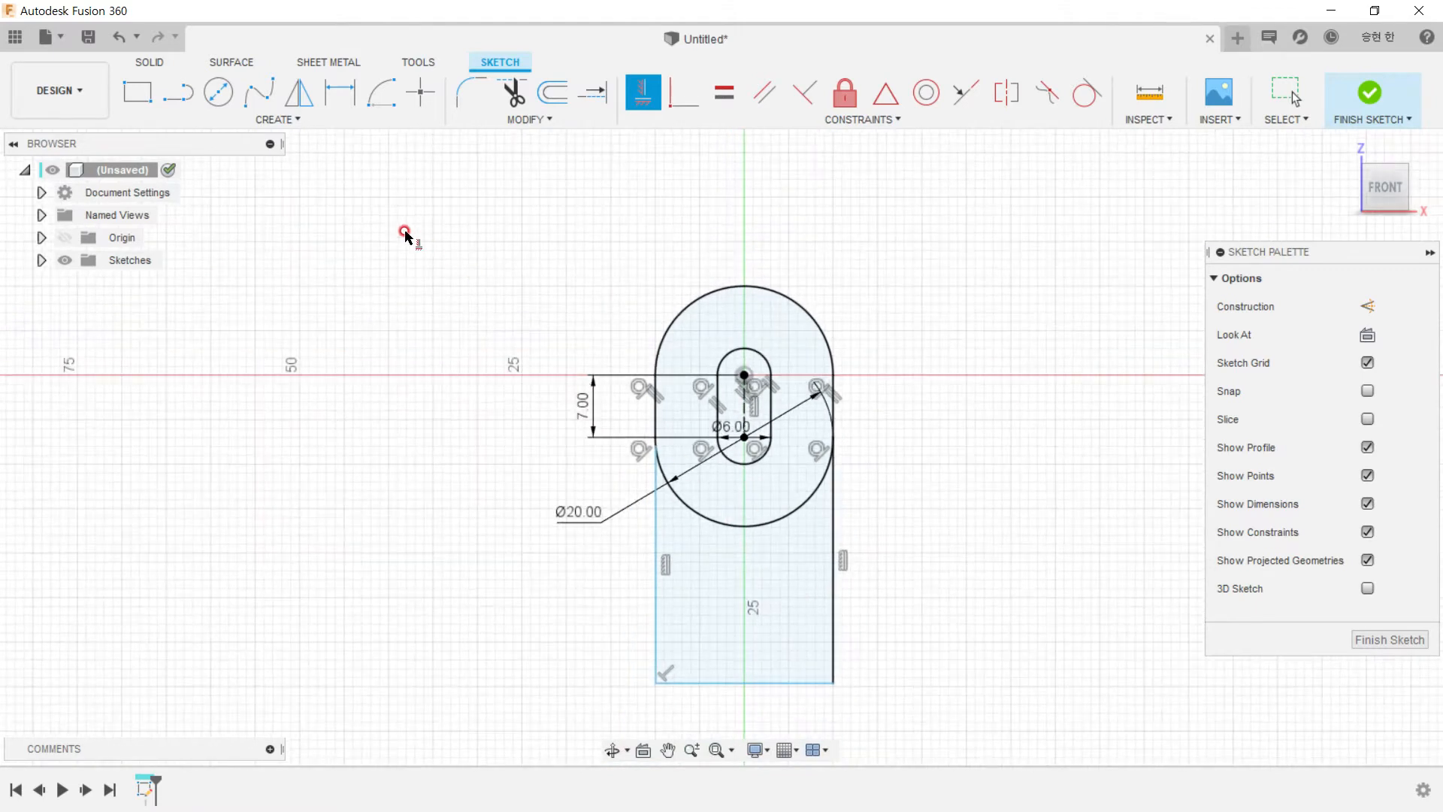
# Step: Dimension the bottom line of the base to 20 mm wide
pyautogui.click(341, 108)
pyautogui.click(725, 684)
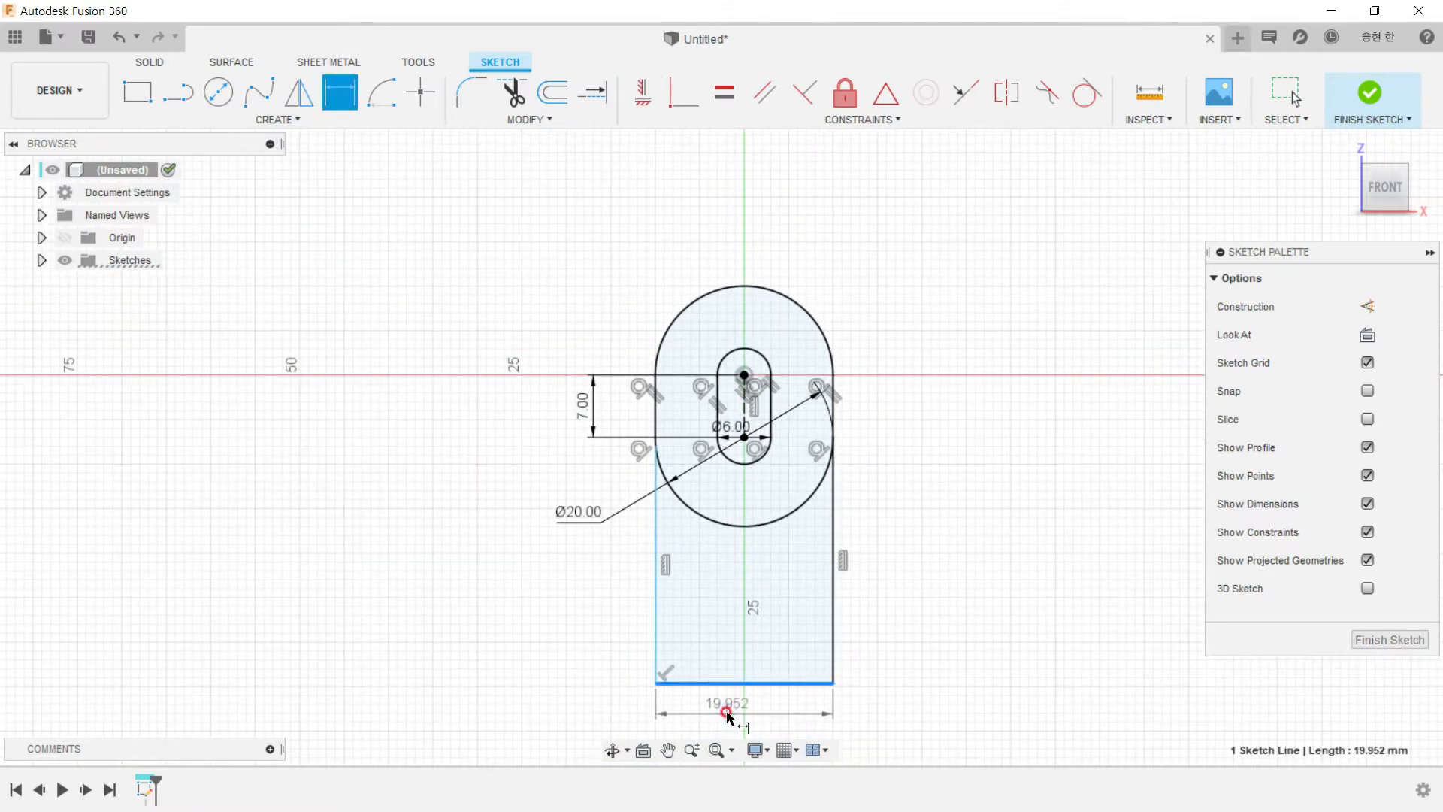
pyautogui.click(716, 695)
pyautogui.write('20')
pyautogui.press('Return')
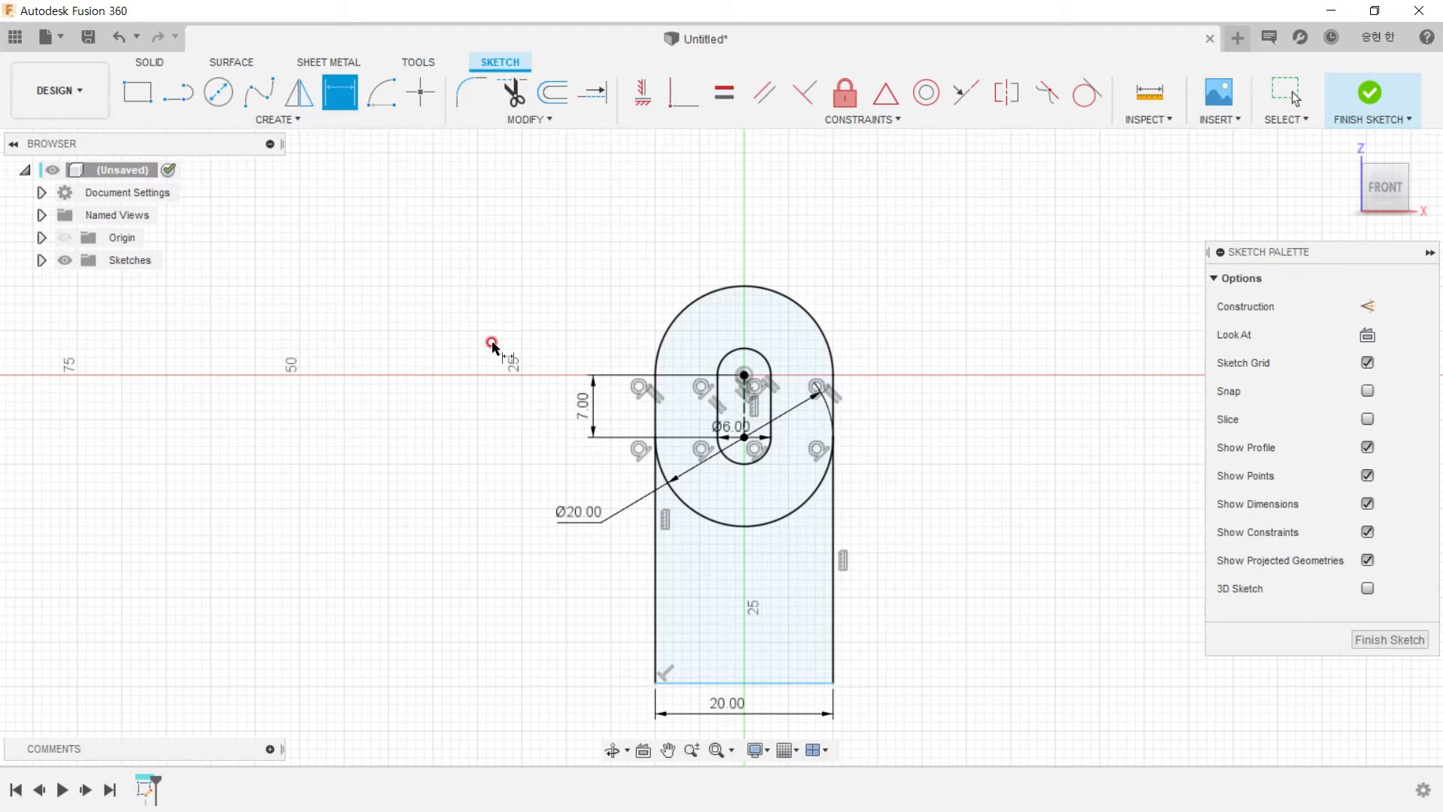
pyautogui.click(705, 684)
pyautogui.rightClick(762, 290)
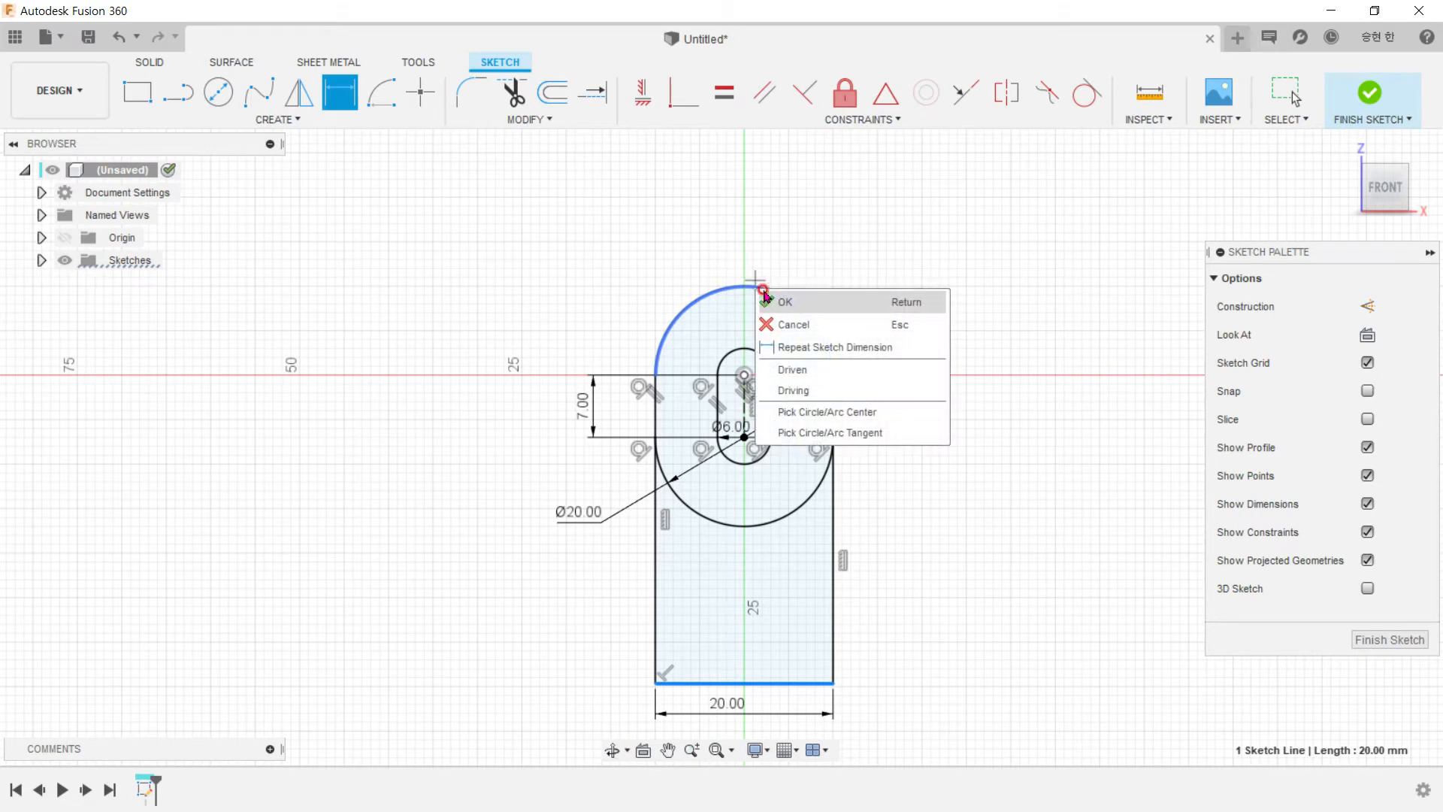
pyautogui.click(804, 432)
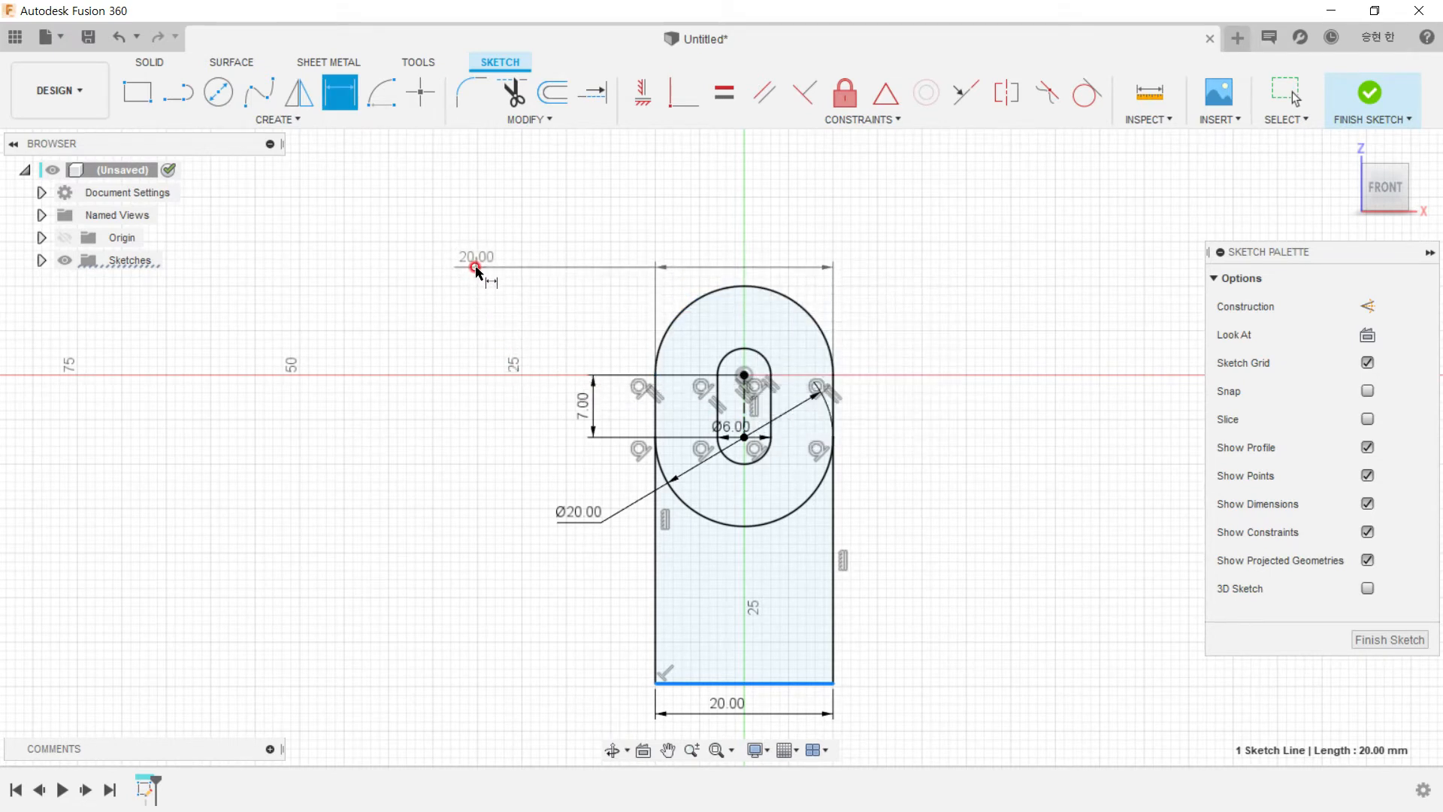
pyautogui.press('Escape')
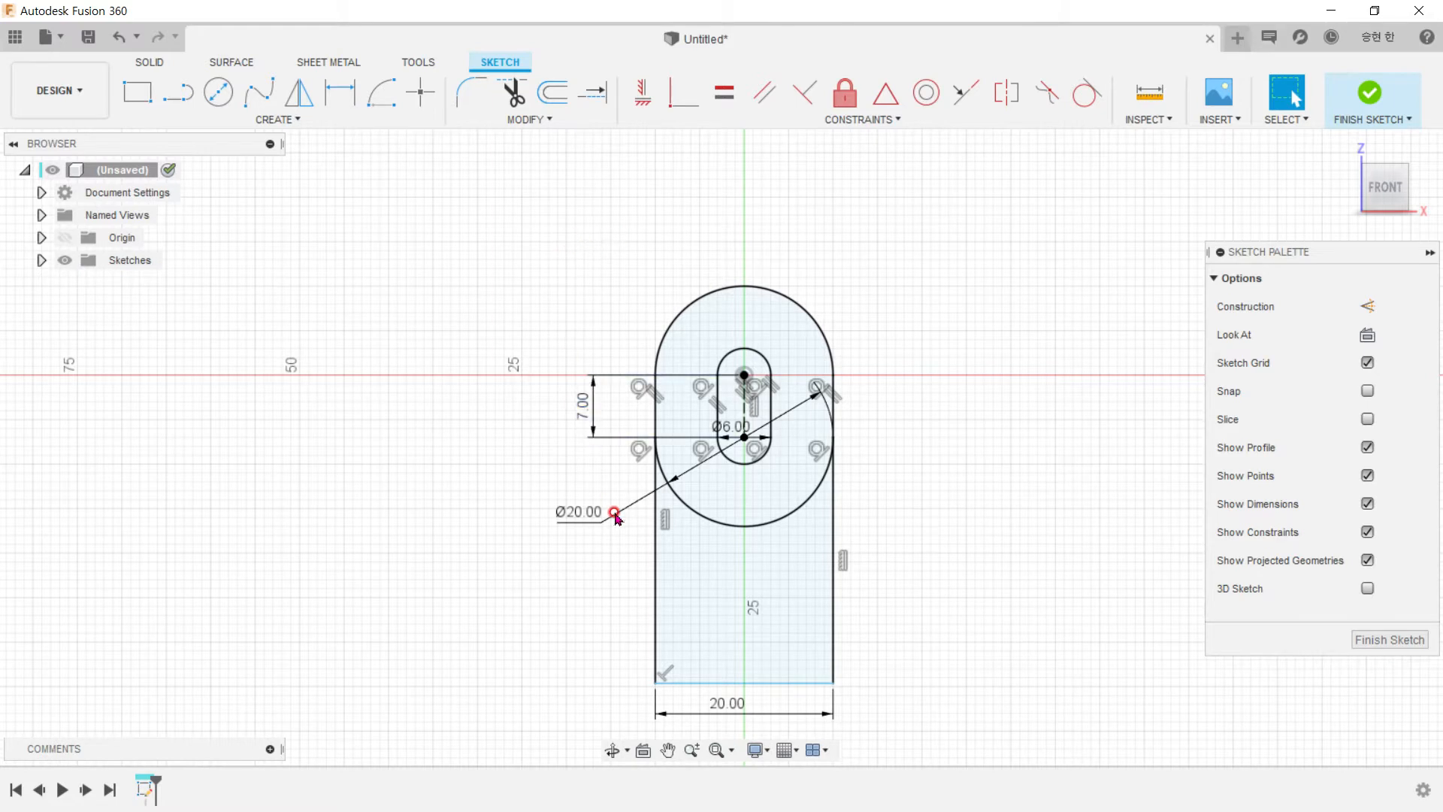
# Step: Dimension the overall height from the bottom line to the tangent of the outer slot's upper arc as 40 mm
pyautogui.click(339, 92)
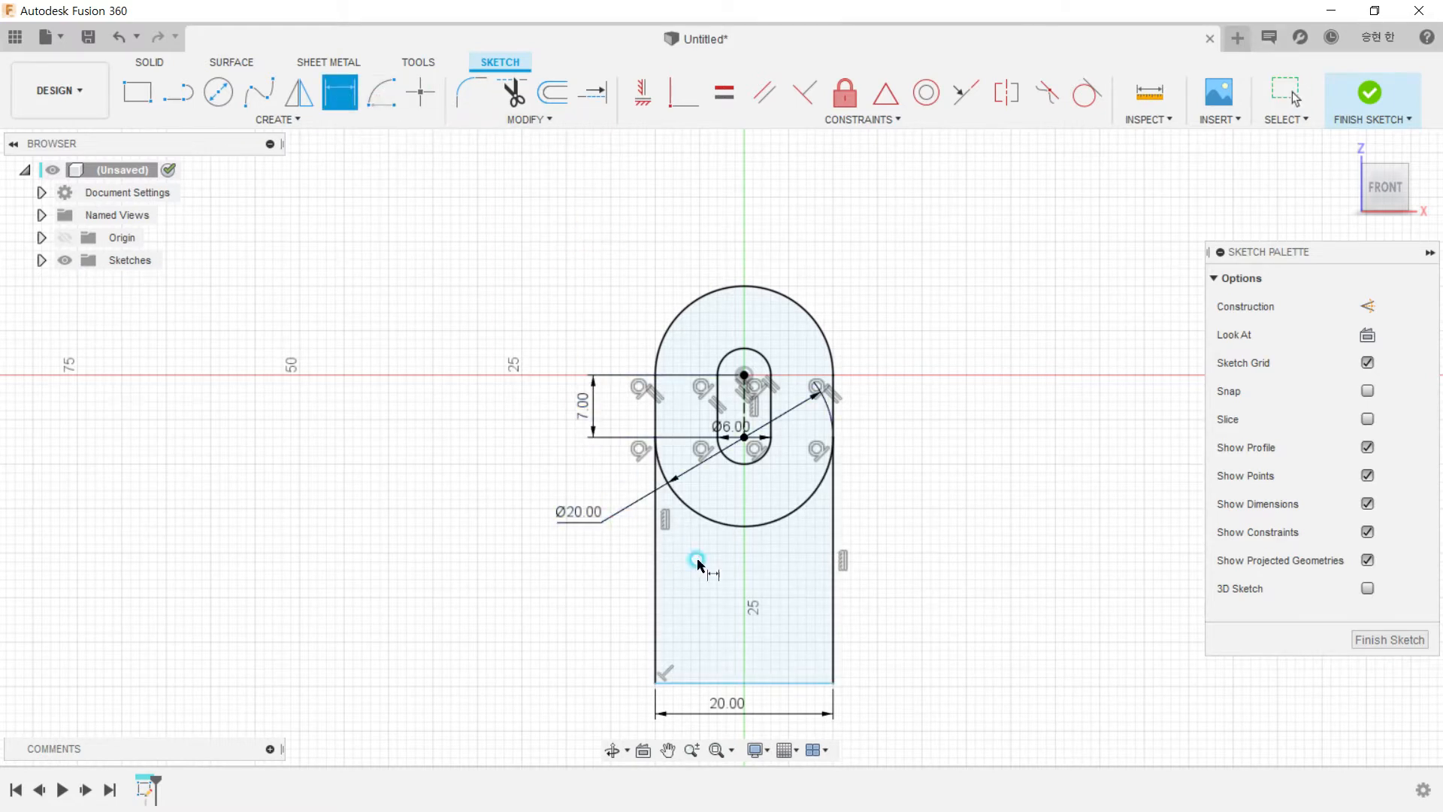
pyautogui.click(682, 686)
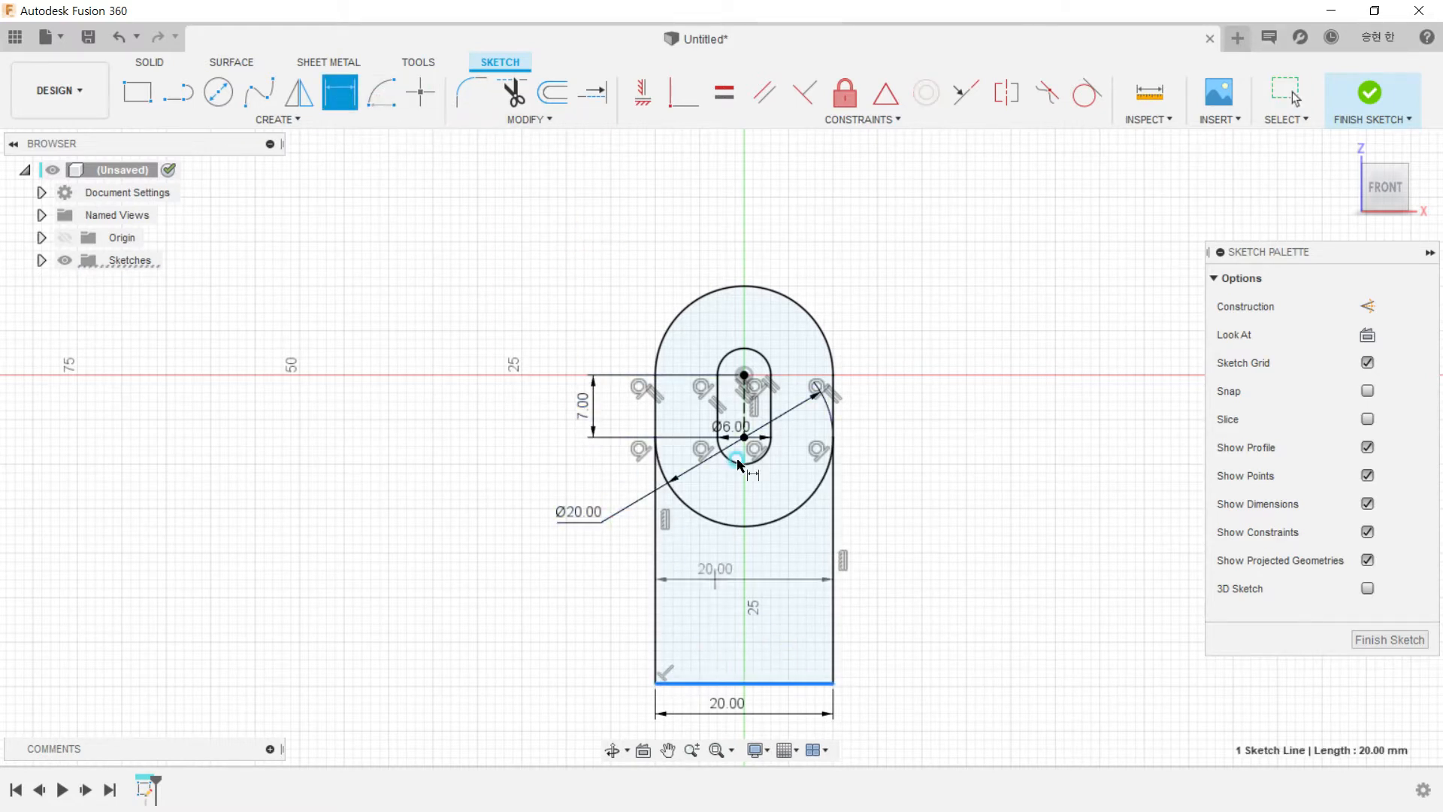
pyautogui.rightClick(749, 293)
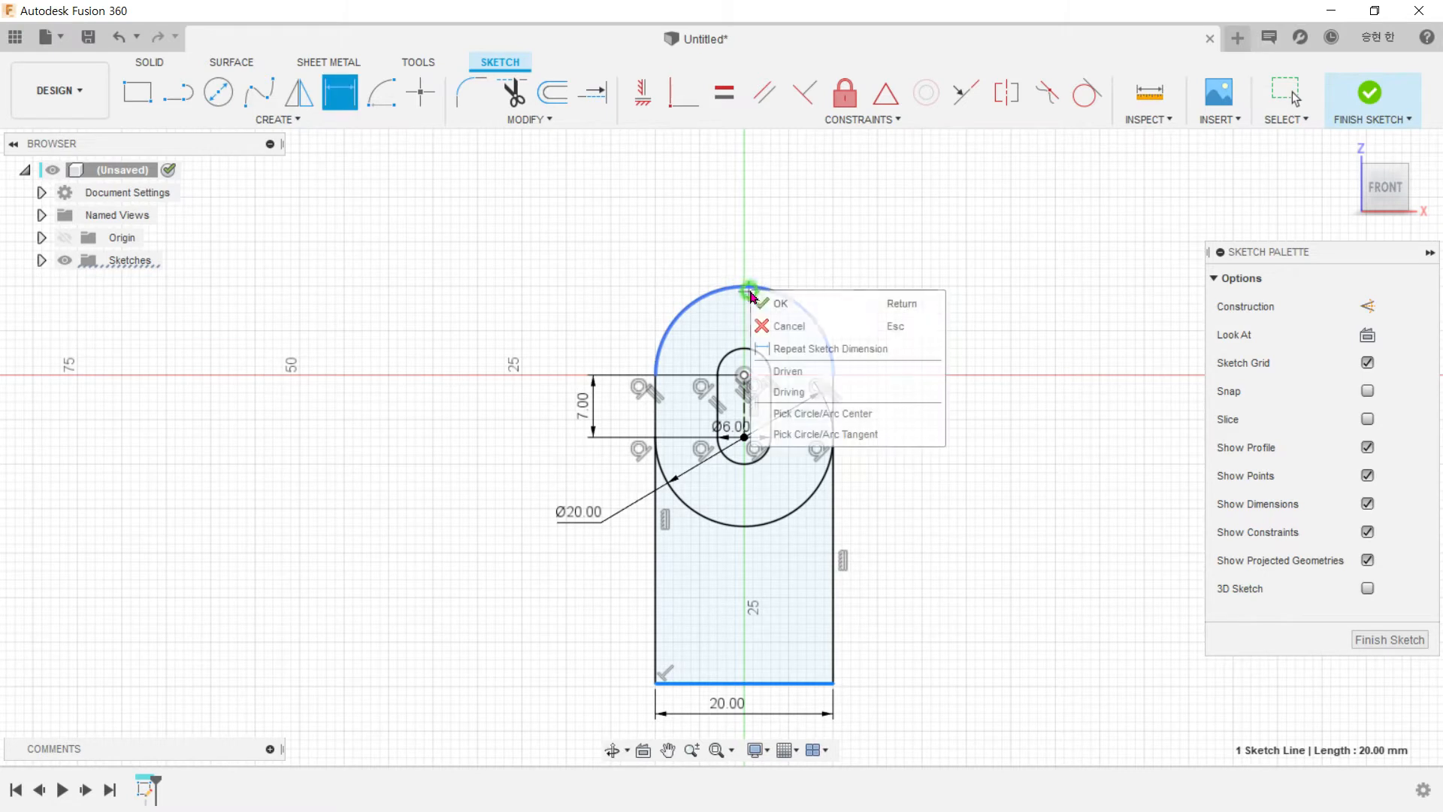
pyautogui.click(803, 435)
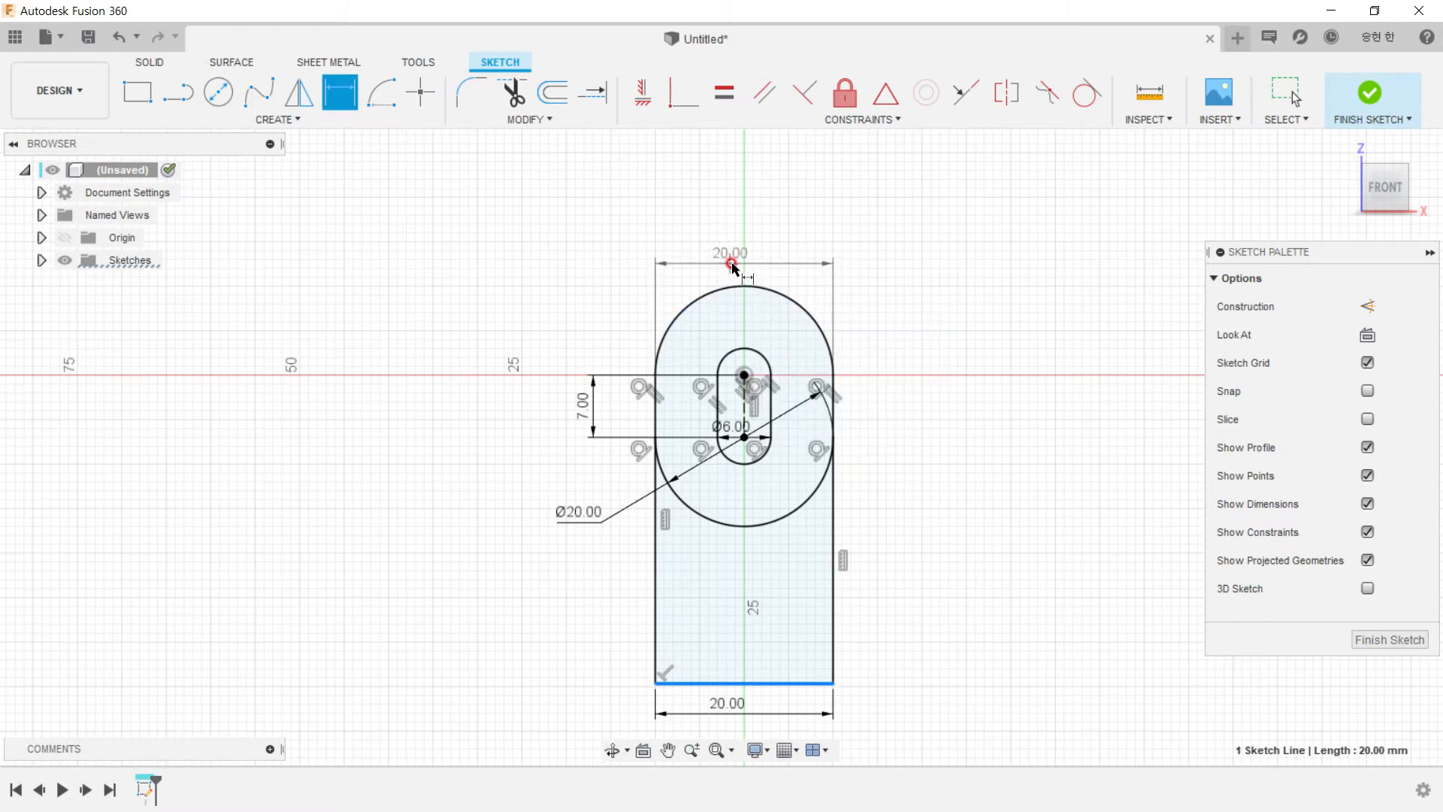
pyautogui.click(754, 292)
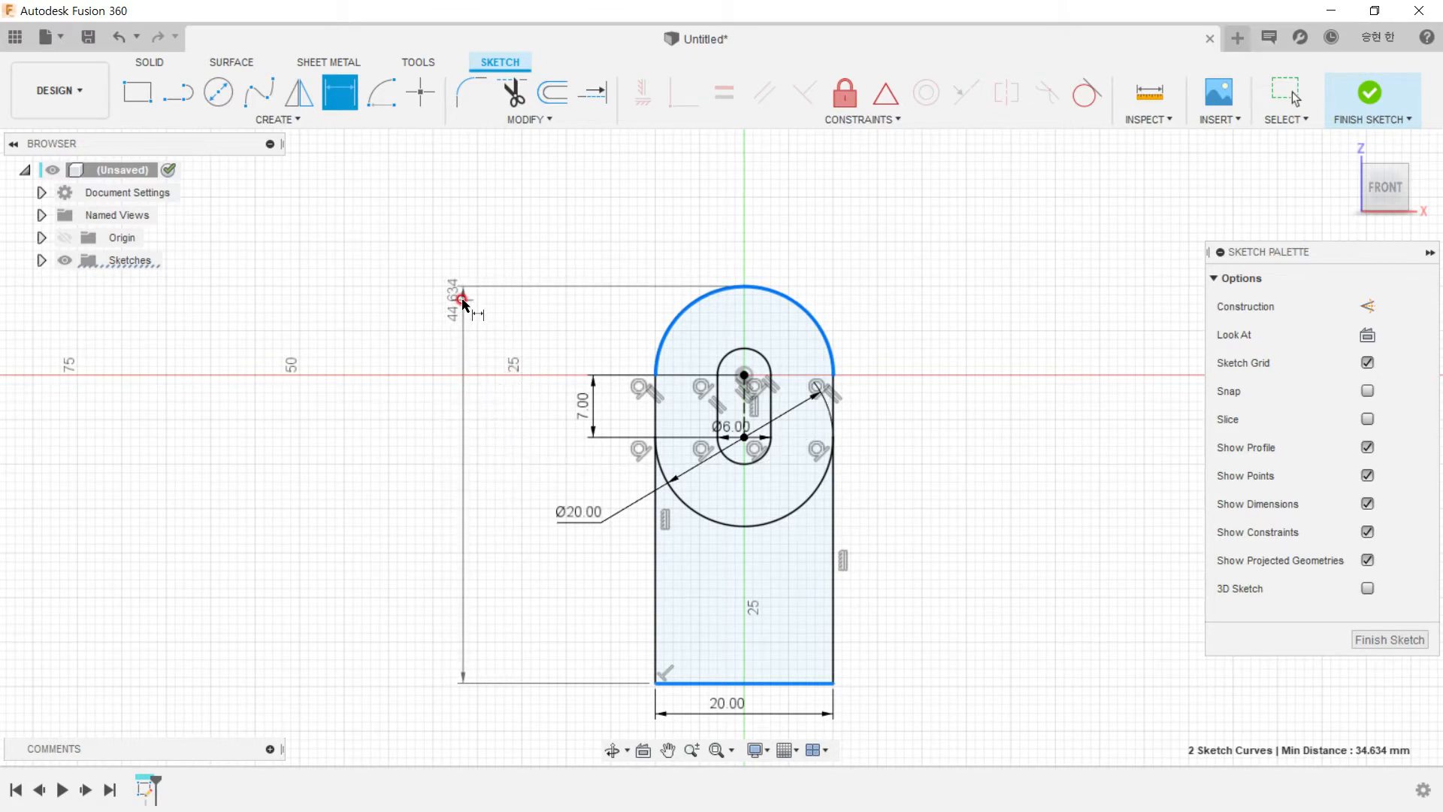
pyautogui.click(462, 300)
pyautogui.write('40')
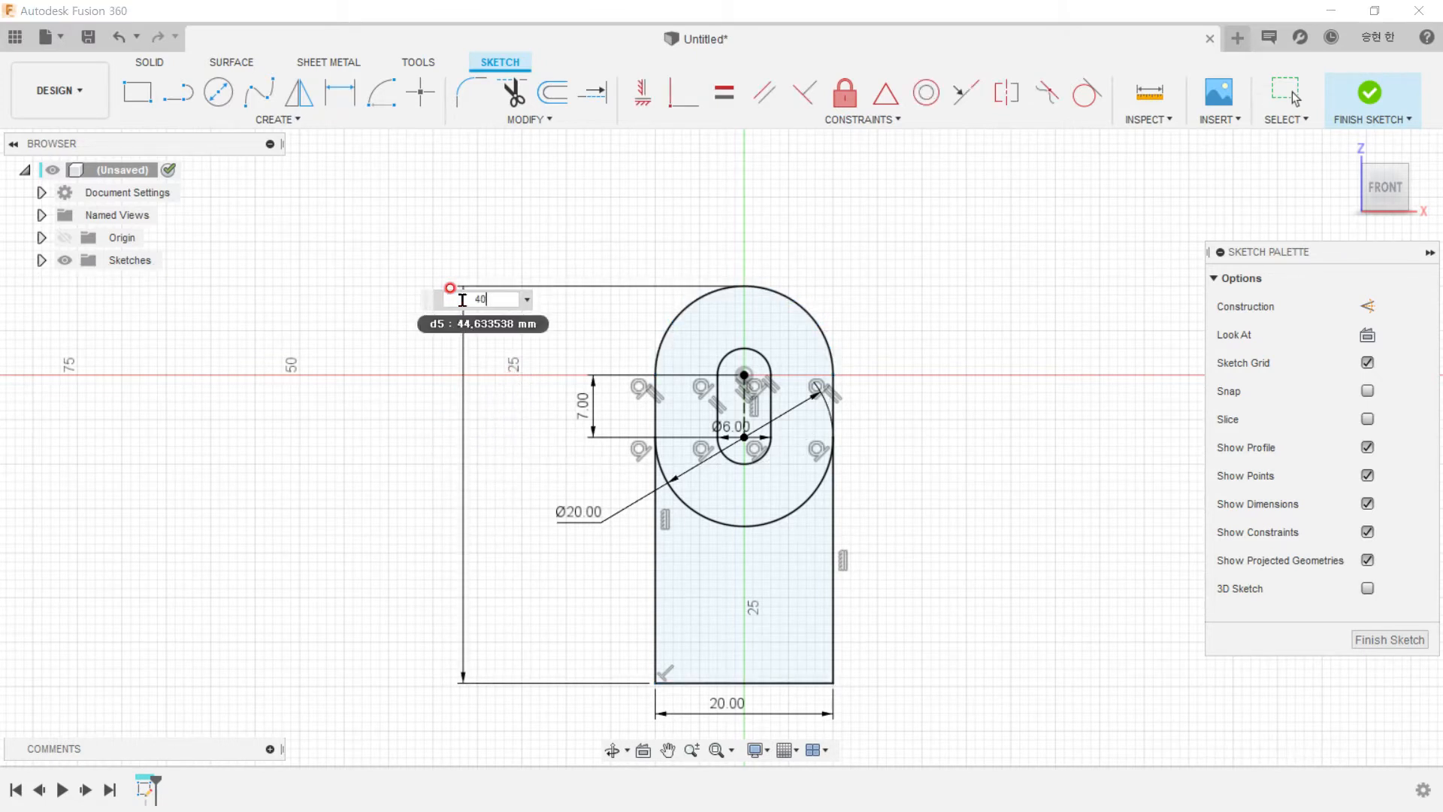
pyautogui.press('Return')
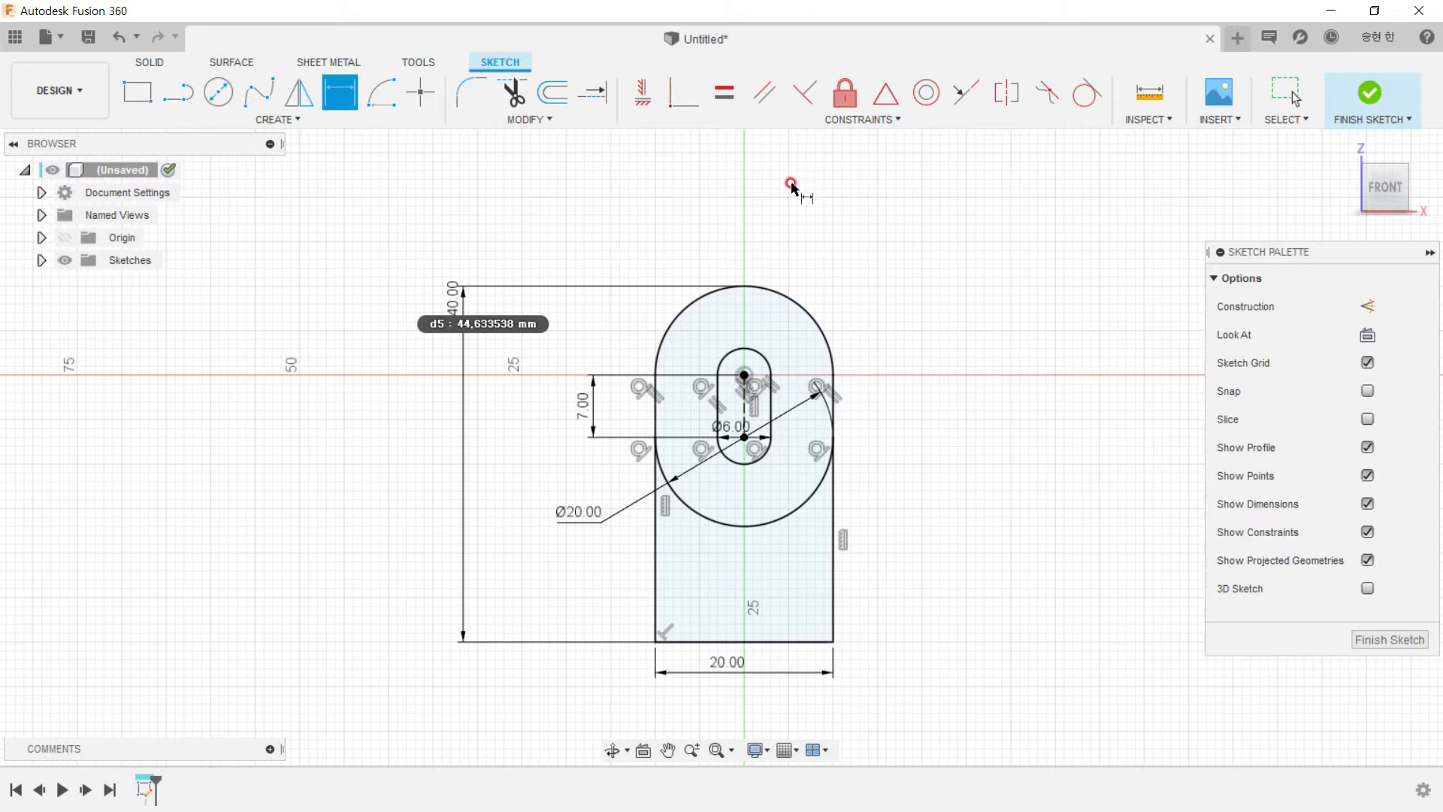
# Step: Reposition the 40 mm height dimension text midway along its line and move the Ø6 dimension outside the profile
pyautogui.scroll(1, 556, 370)
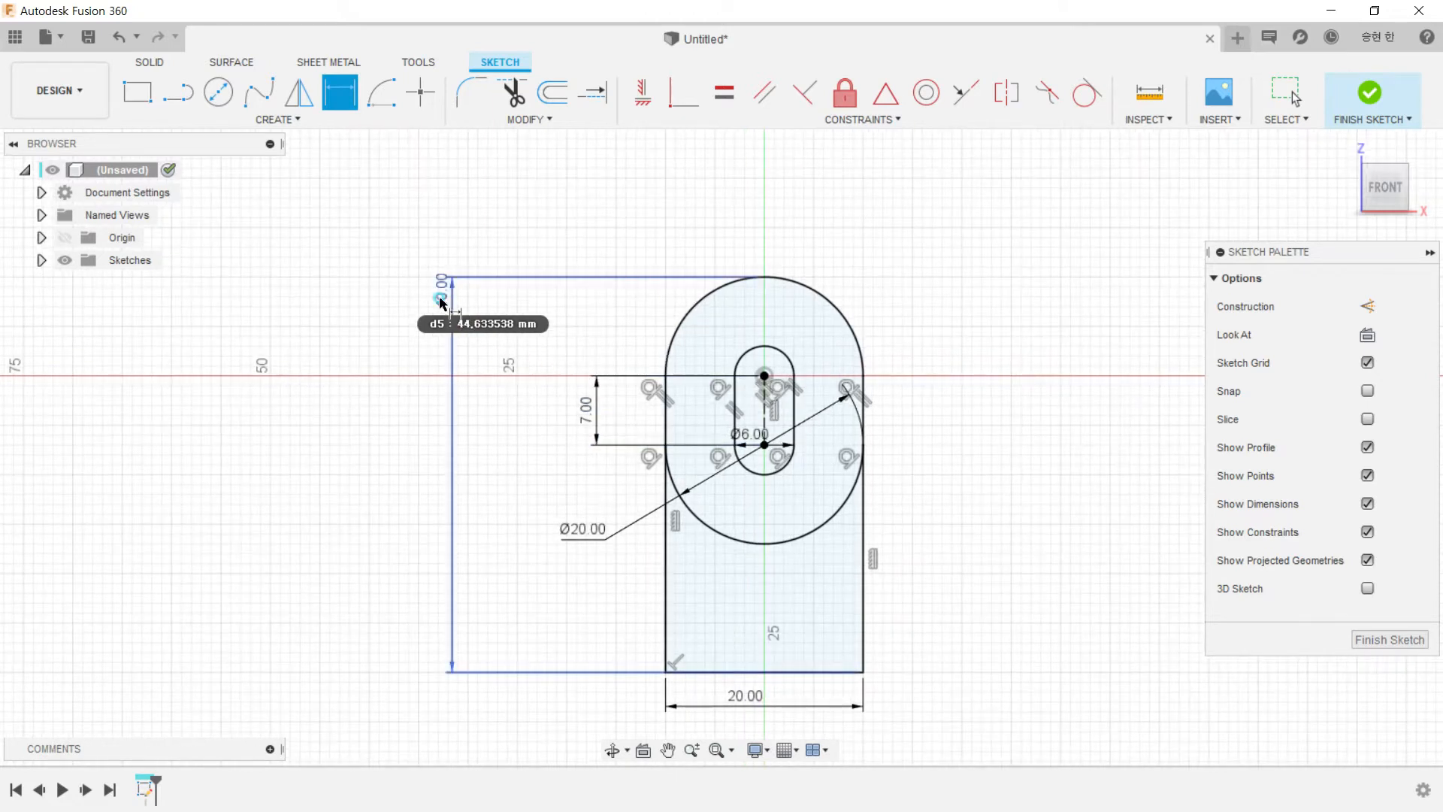
pyautogui.click(440, 476)
pyautogui.moveTo(891, 567); pyautogui.dragTo(876, 540, button='middle')
pyautogui.moveTo(736, 421); pyautogui.dragTo(890, 500)
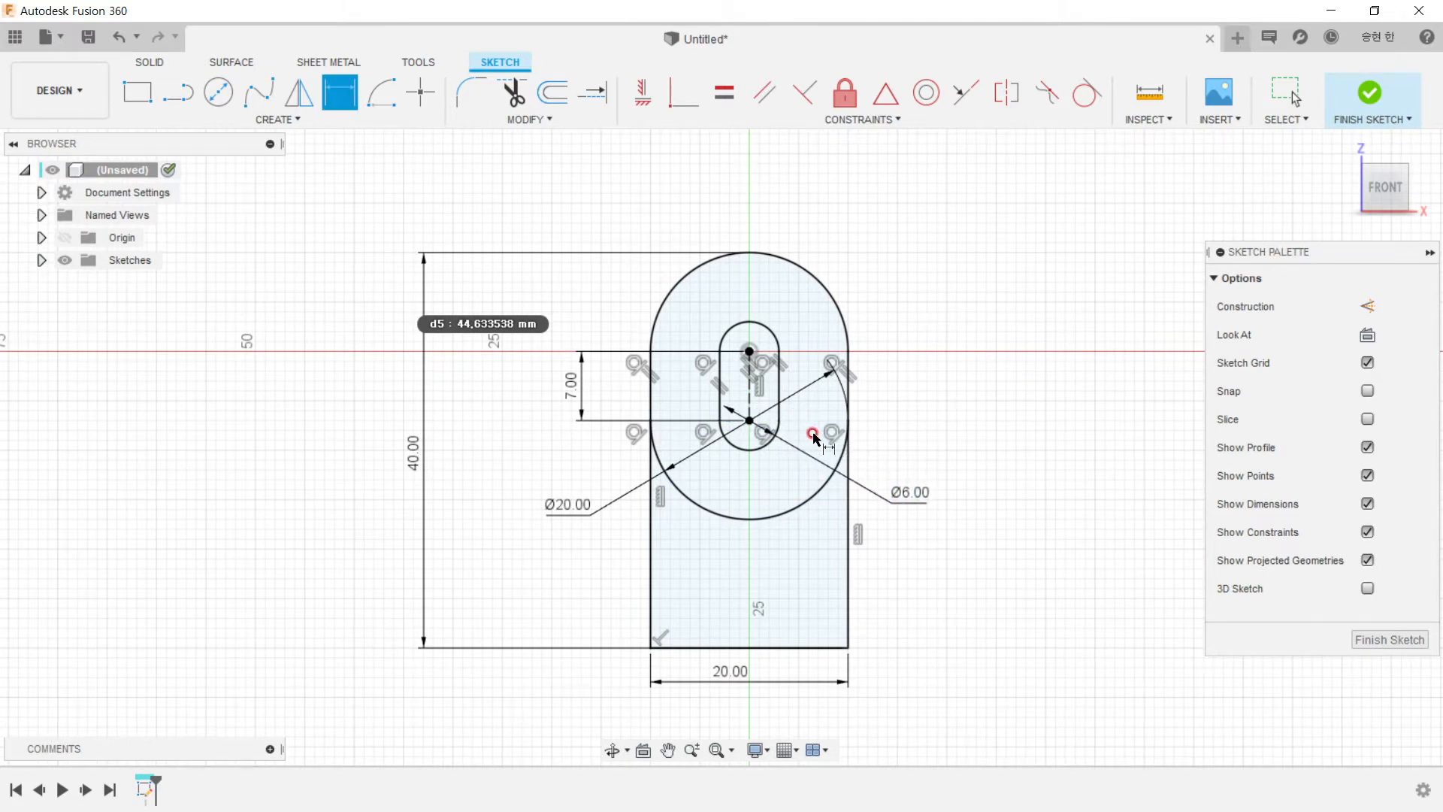
# Step: Sketch a horizontal line across the base between its two side lines, about 4.6 mm above the bottom edge
pyautogui.scroll(-1, 862, 541)
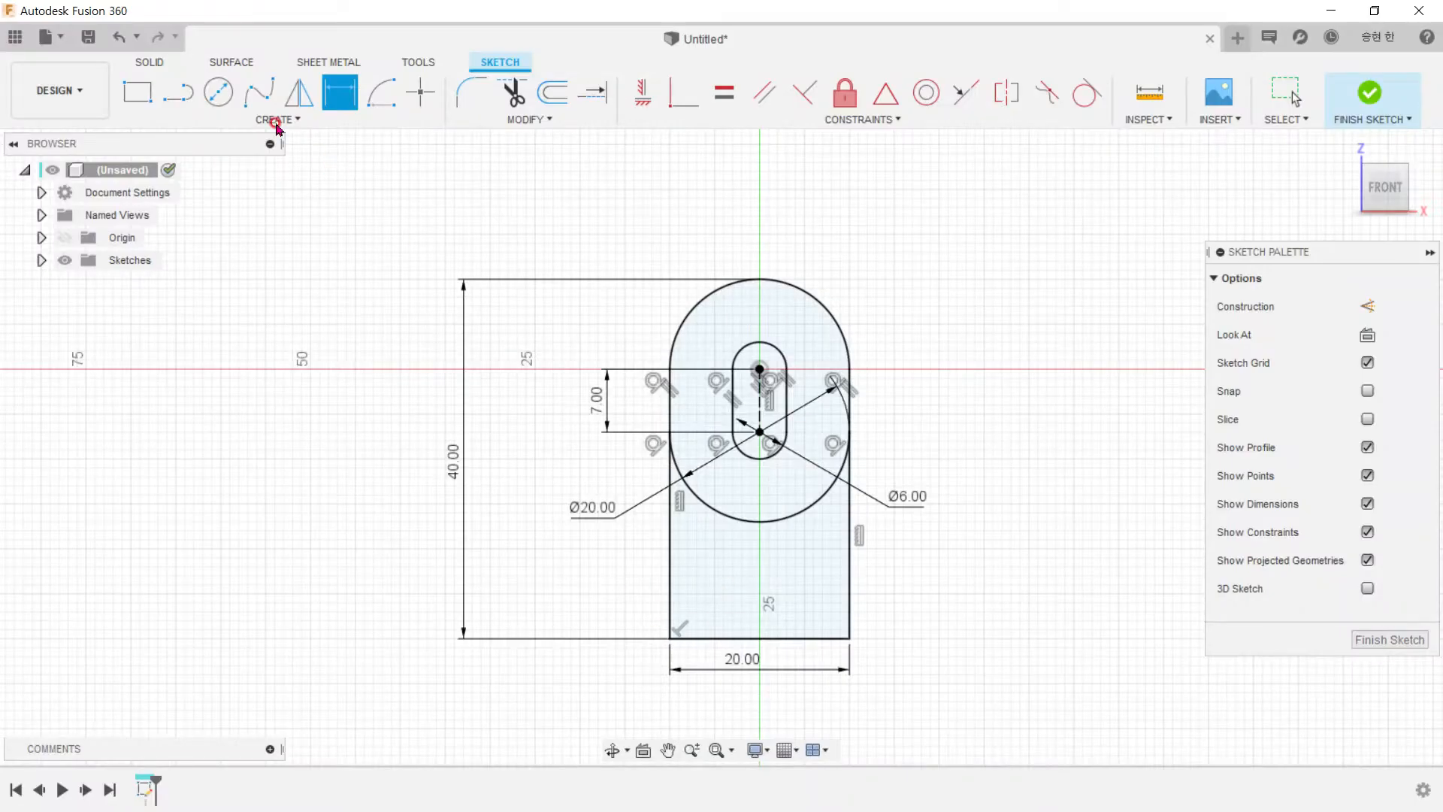
pyautogui.click(179, 91)
pyautogui.click(670, 598)
pyautogui.doubleClick(850, 597)
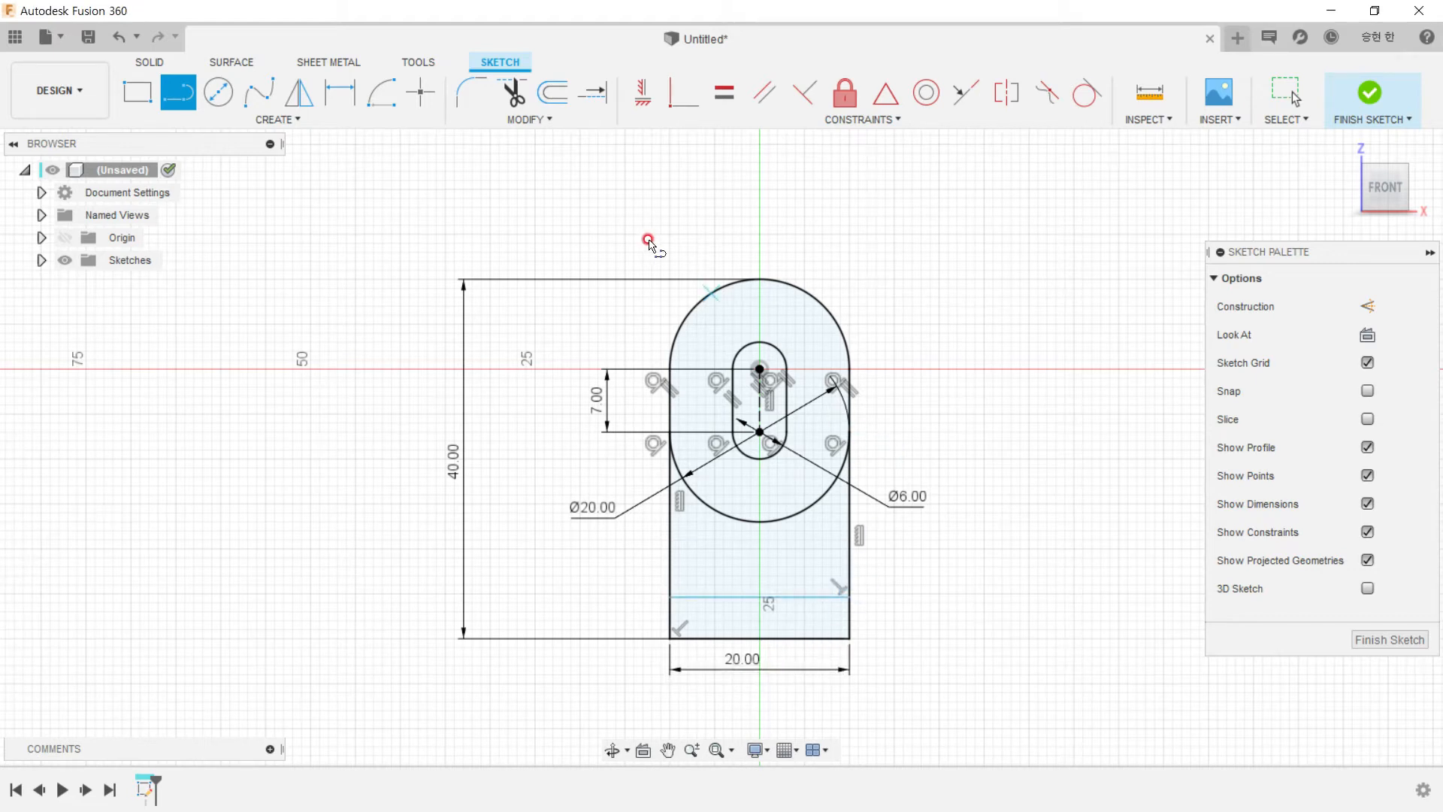
# Step: Set the distance between the bottom edge and the horizontal line above it to 5 mm
pyautogui.click(340, 92)
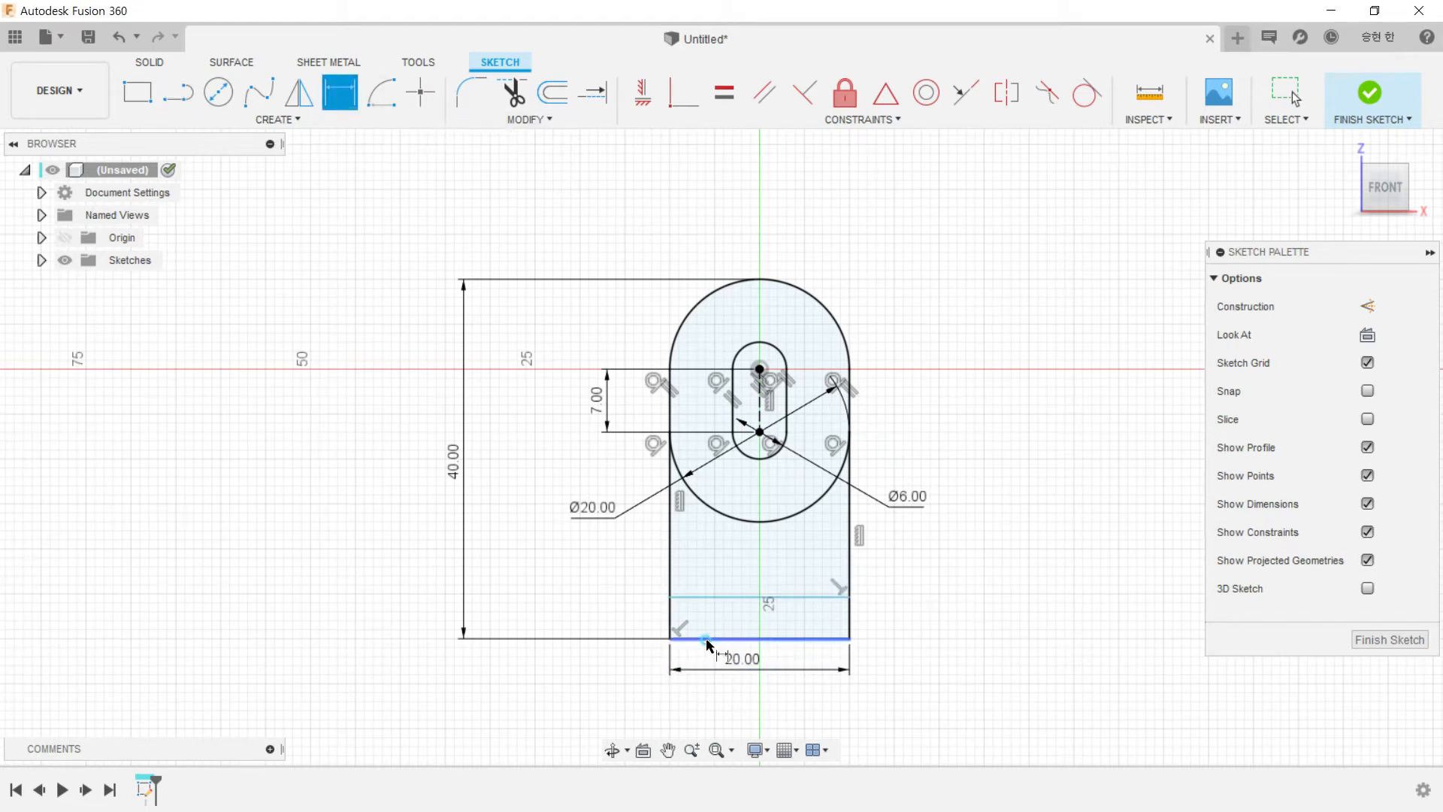
pyautogui.click(706, 639)
pyautogui.click(715, 597)
pyautogui.click(638, 590)
pyautogui.write('5')
pyautogui.press('Return')
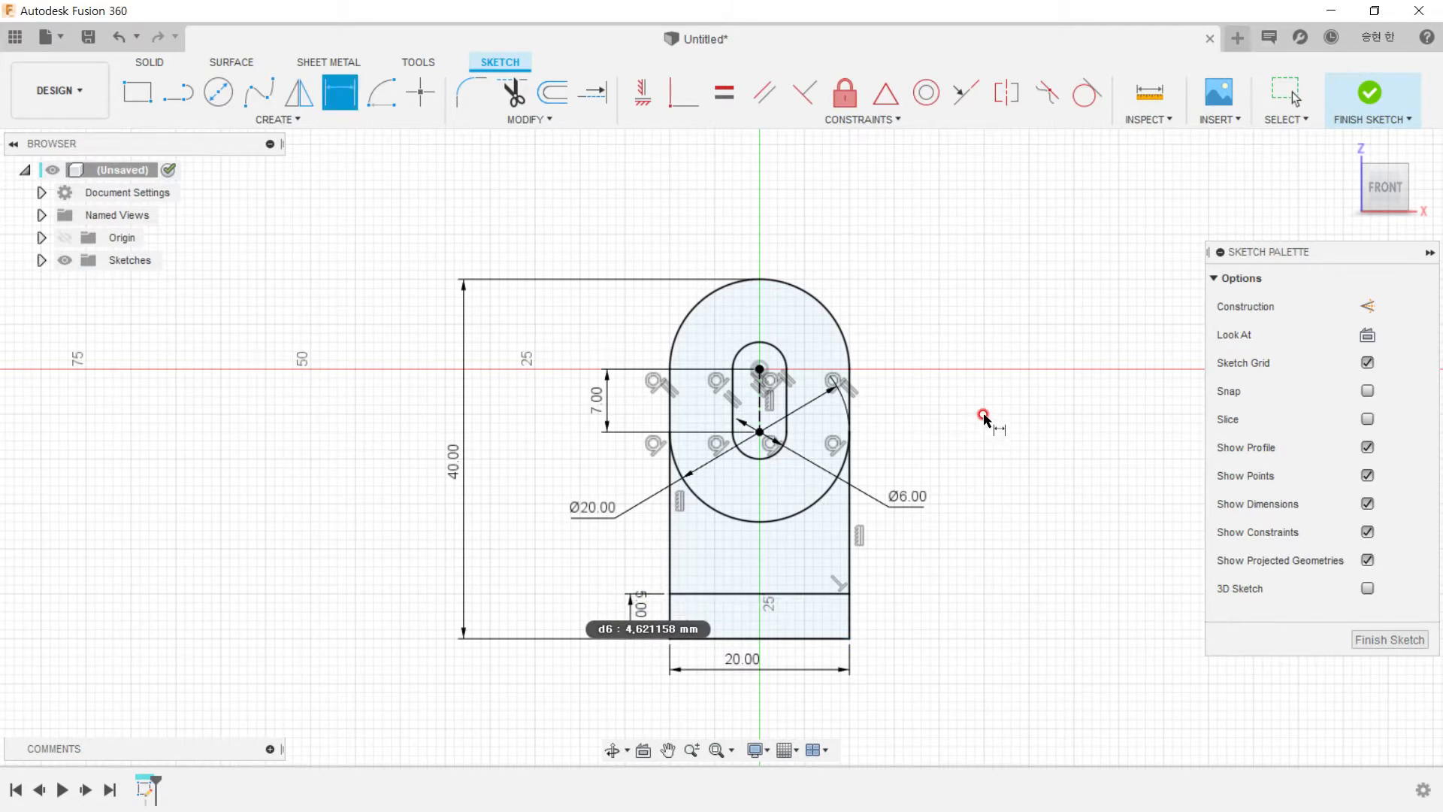
# Step: Finish the sketch and check the part's depth dimensions in the side view of the PDF drawing
pyautogui.moveTo(985, 418); pyautogui.dragTo(951, 406, button='middle')
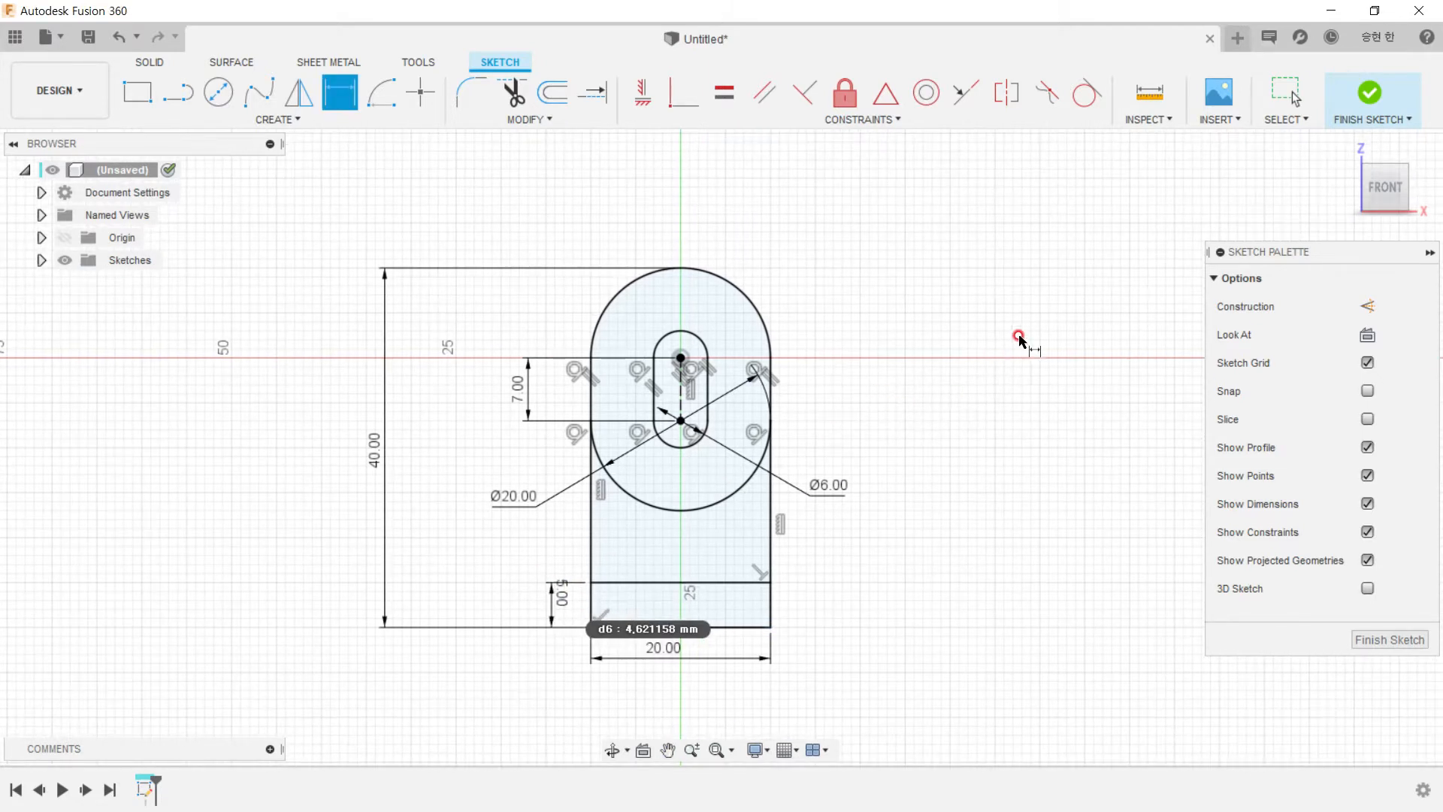
pyautogui.click(1357, 115)
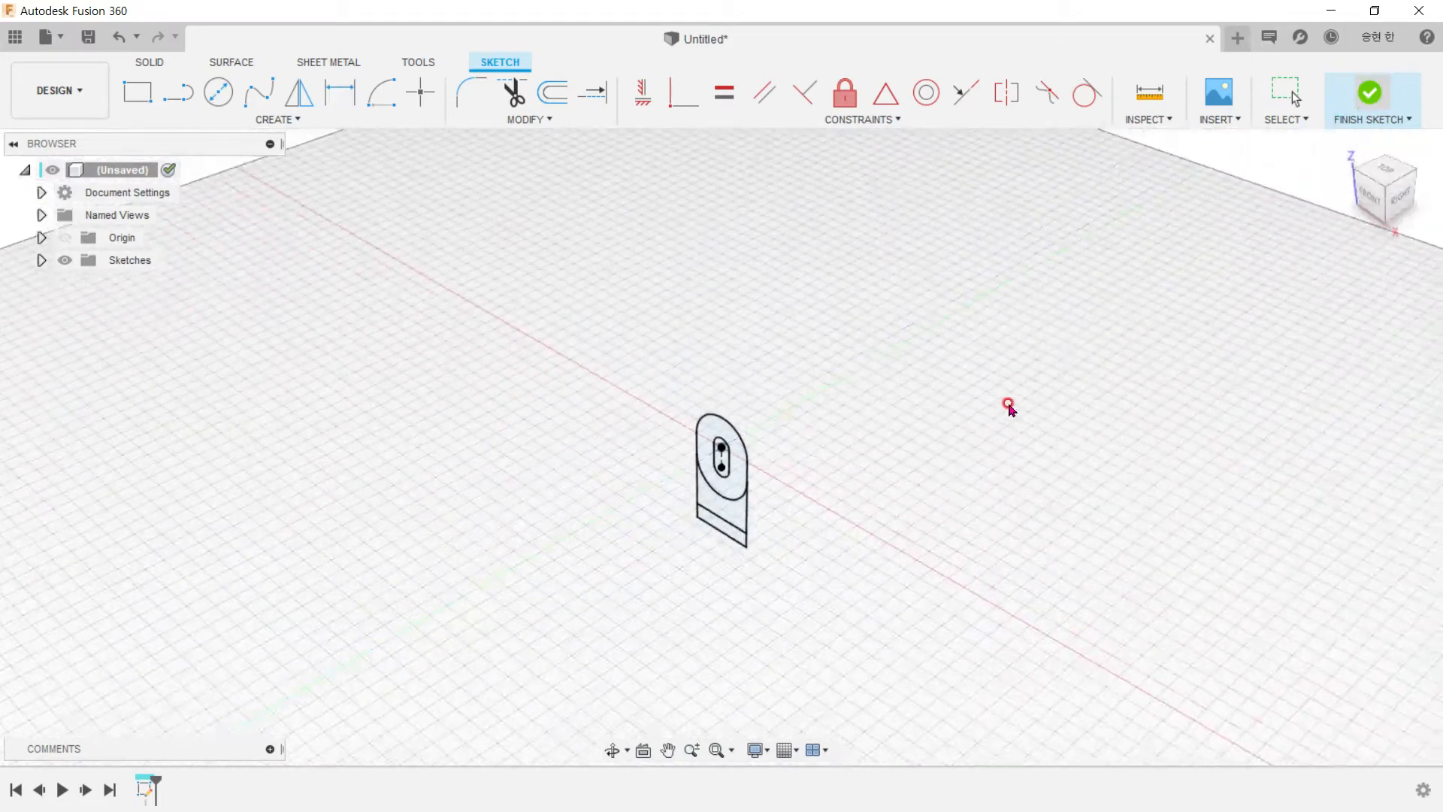
pyautogui.hotkey('alt', 'Tab')
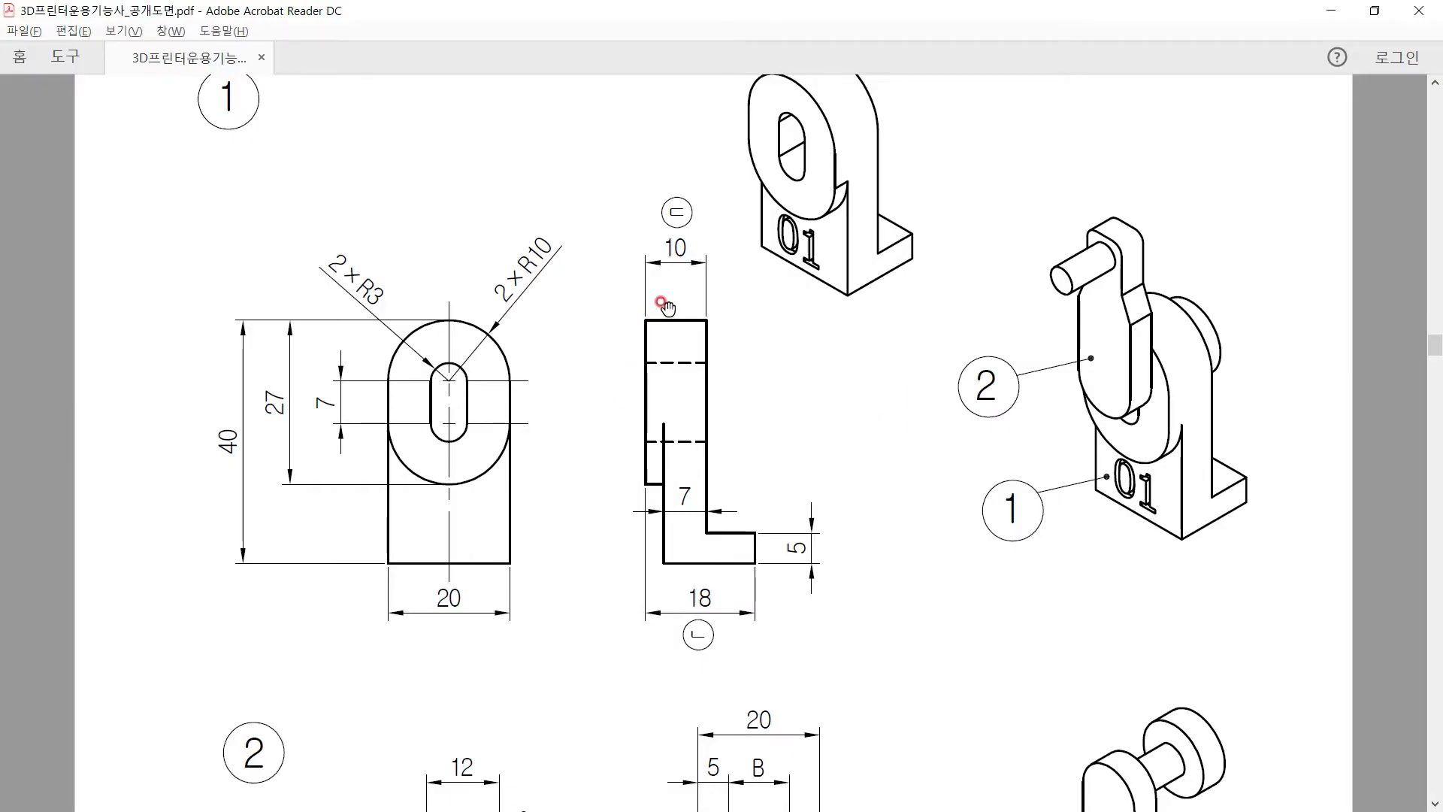
pyautogui.hotkey('alt', 'Tab')
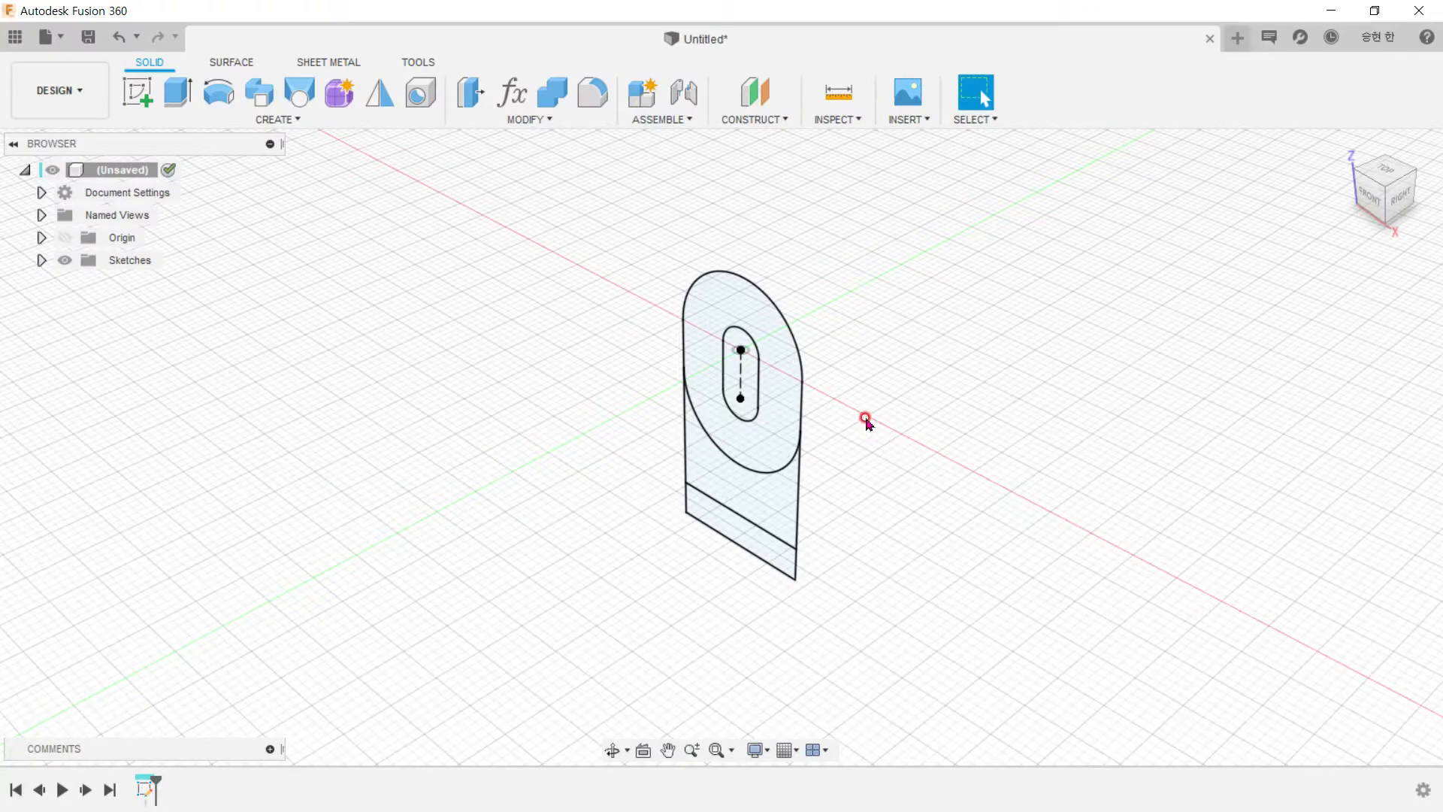
pyautogui.hotkey('alt', 'Tab')
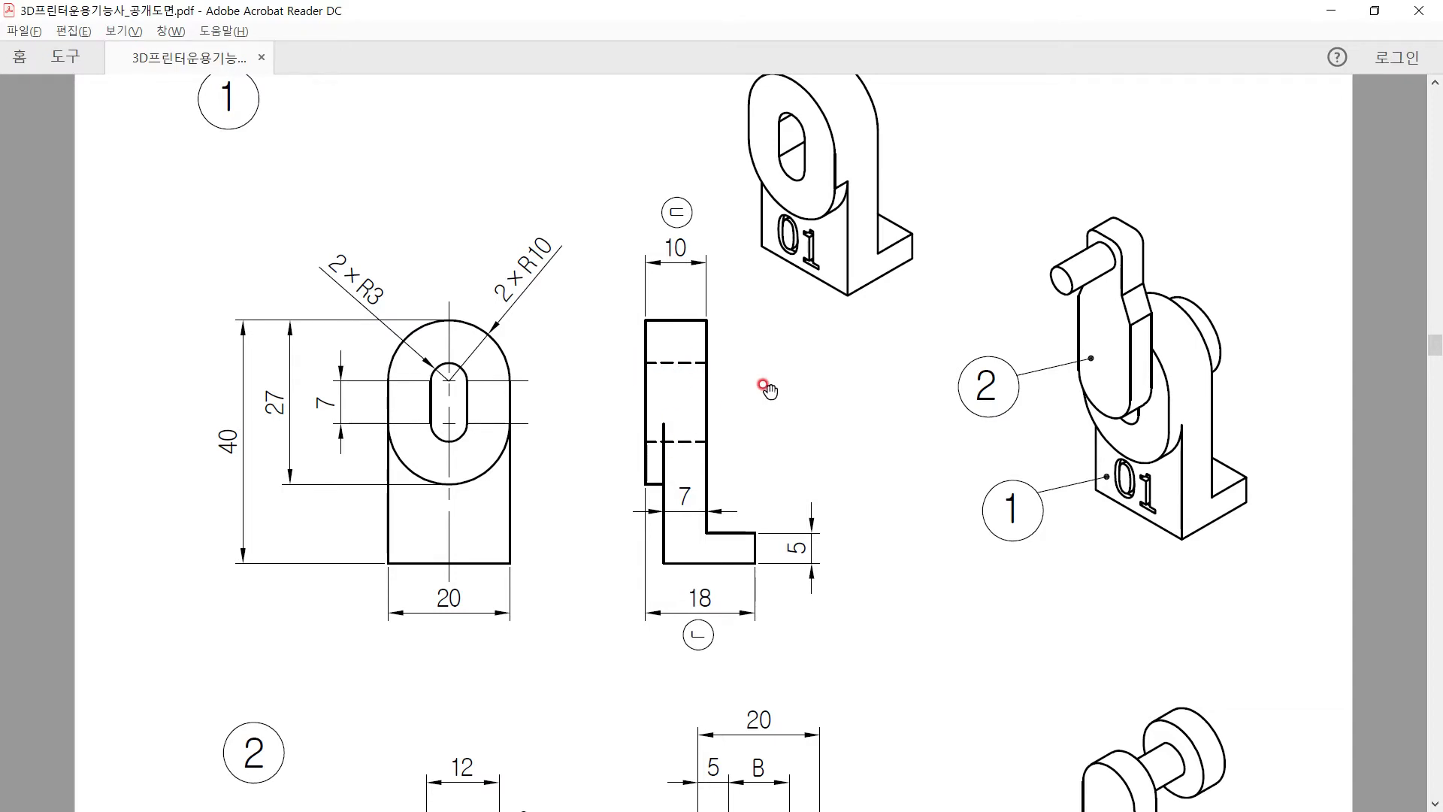
pyautogui.hotkey('alt', 'Tab')
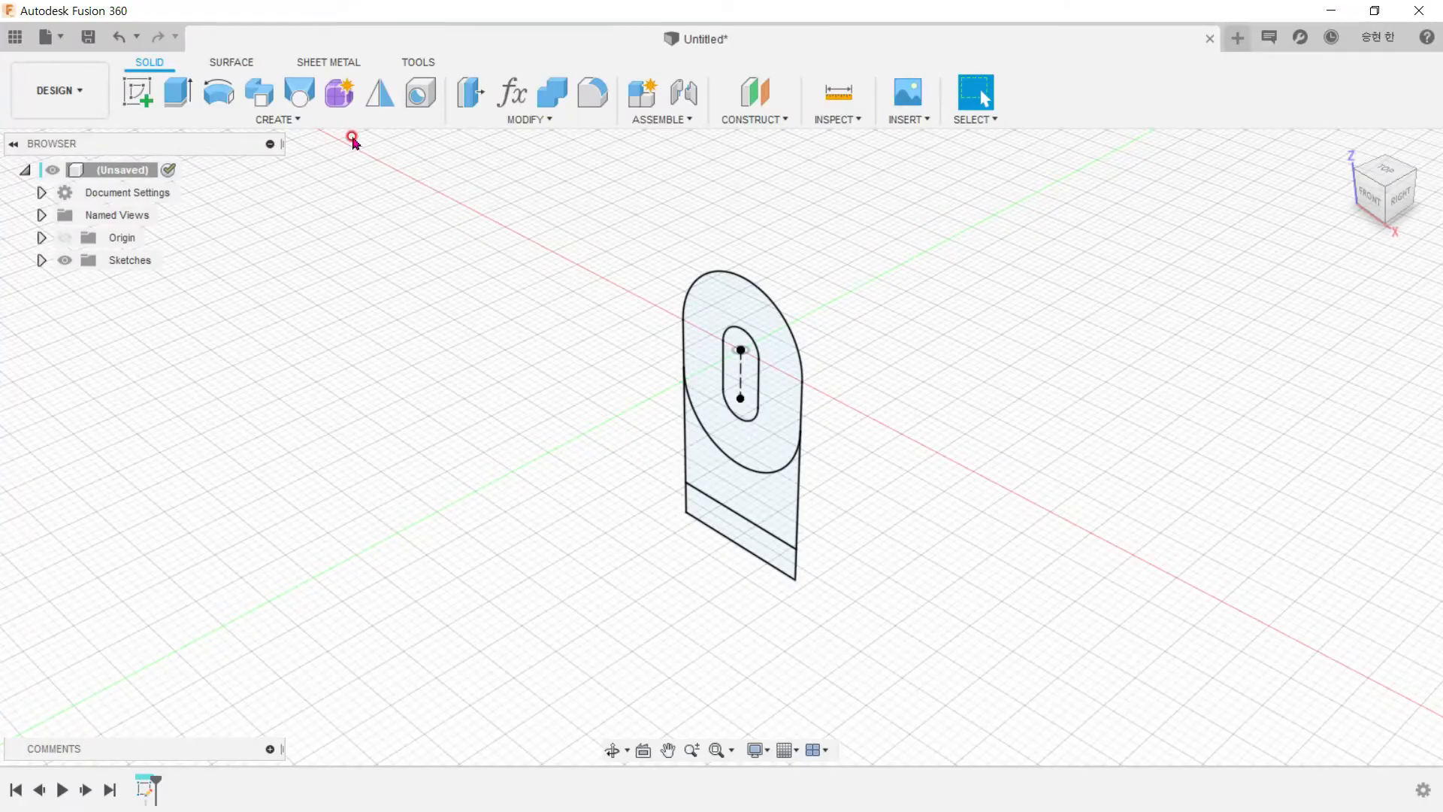
# Step: Extrude the oval region around the slot by -10 mm and show the profile sketch again
pyautogui.click(178, 91)
pyautogui.click(791, 390)
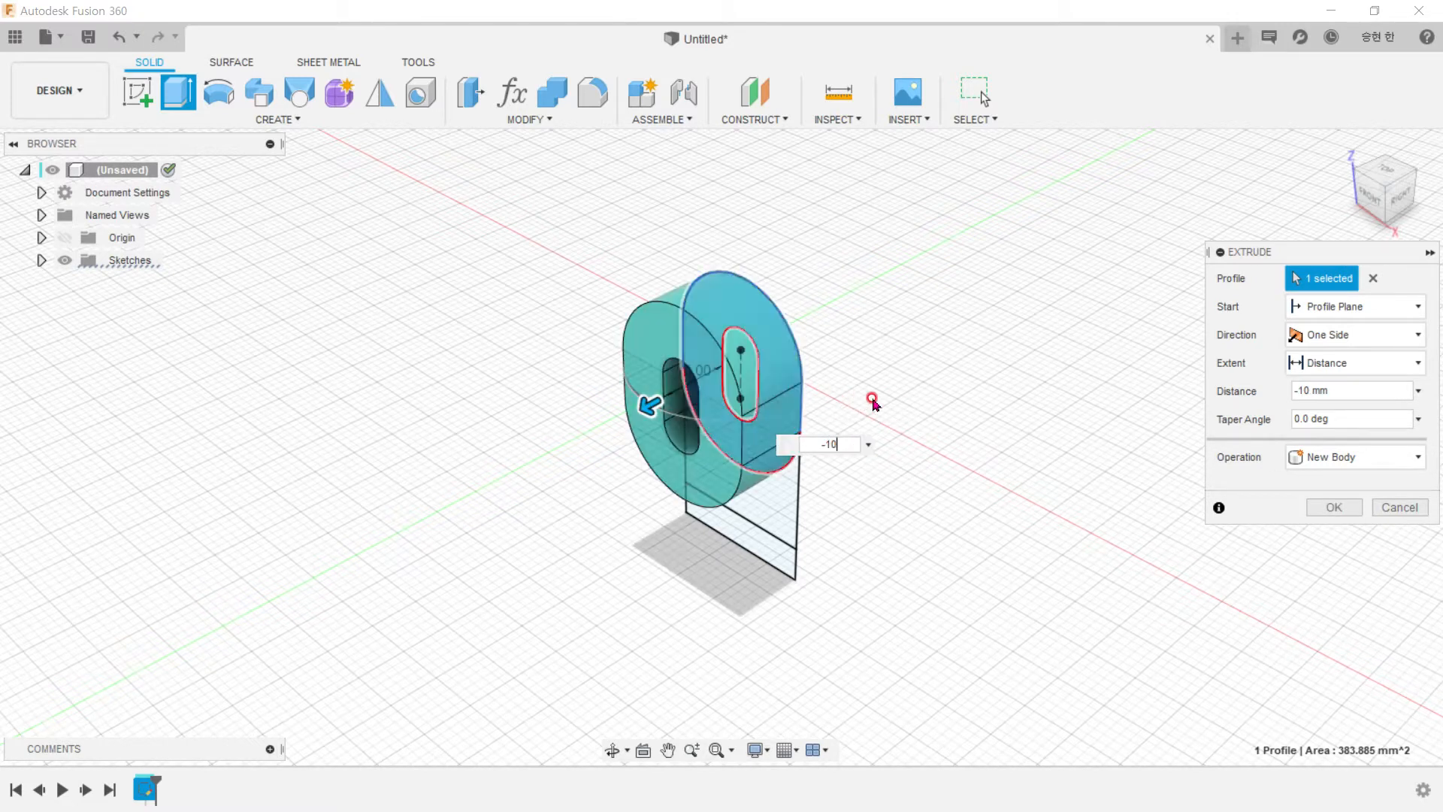
pyautogui.press('Return')
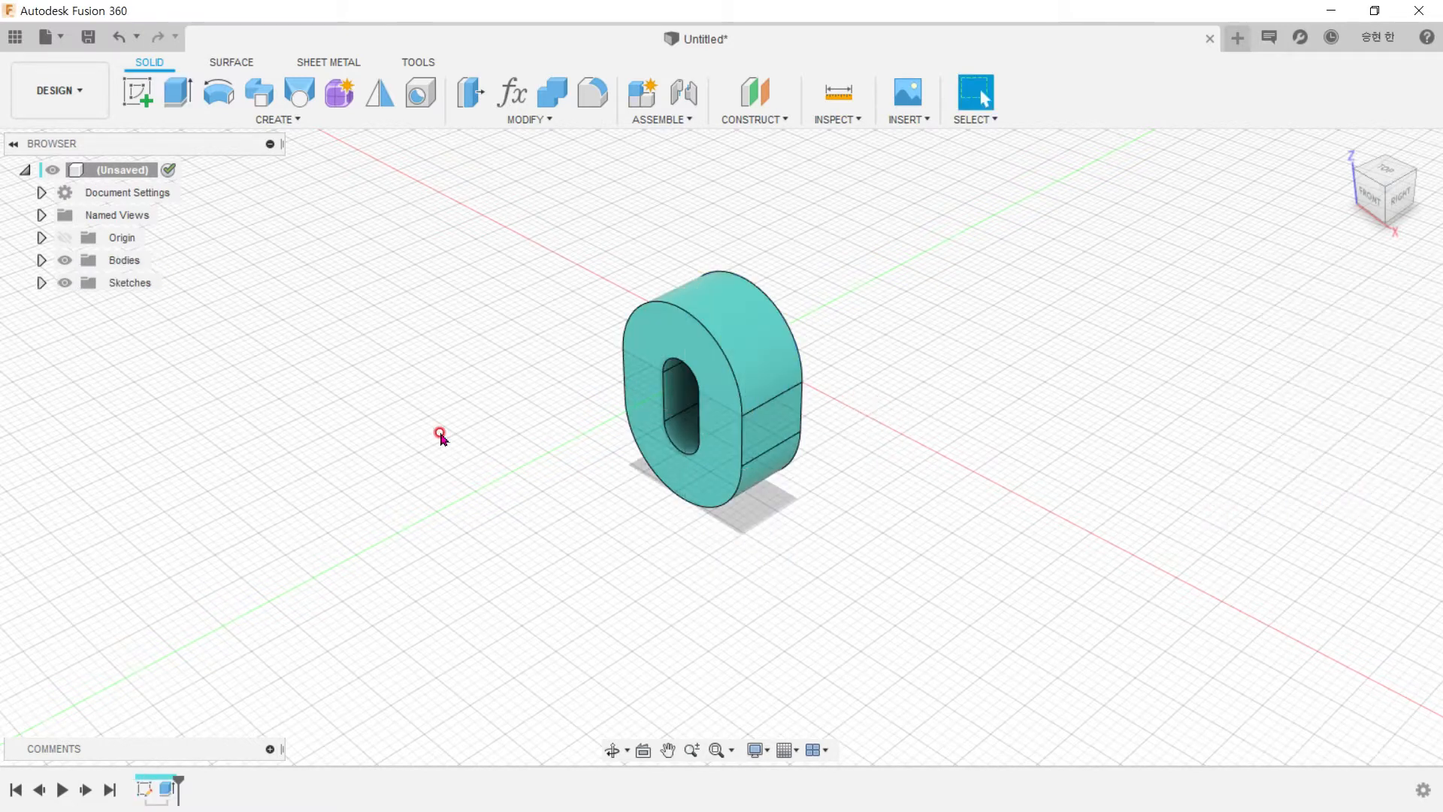
pyautogui.click(41, 282)
pyautogui.click(75, 313)
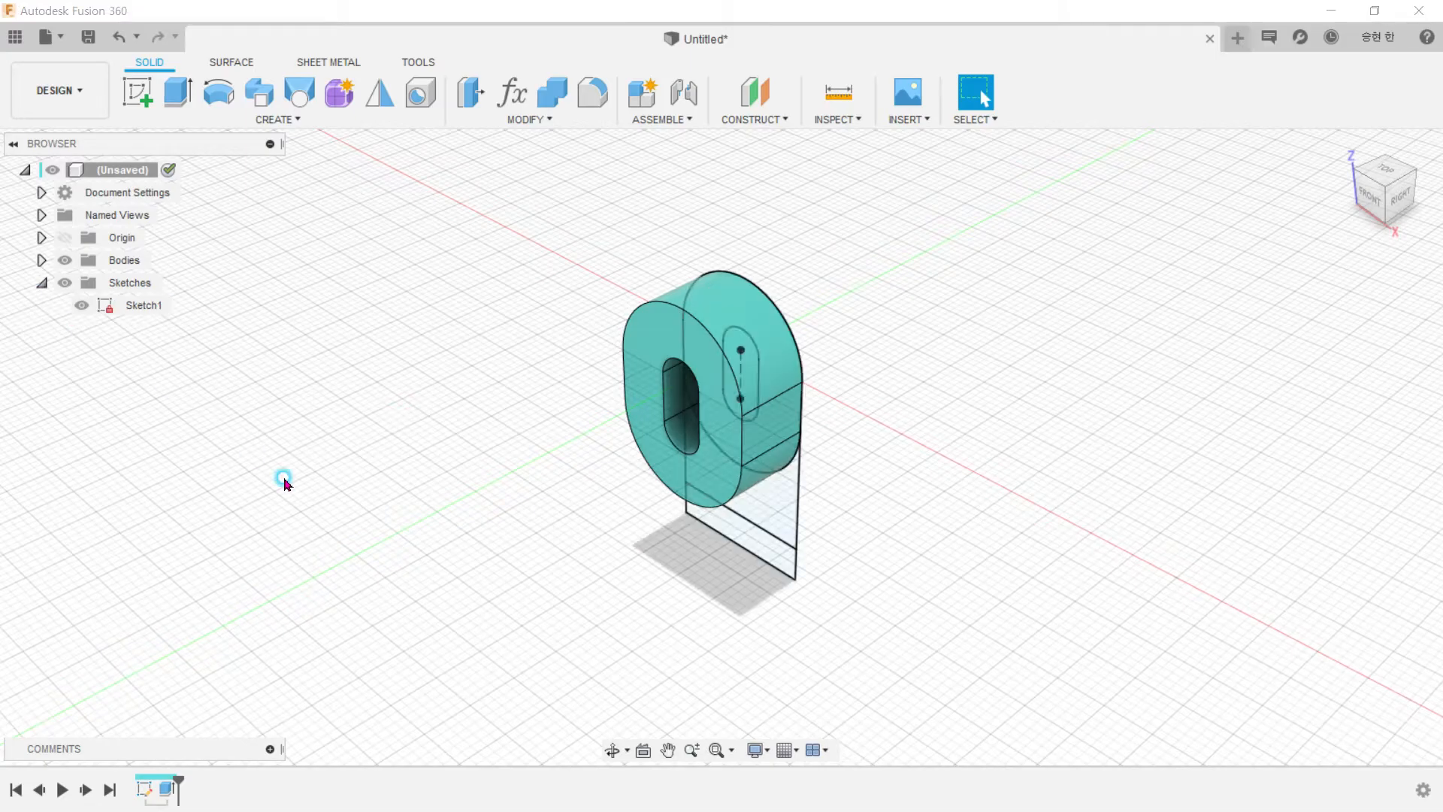
# Step: Try to extrude only the region between the oval and the base strip by -7 mm
pyautogui.hotkey('alt', 'Tab')
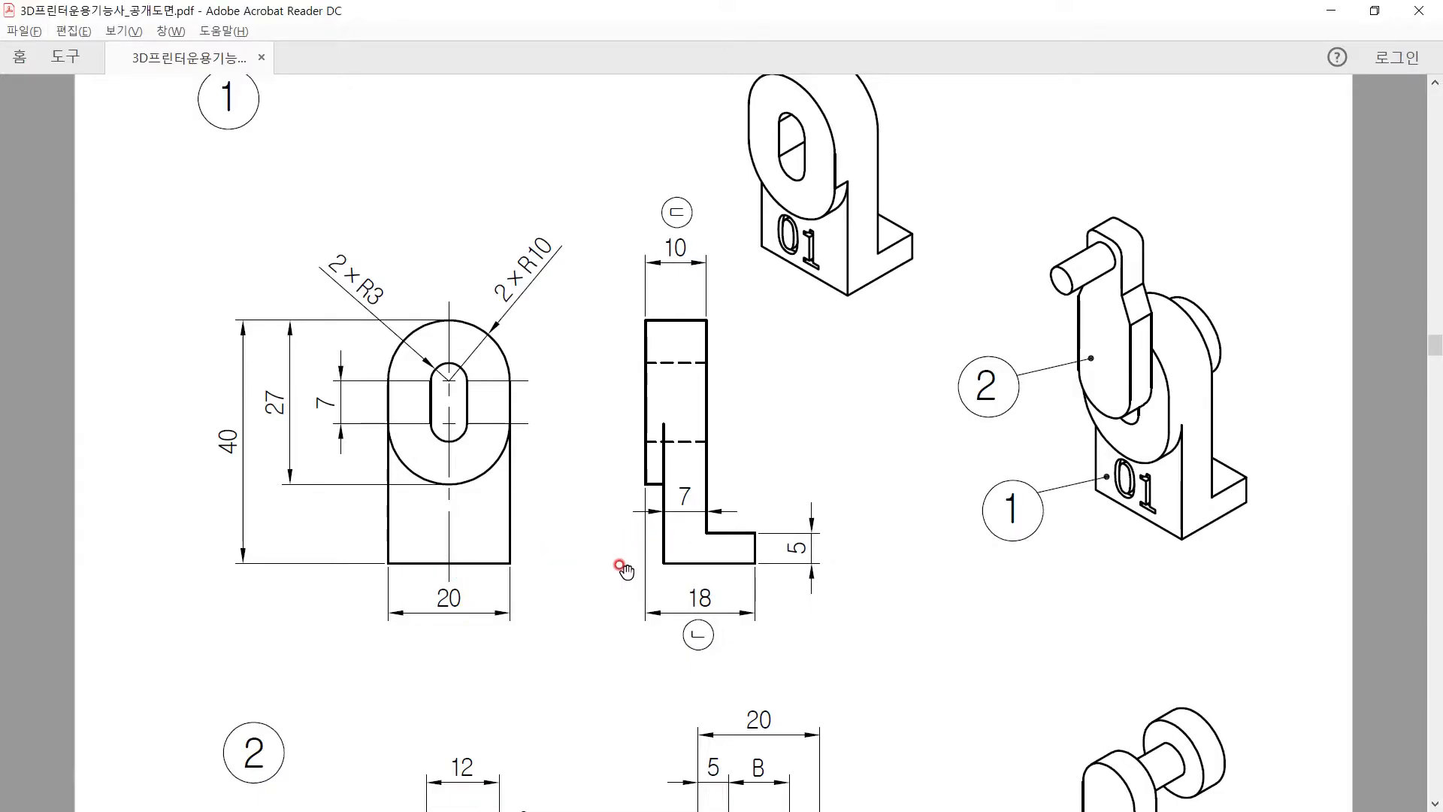
pyautogui.hotkey('alt', 'Tab')
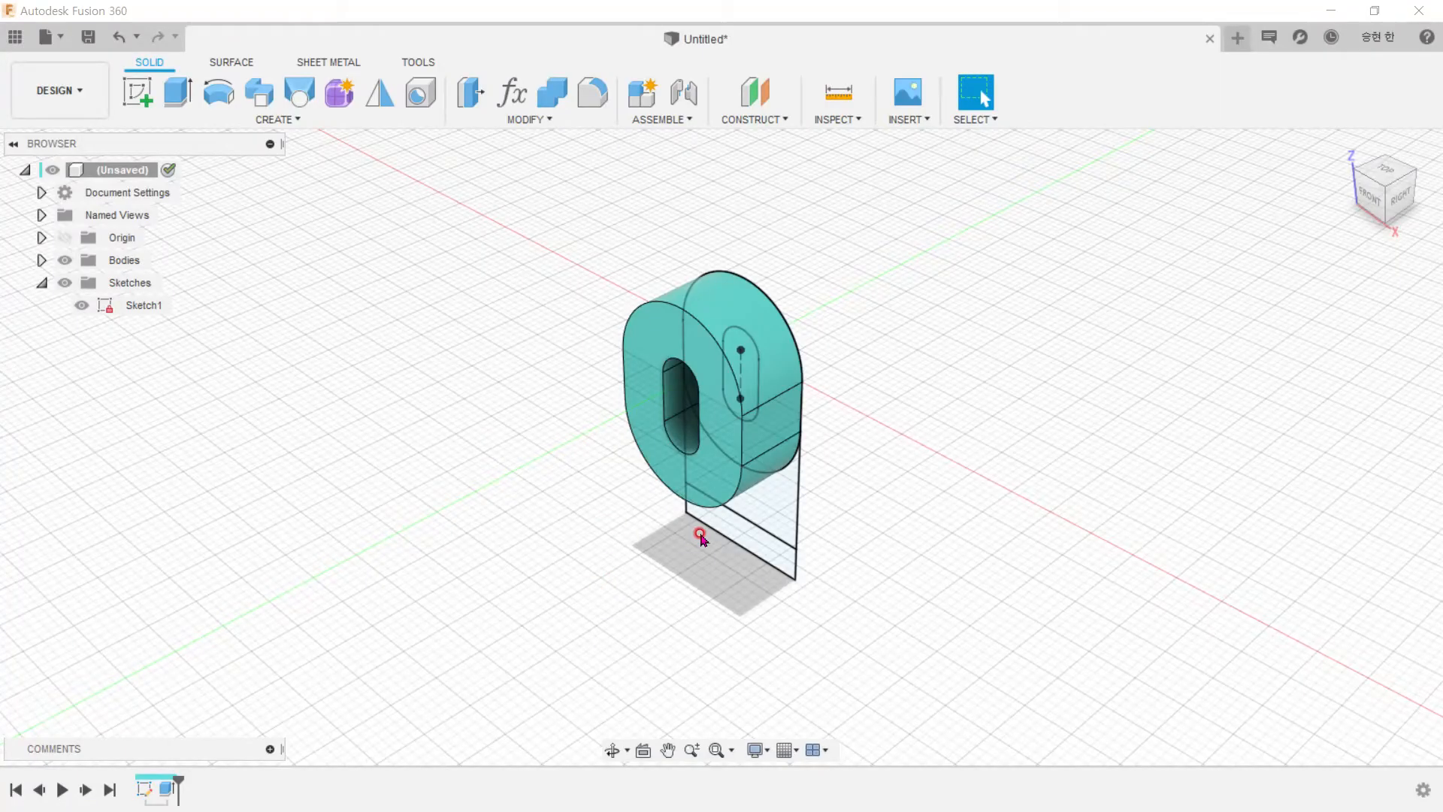
pyautogui.press('e')
pyautogui.click(788, 511)
pyautogui.write('-7')
pyautogui.press('Return')
pyautogui.keyDown('shift'); pyautogui.moveTo(867, 596); pyautogui.dragTo(818, 547, button='middle'); pyautogui.keyUp('shift')
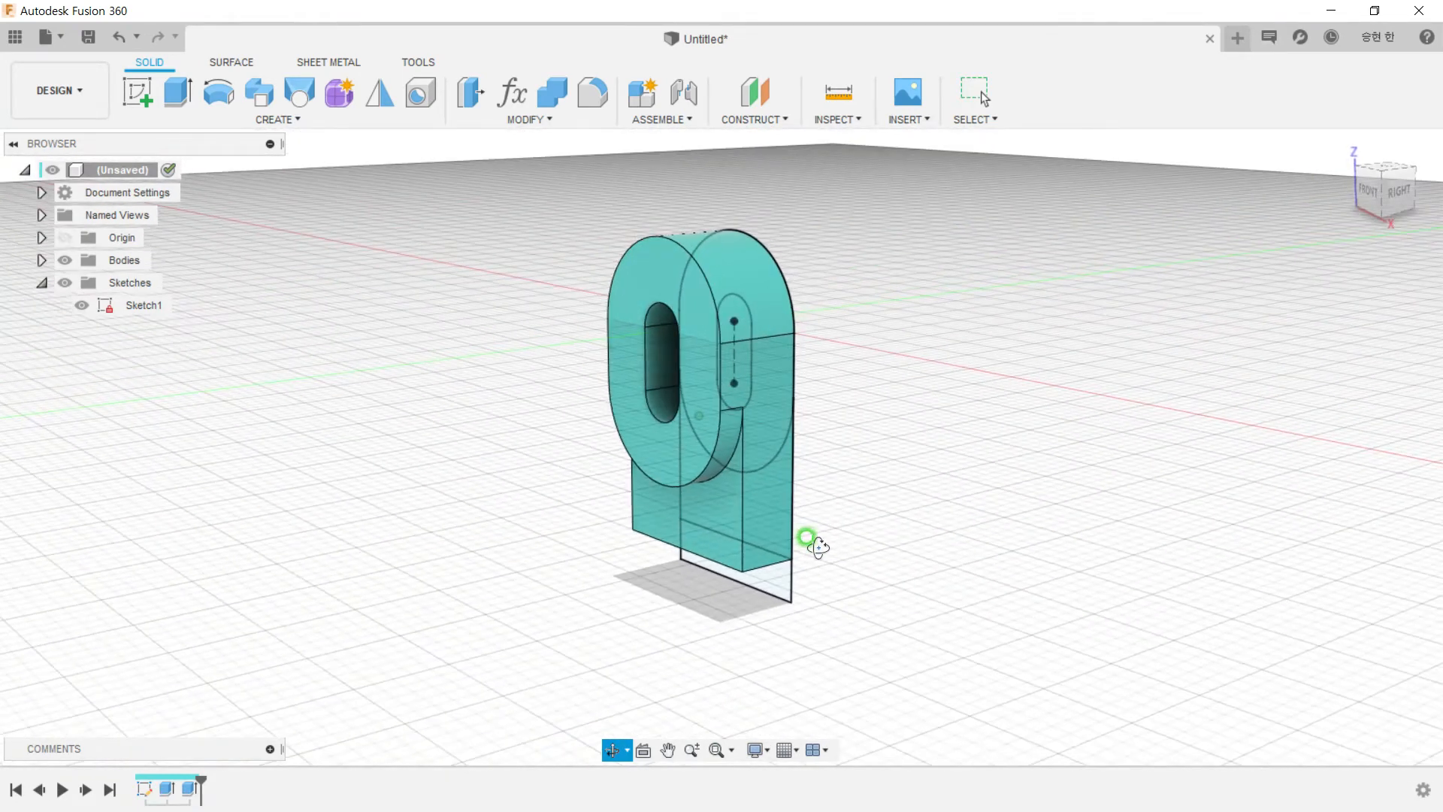
pyautogui.click(869, 511)
pyautogui.hotkey('ctrl', 'z')
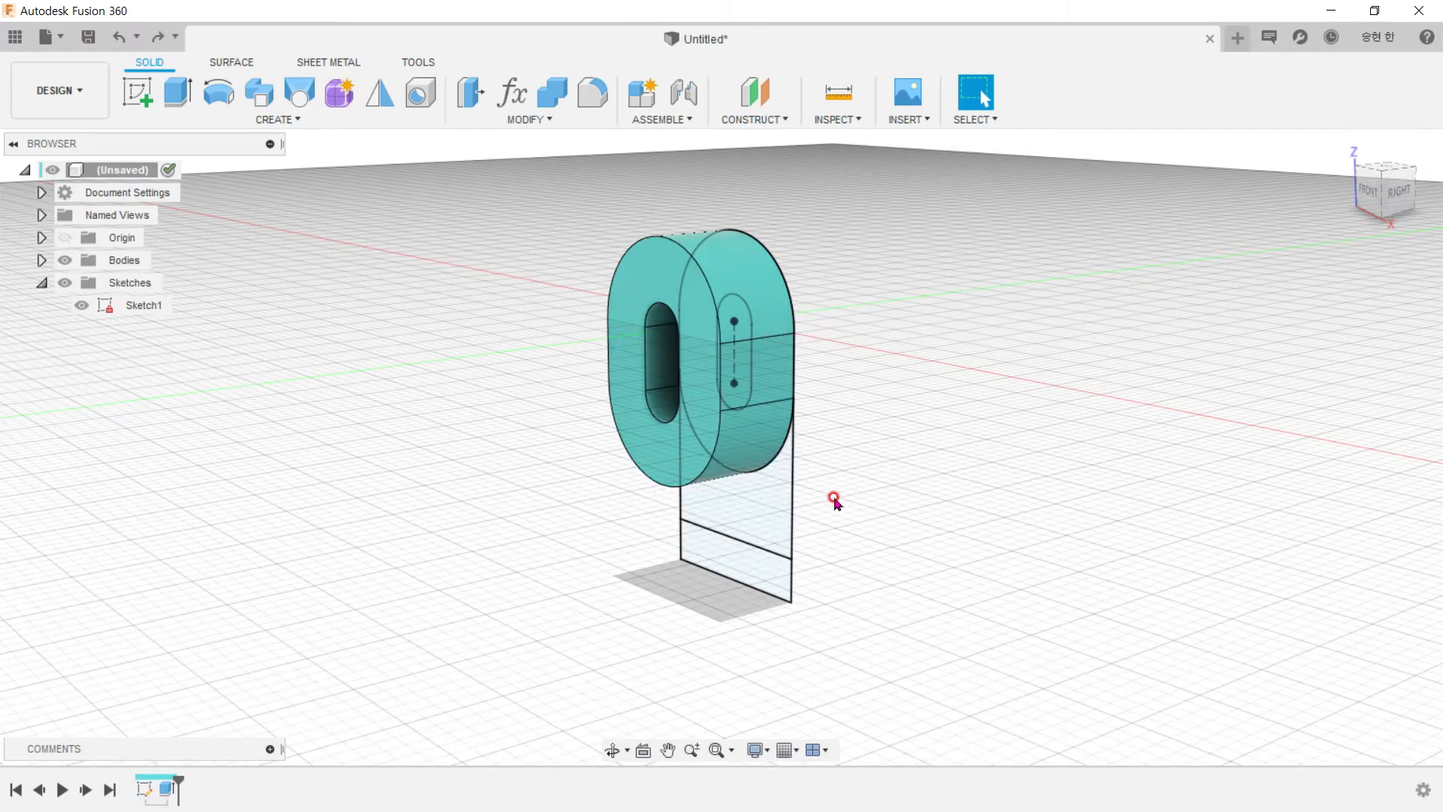
# Step: Extrude the region below the oval together with the base strip by -7 mm, as in the PDF drawing's side view
pyautogui.hotkey('alt', 'Tab')
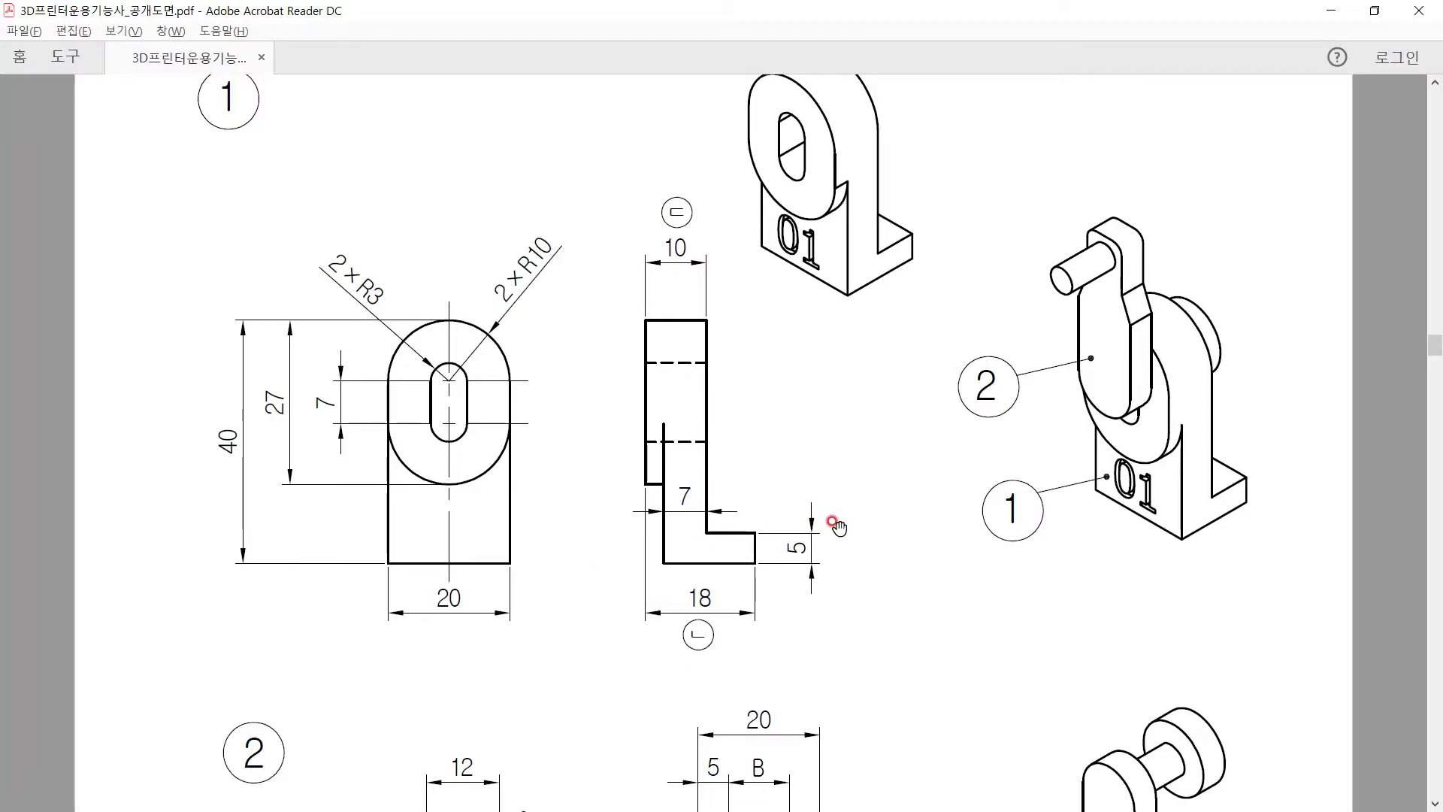
pyautogui.hotkey('alt', 'Tab')
pyautogui.click(178, 91)
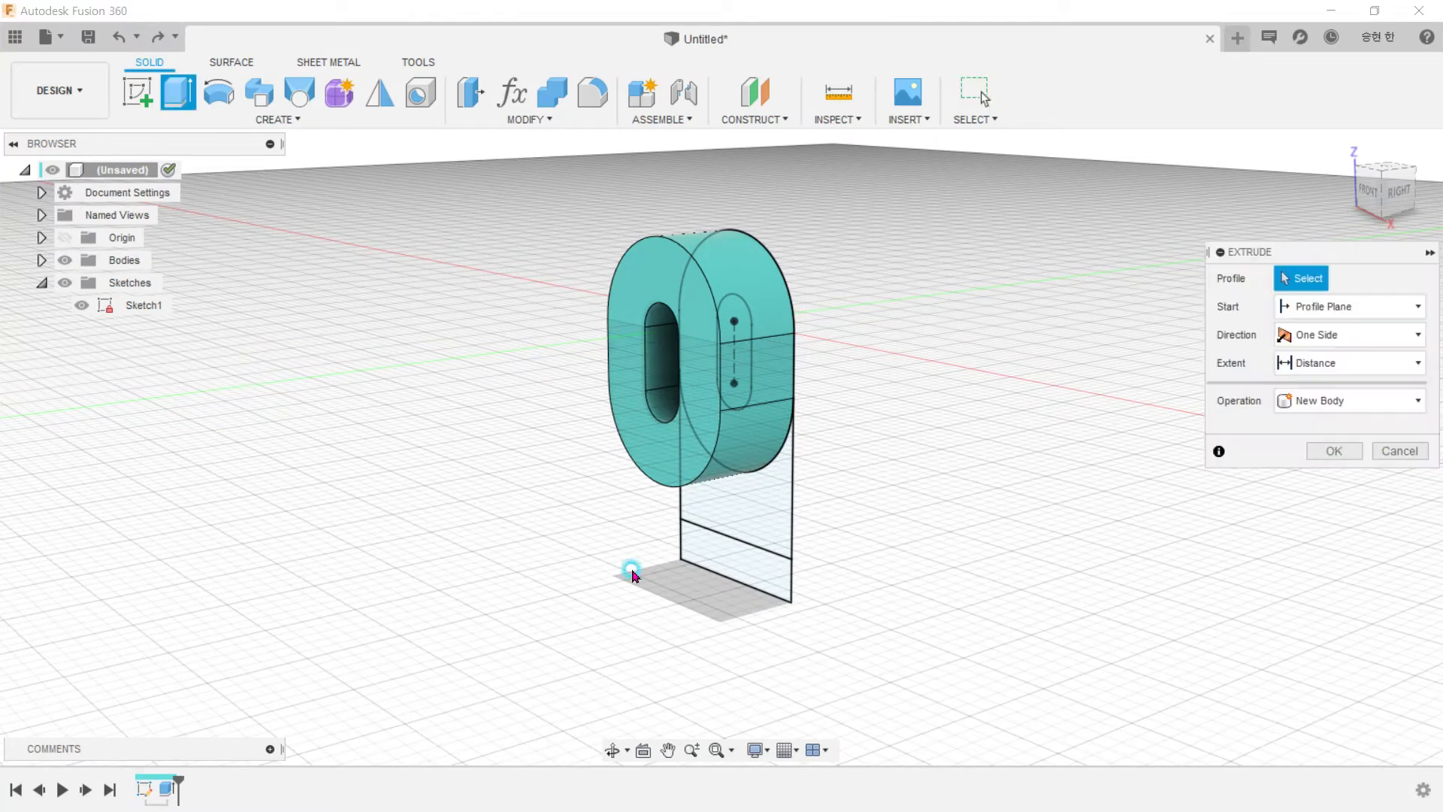
pyautogui.click(734, 497)
pyautogui.click(739, 567)
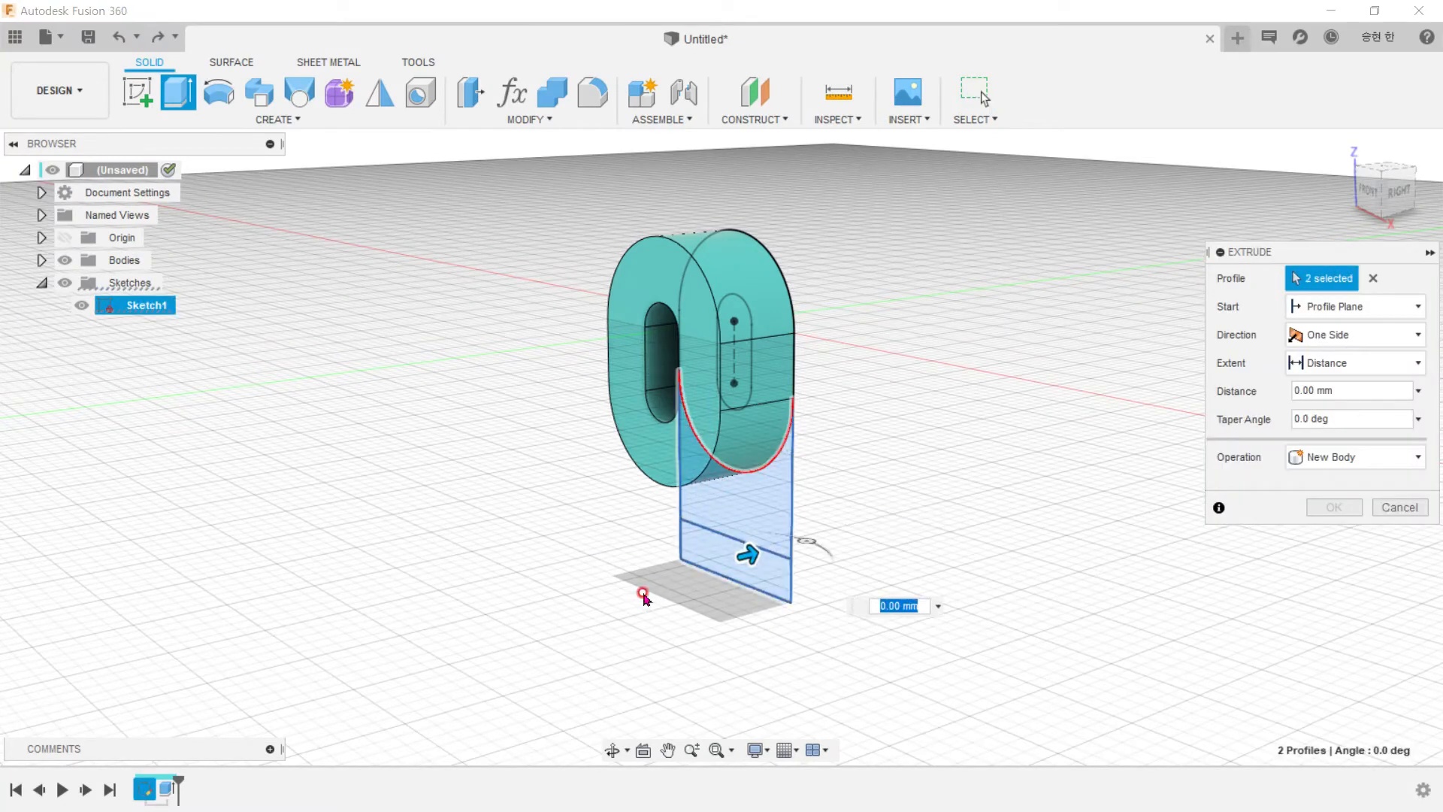
pyautogui.write('-7')
pyautogui.press('Return')
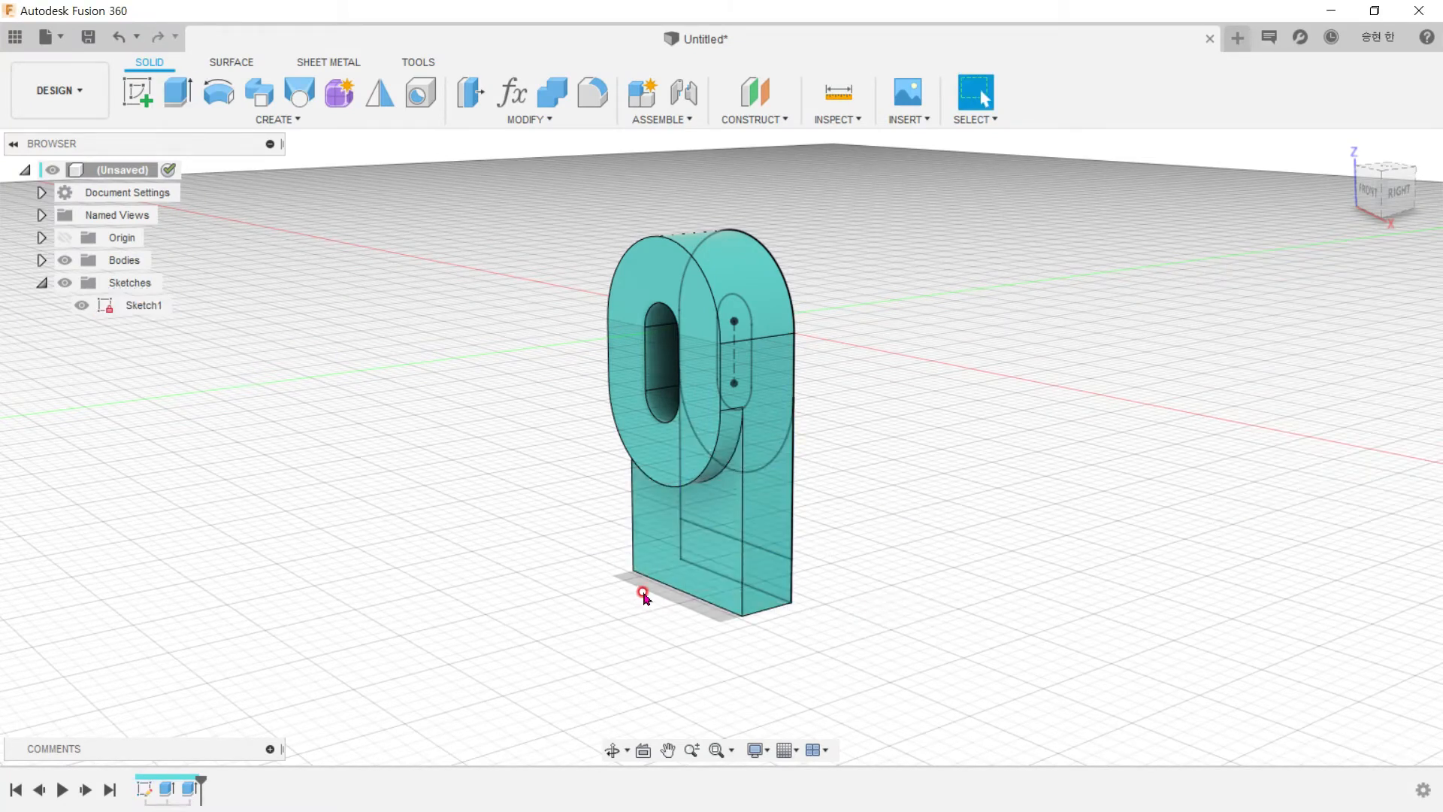
# Step: Extrude the base strip 8 mm out of the back face to form the foot
pyautogui.keyDown('shift'); pyautogui.moveTo(644, 499); pyautogui.dragTo(744, 589, button='middle'); pyautogui.keyUp('shift')
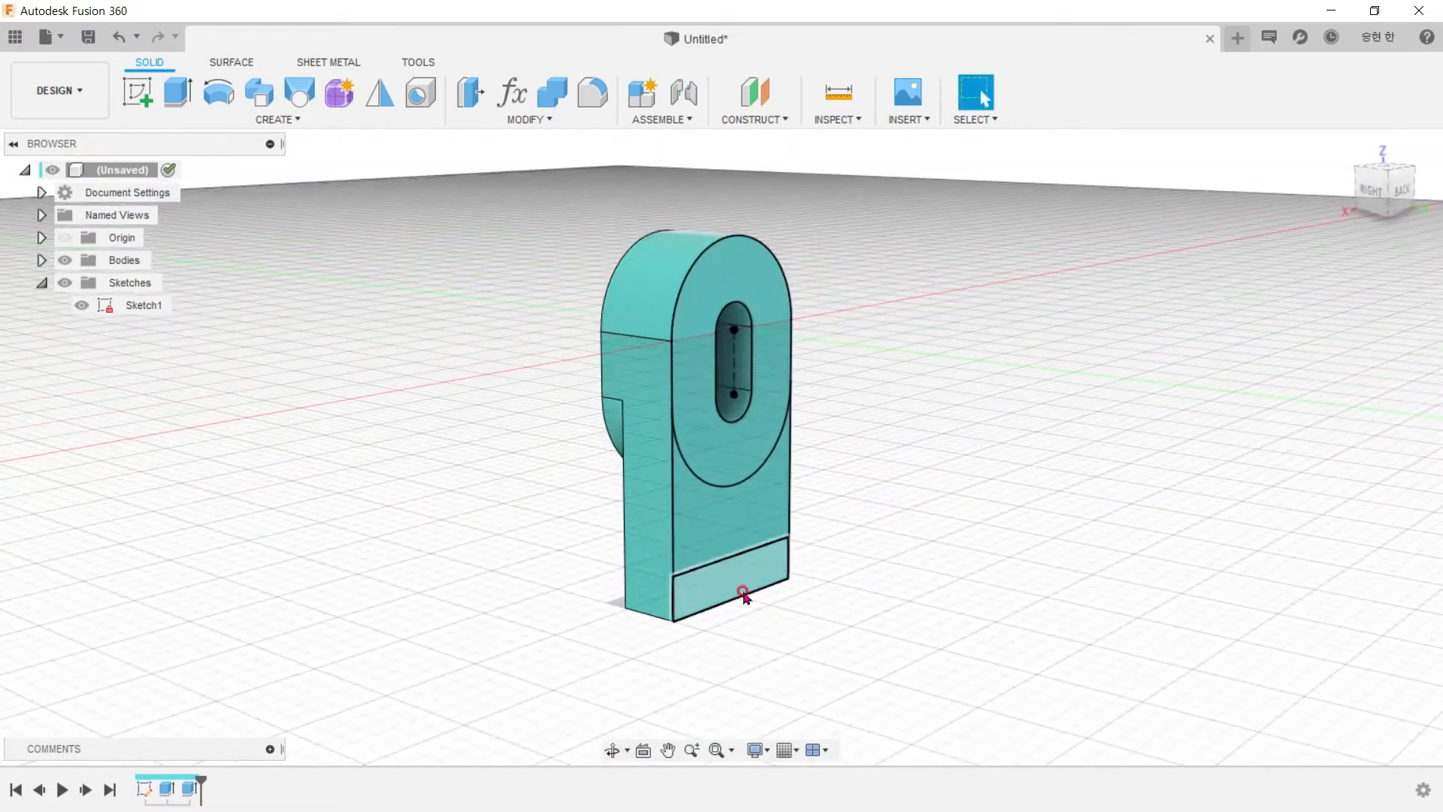
pyautogui.press('e')
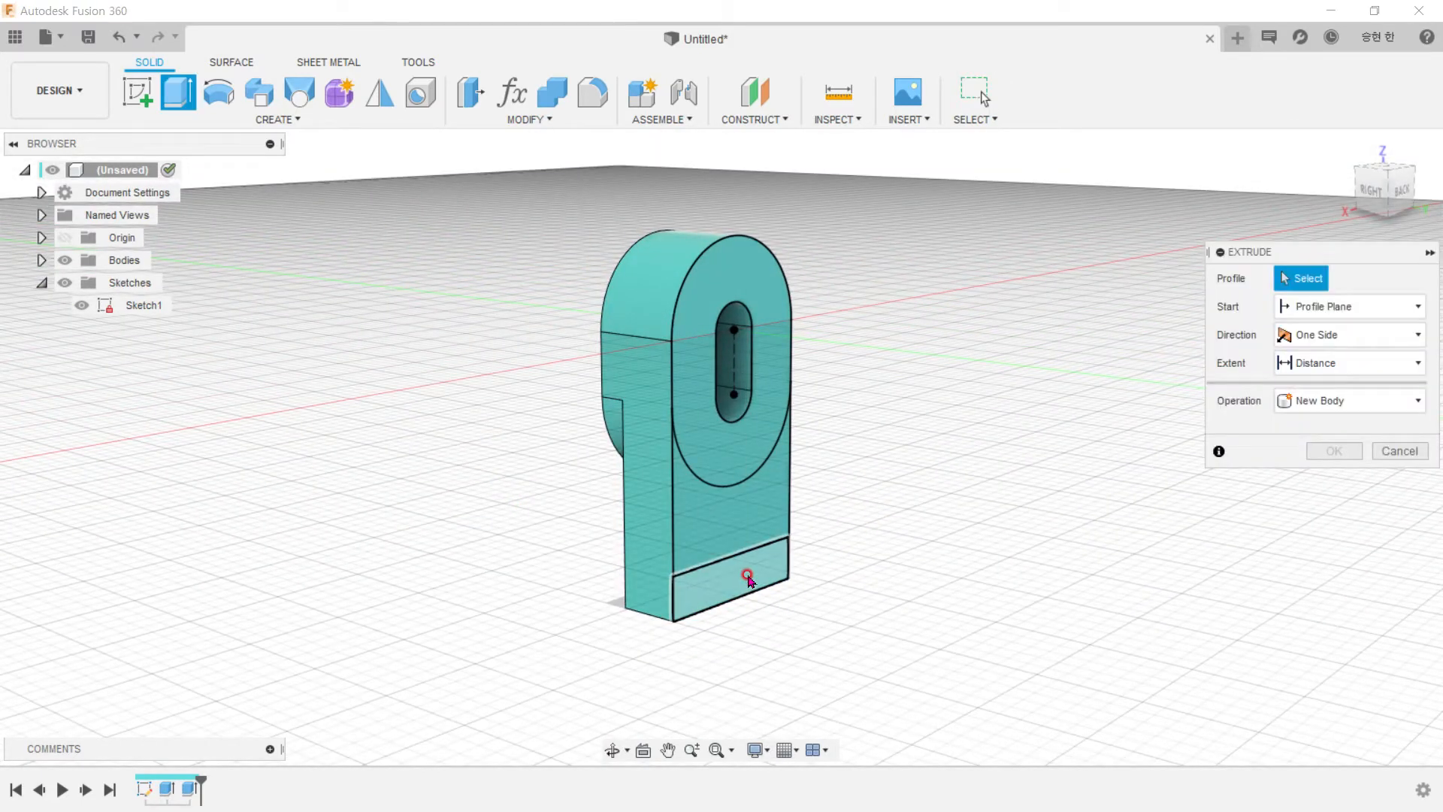
pyautogui.click(748, 578)
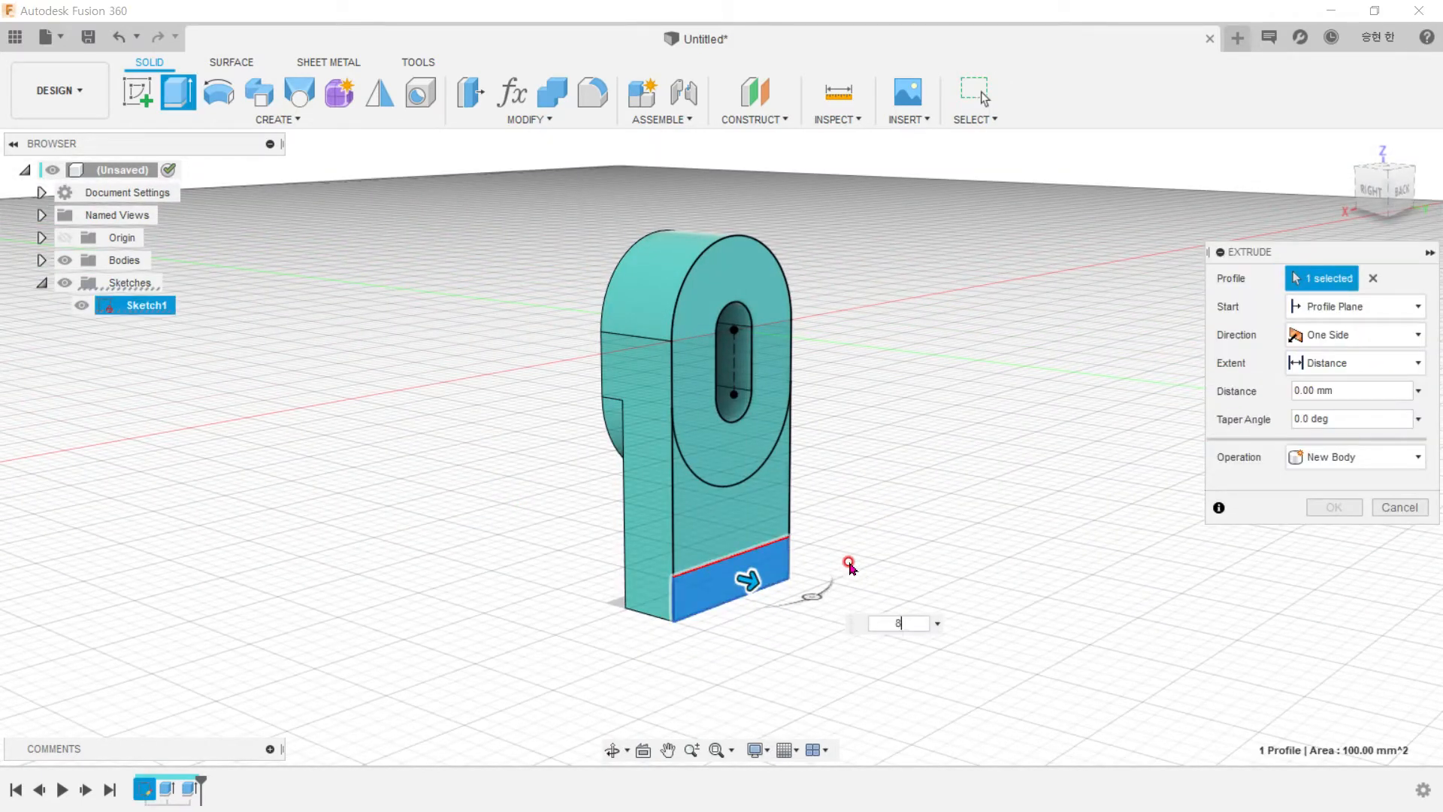
pyautogui.press('Return')
pyautogui.keyDown('shift'); pyautogui.moveTo(654, 506); pyautogui.dragTo(314, 420, button='middle'); pyautogui.keyUp('shift')
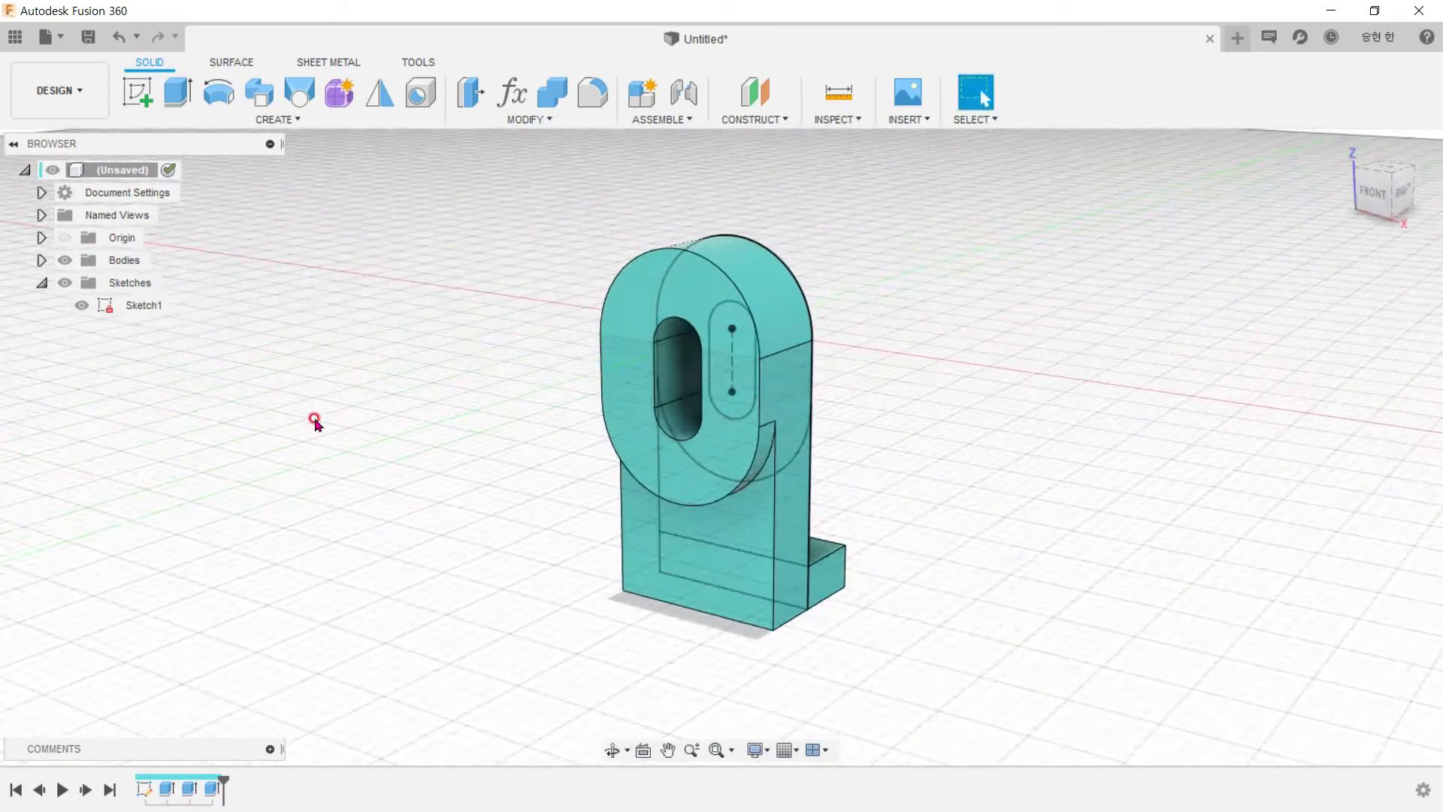
# Step: Hide the profile sketch and collapse the sketches folder
pyautogui.click(81, 305)
pyautogui.click(41, 283)
pyautogui.moveTo(511, 517)
pyautogui.keyDown('shift'); pyautogui.mouseDown(button='middle')
pyautogui.moveTo(430, 440)
pyautogui.moveTo(419, 470)
pyautogui.moveTo(639, 493)
pyautogui.moveTo(586, 480)
pyautogui.moveTo(492, 496)
pyautogui.mouseUp(button='middle'); pyautogui.keyUp('shift')
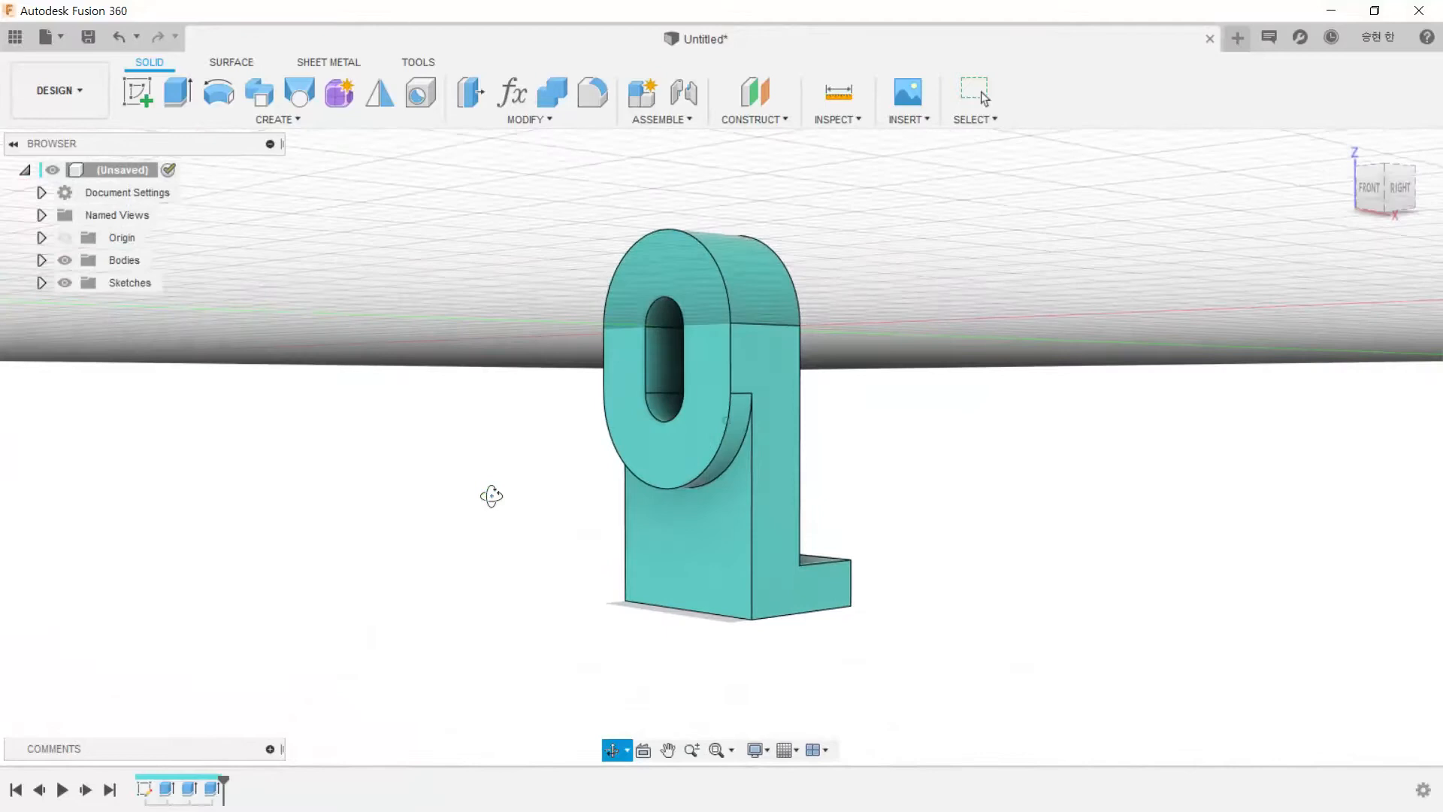
# Step: Start a sketch on the front face below the oval and place the text "01" in Arial, 10 mm high
pyautogui.hotkey('alt', 'Tab')
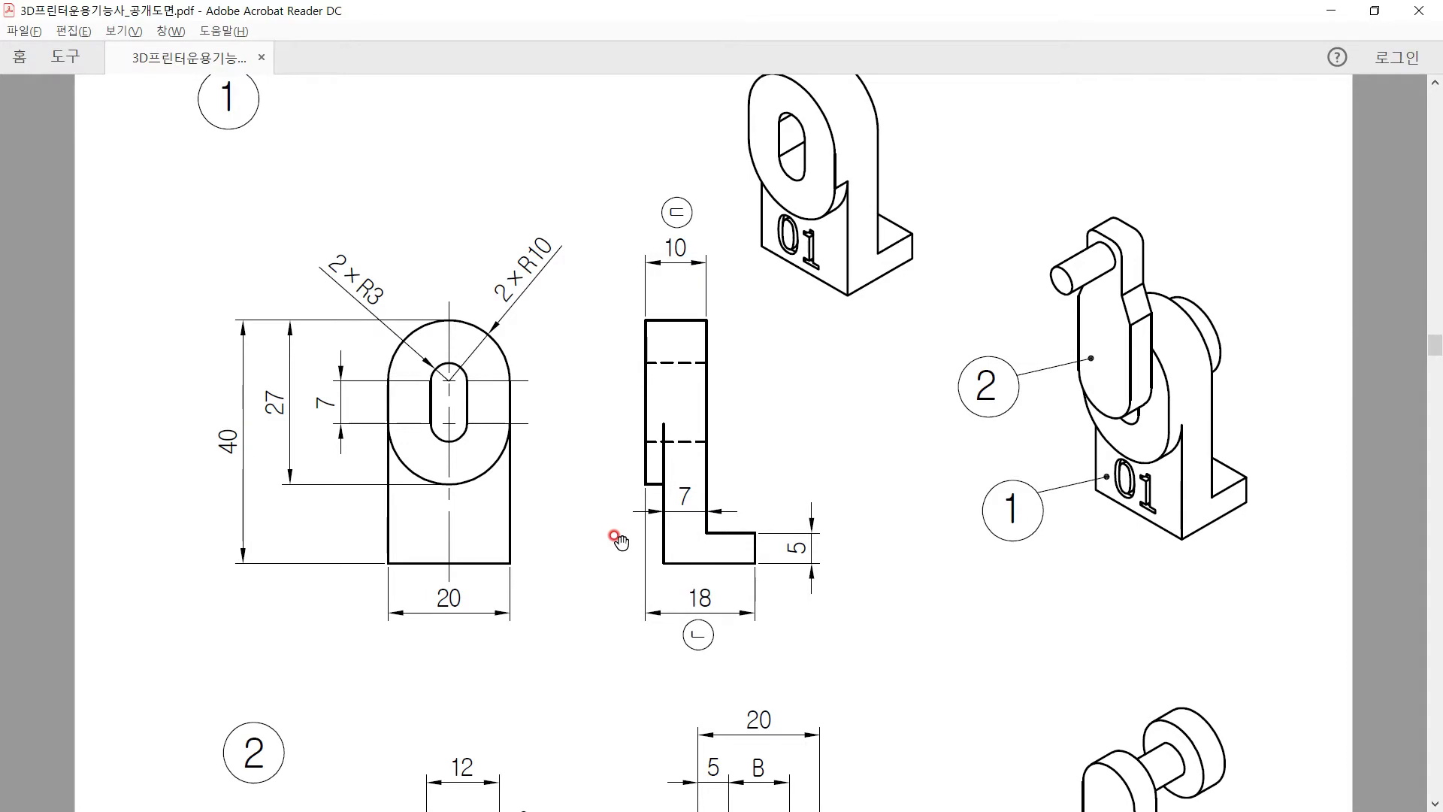
pyautogui.hotkey('alt', 'Tab')
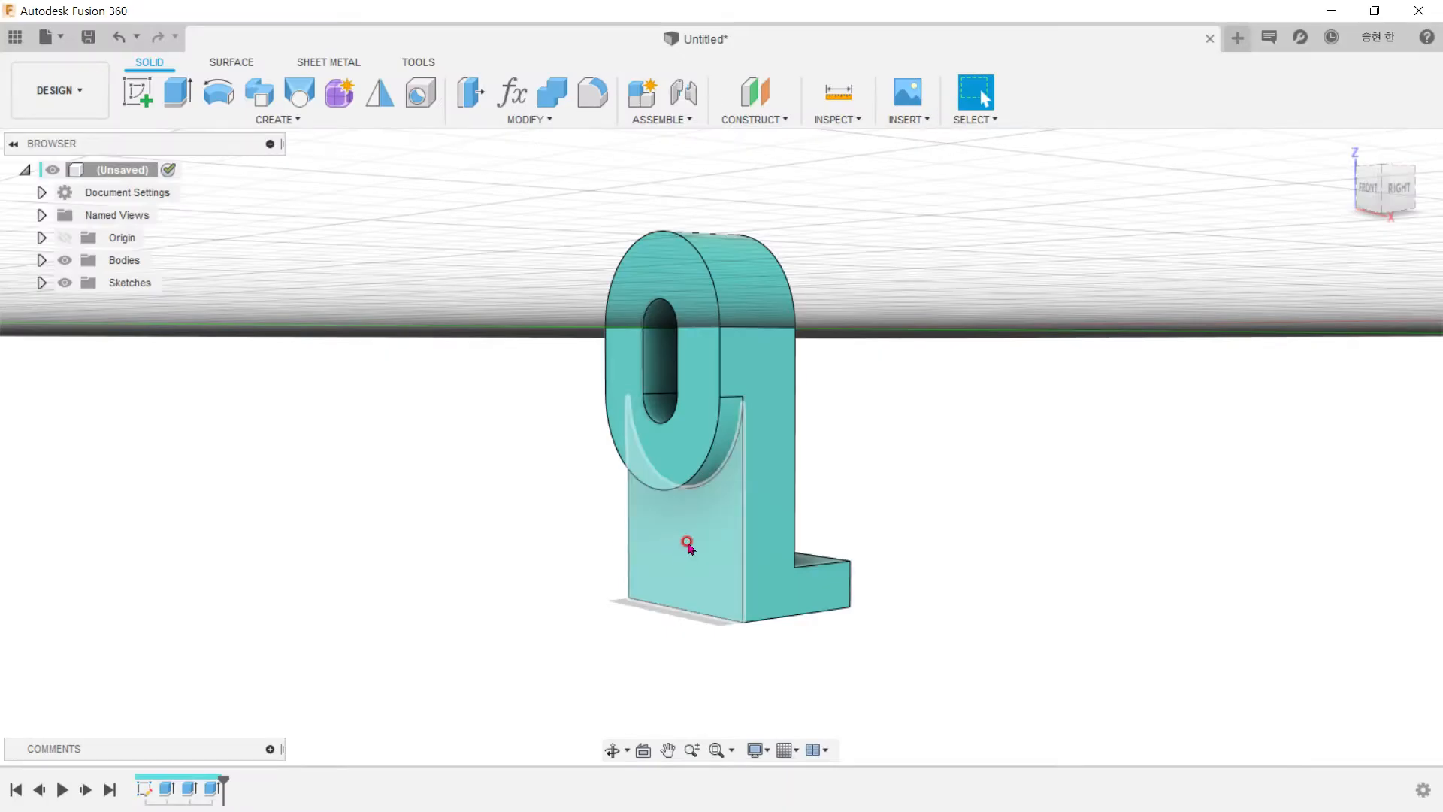
pyautogui.click(653, 560)
pyautogui.click(139, 93)
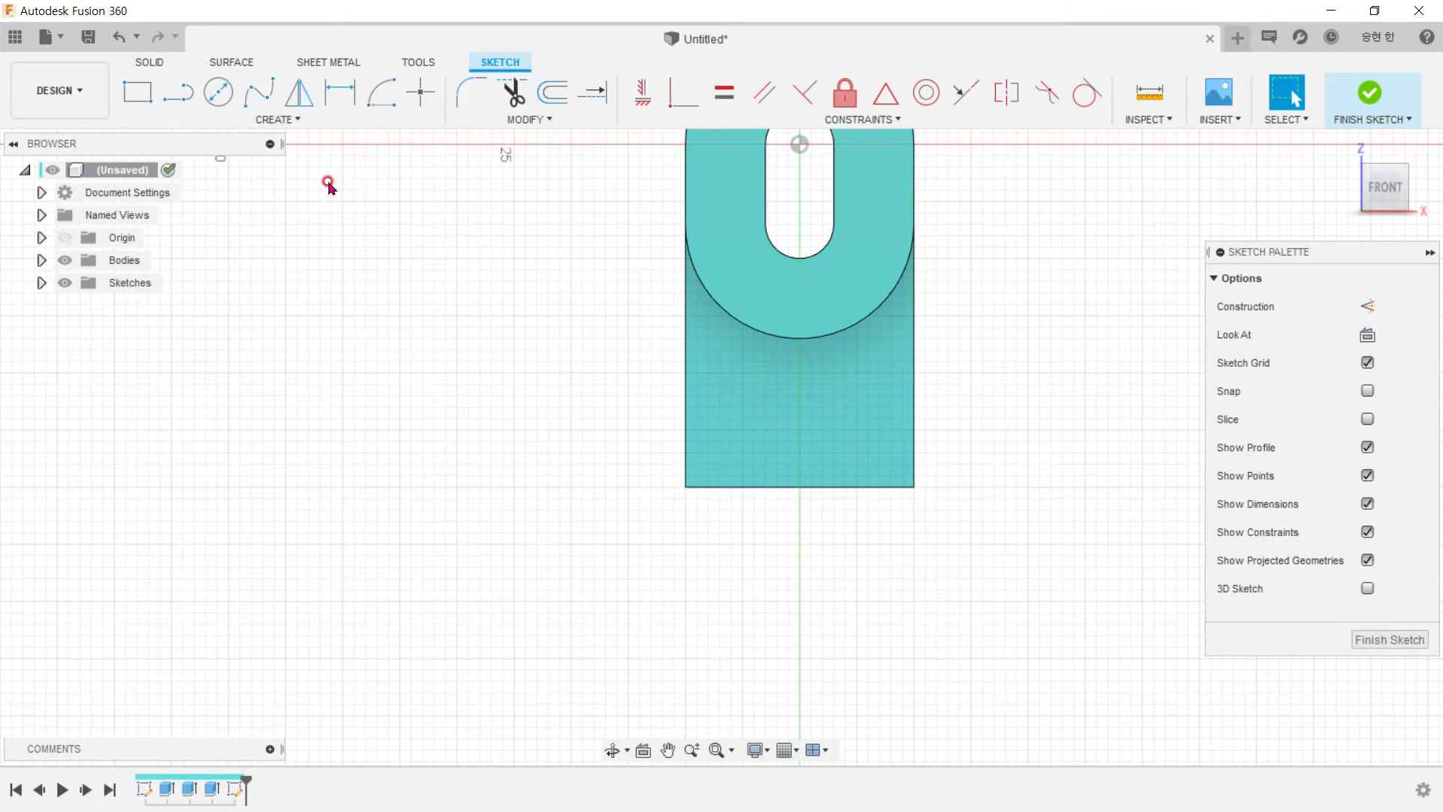
pyautogui.click(296, 120)
pyautogui.click(290, 354)
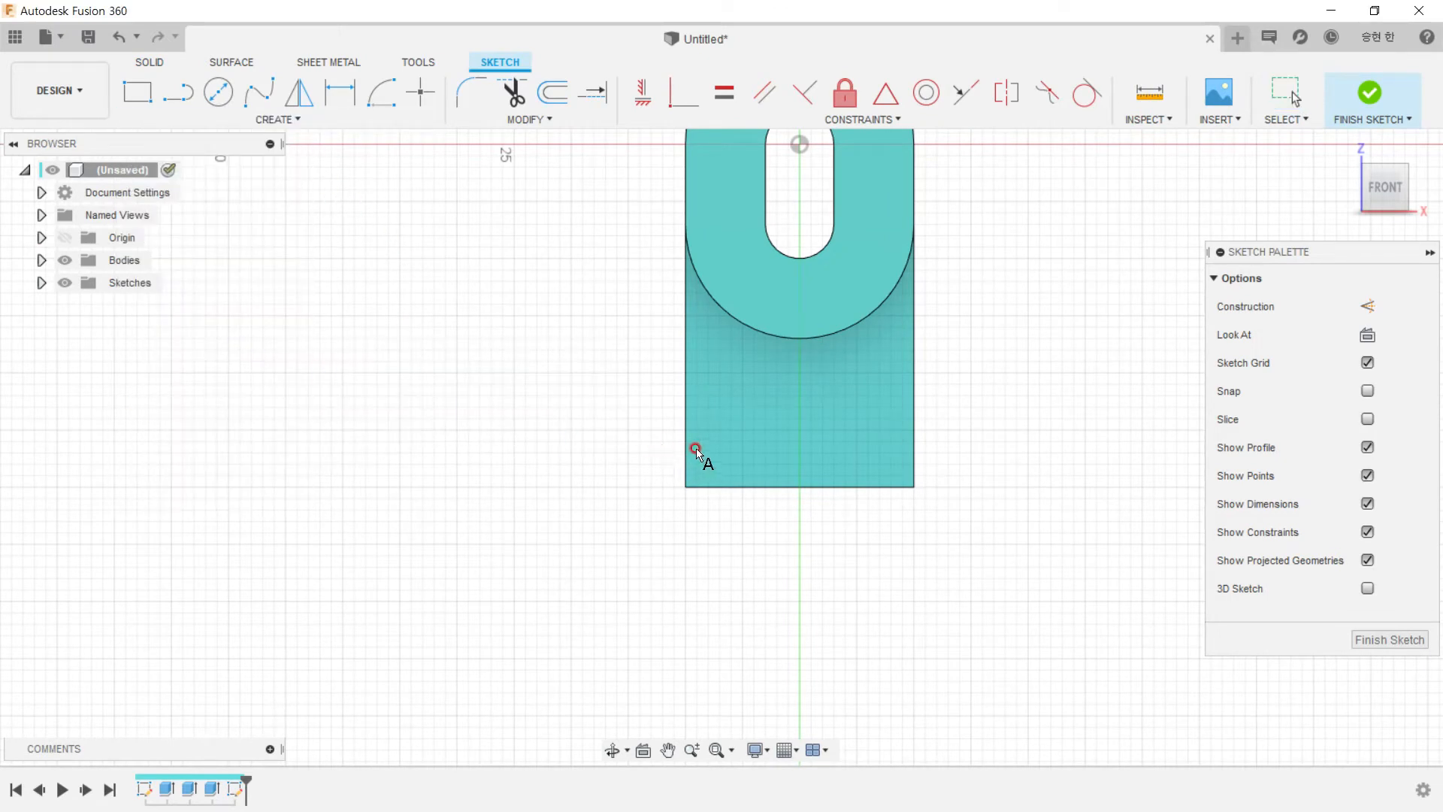
pyautogui.click(729, 447)
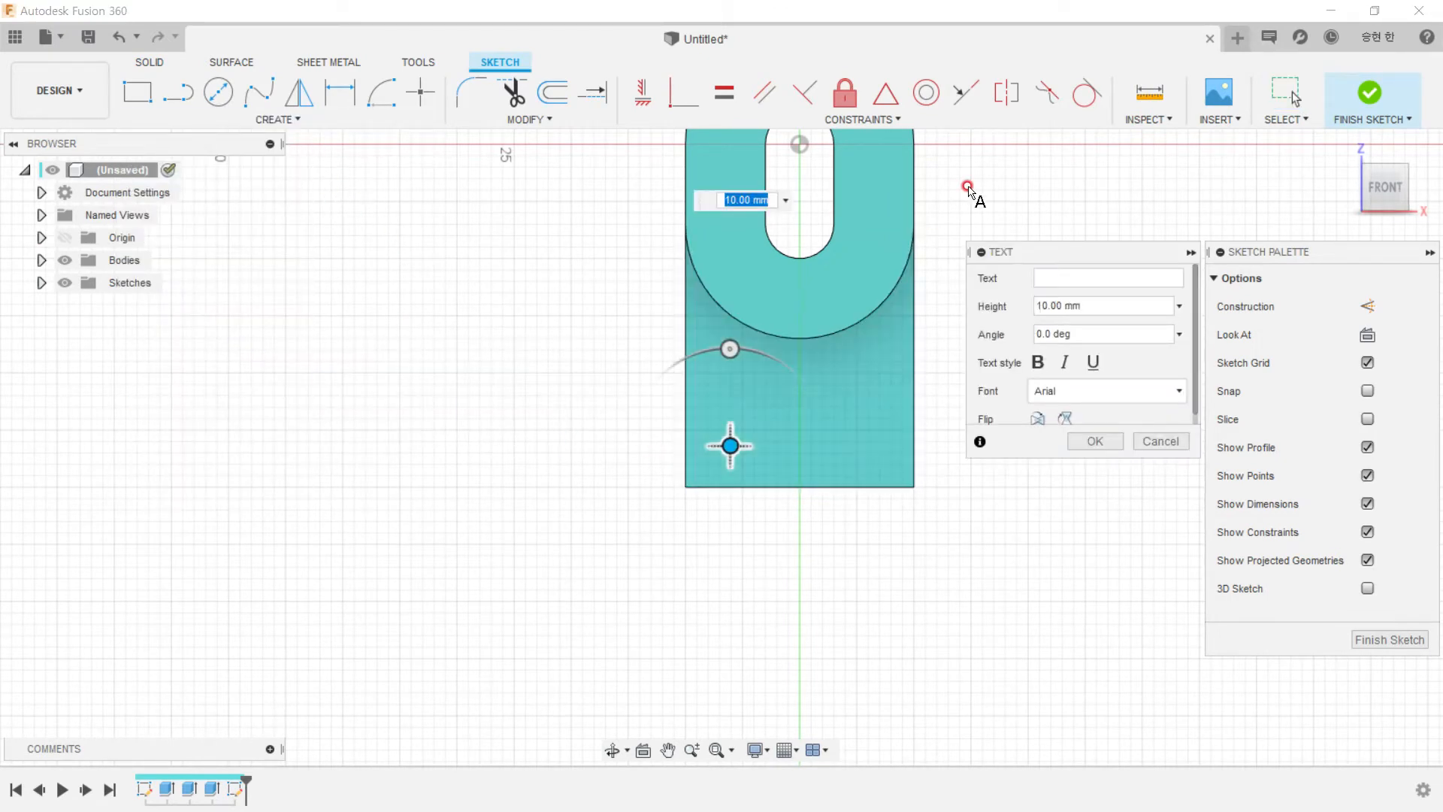
pyautogui.click(1047, 272)
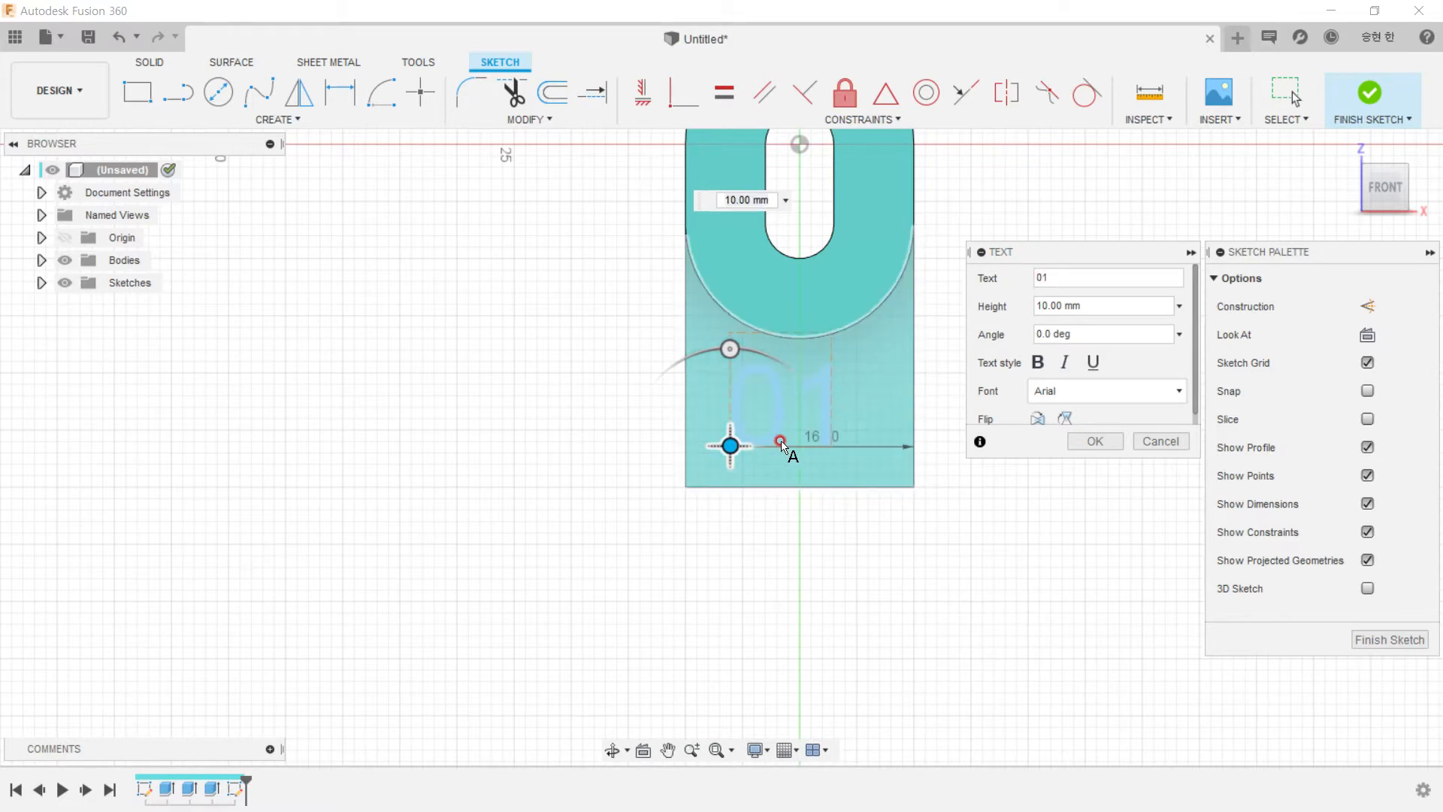
# Step: Move the "01" text to roughly the middle of the face's width, below the oval, and finish the sketch
pyautogui.scroll(3, 782, 444)
pyautogui.moveTo(685, 450); pyautogui.dragTo(712, 464)
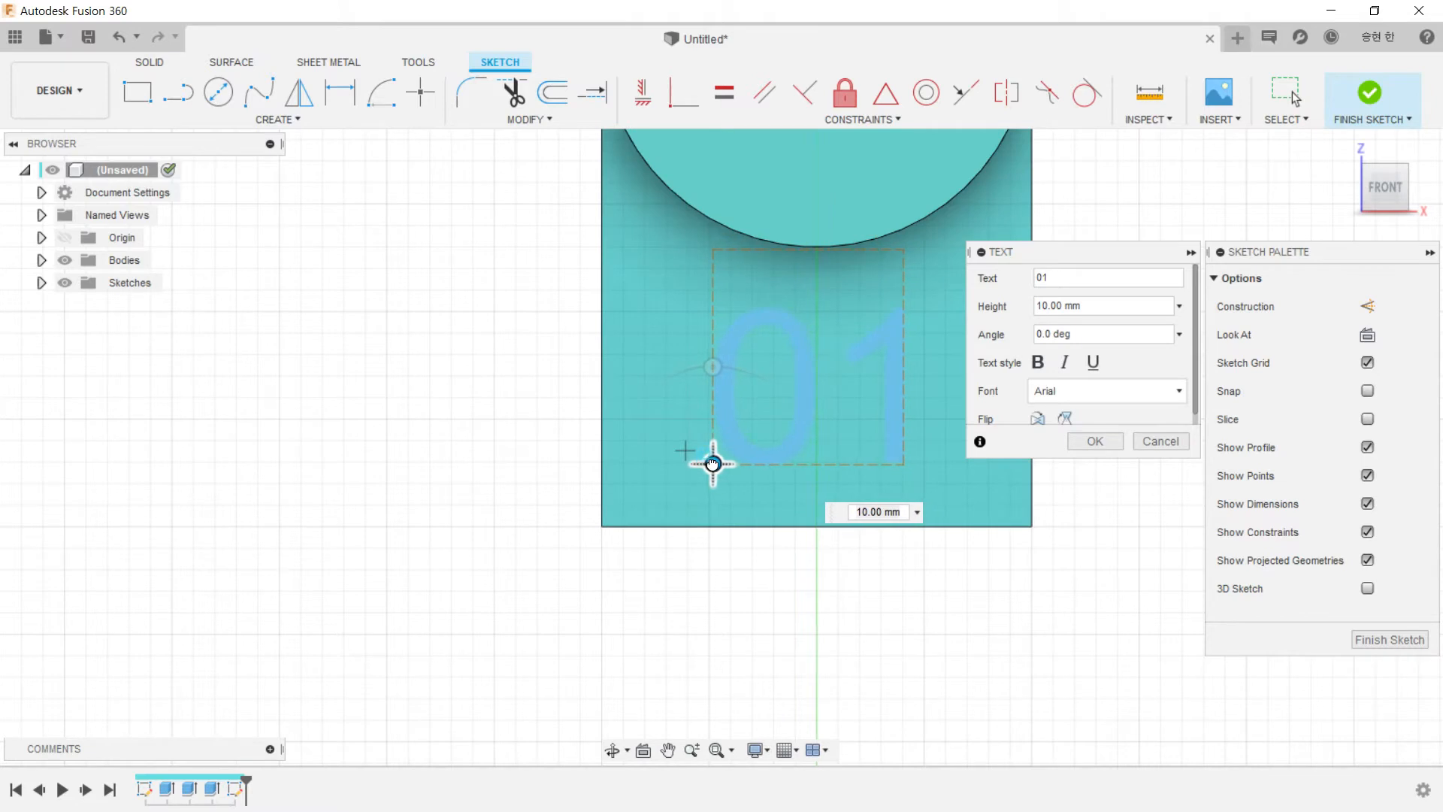
pyautogui.click(1096, 441)
pyautogui.click(1389, 103)
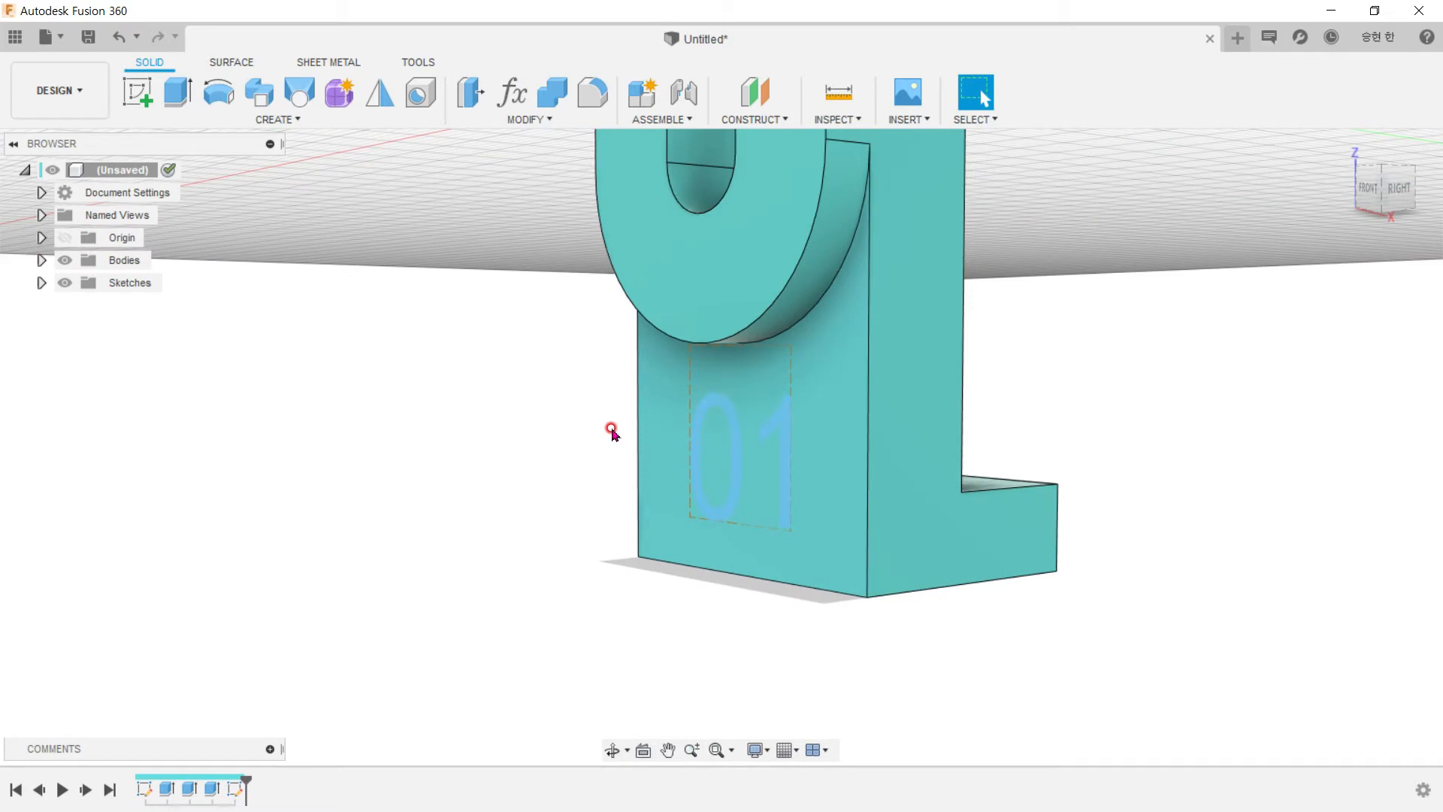
# Step: Engrave only the "01" text 1 mm deep into the front face with a cut extrusion of -1 mm
pyautogui.press('e')
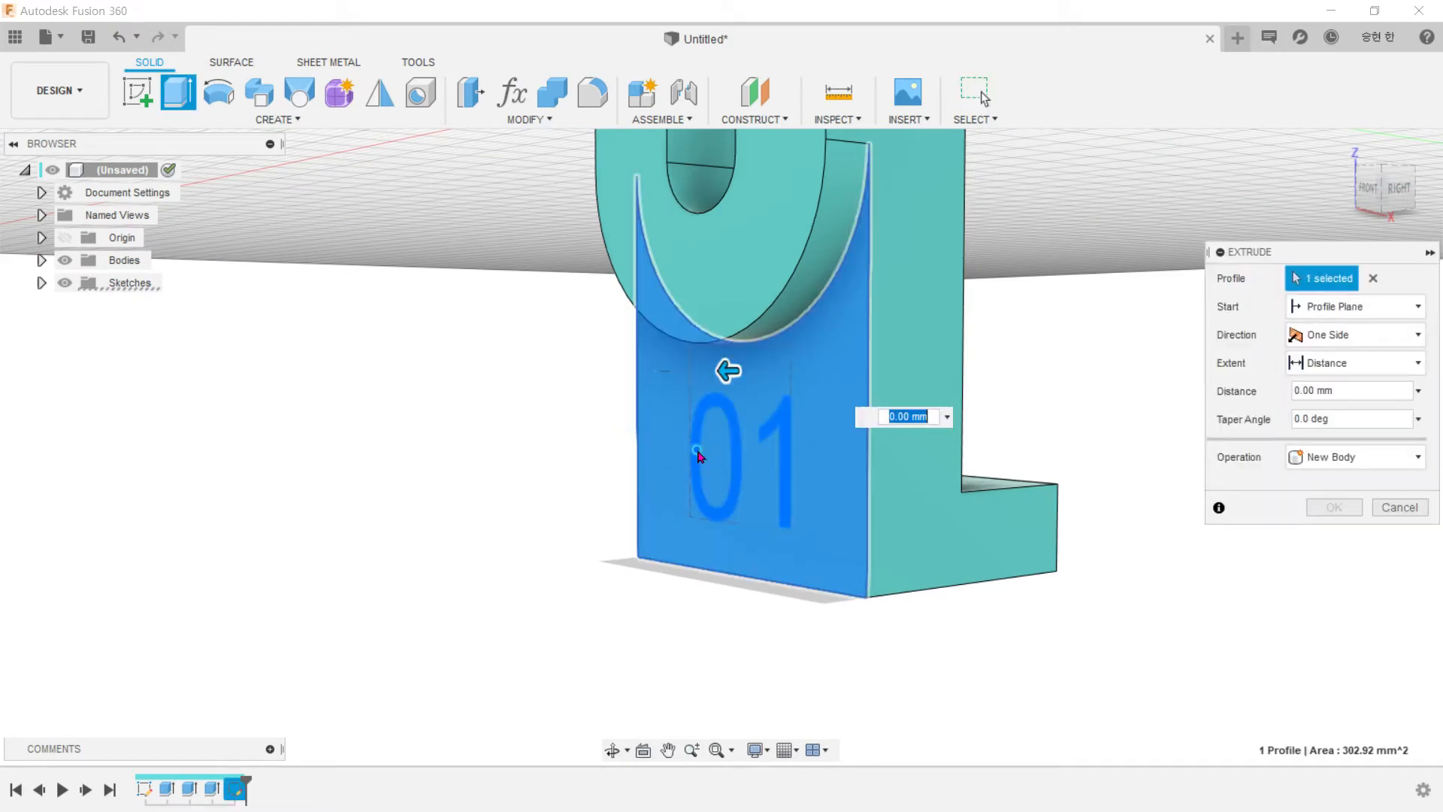
pyautogui.click(690, 449)
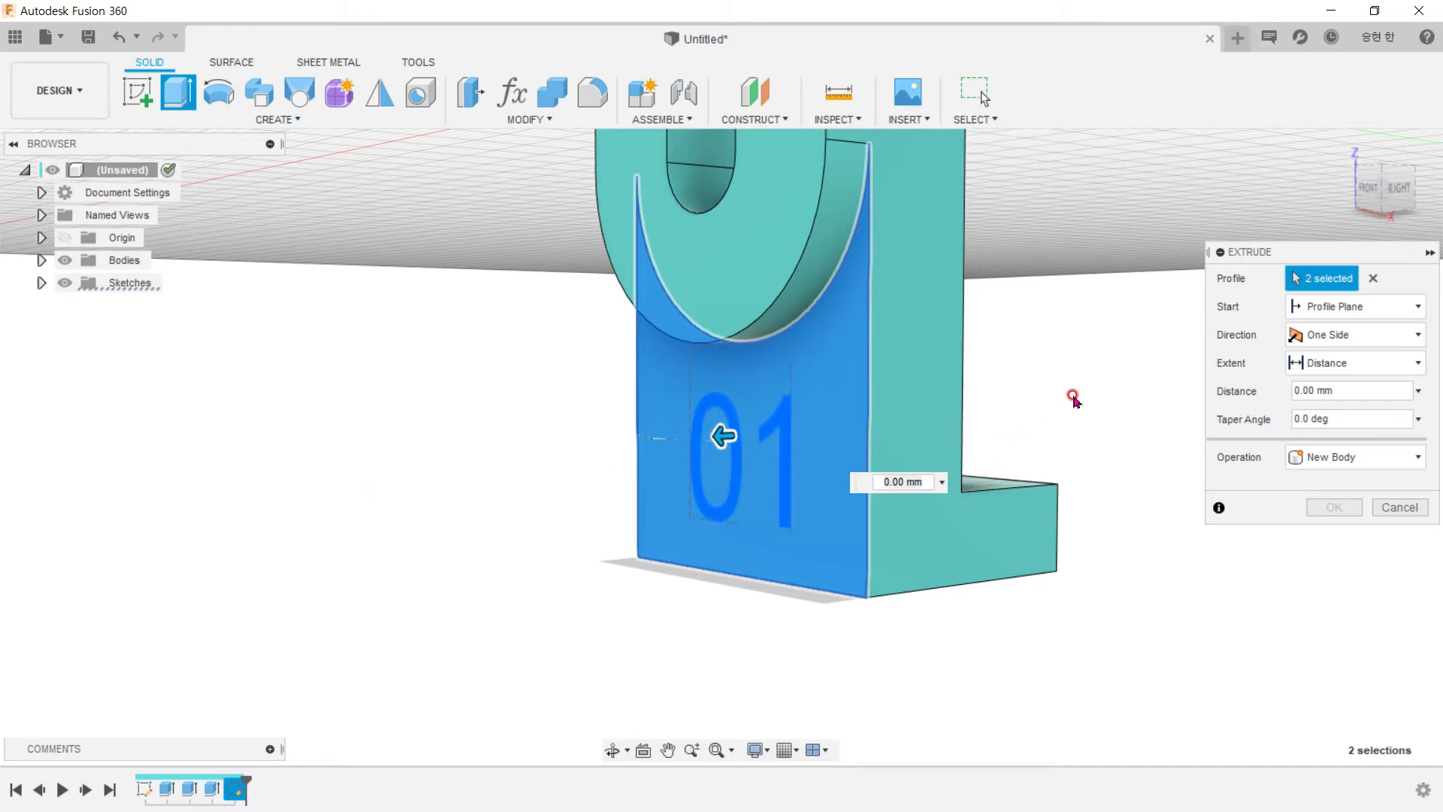
pyautogui.click(1374, 278)
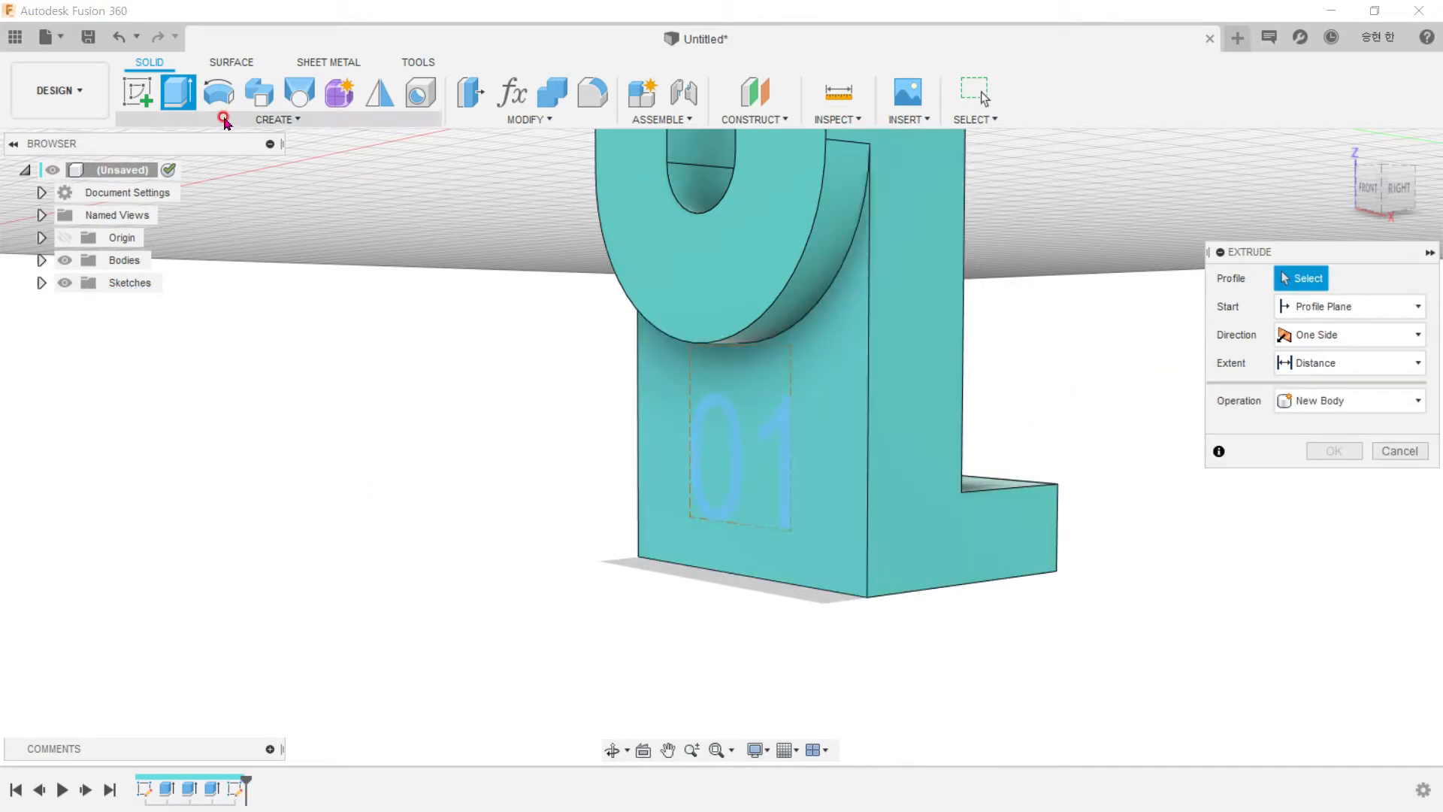
pyautogui.click(702, 424)
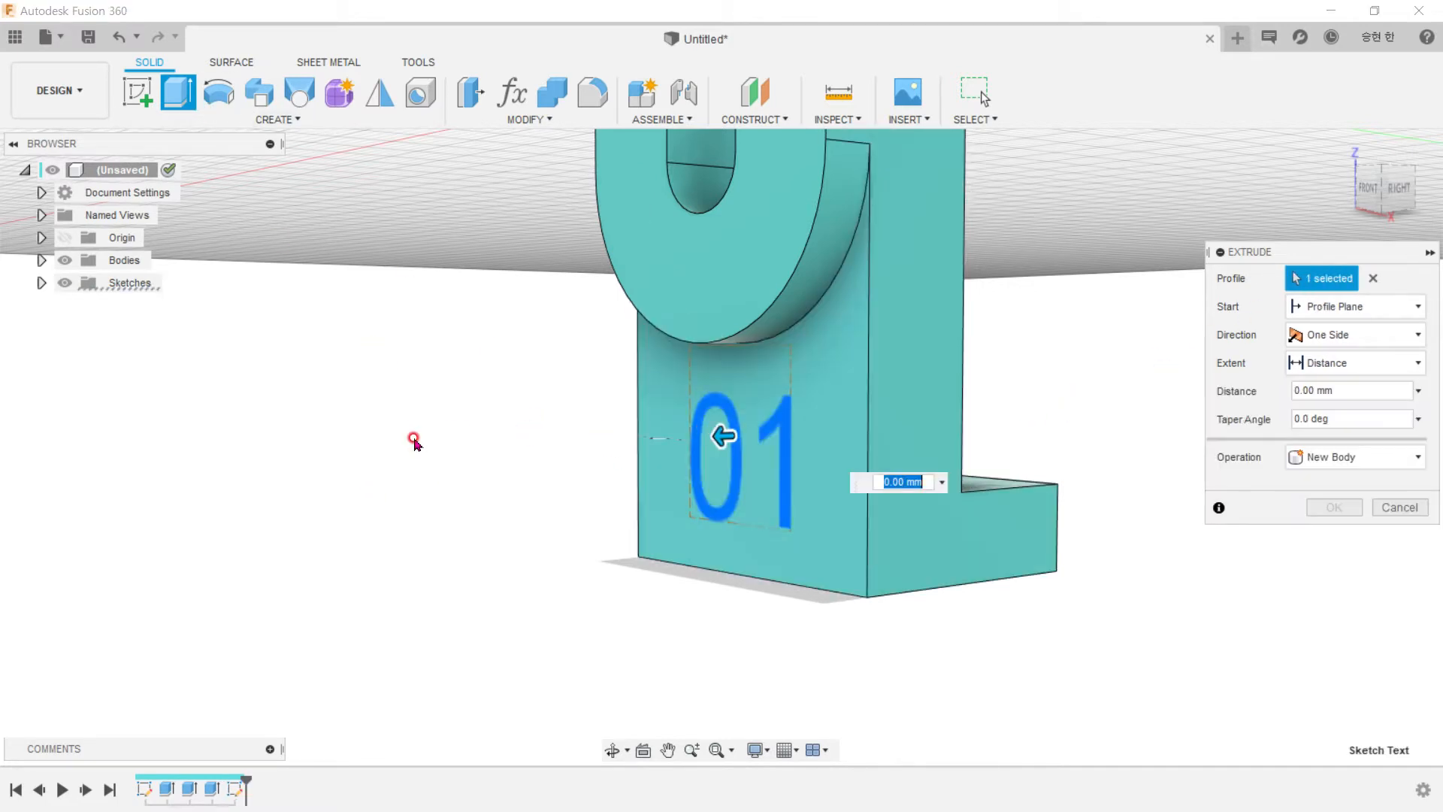
pyautogui.write('-1')
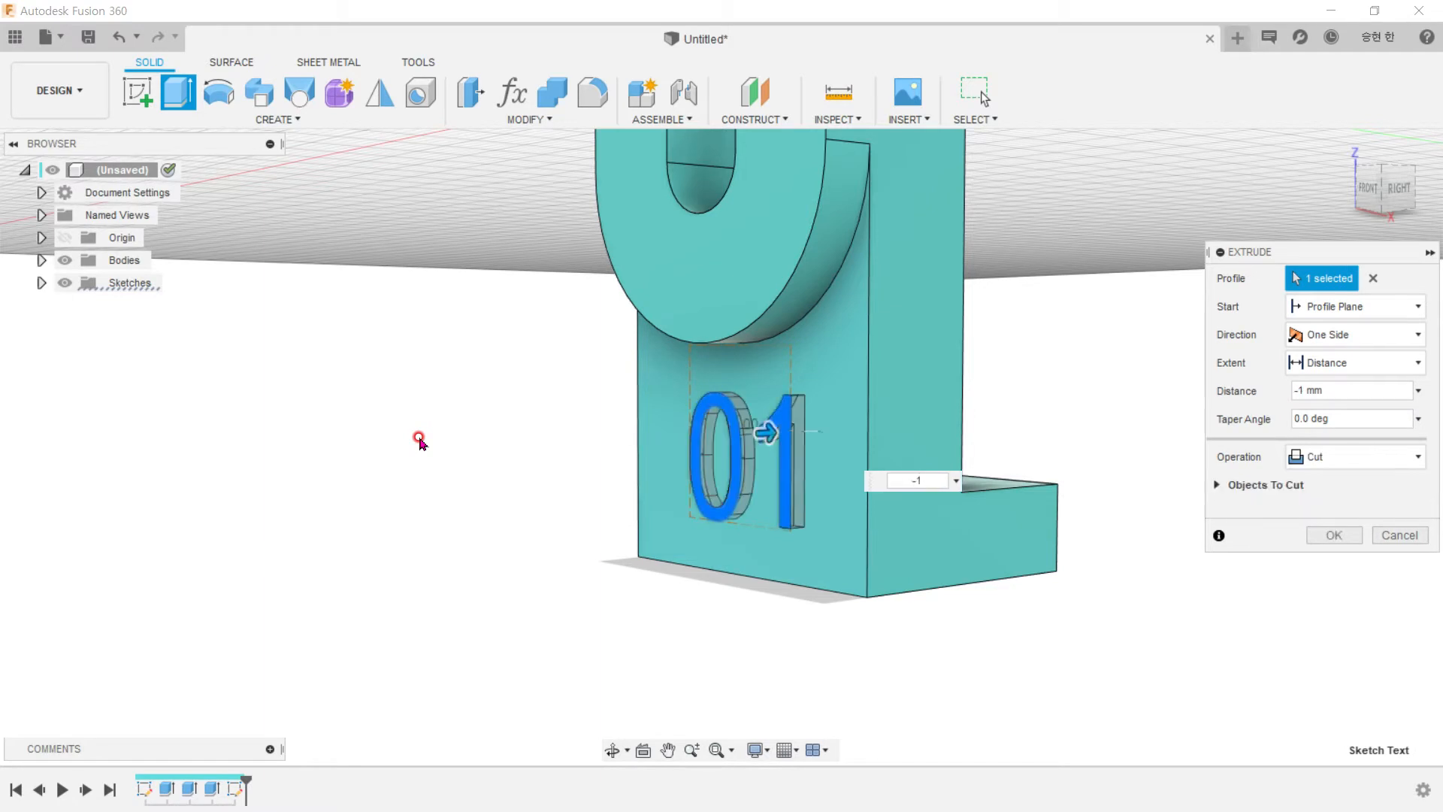
pyautogui.press('Return')
pyautogui.keyDown('shift'); pyautogui.moveTo(503, 422); pyautogui.dragTo(497, 463, button='middle'); pyautogui.keyUp('shift')
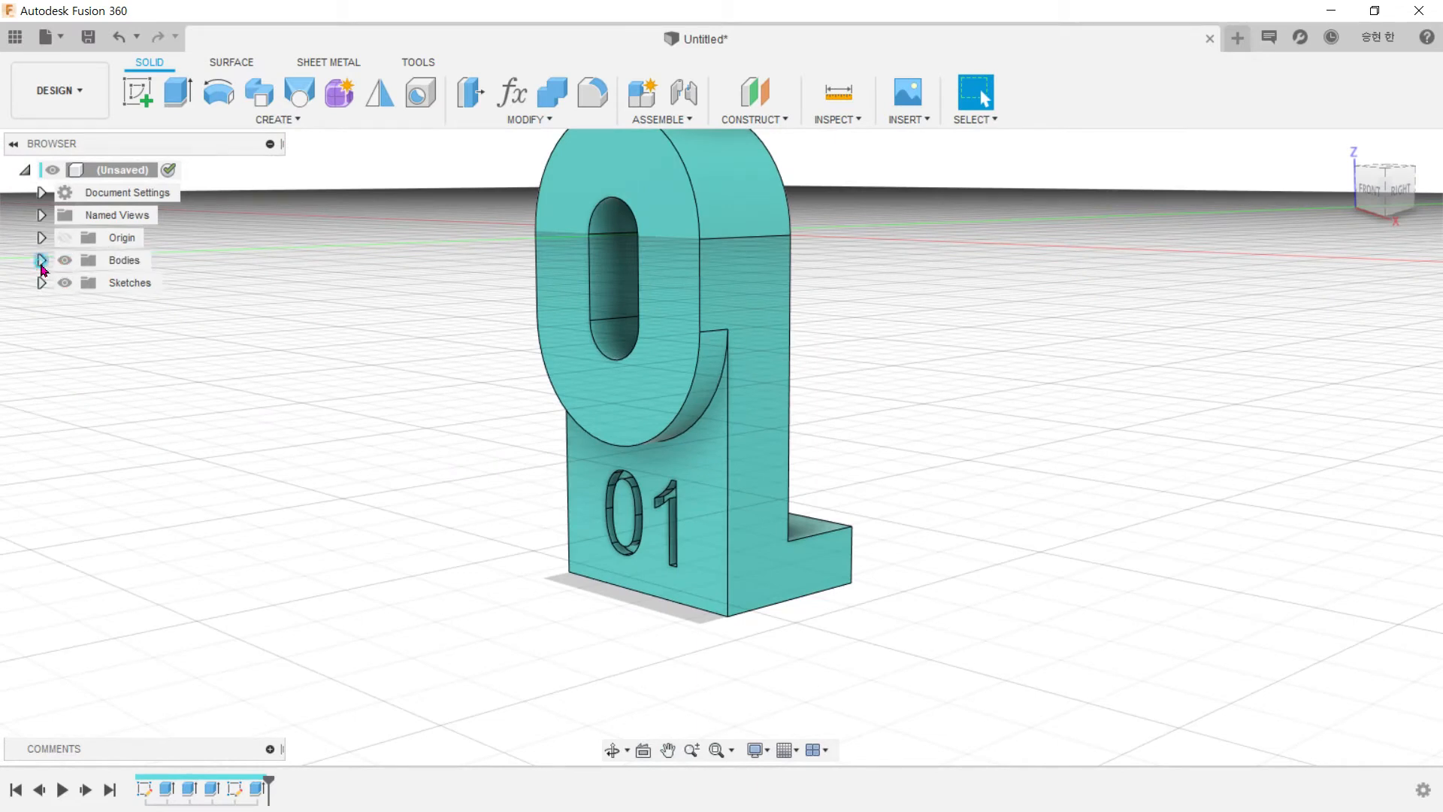
# Step: Create a component from the finished body
pyautogui.click(41, 264)
pyautogui.click(154, 283)
pyautogui.rightClick(156, 284)
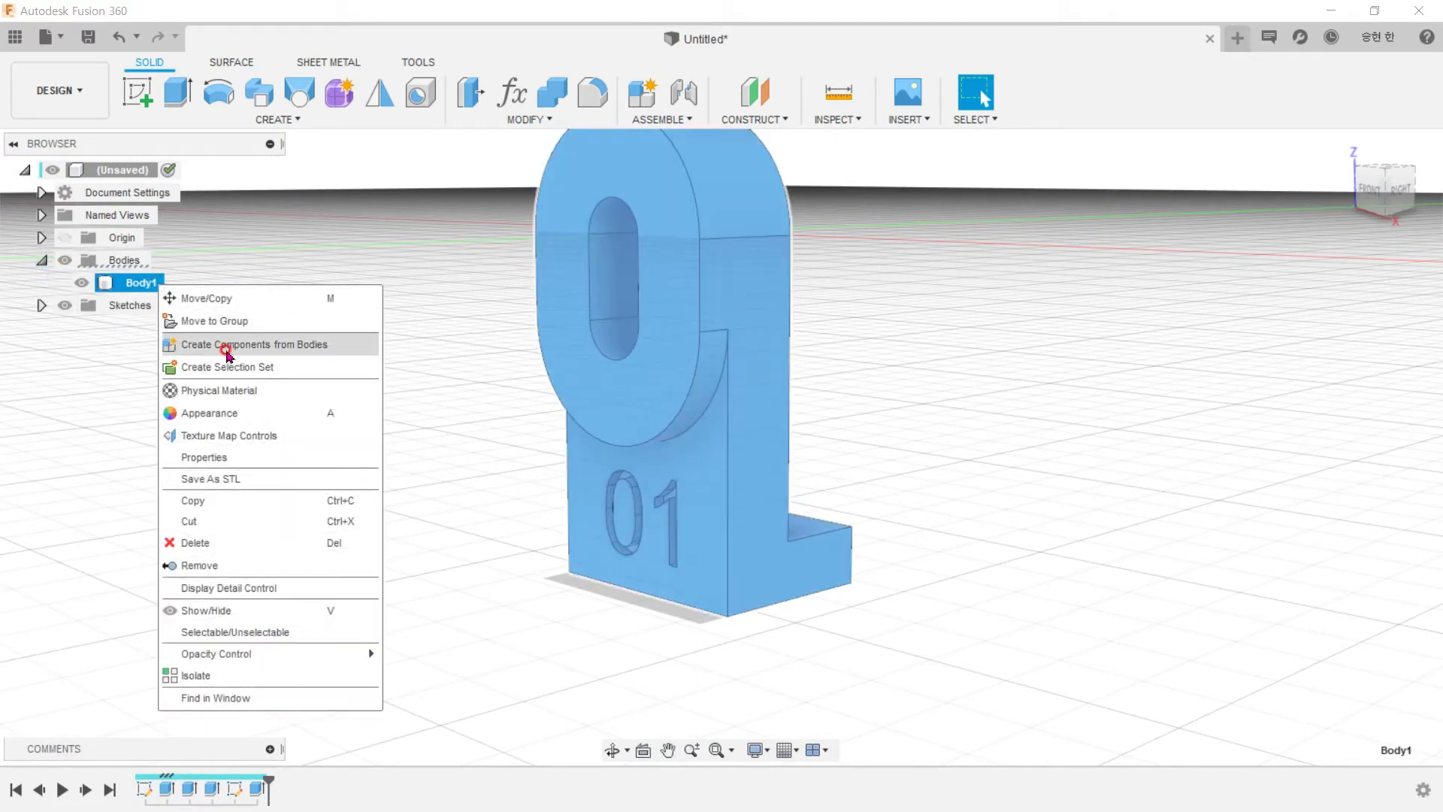
pyautogui.click(229, 345)
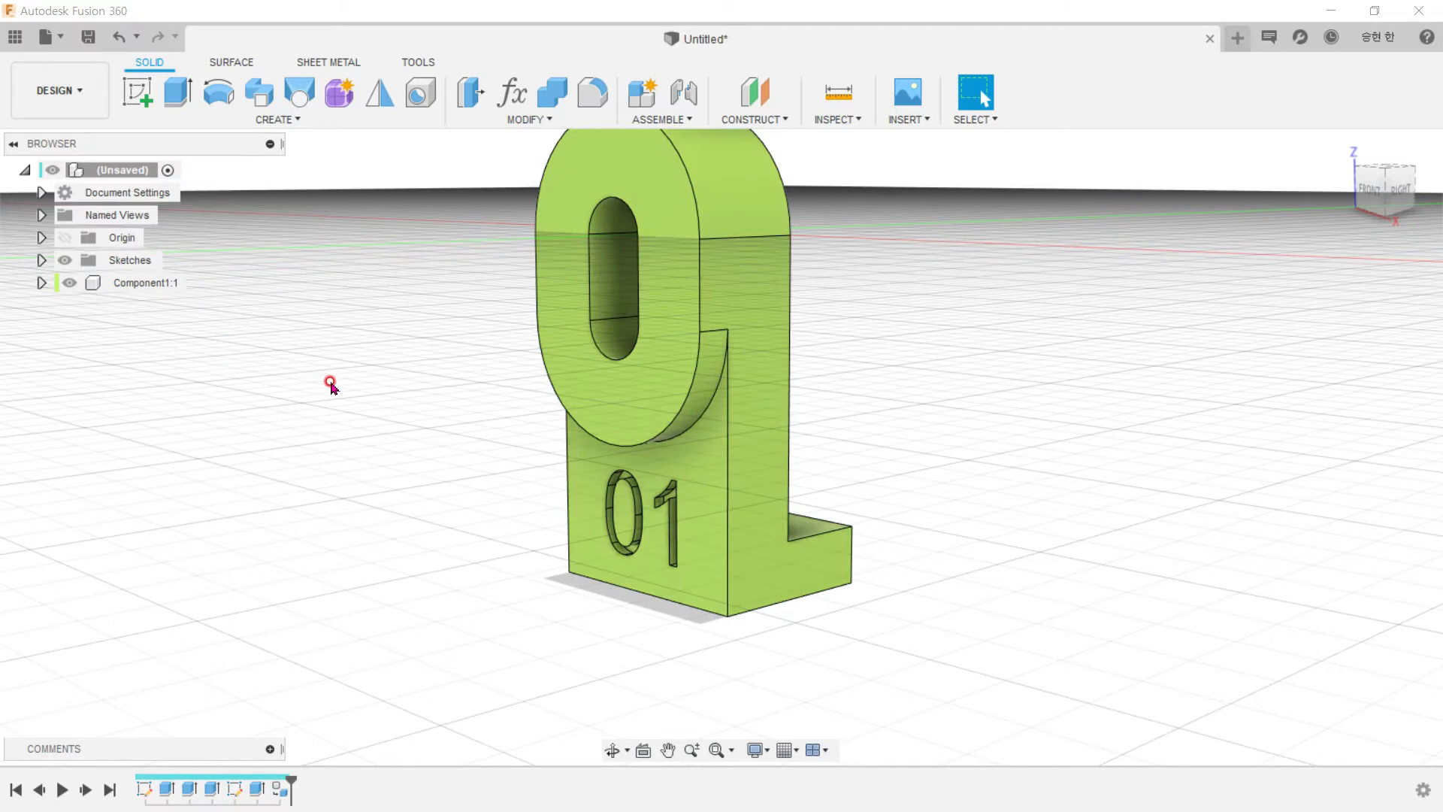
pyautogui.keyDown('shift'); pyautogui.moveTo(361, 390); pyautogui.dragTo(428, 431, button='middle'); pyautogui.keyUp('shift')
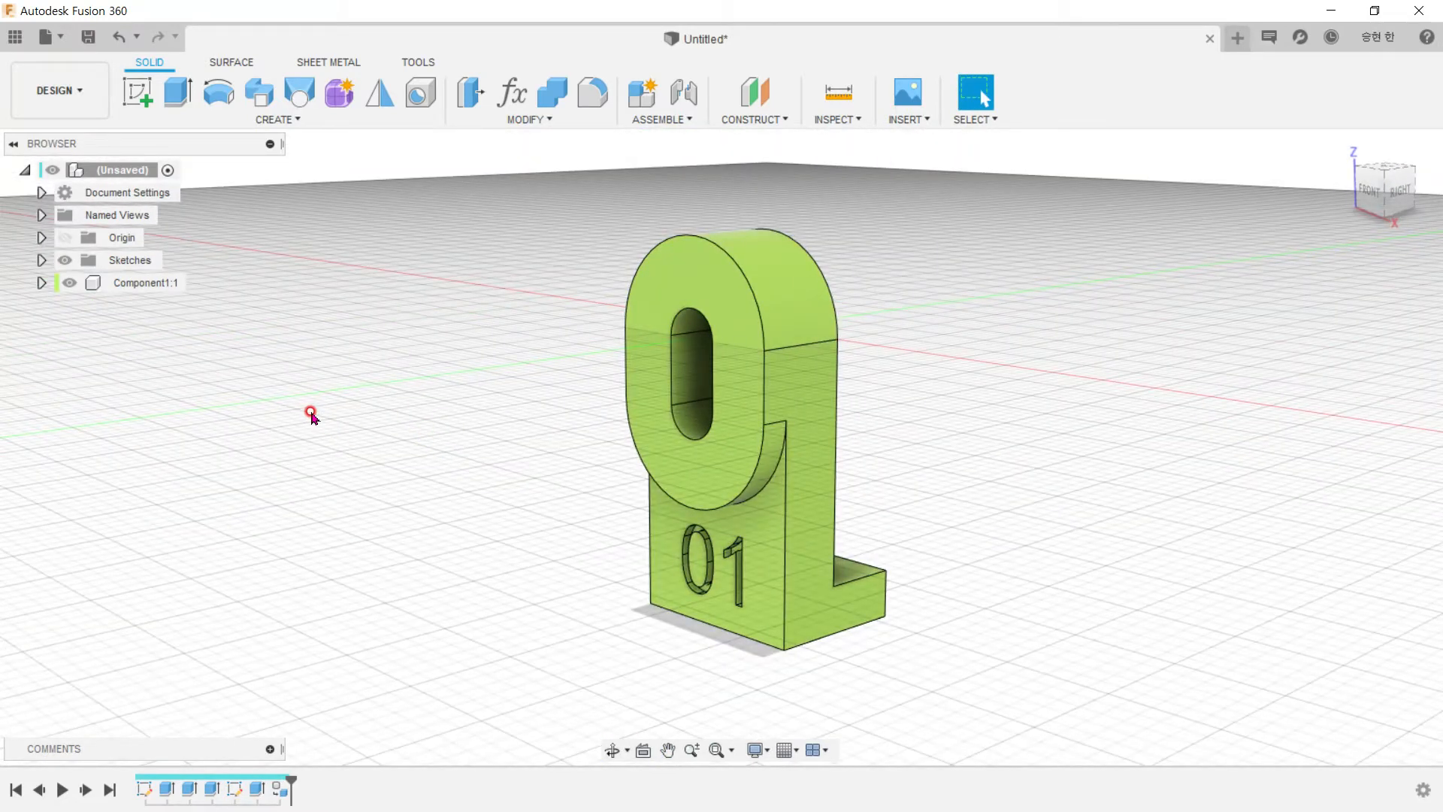
# Step: Switch to the PDF drawing and examine the views and dimensions of part 2
pyautogui.hotkey('alt', 'Tab')
pyautogui.scroll(-3, 641, 397)
pyautogui.scroll(-9, 630, 513)
pyautogui.scroll(5, 654, 460)
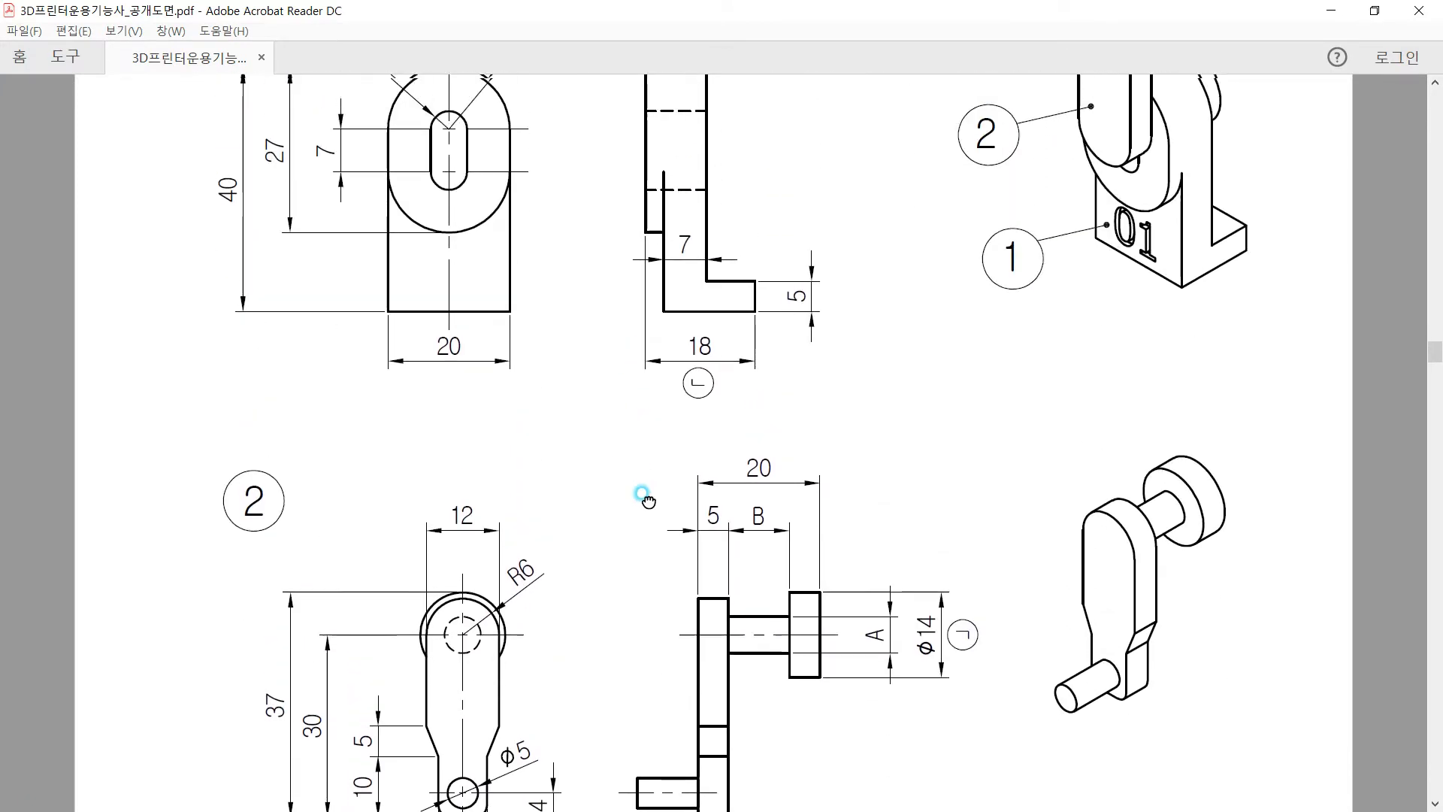
pyautogui.scroll(1, 613, 421)
pyautogui.moveTo(599, 436); pyautogui.dragTo(600, 434)
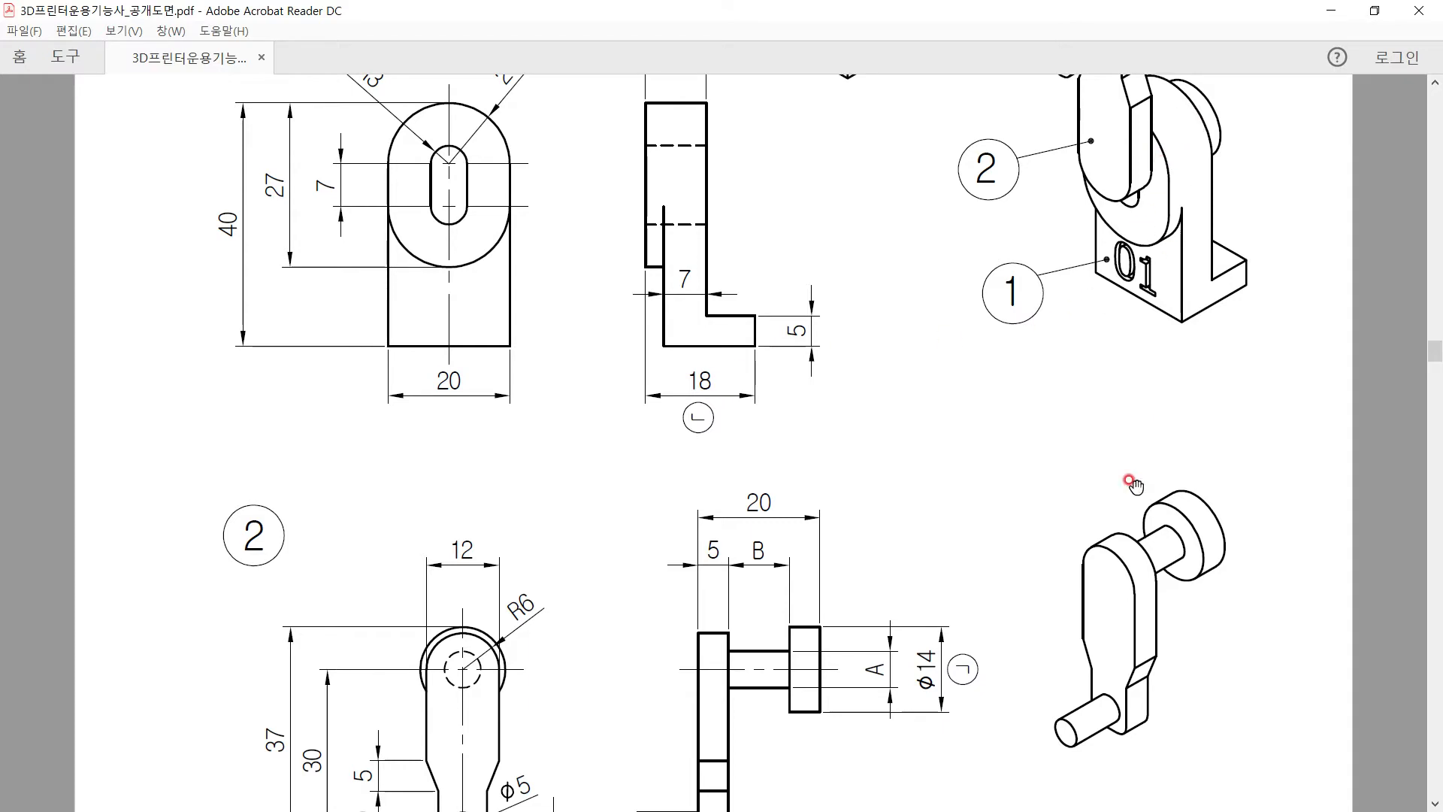
# Step: Compare the slot dimensions of part 1 with the shaft and lever dimensions of part 2 in the drawing
pyautogui.scroll(2, 927, 443)
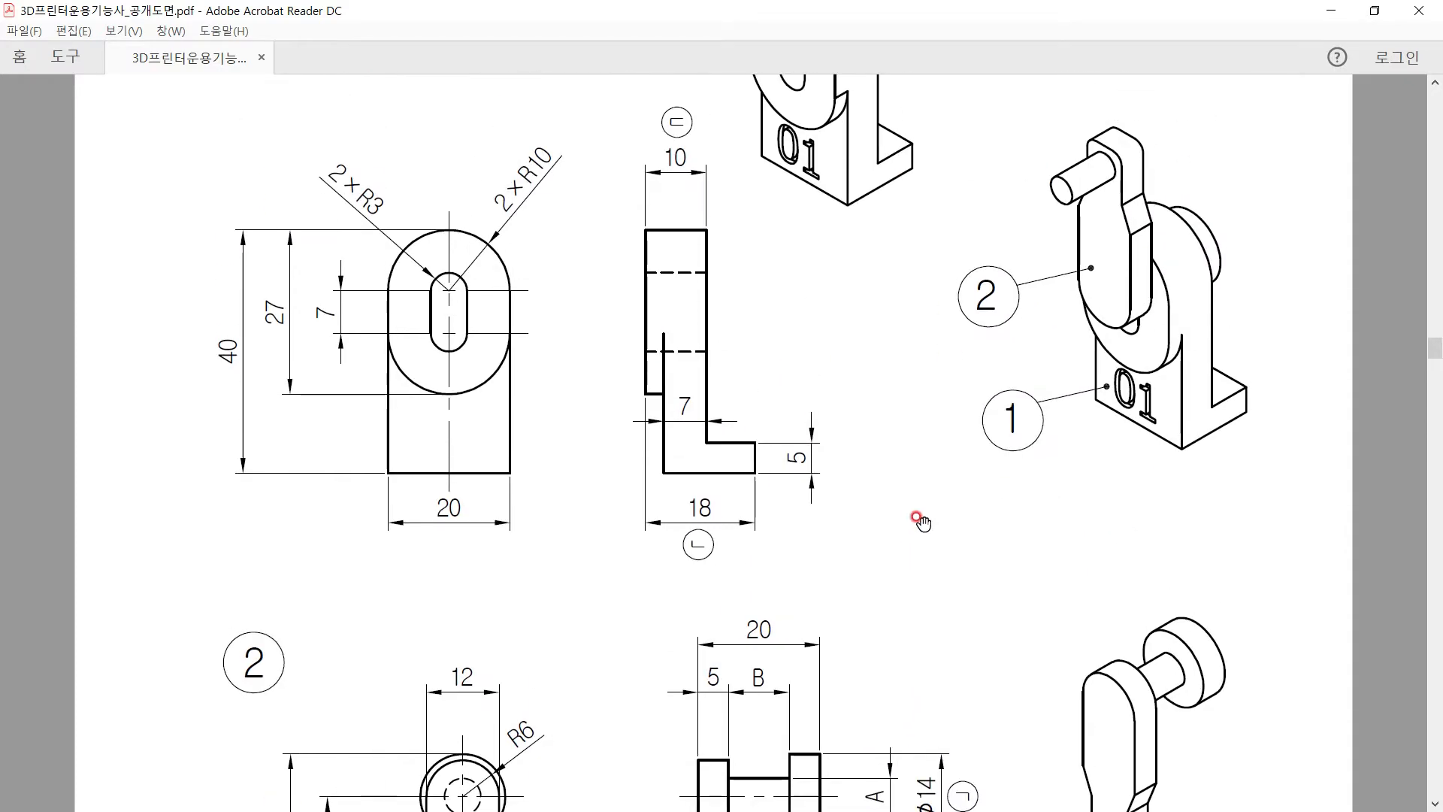
pyautogui.scroll(-4, 997, 463)
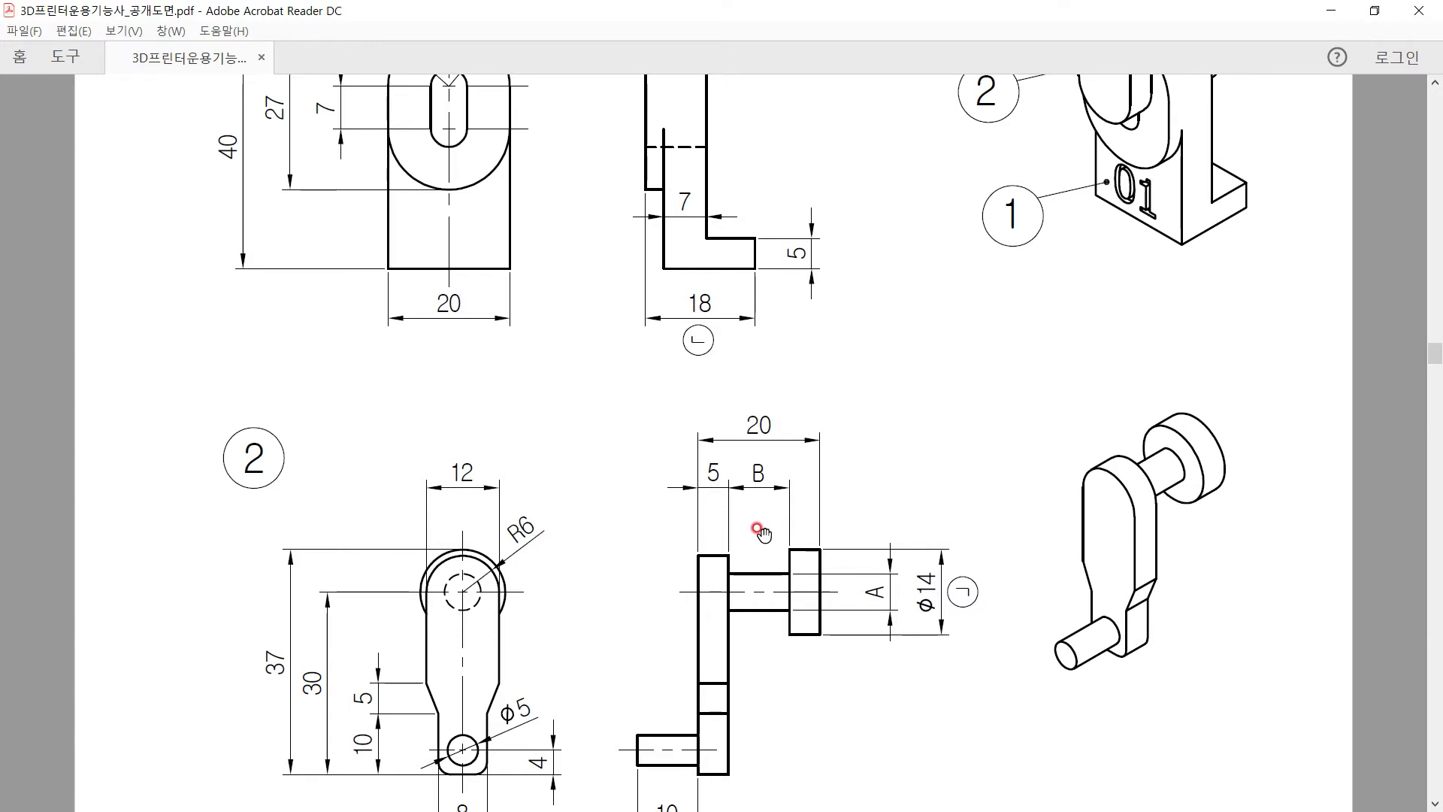
pyautogui.scroll(-3, 624, 606)
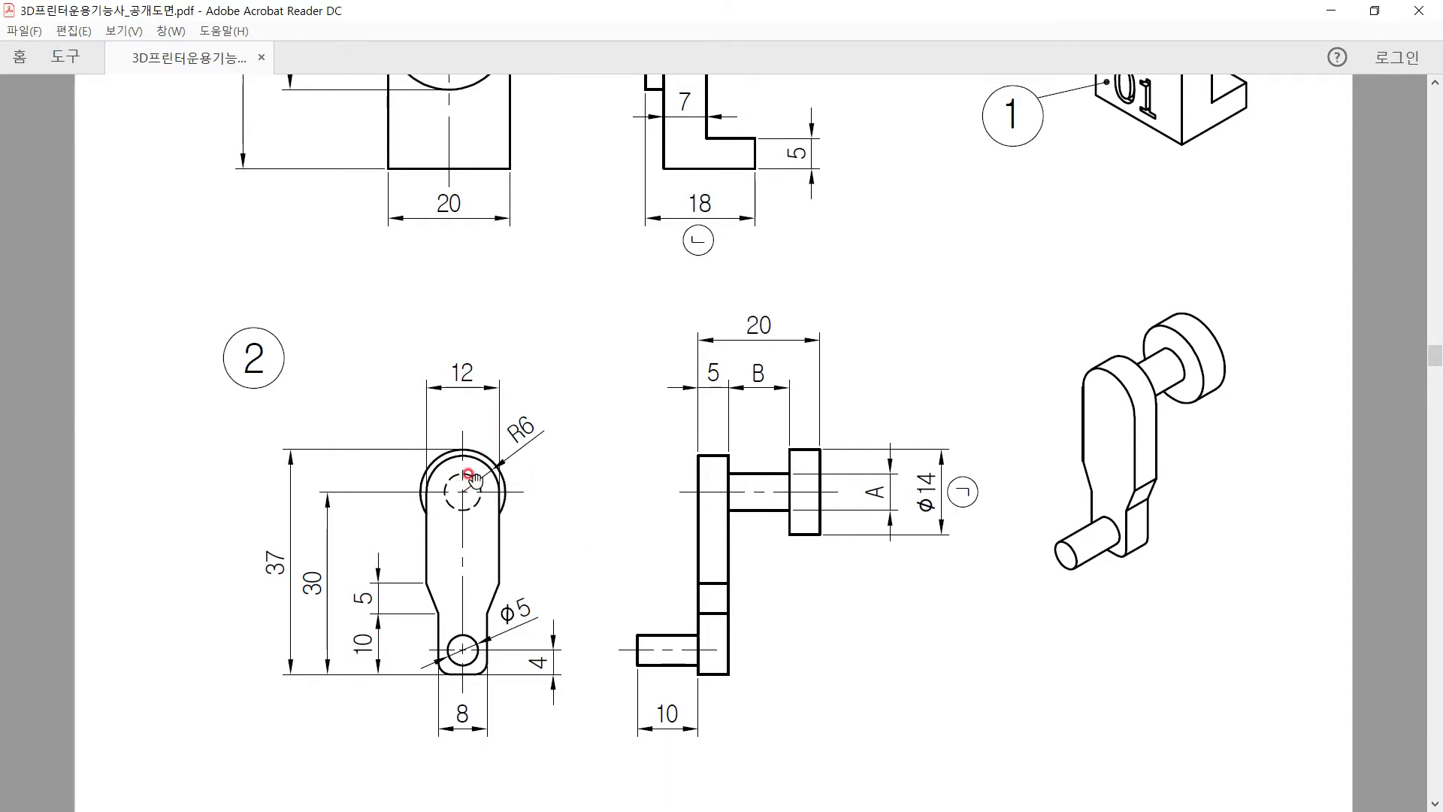
pyautogui.scroll(5, 846, 526)
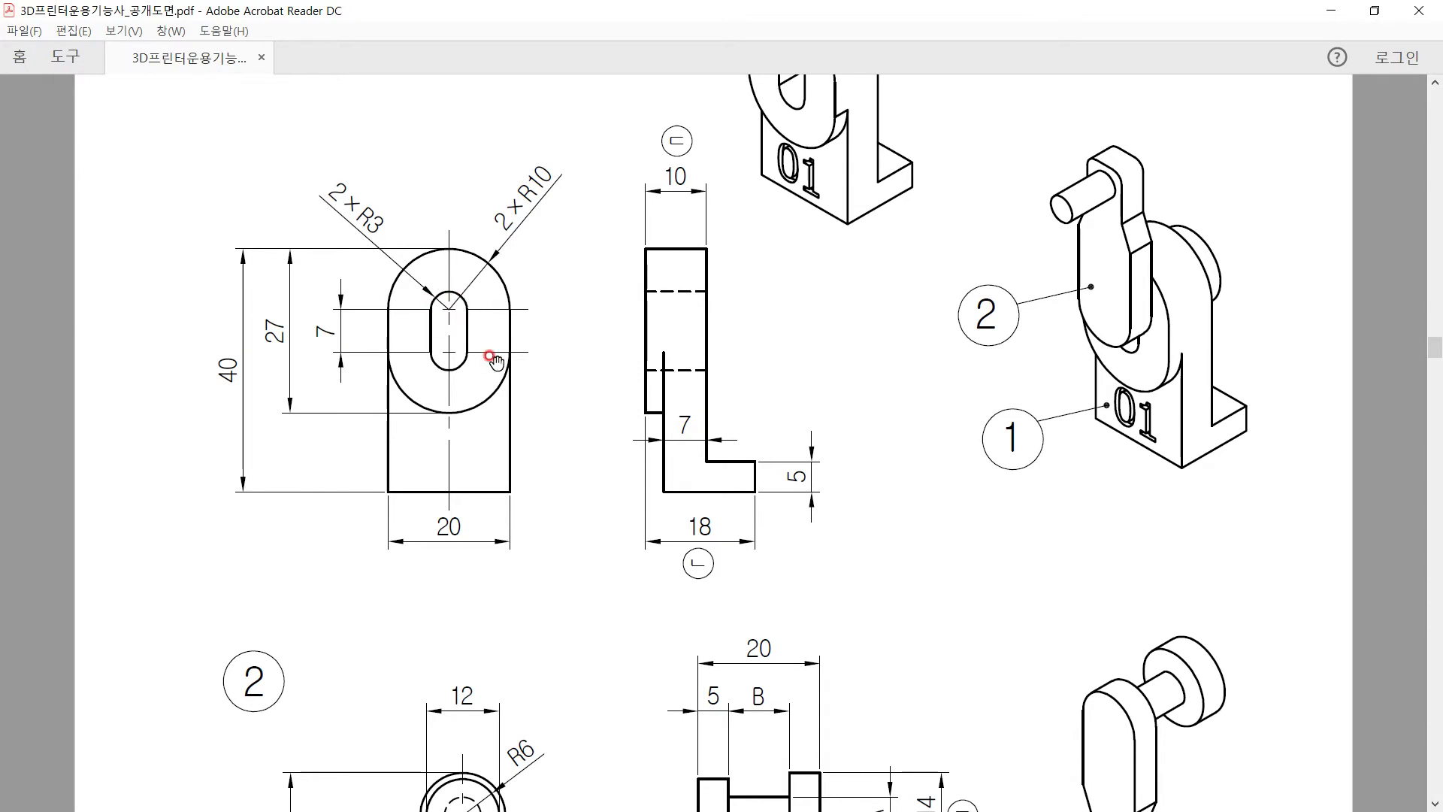
pyautogui.scroll(-5, 599, 306)
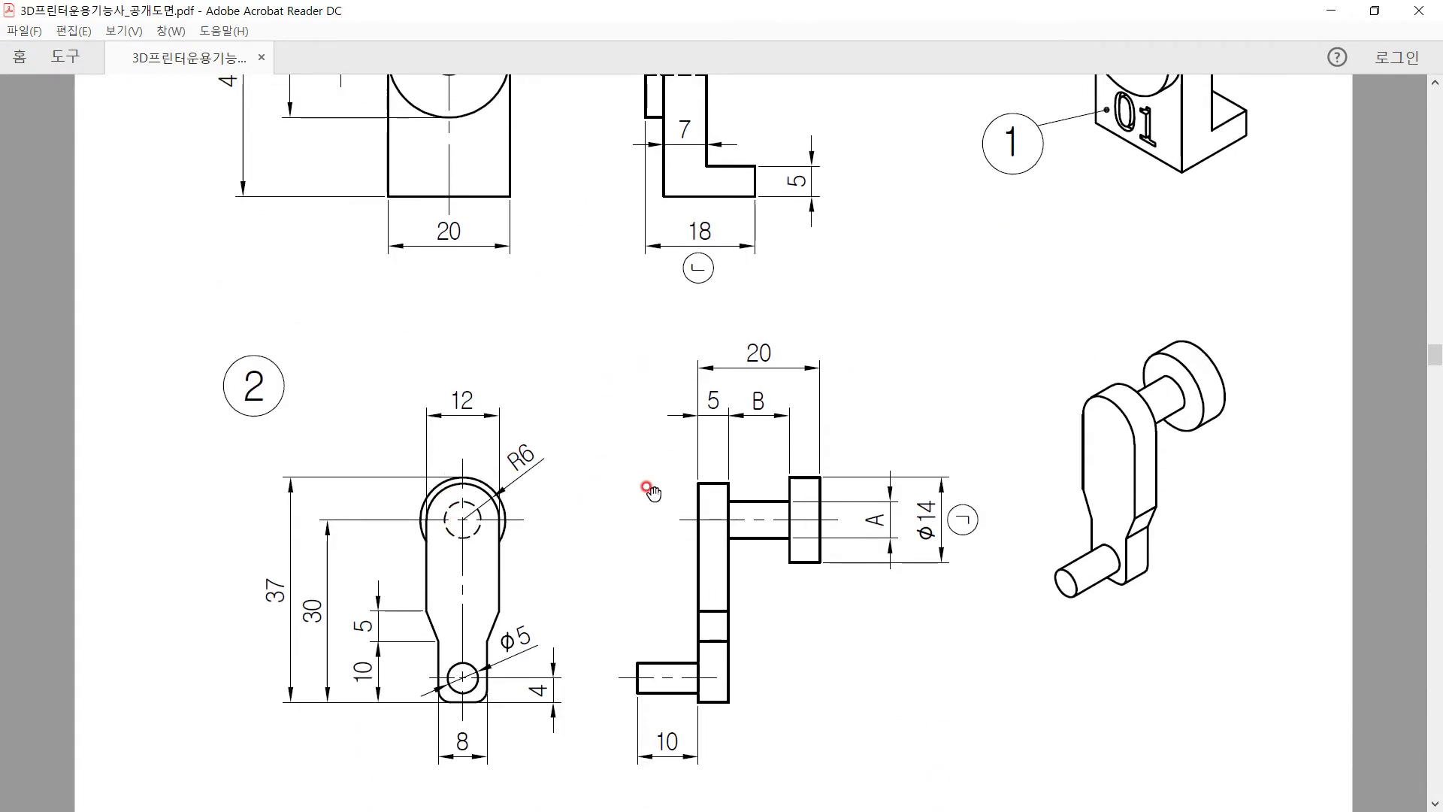
# Step: Switch to Fusion 360, hide the part 1 component and start a new sketch on the front origin plane
pyautogui.hotkey('alt', 'Tab')
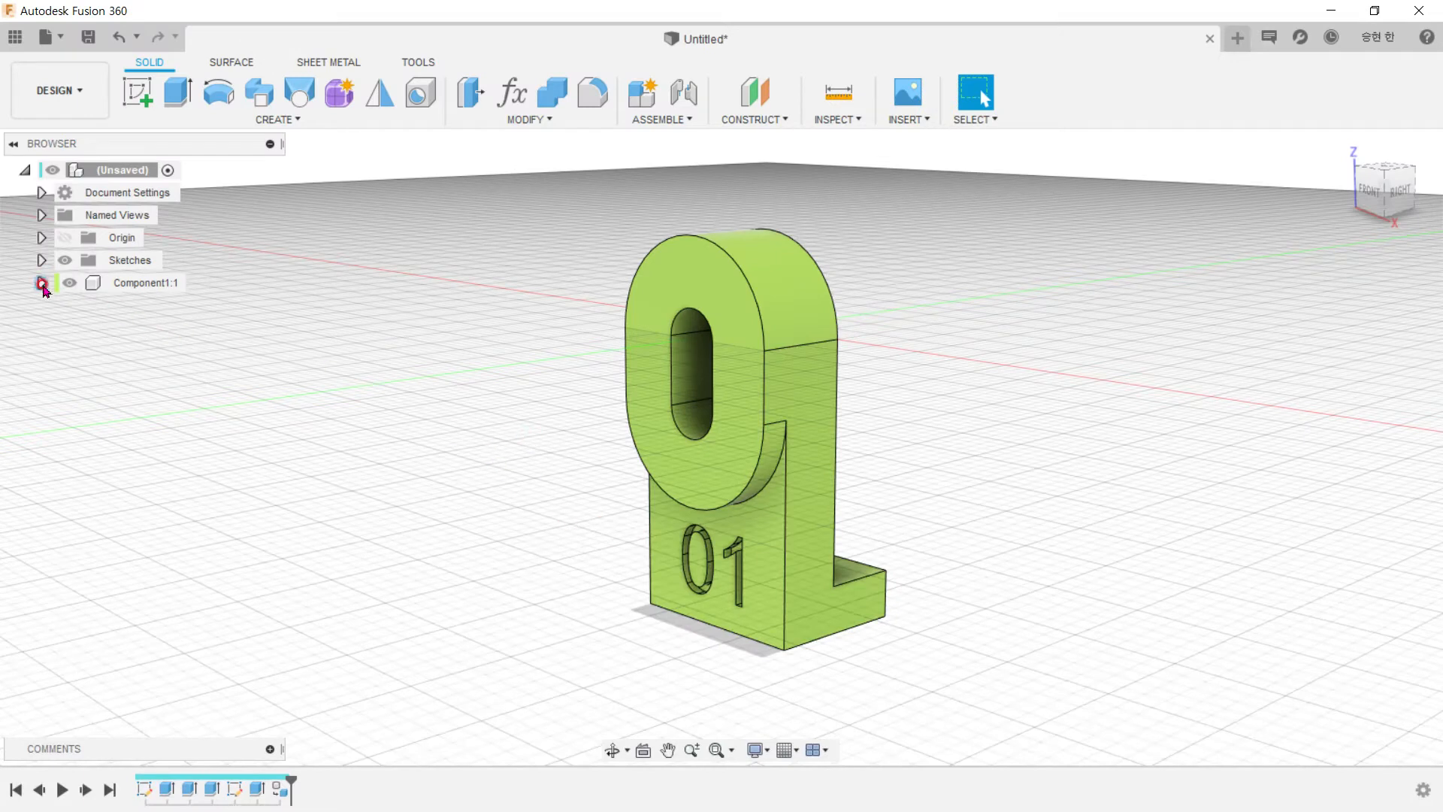
pyautogui.click(67, 283)
pyautogui.click(138, 92)
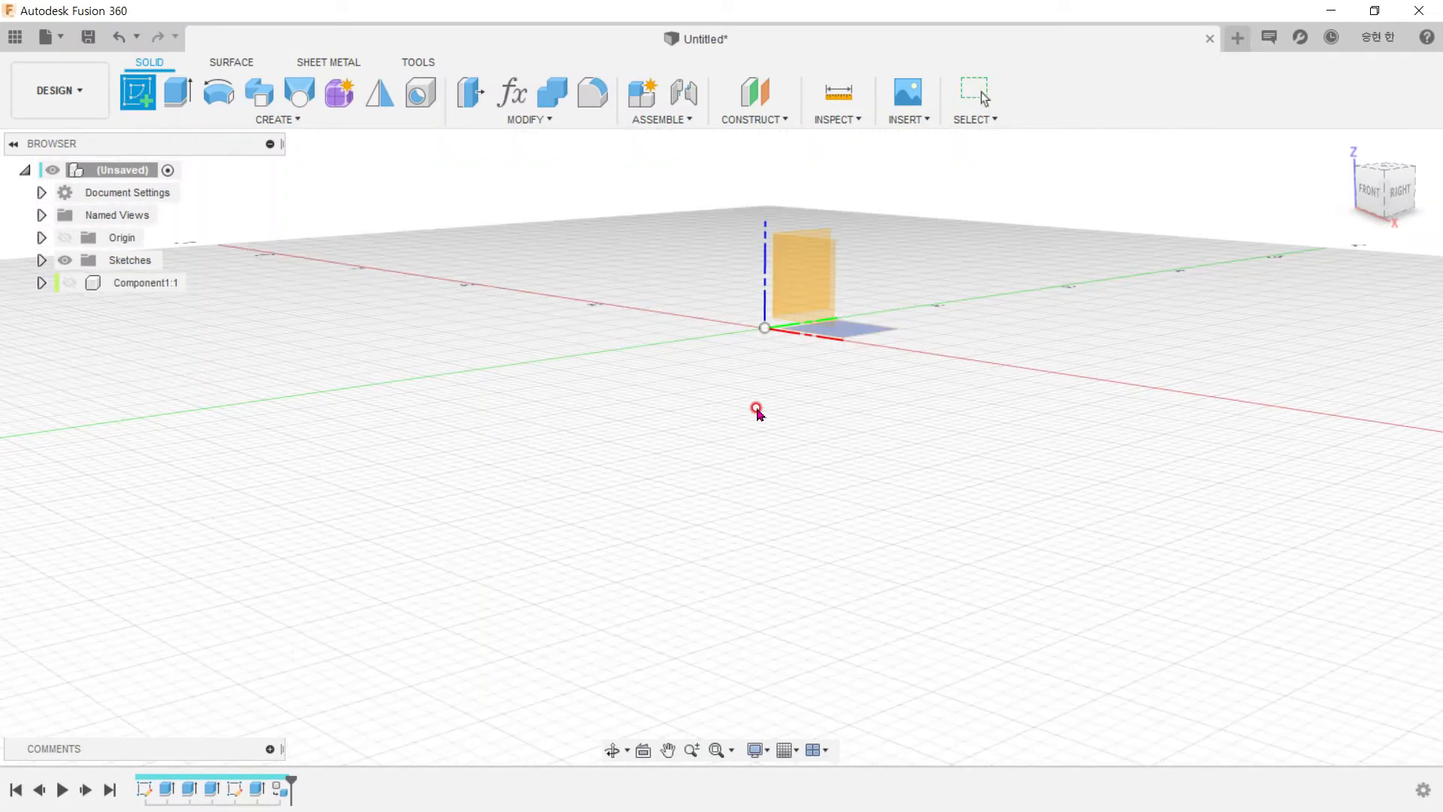
pyautogui.click(809, 284)
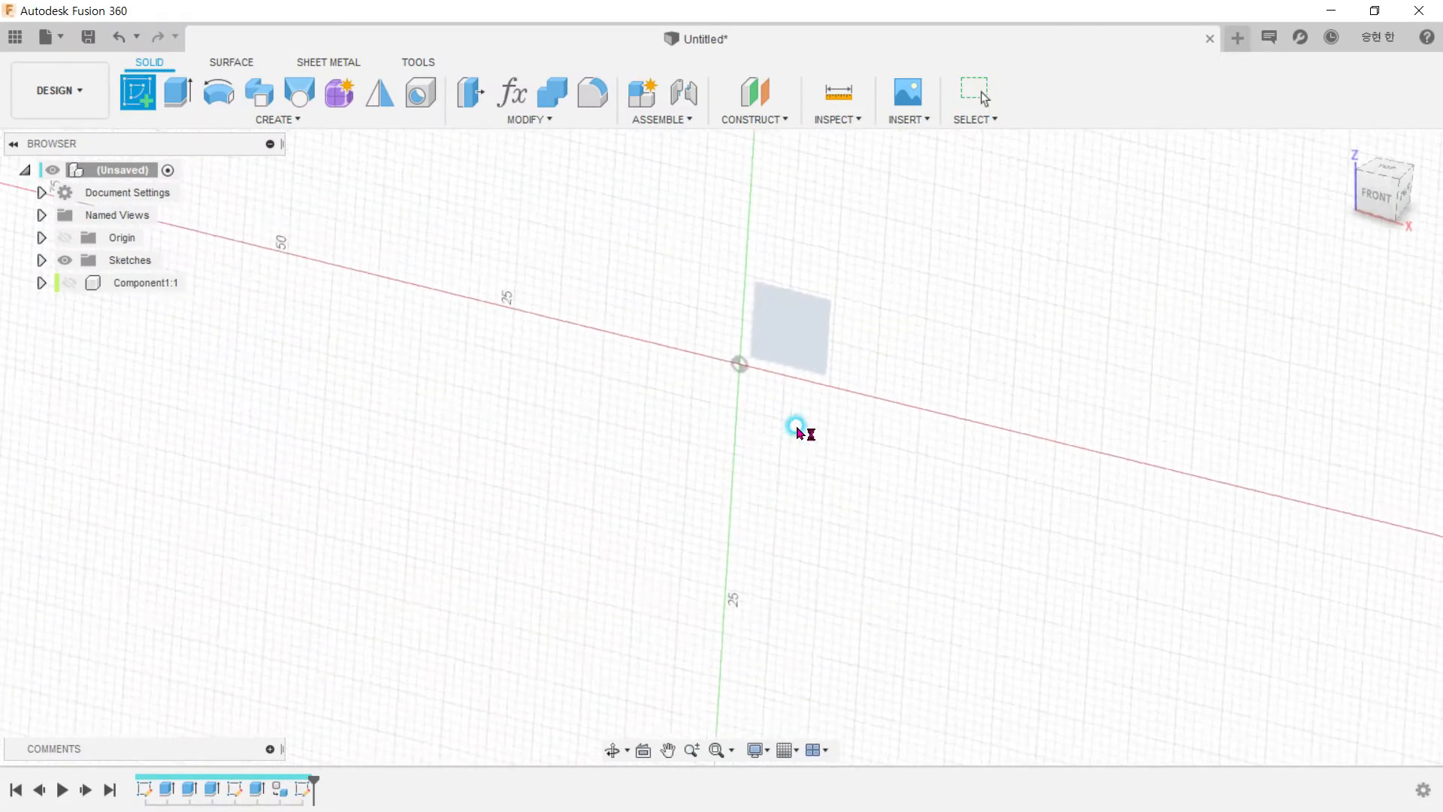
# Step: Draw a circle 5 mm in diameter centred on the origin
pyautogui.press('c')
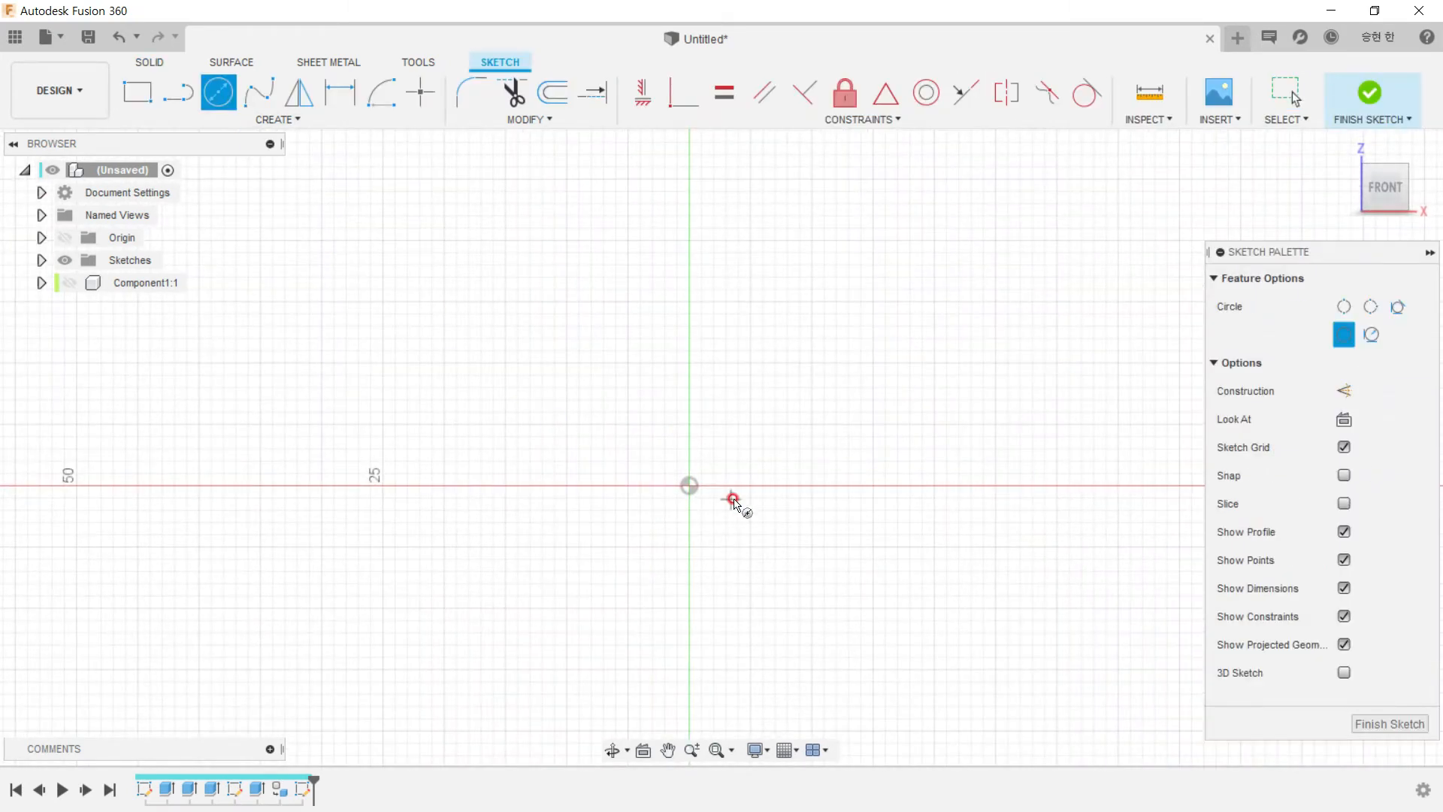
pyautogui.click(691, 488)
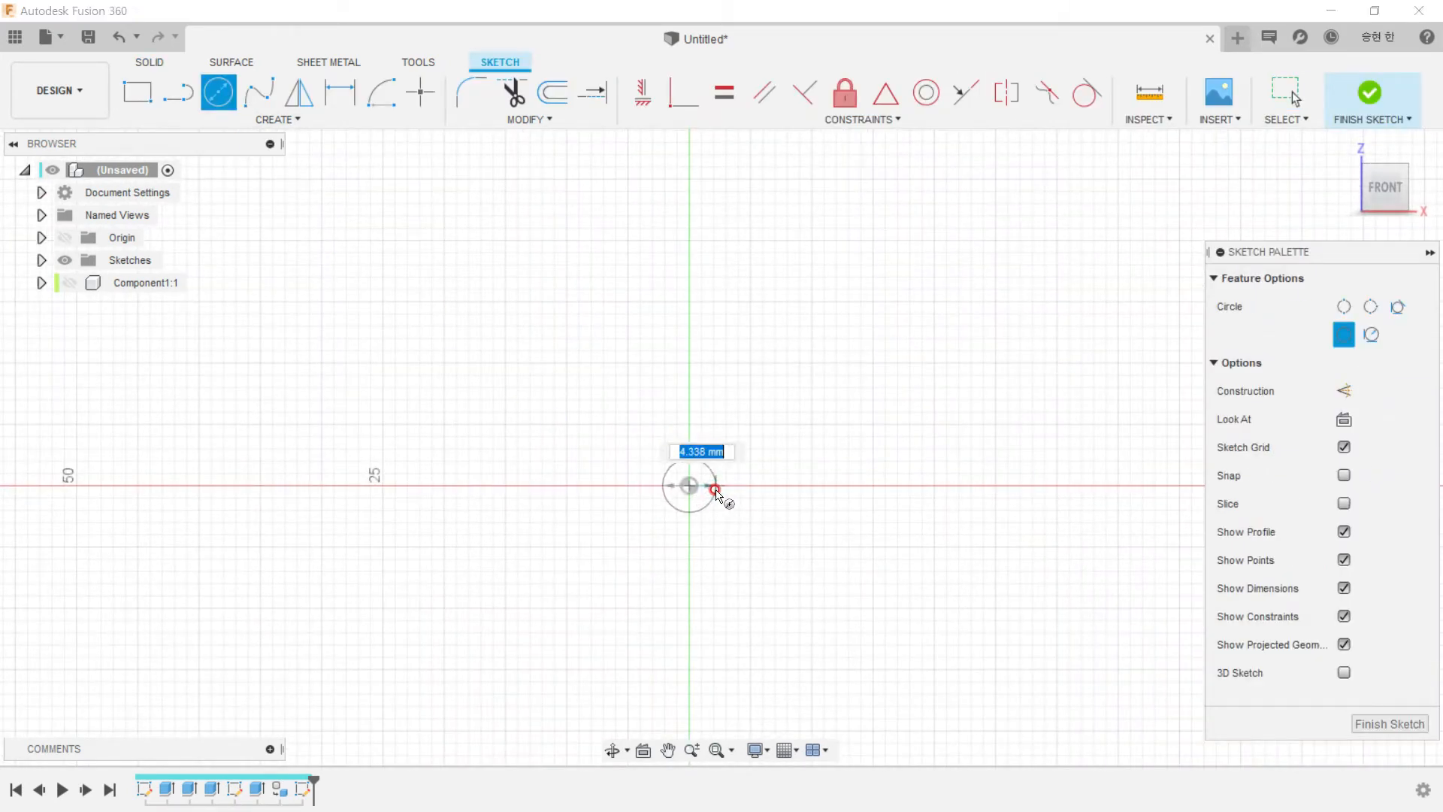
pyautogui.click(715, 491)
pyautogui.scroll(2, 760, 499)
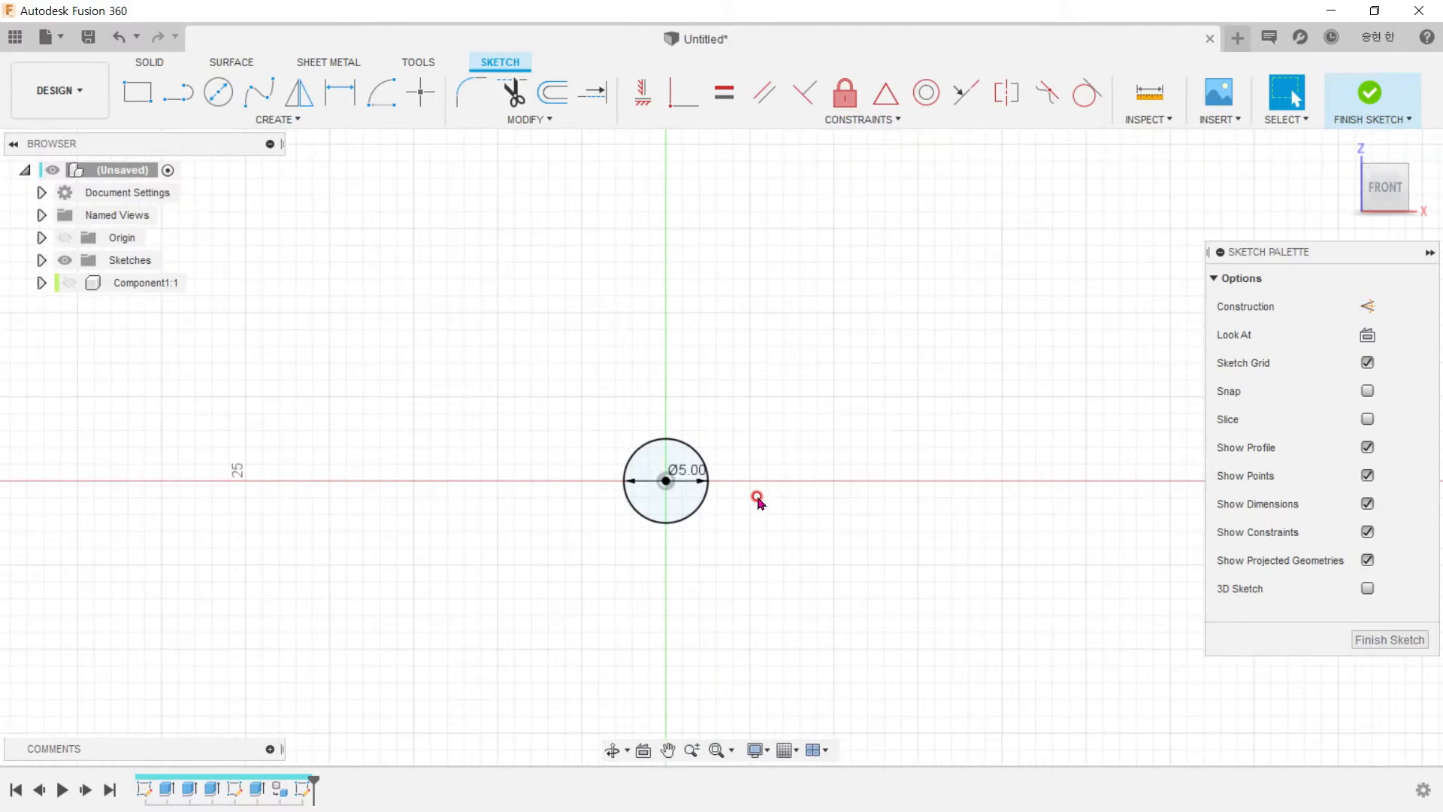
# Step: Check the lever's end radius in the PDF drawing and add a concentric 12 mm diameter circle at the origin
pyautogui.hotkey('alt', 'Tab')
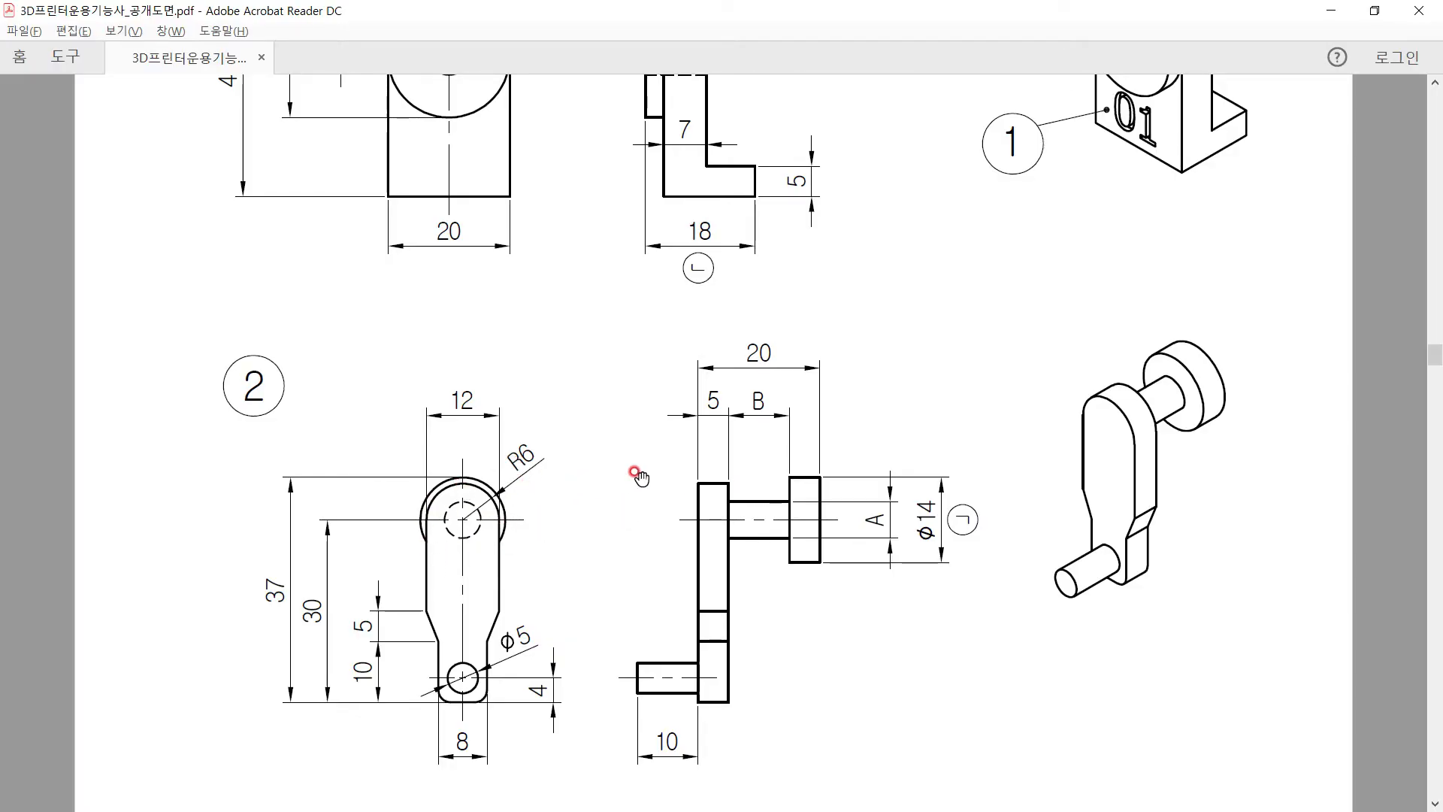
pyautogui.hotkey('alt', 'Tab')
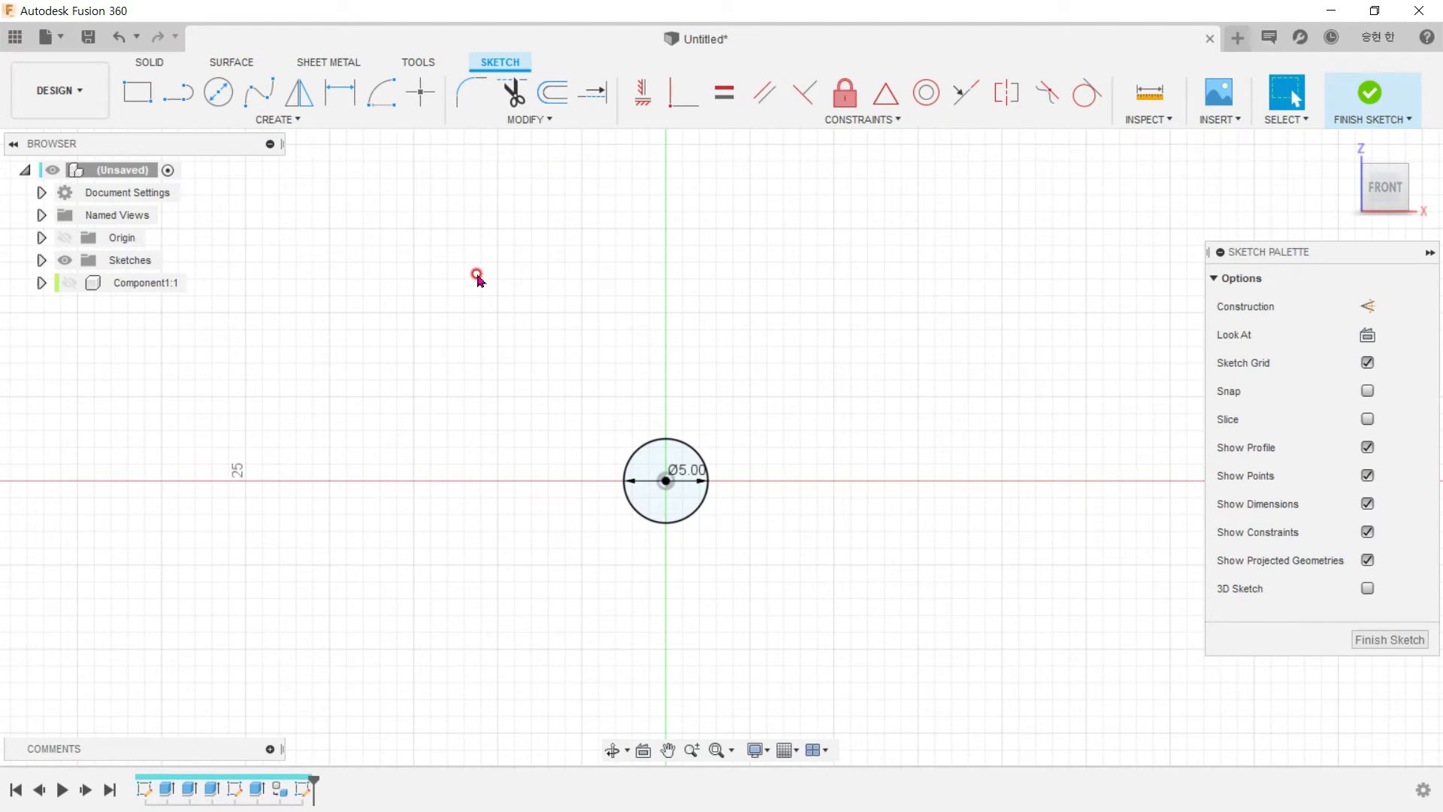
pyautogui.press('c')
pyautogui.click(669, 485)
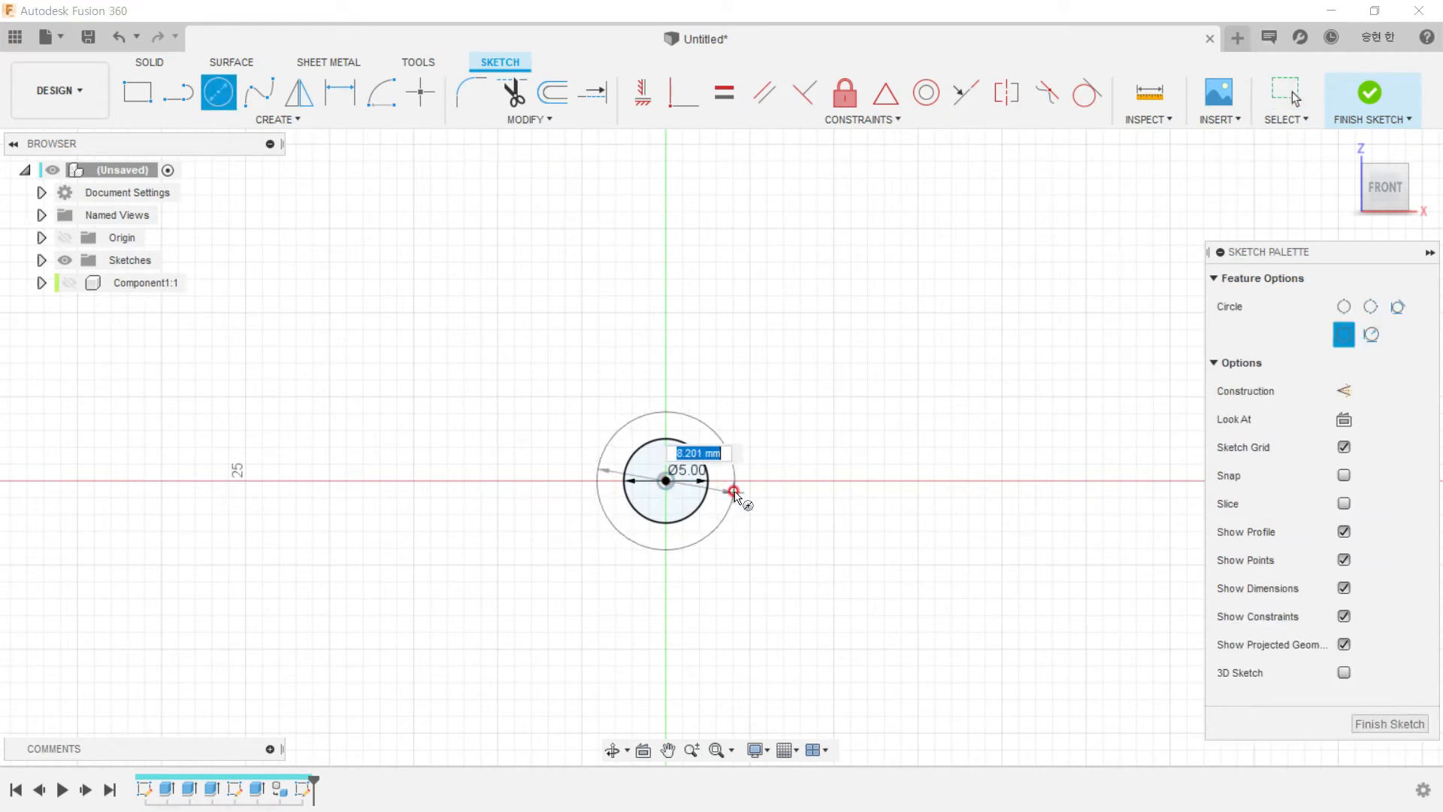
pyautogui.write('12')
pyautogui.press('Return')
pyautogui.press('Escape')
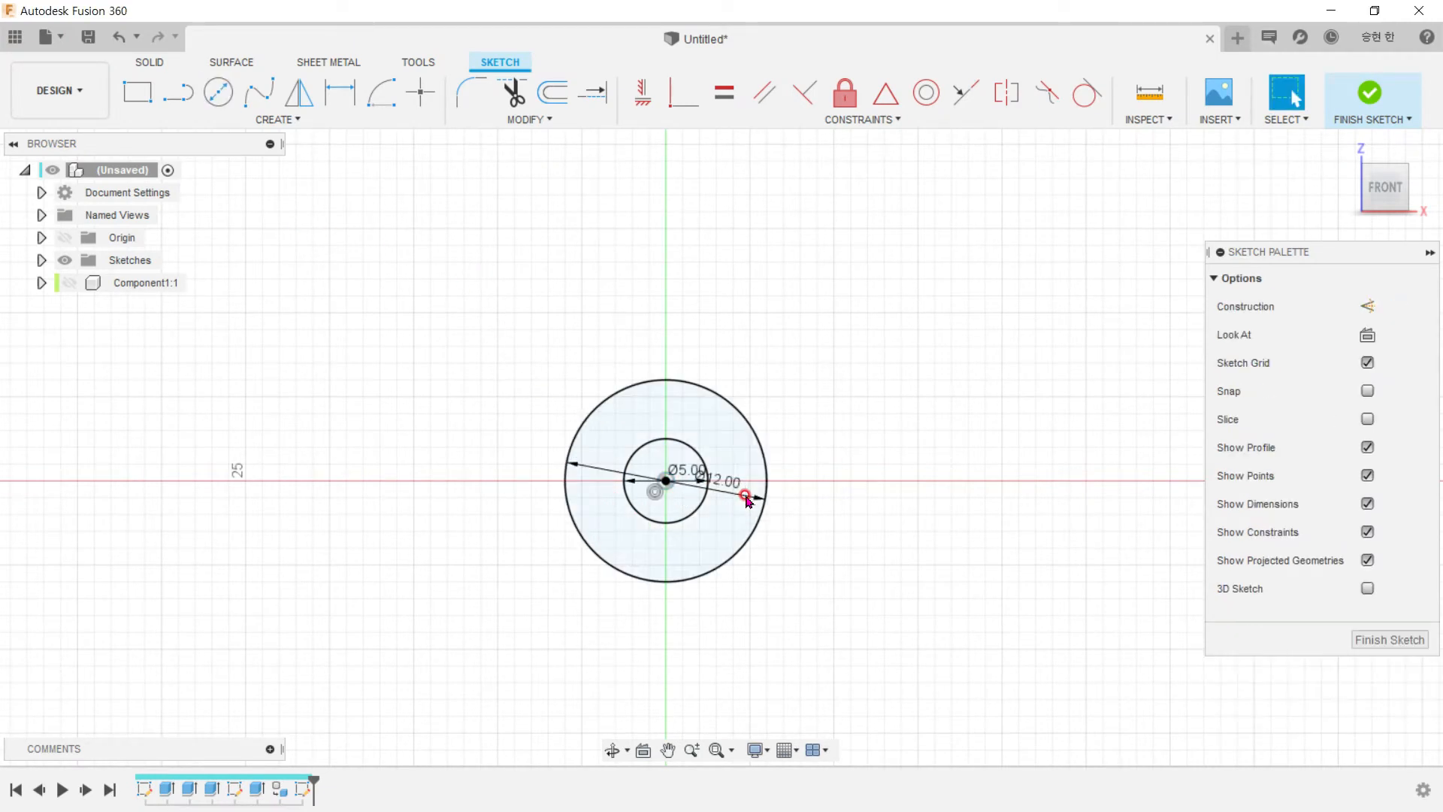
# Step: Switch to the PDF drawing and read part 2's lever profile dimensions and the note on unspecified rounds
pyautogui.hotkey('alt', 'Tab')
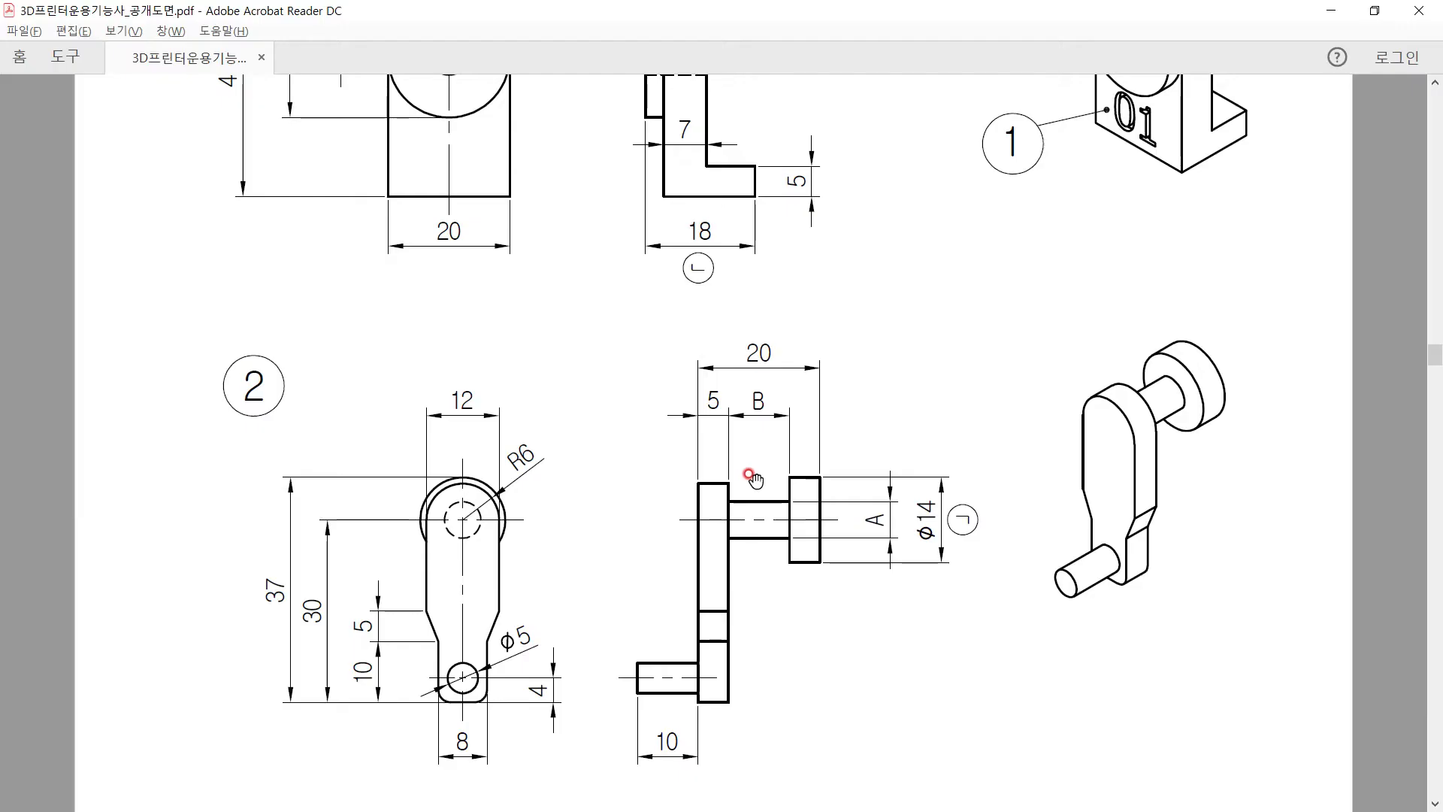
pyautogui.scroll(-5, 632, 444)
pyautogui.scroll(-15, 751, 413)
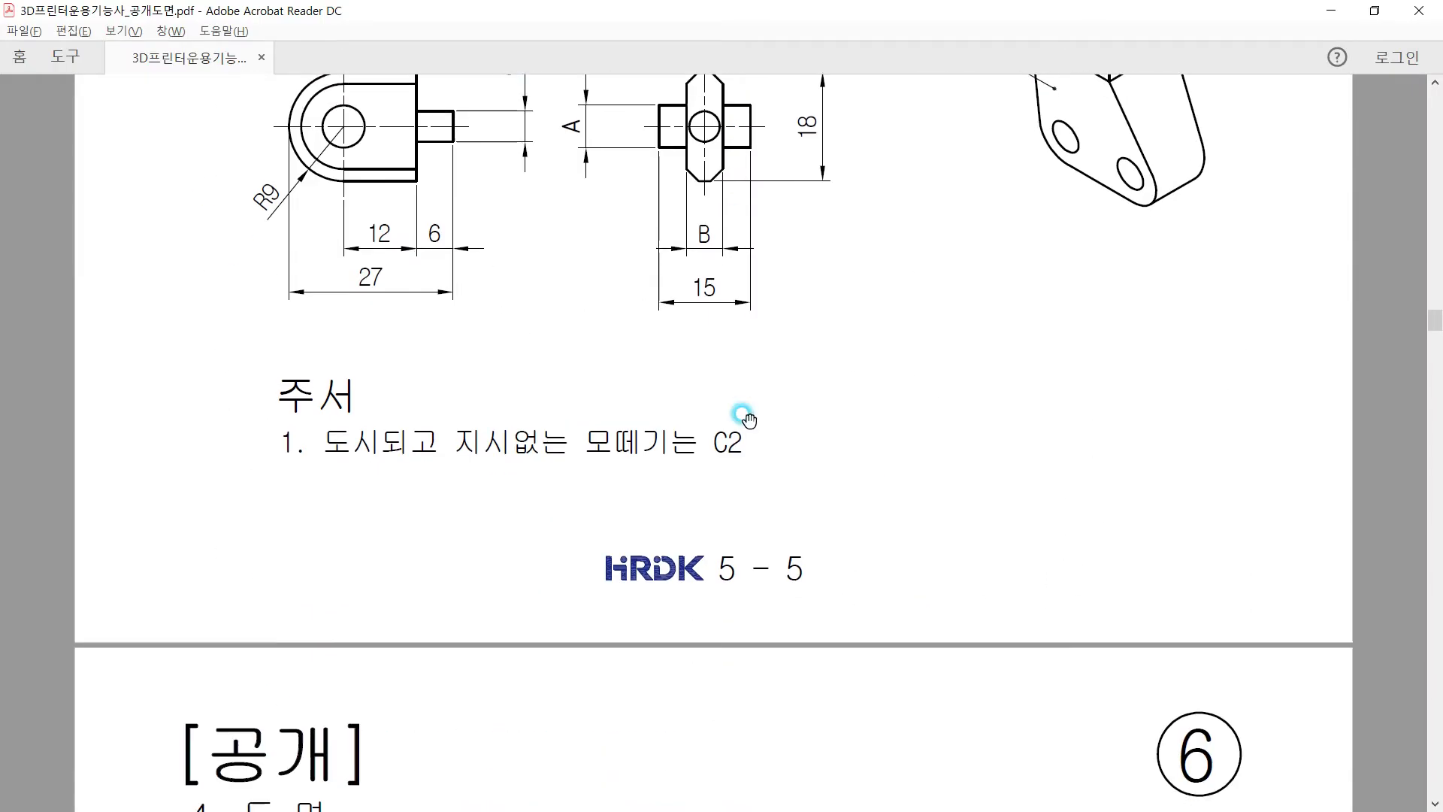
pyautogui.scroll(-10, 774, 510)
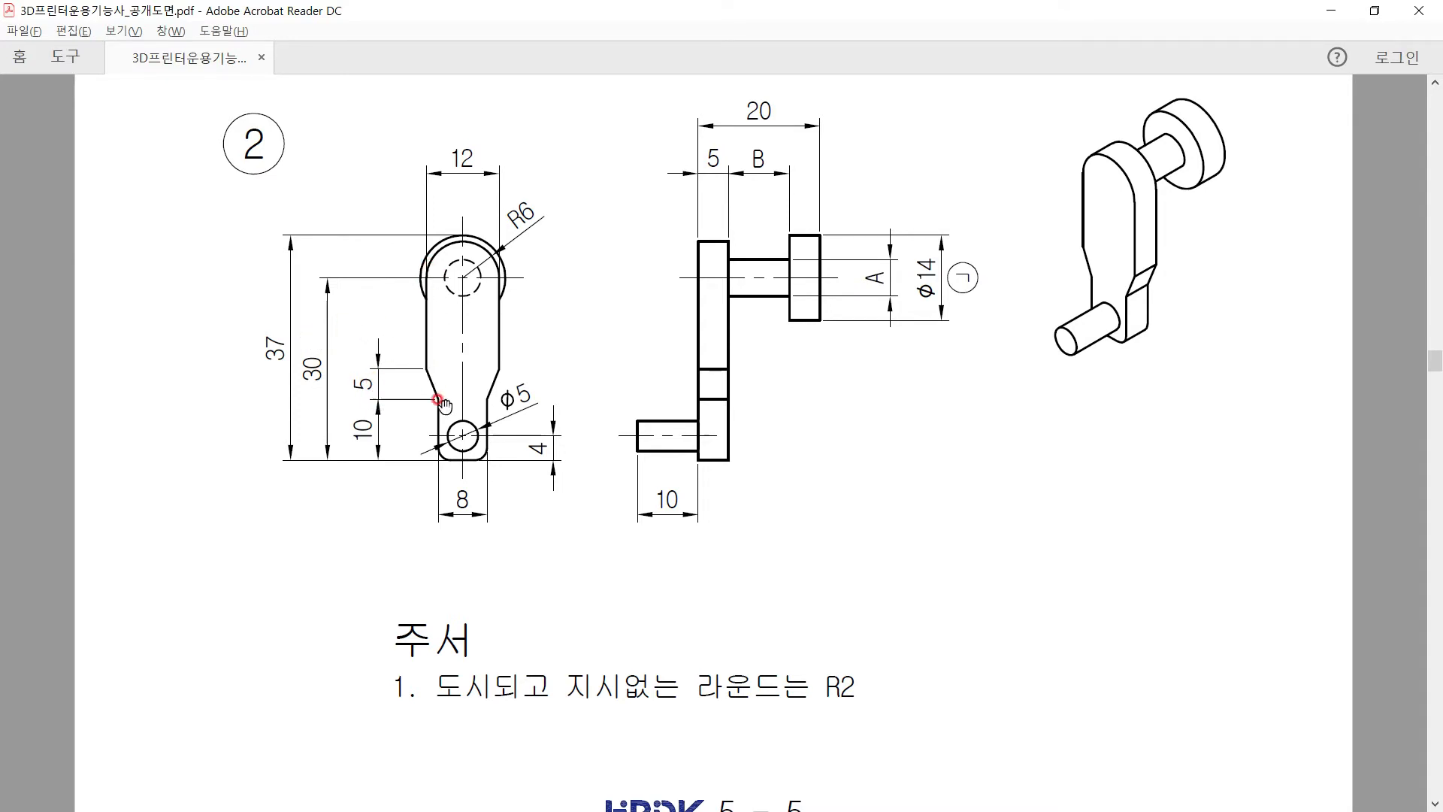
# Step: Return to Fusion 360 and draw a 15 mm vertical line downward from the left side of the 12 mm circle
pyautogui.hotkey('alt', 'Tab')
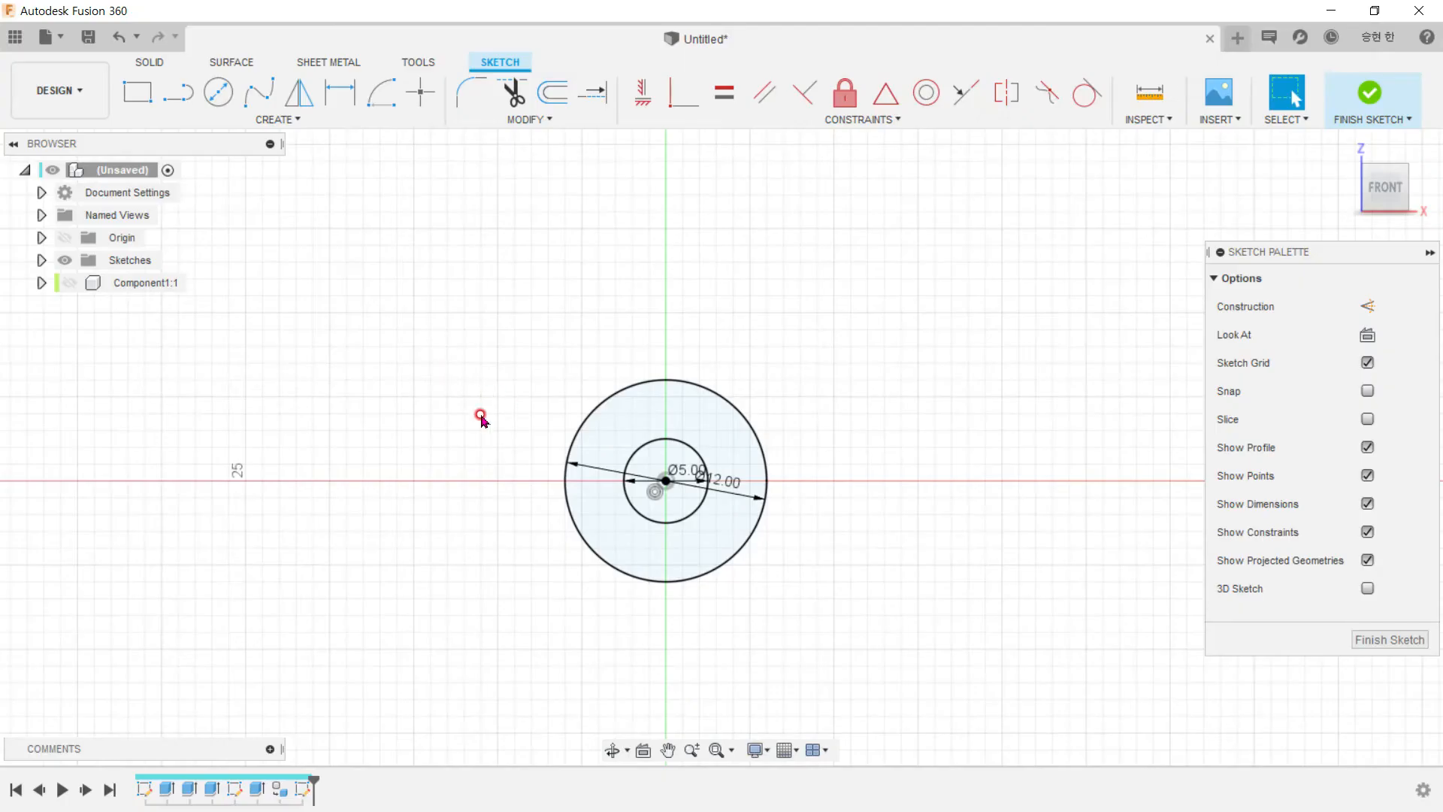
pyautogui.scroll(-1, 553, 427)
pyautogui.moveTo(542, 517); pyautogui.dragTo(545, 301, button='middle')
pyautogui.click(178, 92)
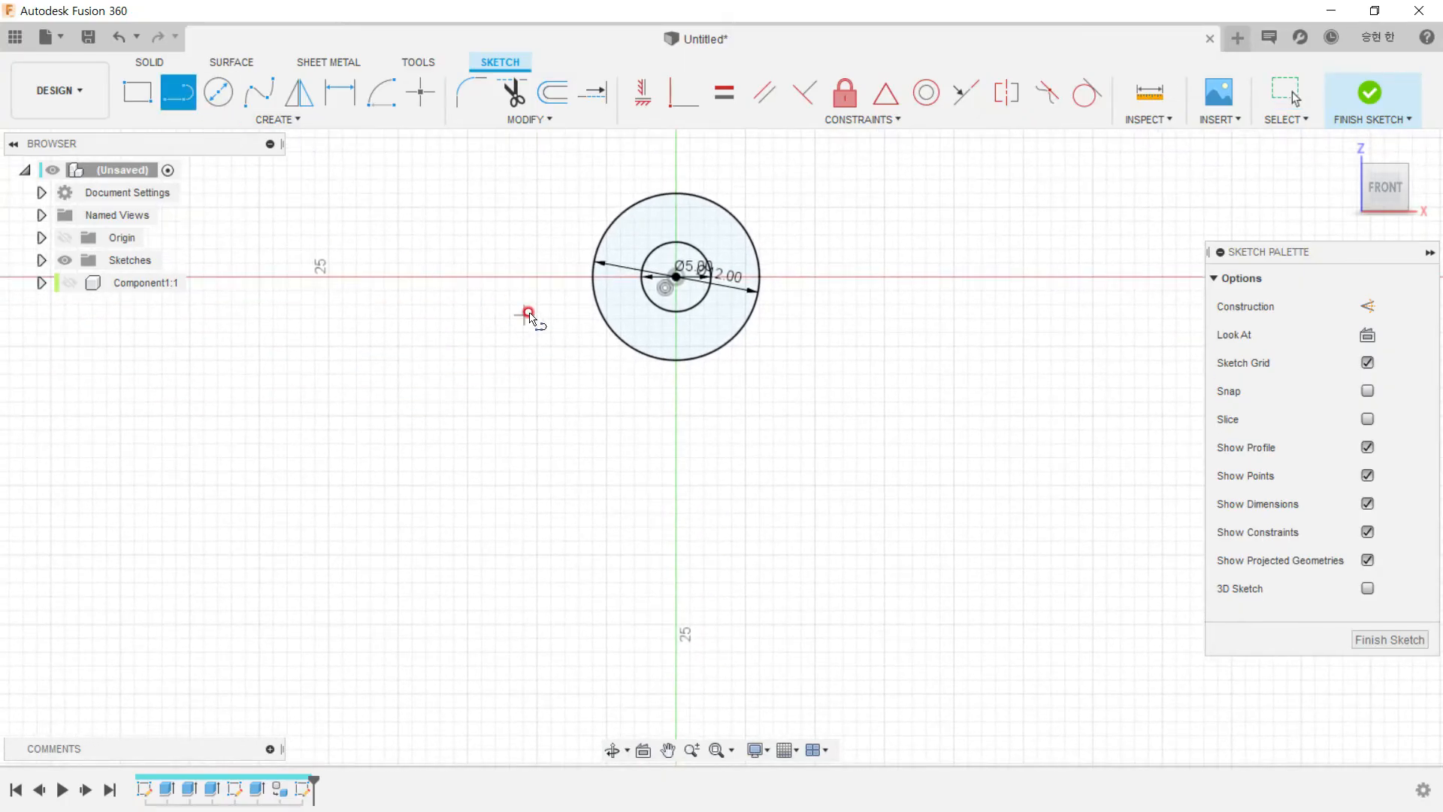
pyautogui.click(593, 278)
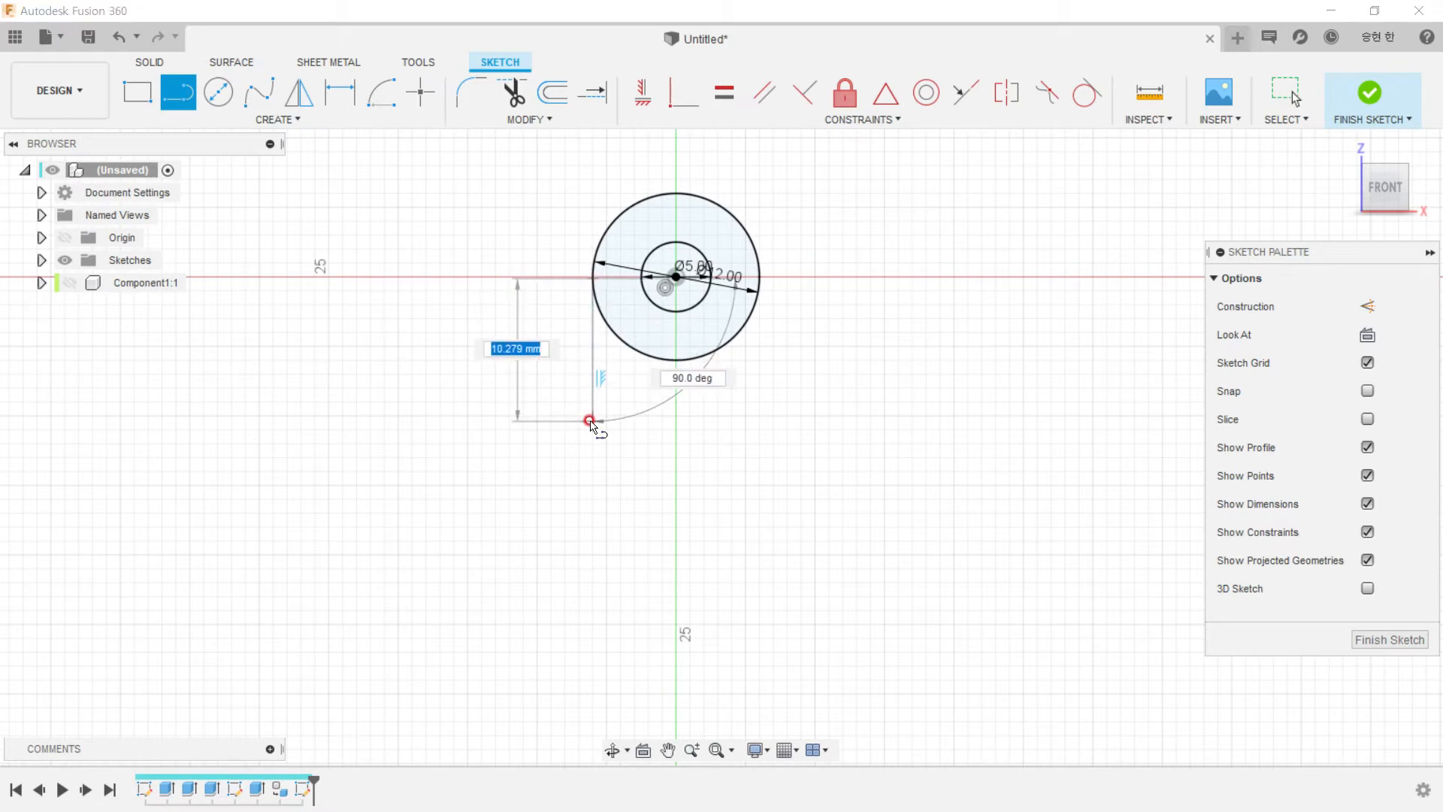
pyautogui.write('15')
pyautogui.press('Return')
# Step: Continue the lever outline with an inward-slanting segment and a vertical segment below it, checking the shape against the PDF drawing
pyautogui.moveTo(629, 558); pyautogui.dragTo(606, 419, button='middle')
pyautogui.hotkey('alt', 'Tab')
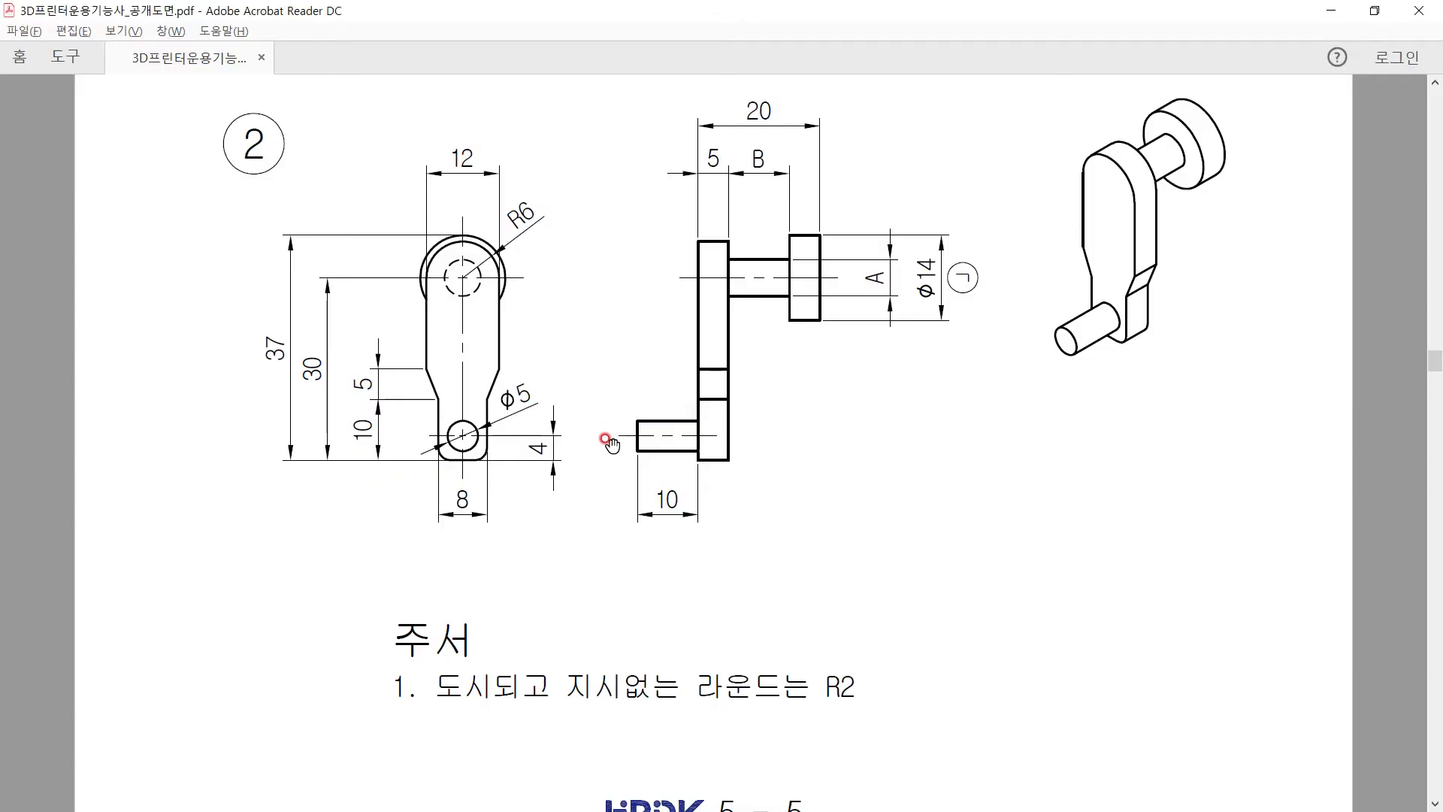
pyautogui.hotkey('alt', 'Tab')
pyautogui.click(611, 439)
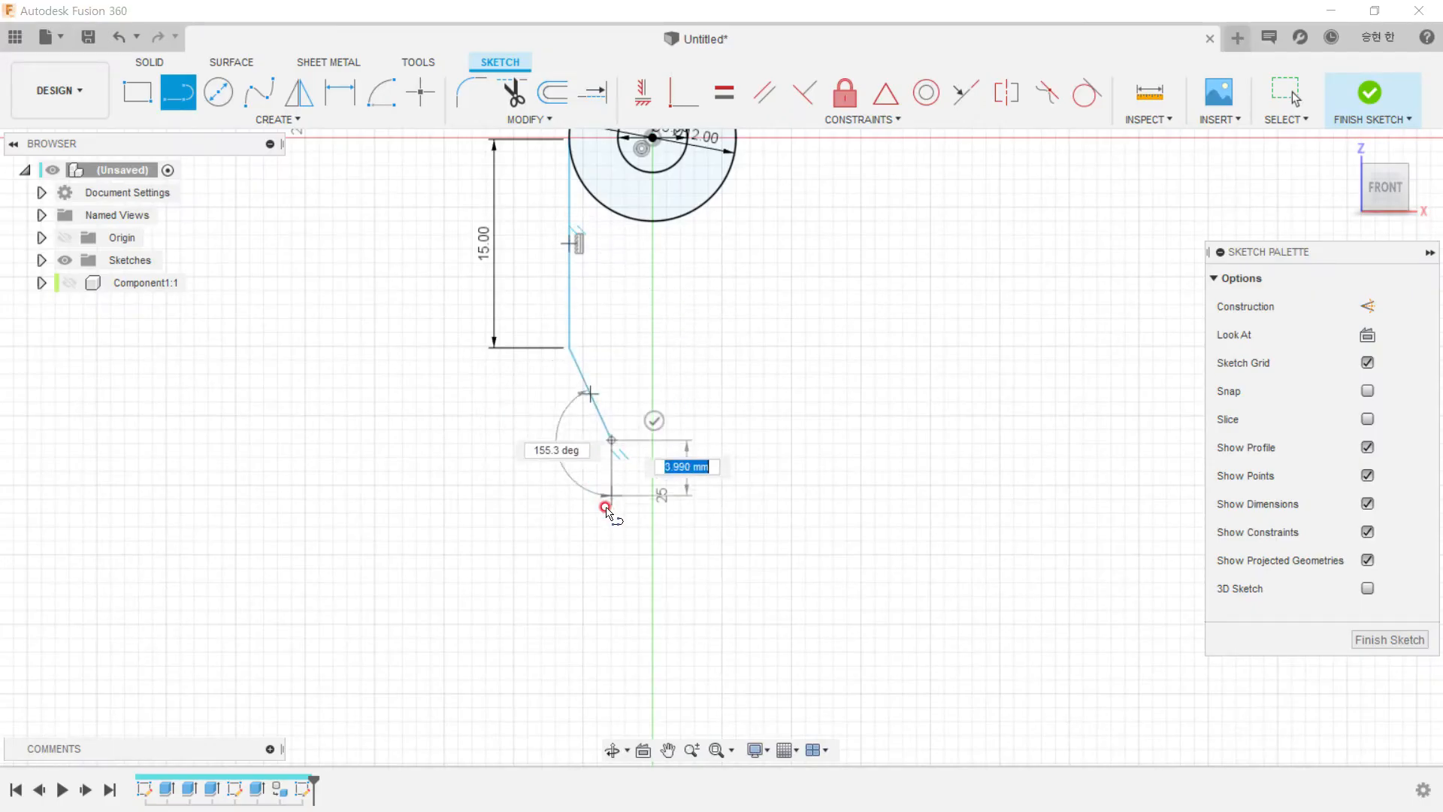
pyautogui.click(608, 554)
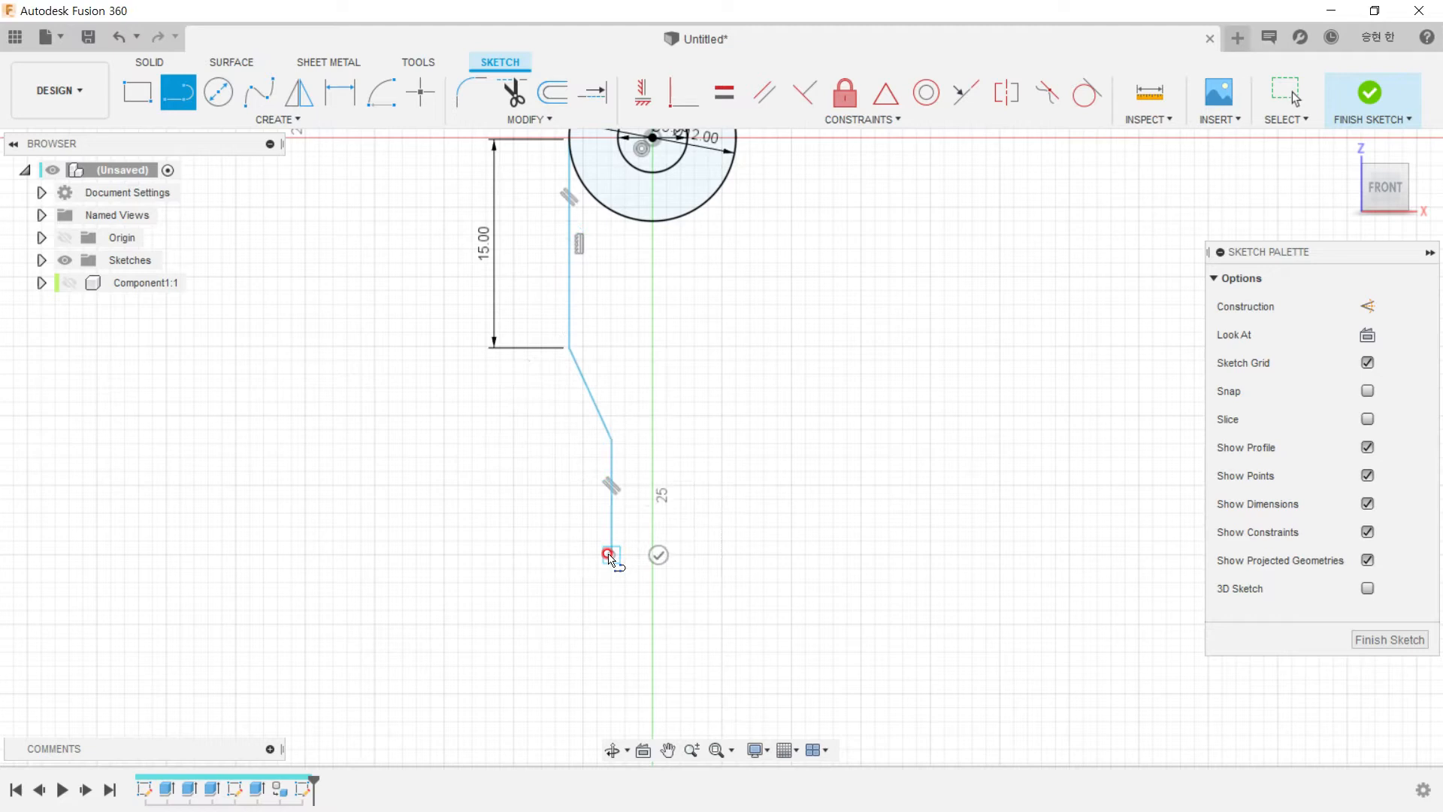
pyautogui.press('Escape')
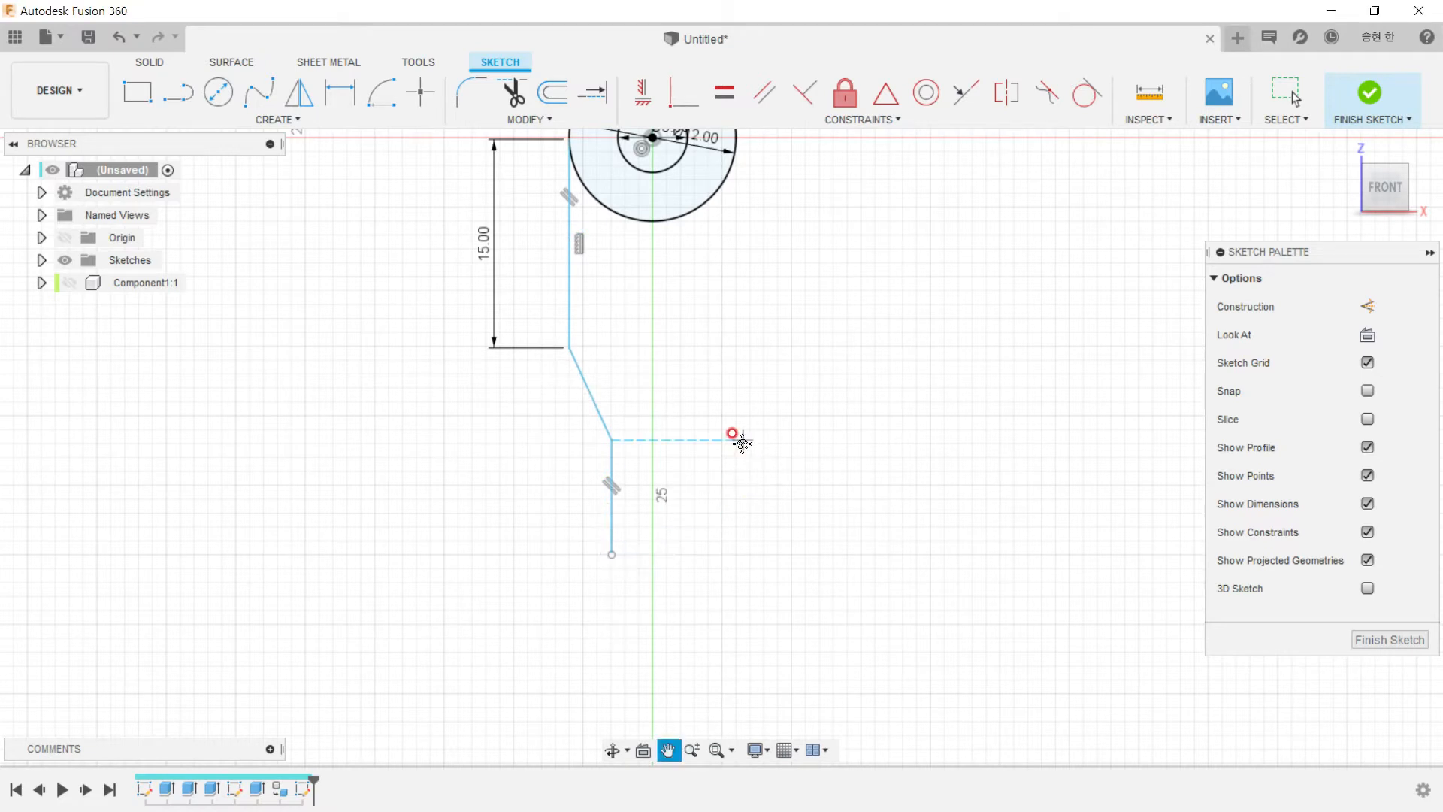
# Step: Apply a tangent constraint between the 12 mm circle and the upper vertical line
pyautogui.moveTo(735, 435); pyautogui.dragTo(744, 490, button='middle')
pyautogui.click(1087, 93)
pyautogui.click(601, 279)
pyautogui.click(573, 279)
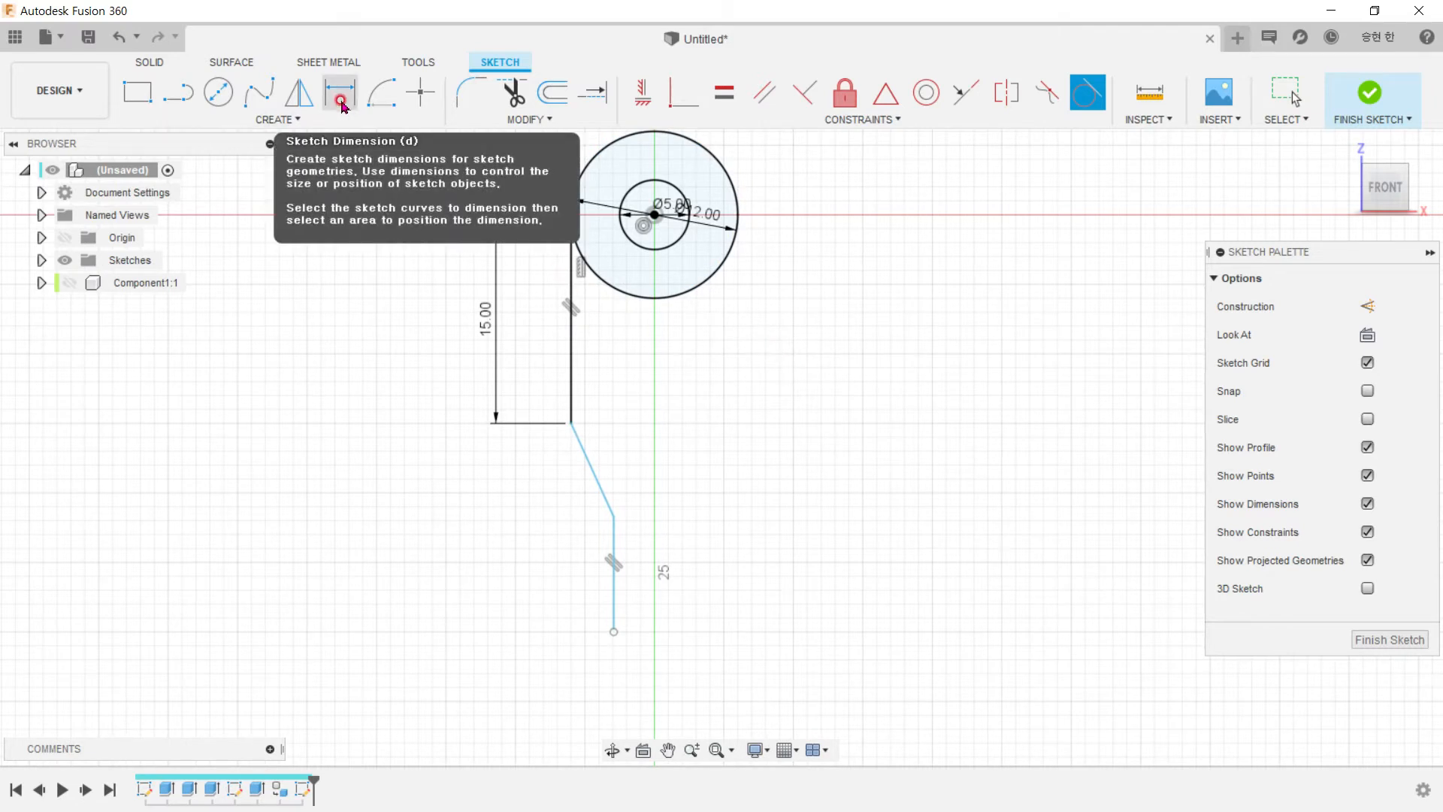
# Step: Mirror the three outline lines about the vertical origin axis, showing the origin to select it
pyautogui.click(300, 91)
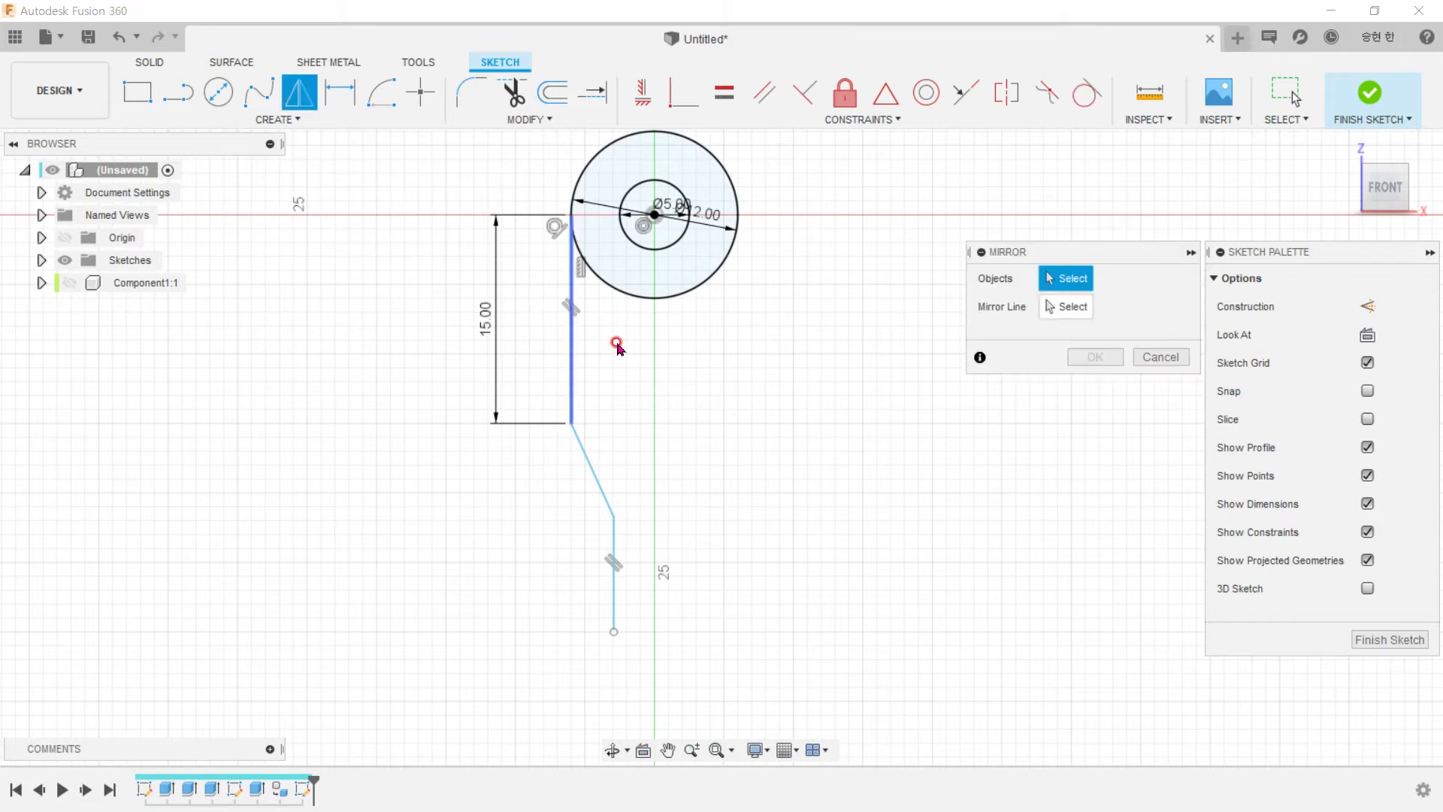
pyautogui.click(571, 359)
pyautogui.click(592, 454)
pyautogui.click(615, 545)
pyautogui.click(1080, 315)
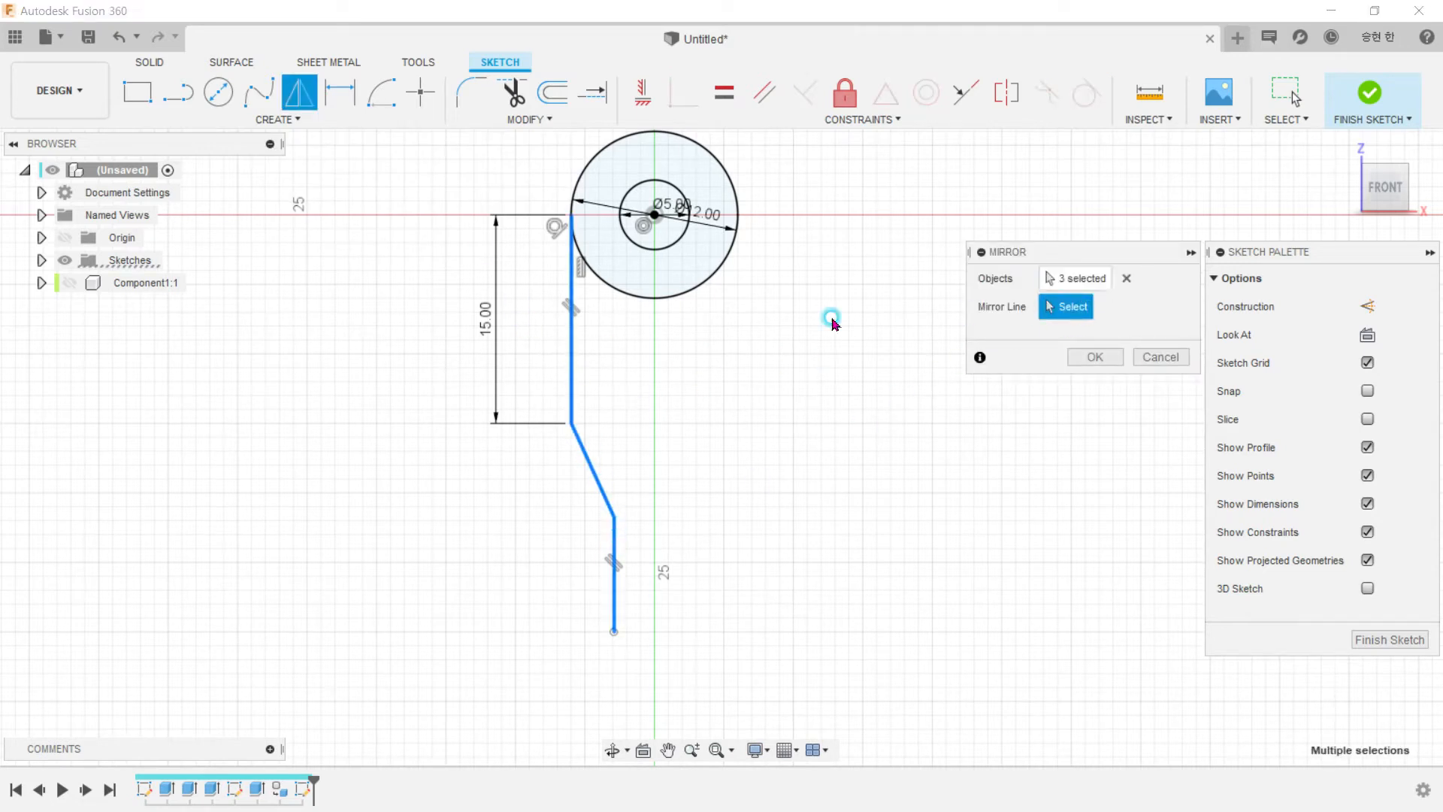
pyautogui.click(65, 238)
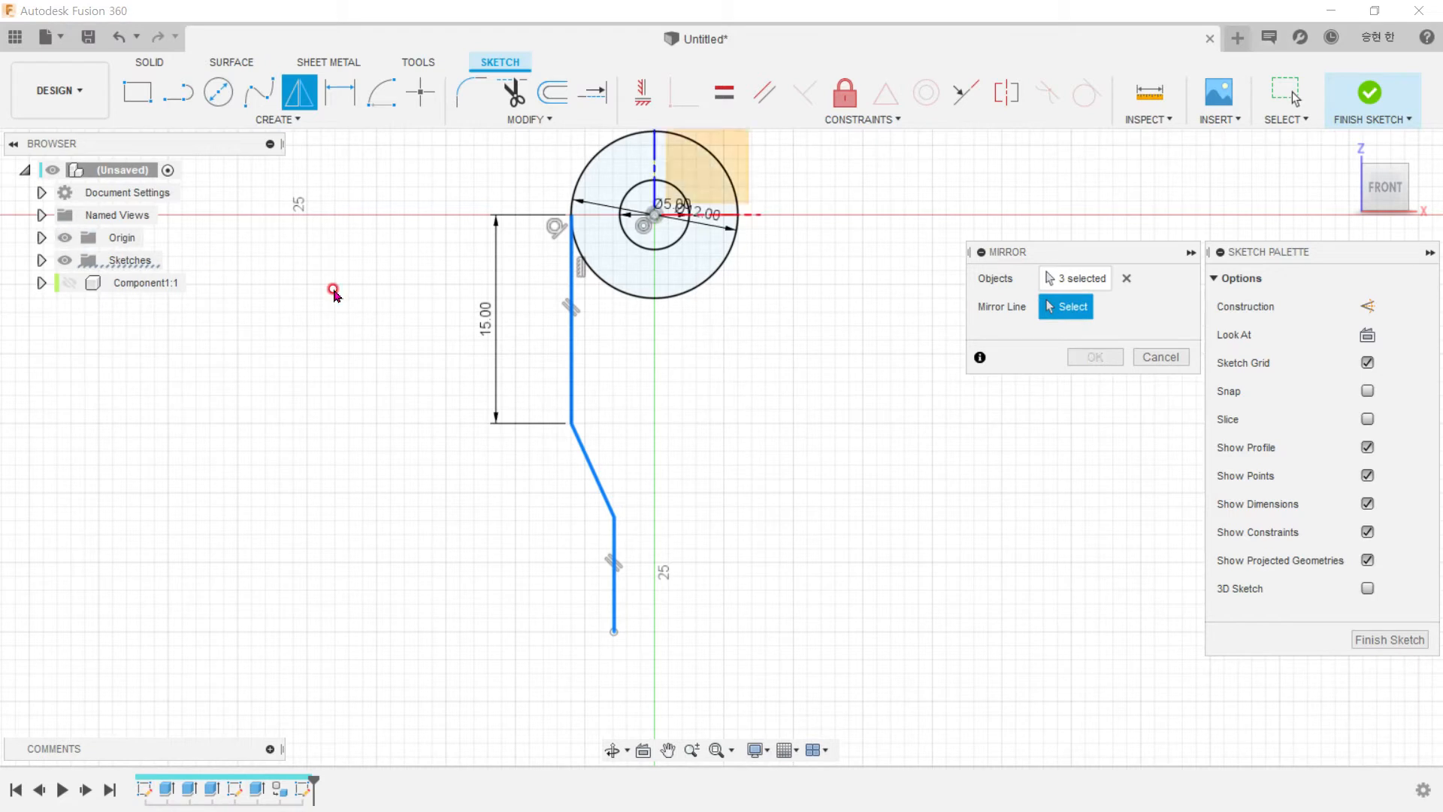
pyautogui.click(655, 166)
pyautogui.click(1082, 357)
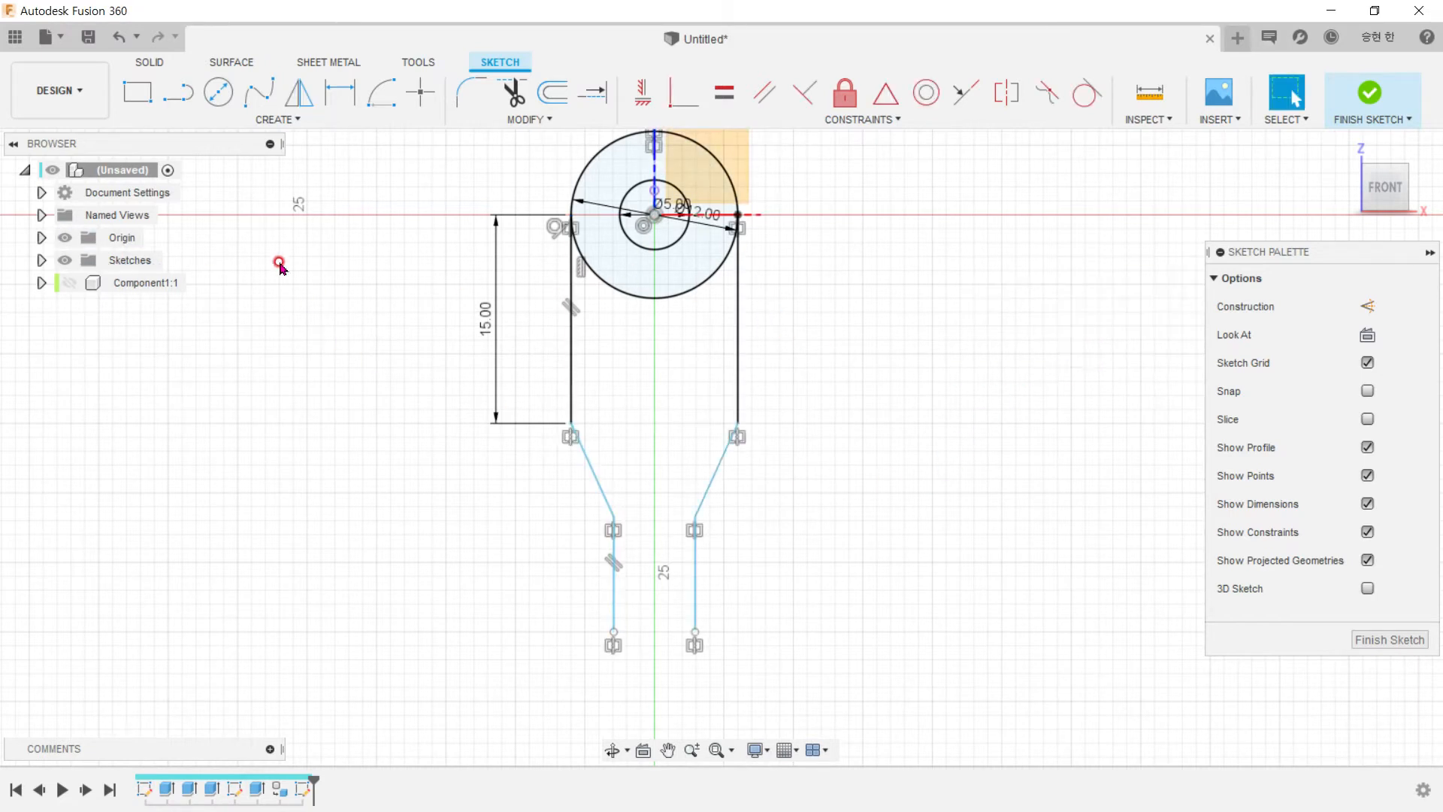
# Step: Close the lever profile with a horizontal line joining the lower ends of the two vertical segments
pyautogui.click(178, 92)
pyautogui.click(606, 649)
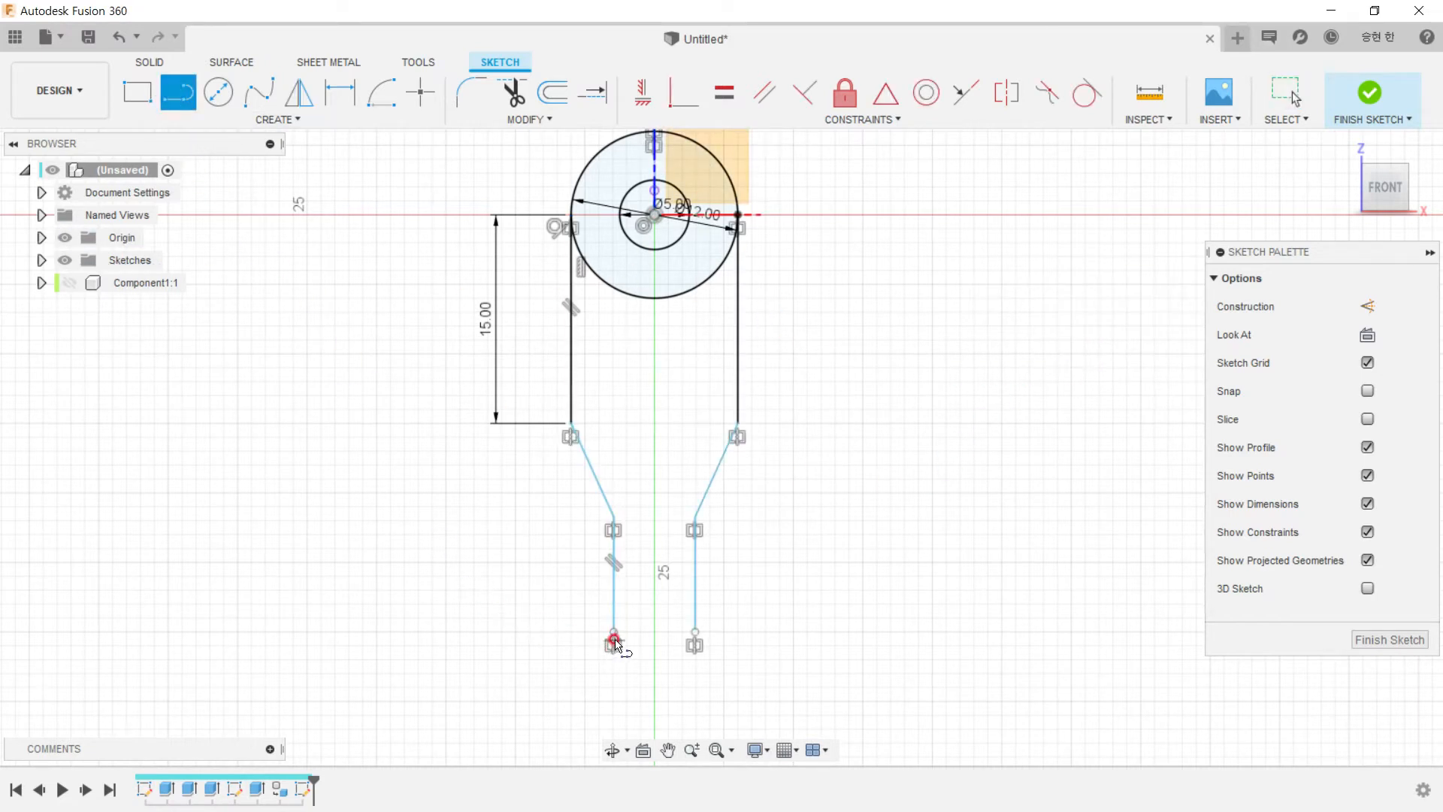
pyautogui.click(615, 634)
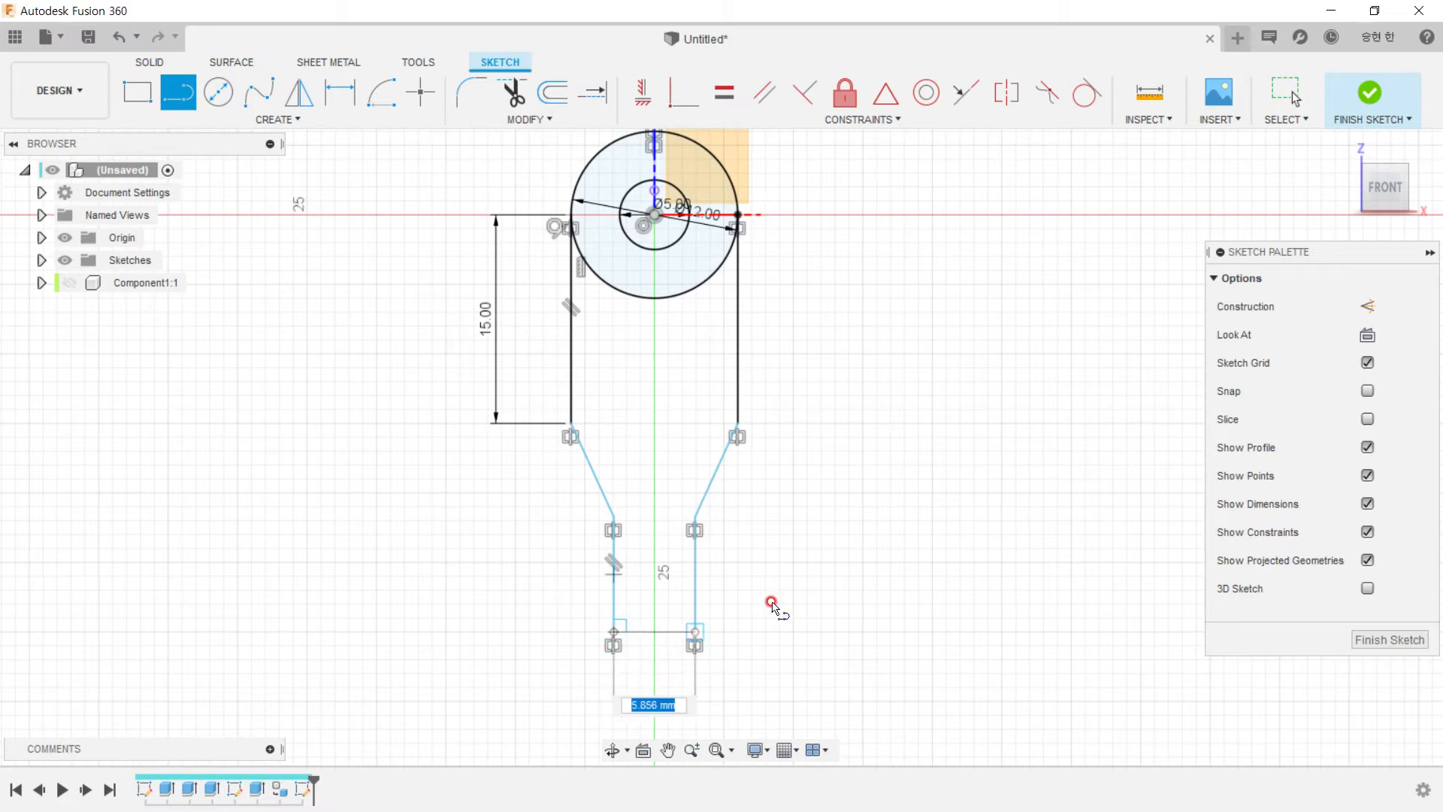
# Step: Dimension the horizontal line at the lower end of the lever profile to 8 mm
pyautogui.click(340, 93)
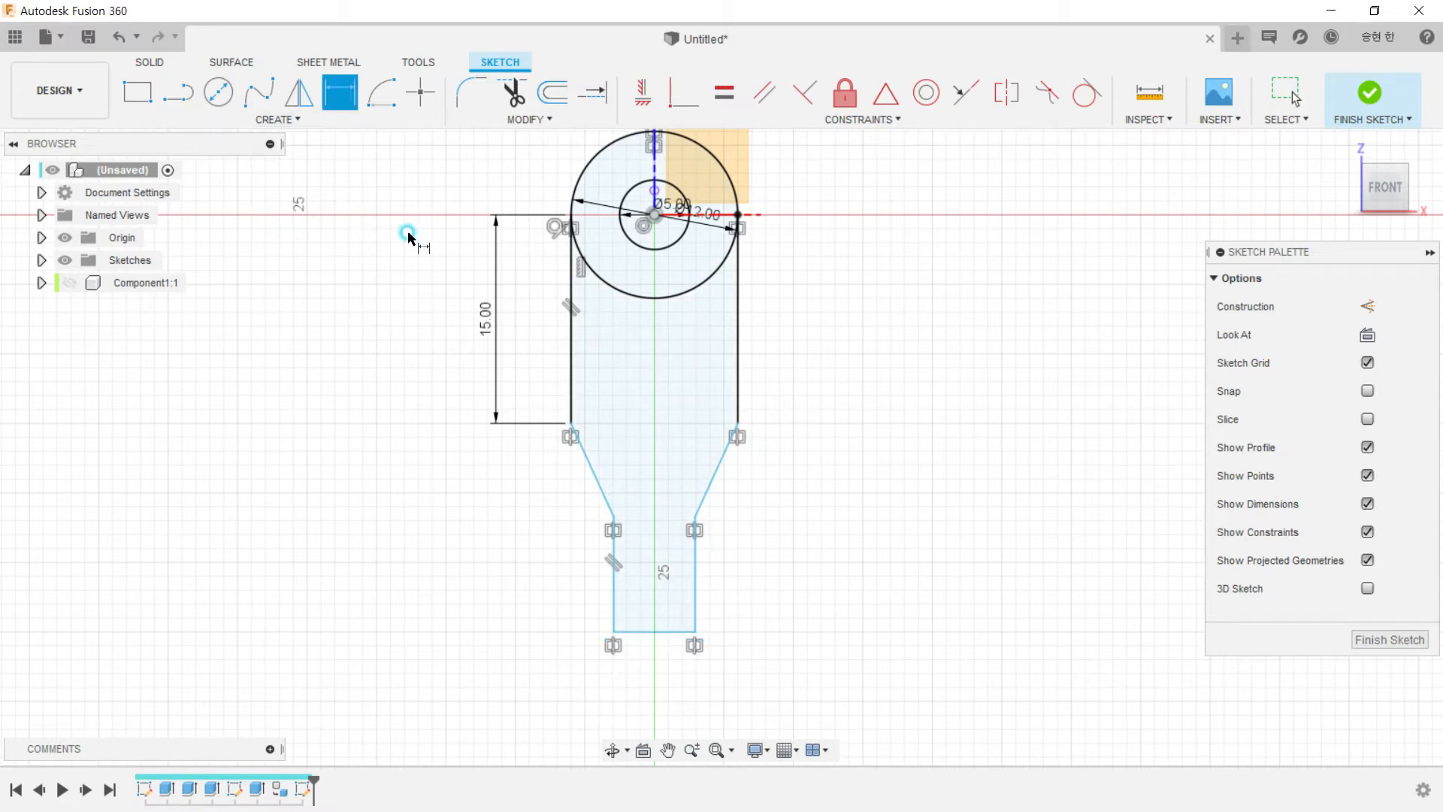
pyautogui.click(671, 635)
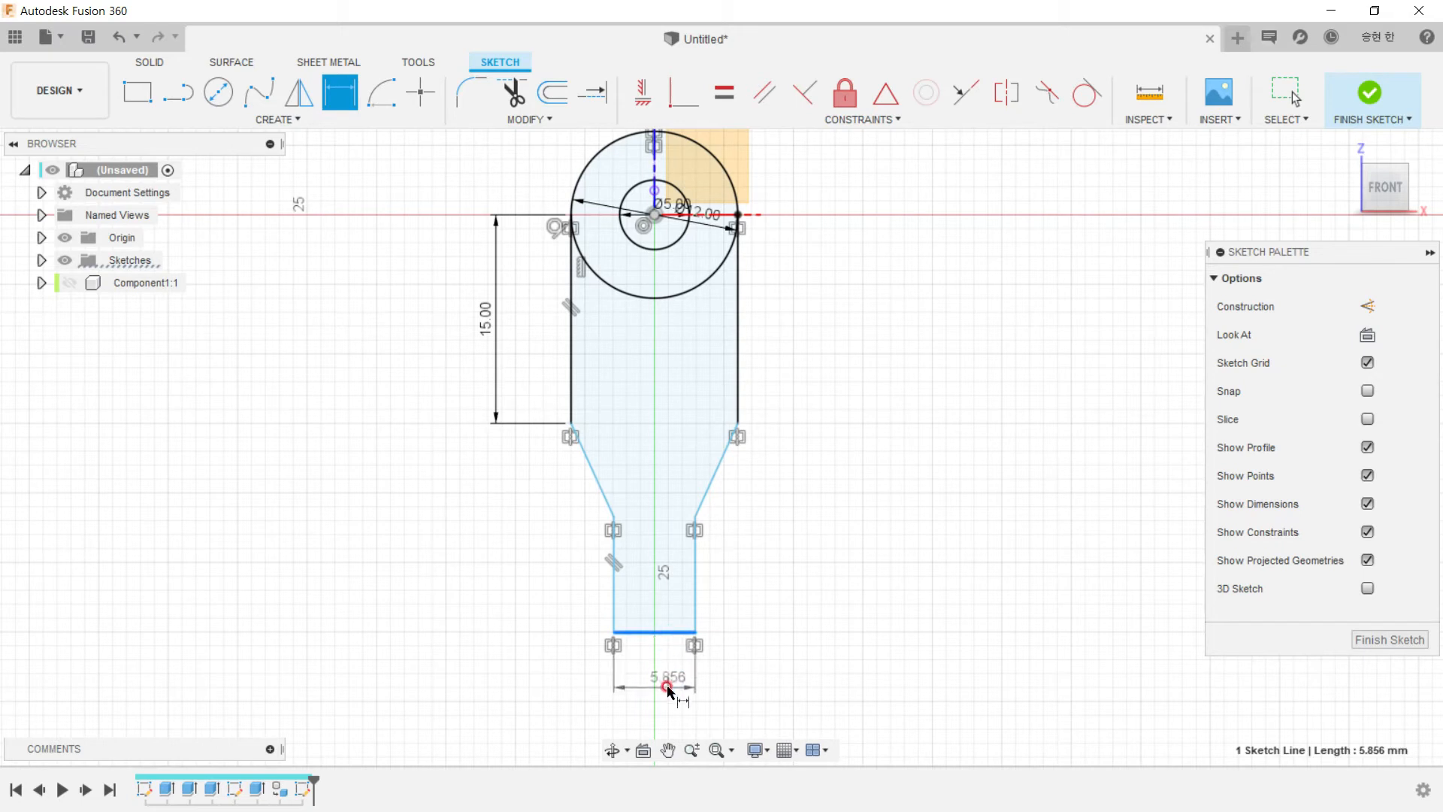
pyautogui.click(649, 673)
pyautogui.write('8')
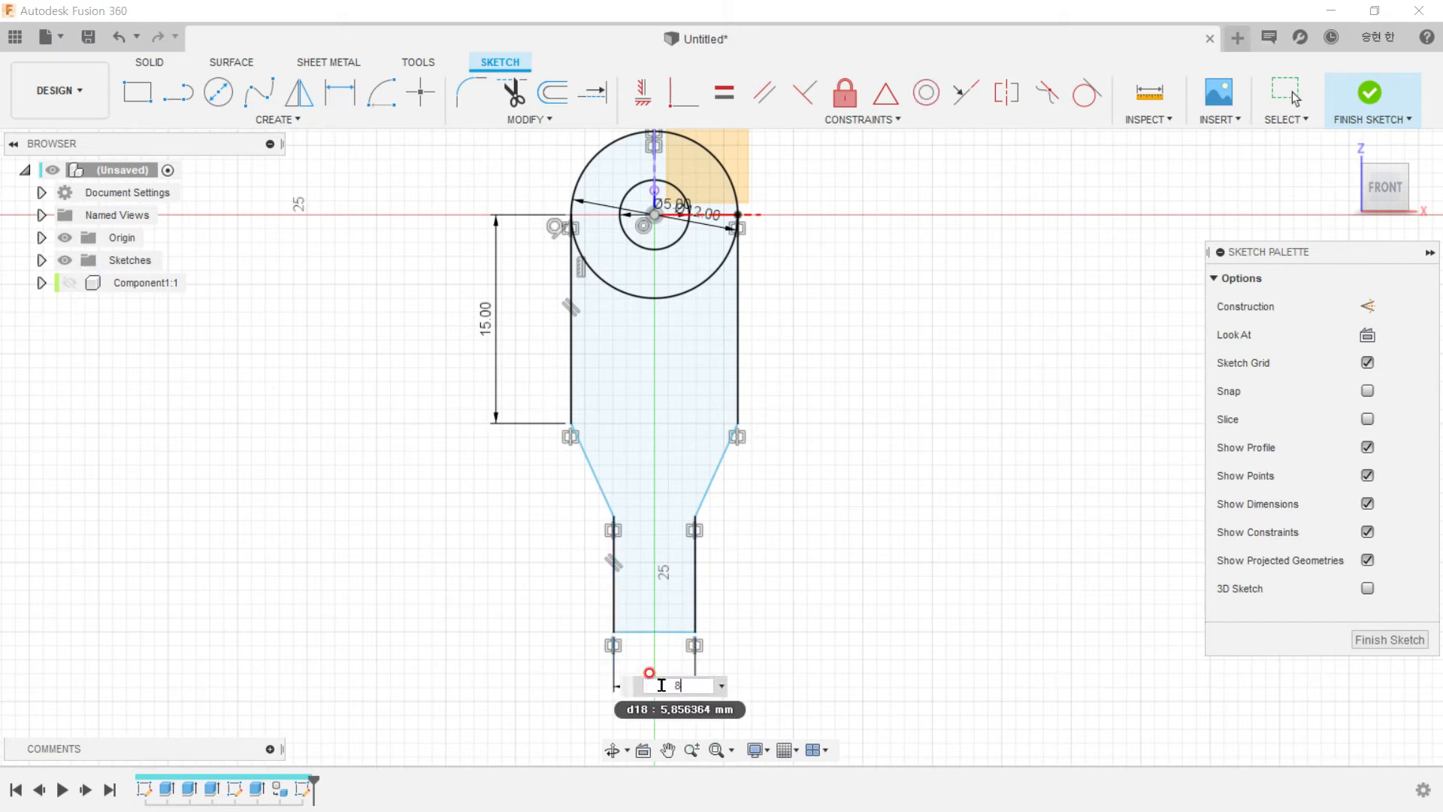
pyautogui.press('Return')
# Step: Check the PDF drawing and dimension the vertical height between the slanted segment's endpoints to 5 mm
pyautogui.hotkey('alt', 'Tab')
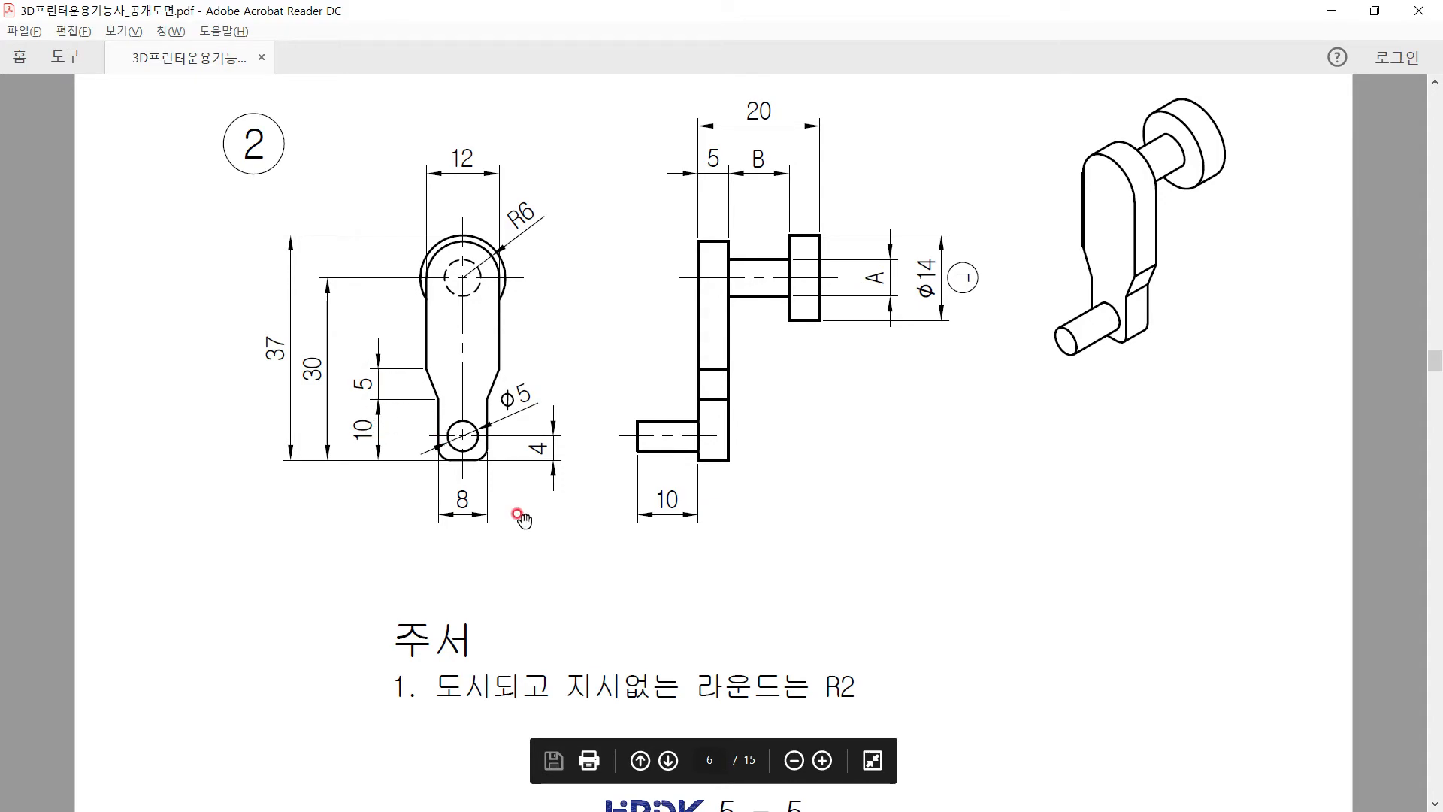
pyautogui.hotkey('alt', 'Tab')
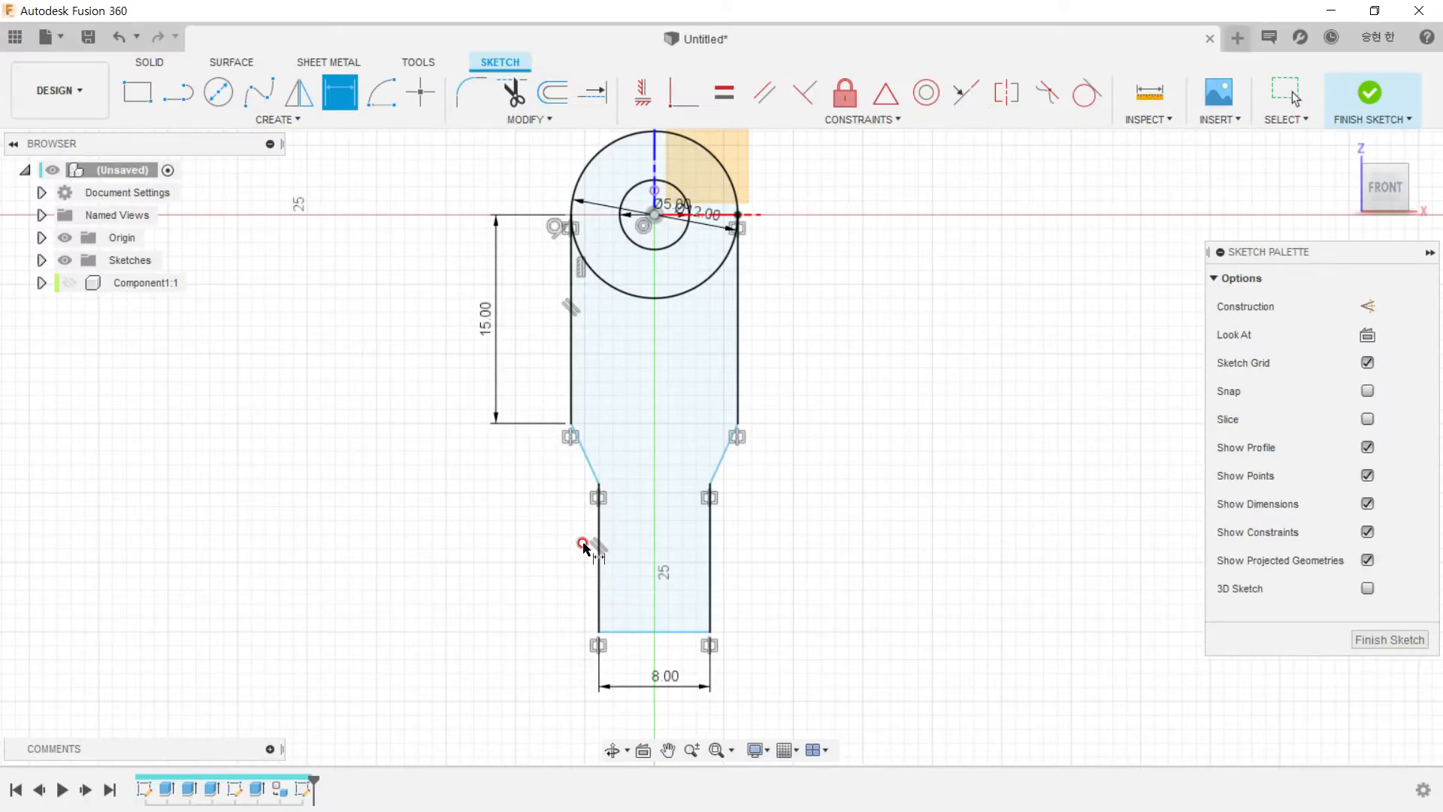
pyautogui.click(571, 423)
pyautogui.click(598, 484)
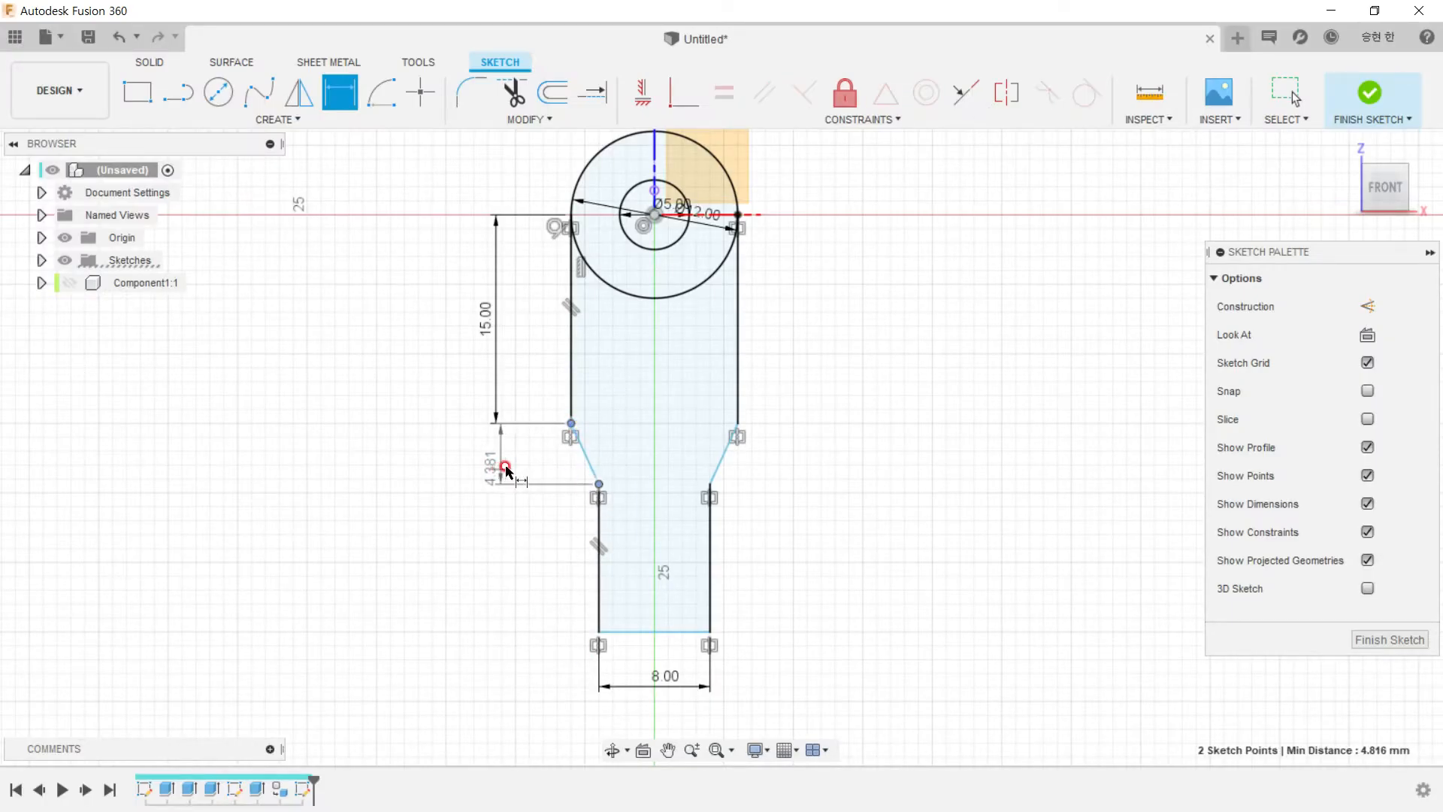
pyautogui.click(507, 456)
pyautogui.write('5')
pyautogui.press('Return')
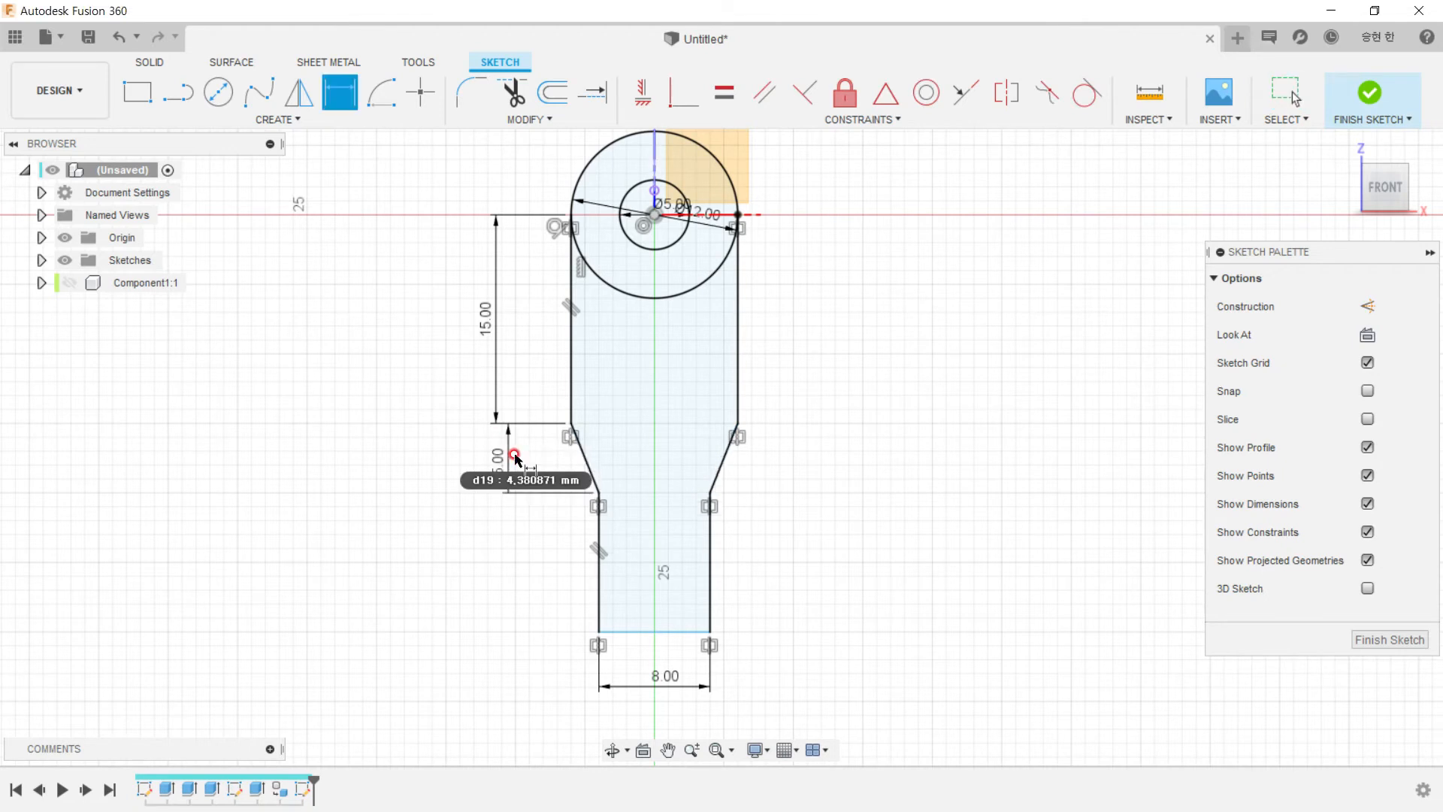
# Step: Dimension the lower vertical segment of the lever outline to 10 mm
pyautogui.click(599, 573)
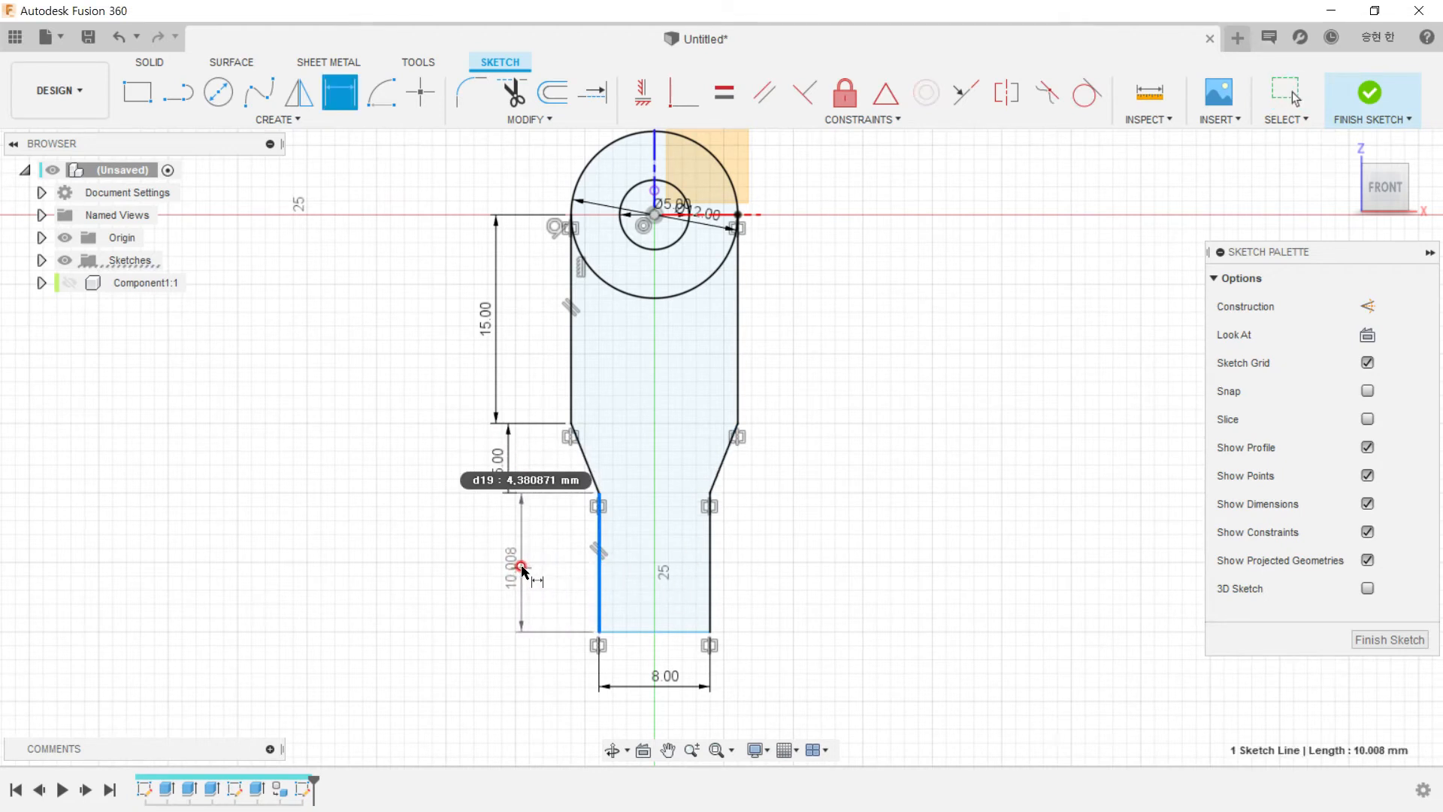
pyautogui.click(520, 568)
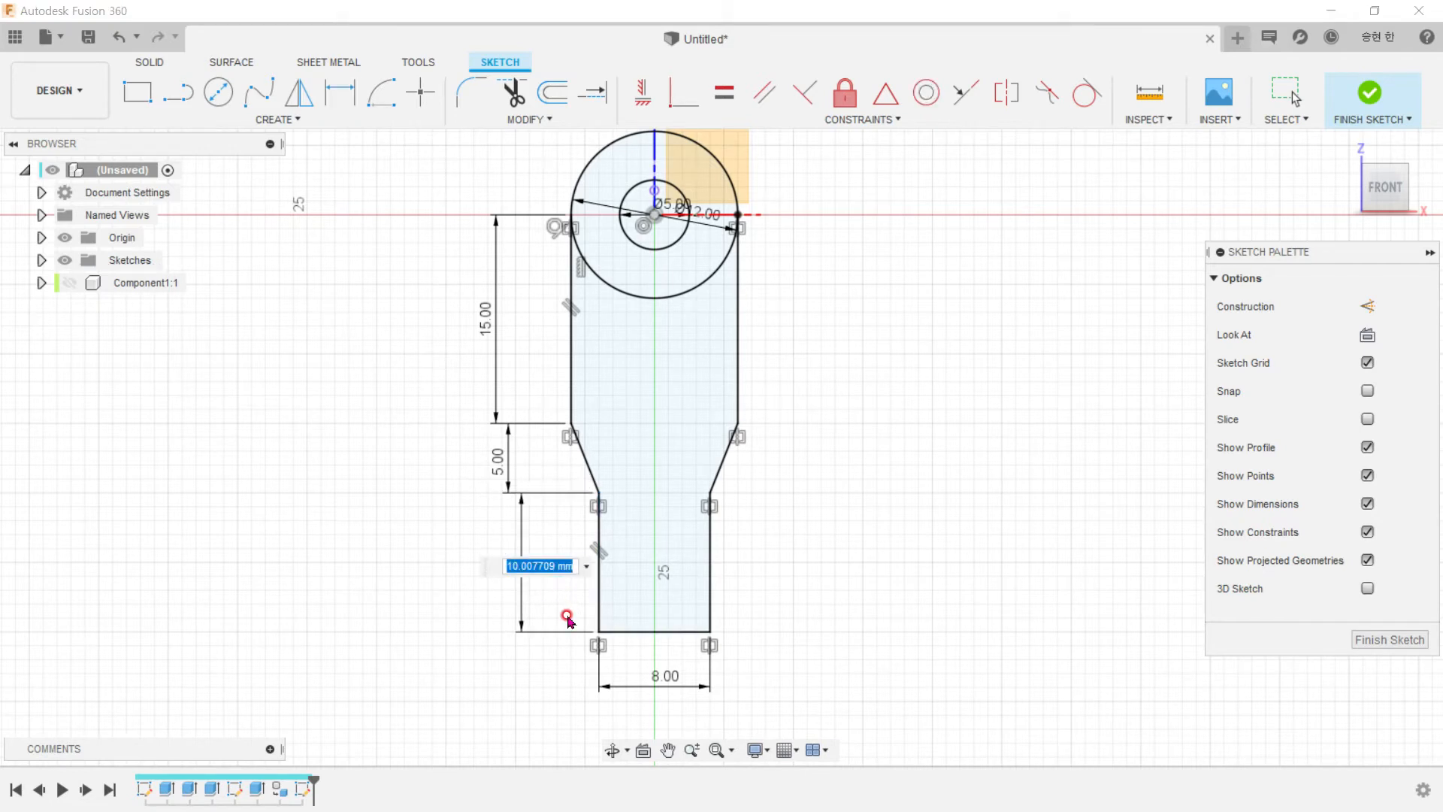
pyautogui.scroll(5, 583, 254)
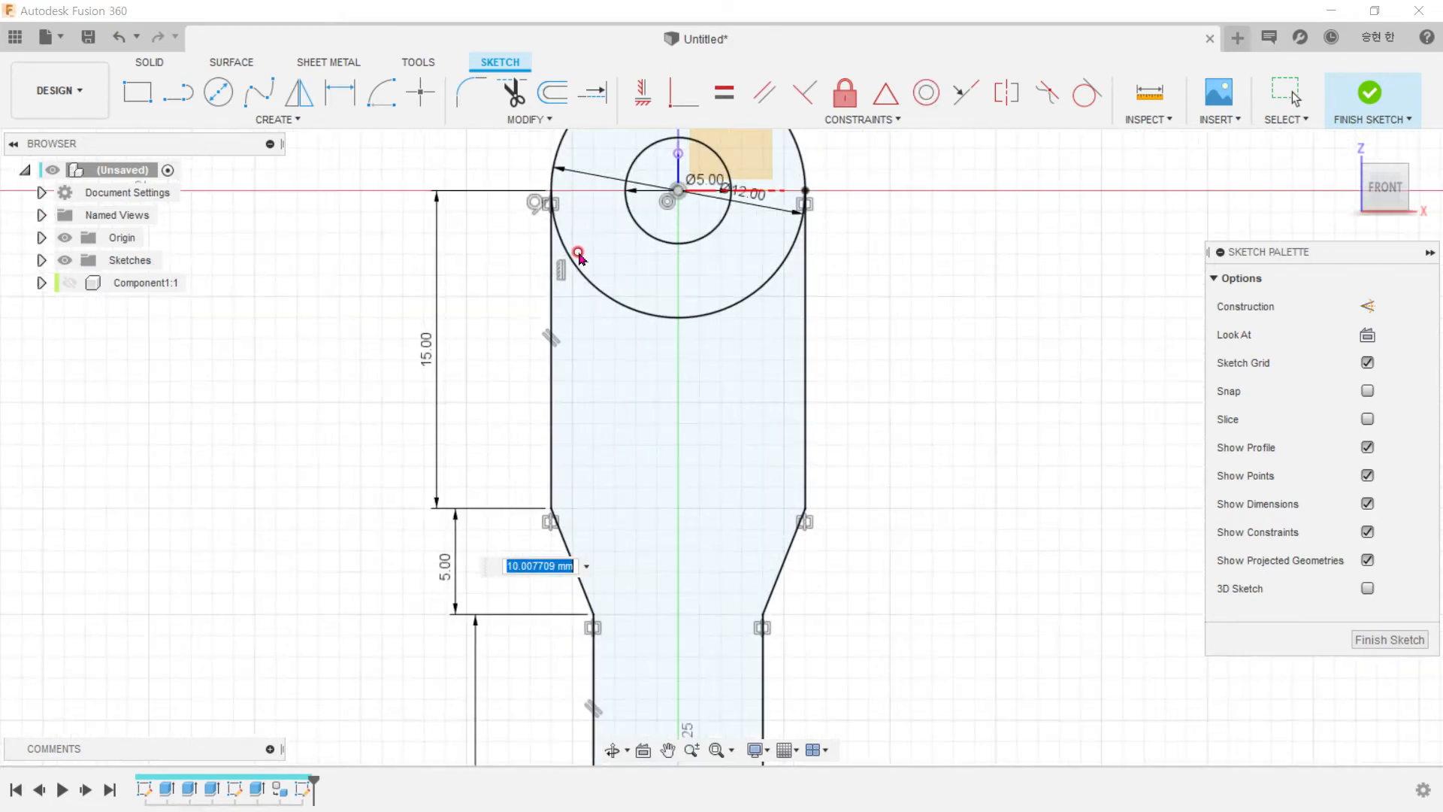
pyautogui.scroll(5, 519, 324)
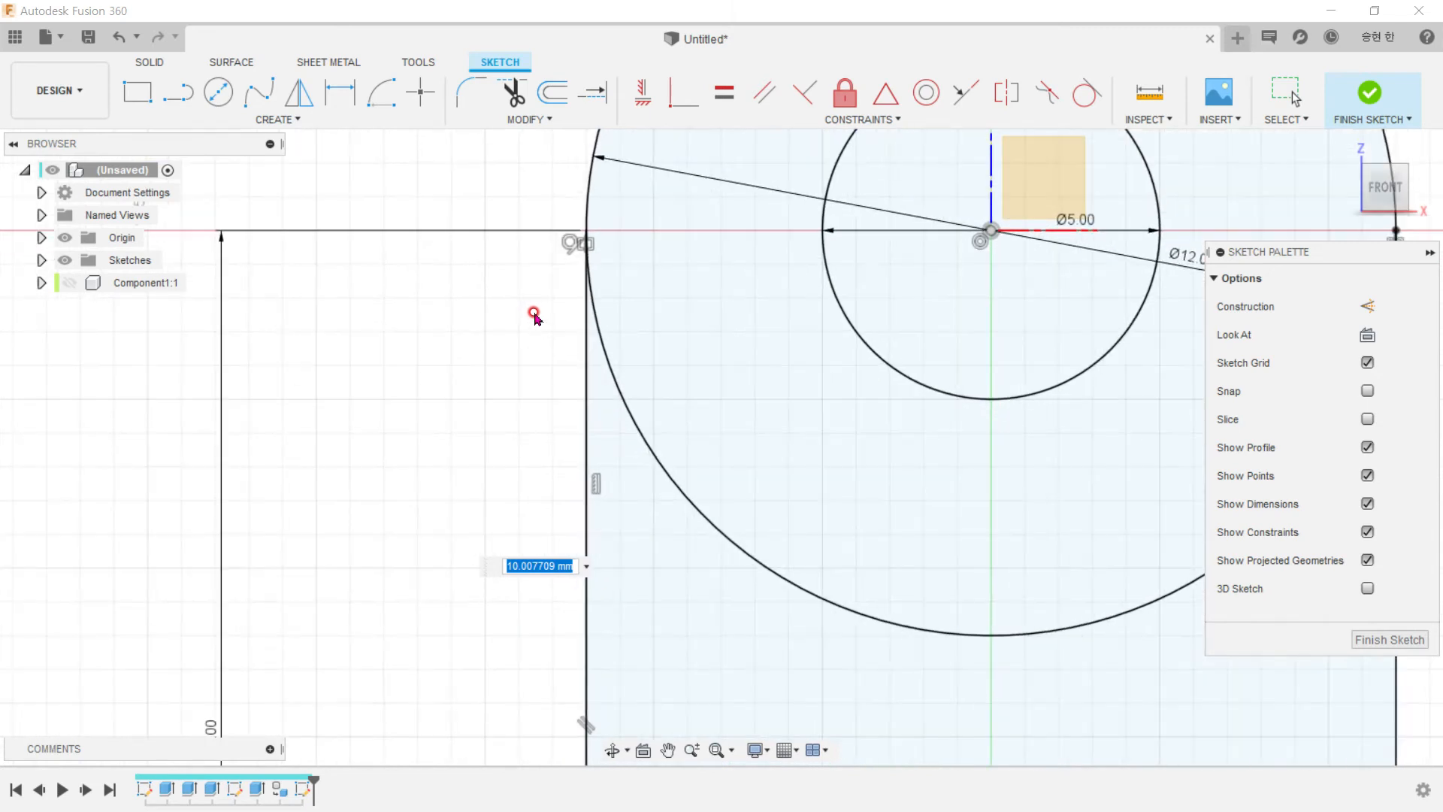
pyautogui.scroll(-10, 606, 295)
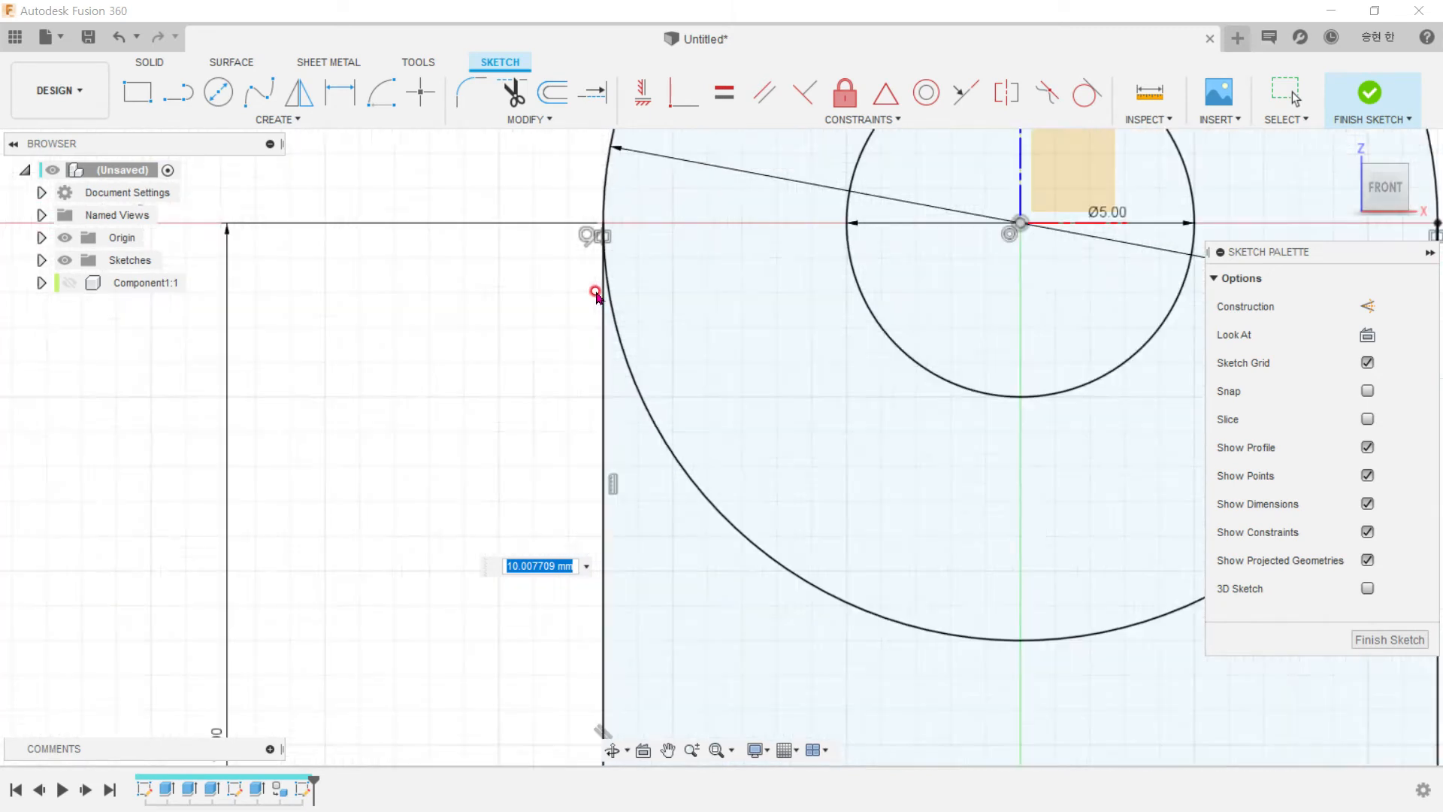
pyautogui.scroll(-1, 594, 301)
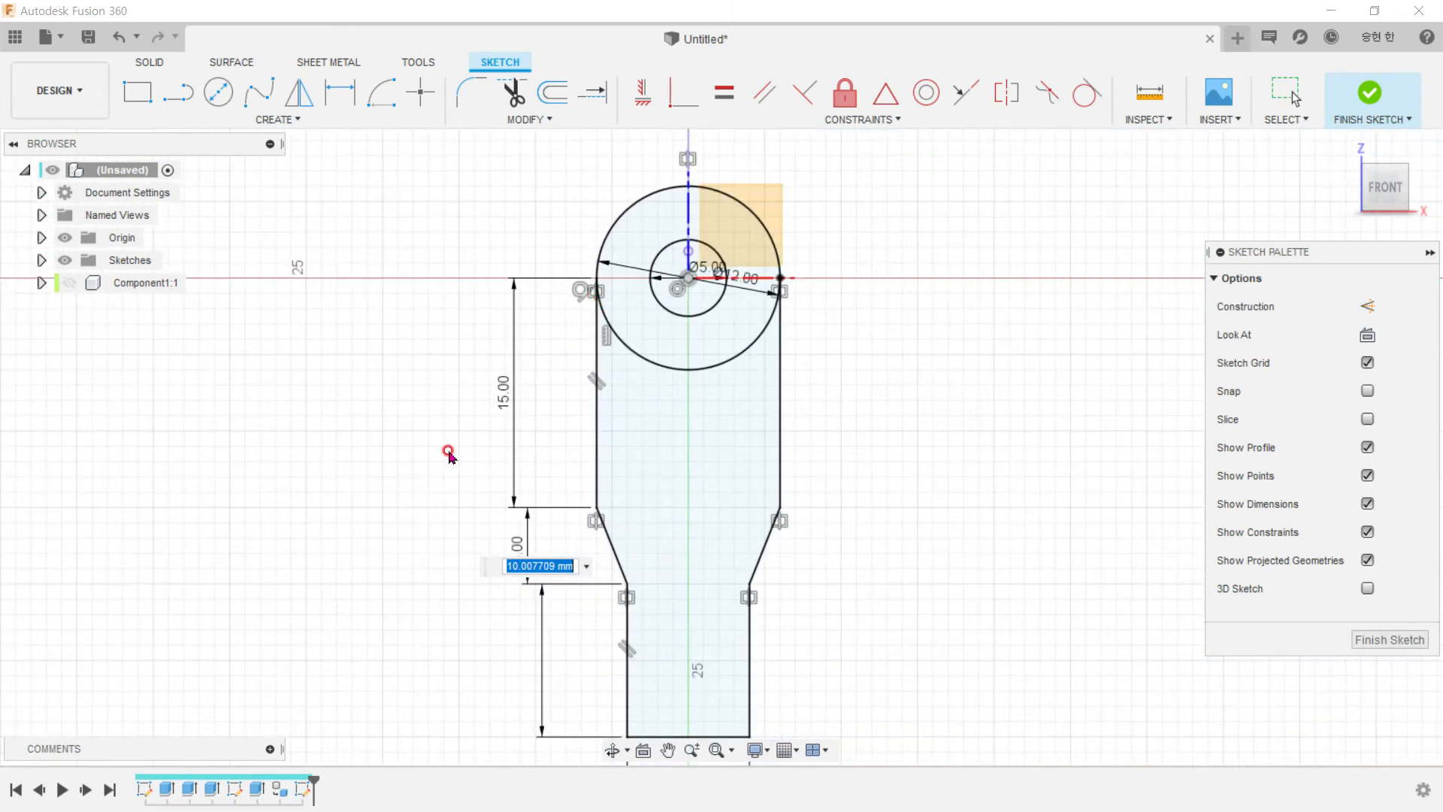
pyautogui.click(509, 391)
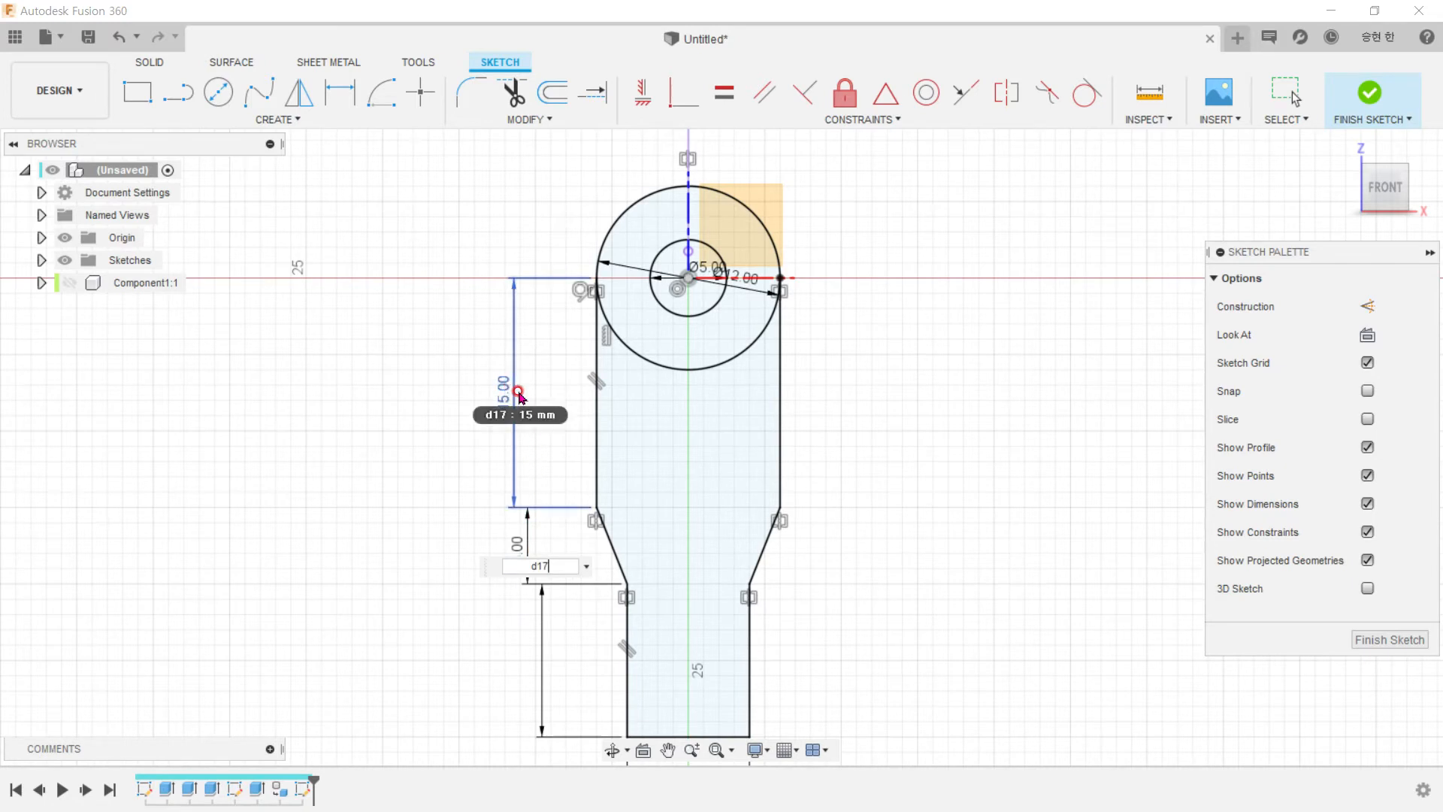
pyautogui.click(408, 439)
pyautogui.write('10')
pyautogui.press('Return')
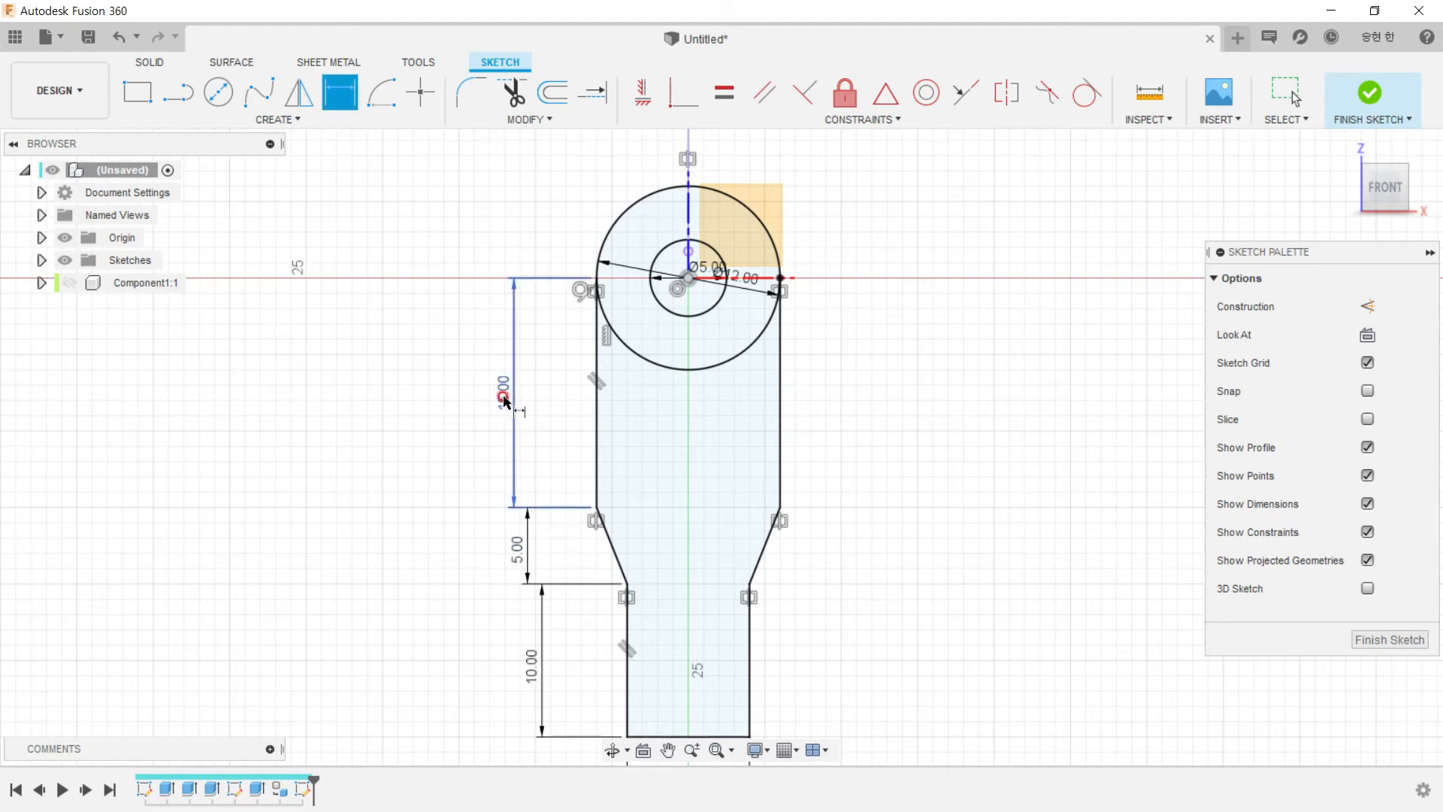
# Step: Delete the dimension on the upper vertical line and dimension that line again at 15 mm
pyautogui.click(505, 397)
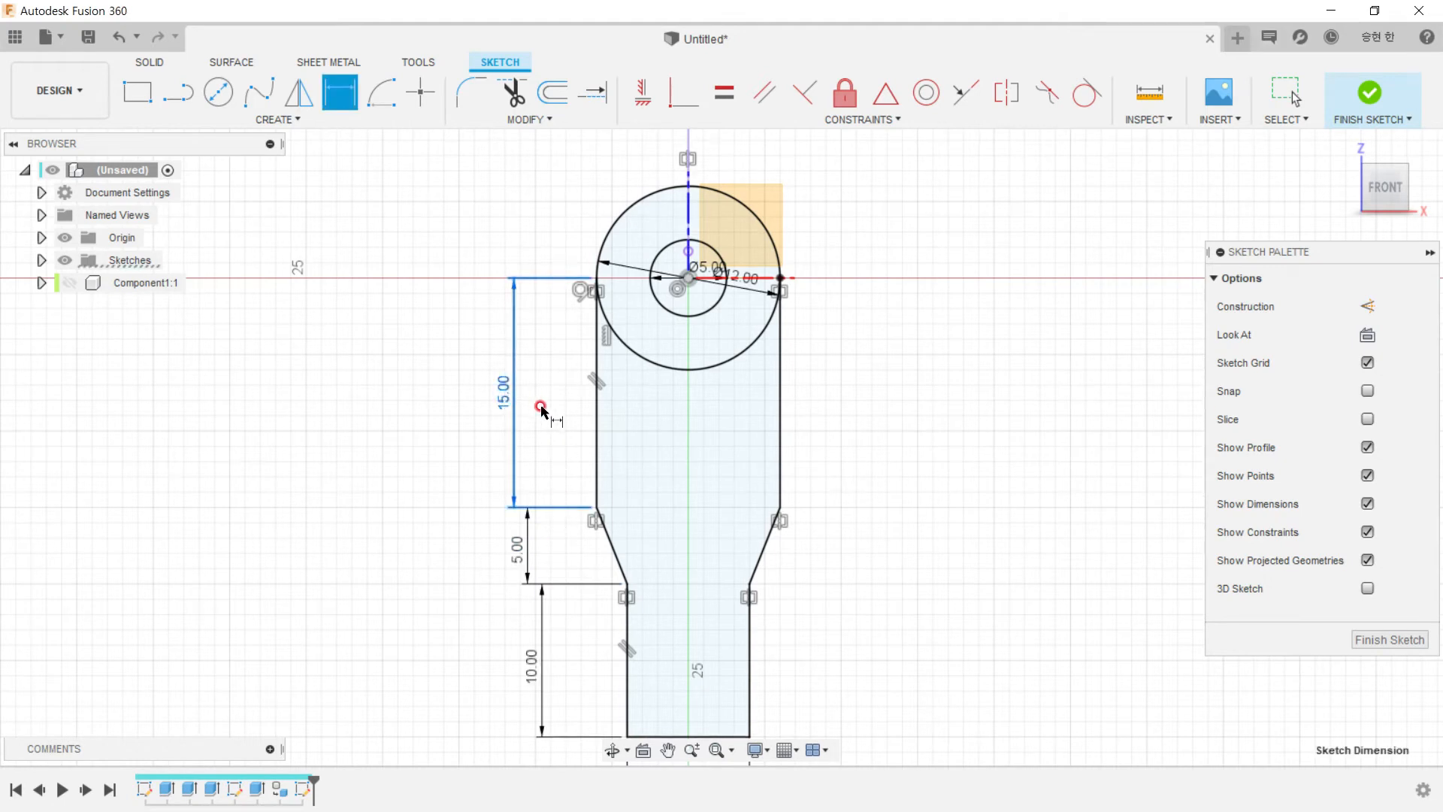
pyautogui.press('Delete')
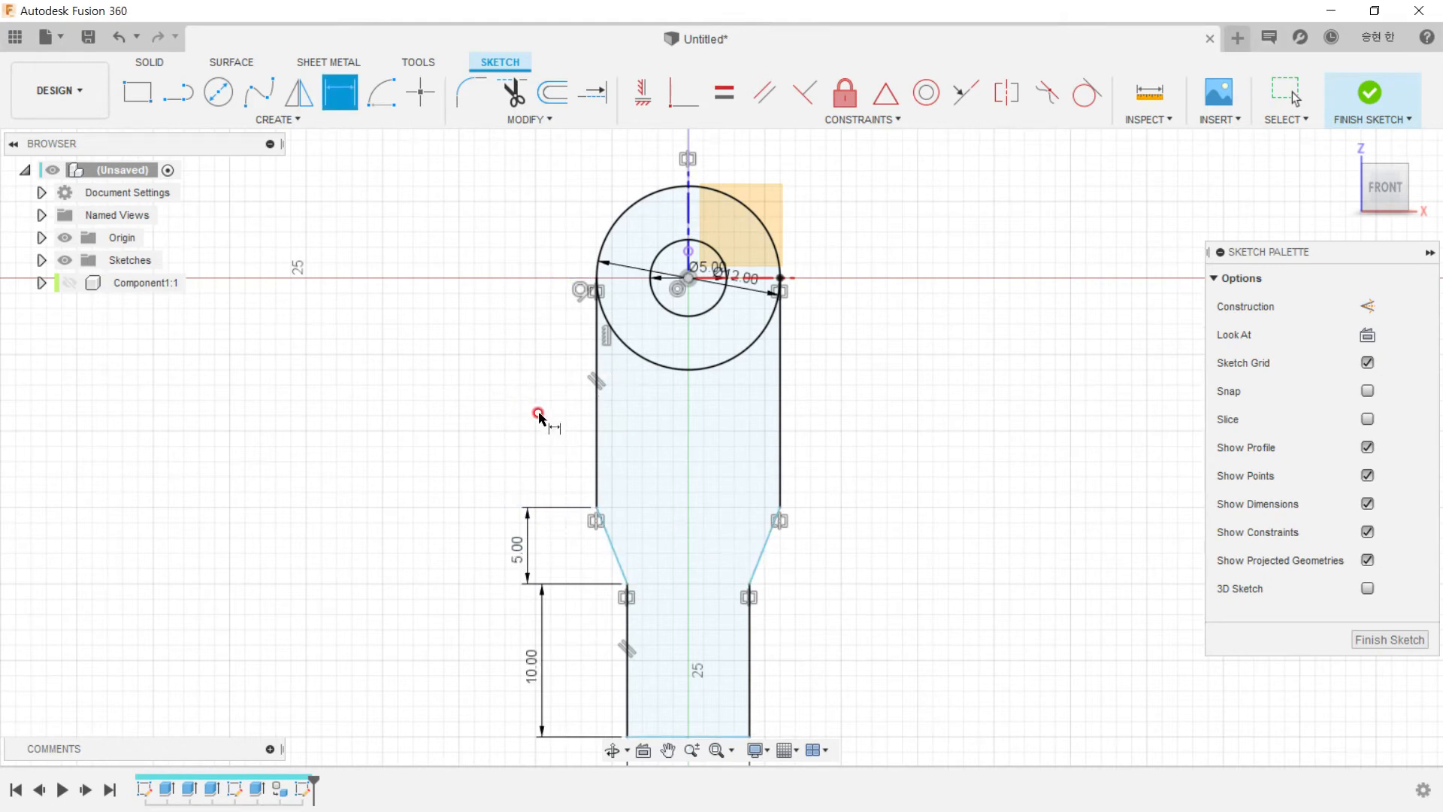
pyautogui.moveTo(633, 549)
pyautogui.mouseDown(button='middle')
pyautogui.moveTo(638, 410)
pyautogui.moveTo(712, 563)
pyautogui.mouseUp(button='middle')
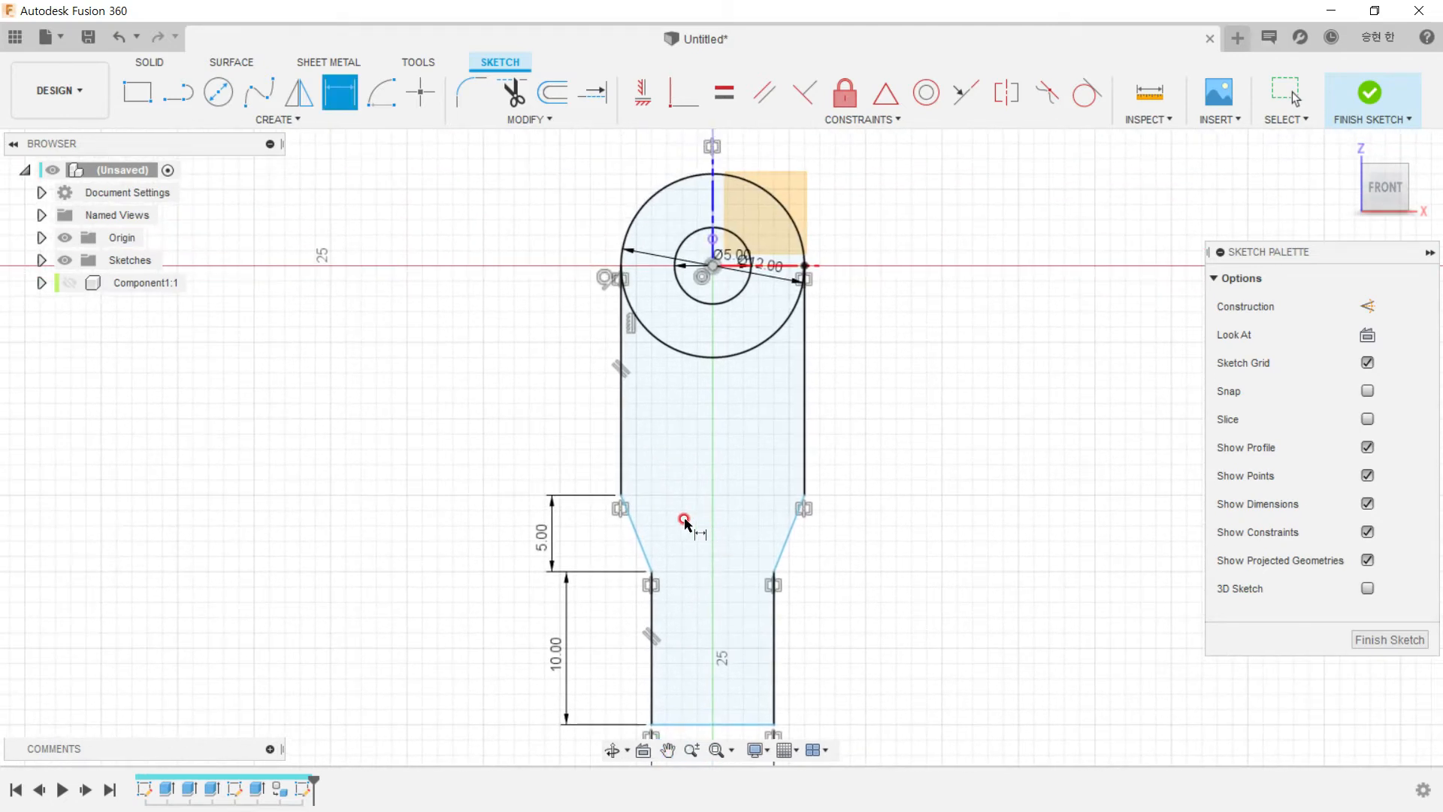
pyautogui.click(621, 387)
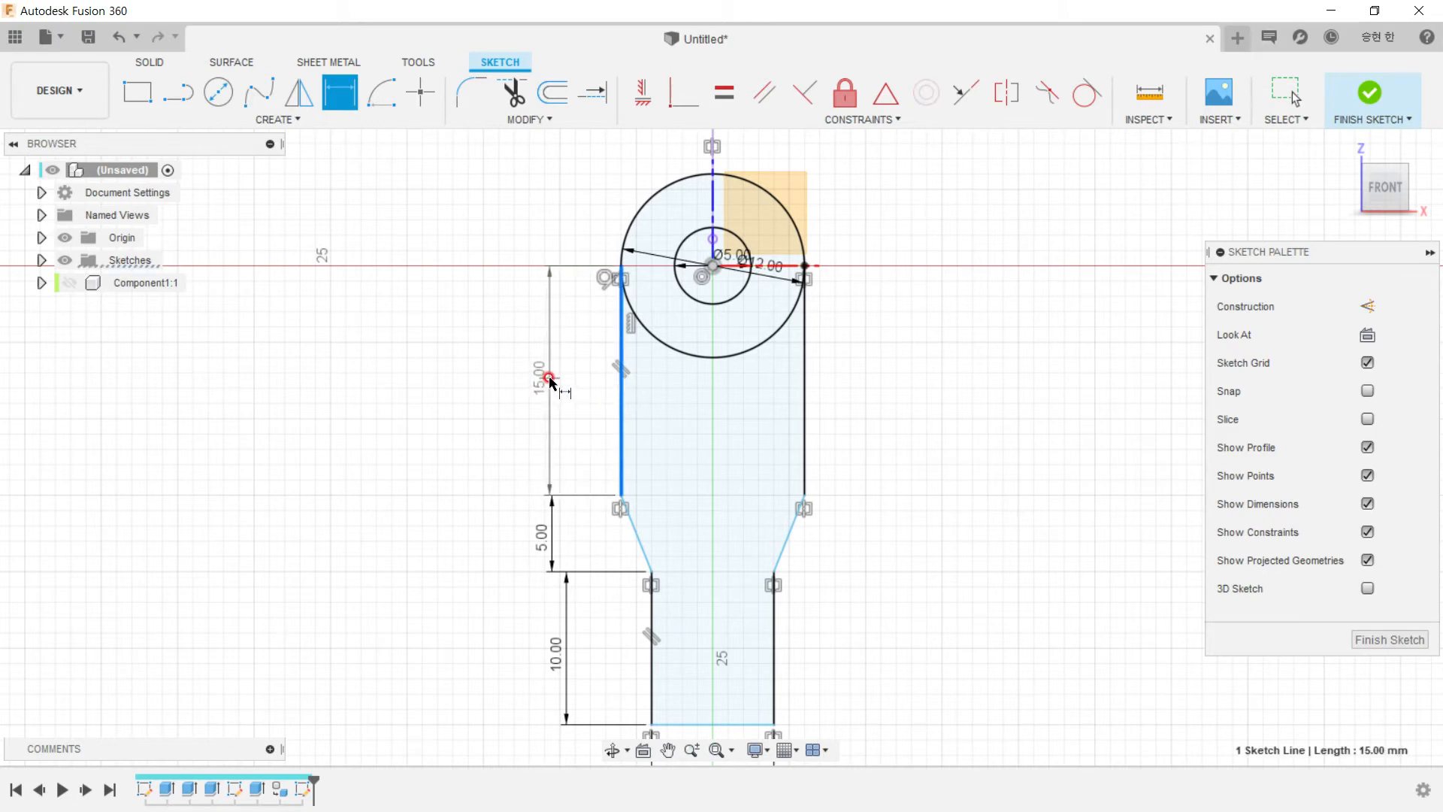
pyautogui.click(549, 377)
pyautogui.press('Return')
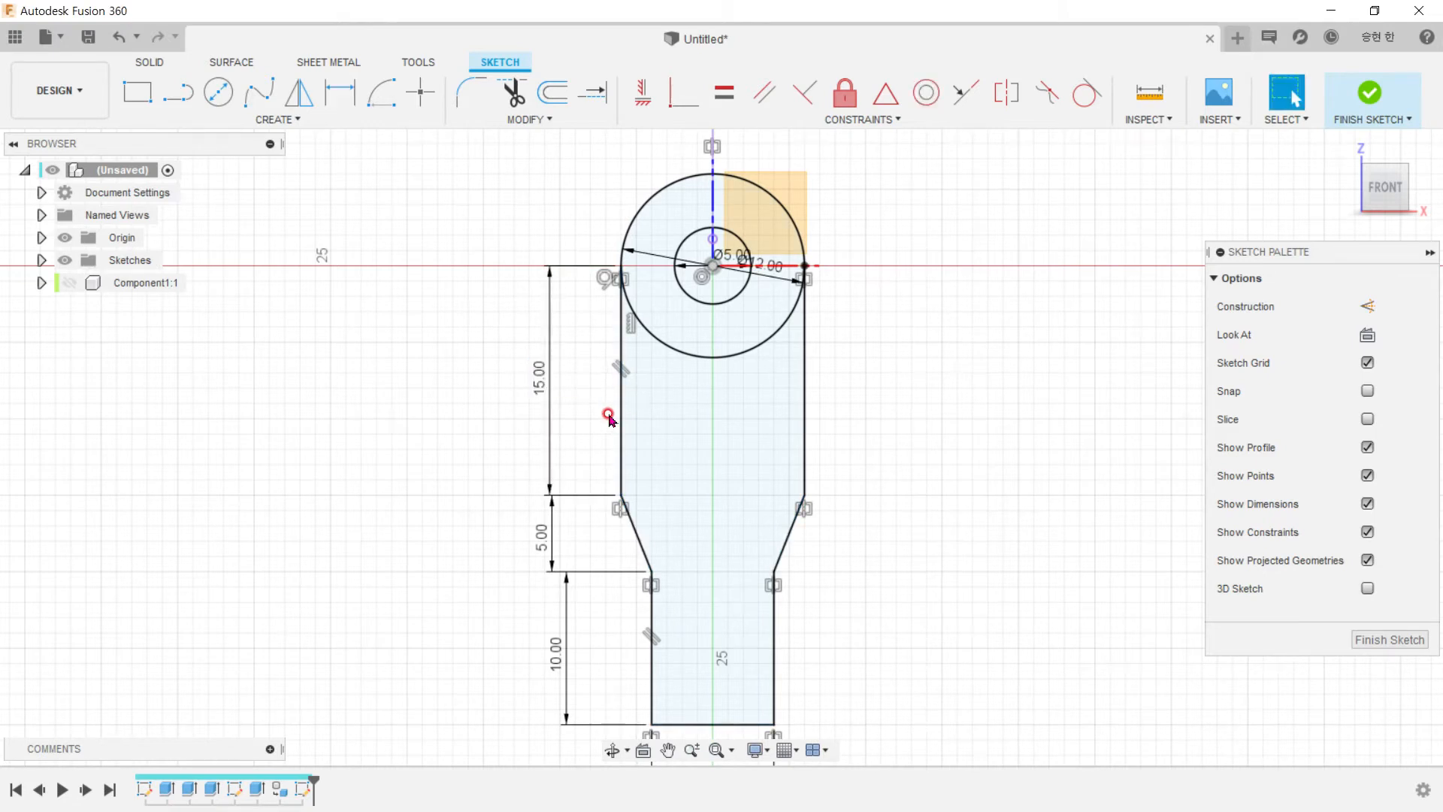
# Step: Try to dimension the distance from the upper circles' center to the profile's bottom line
pyautogui.hotkey('alt', 'Tab')
pyautogui.hotkey('alt', 'Tab')
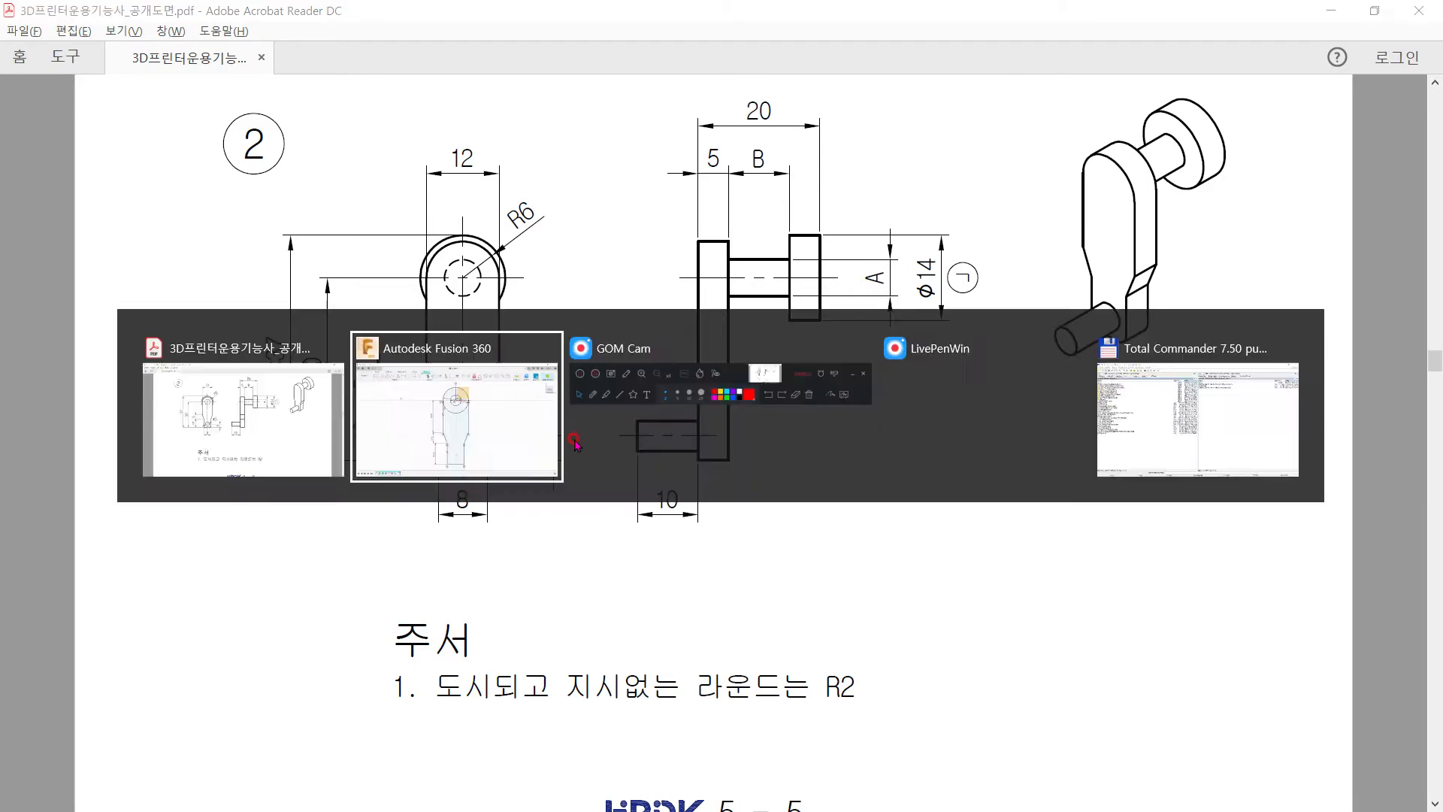
pyautogui.click(338, 89)
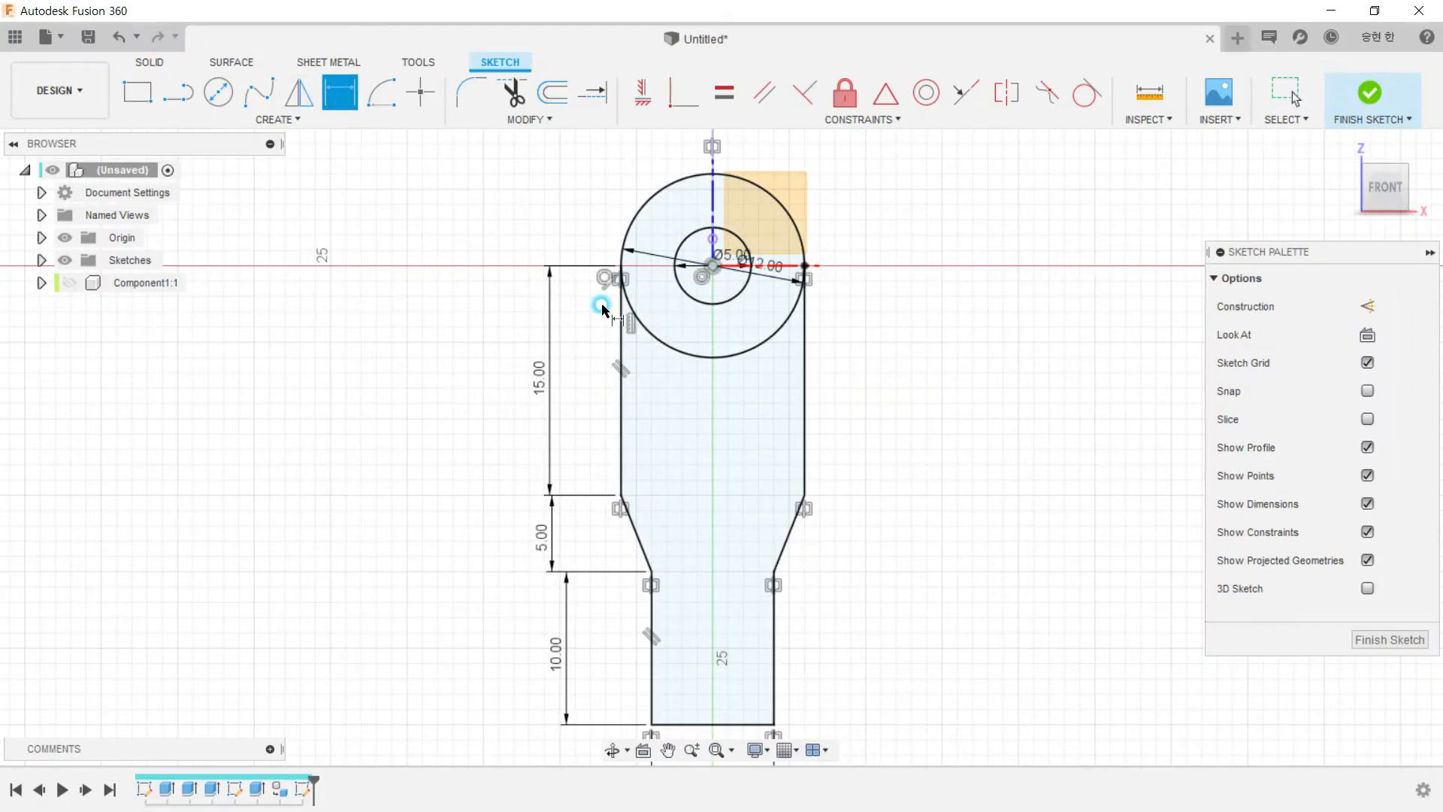
pyautogui.click(712, 267)
pyautogui.click(702, 724)
pyautogui.click(466, 627)
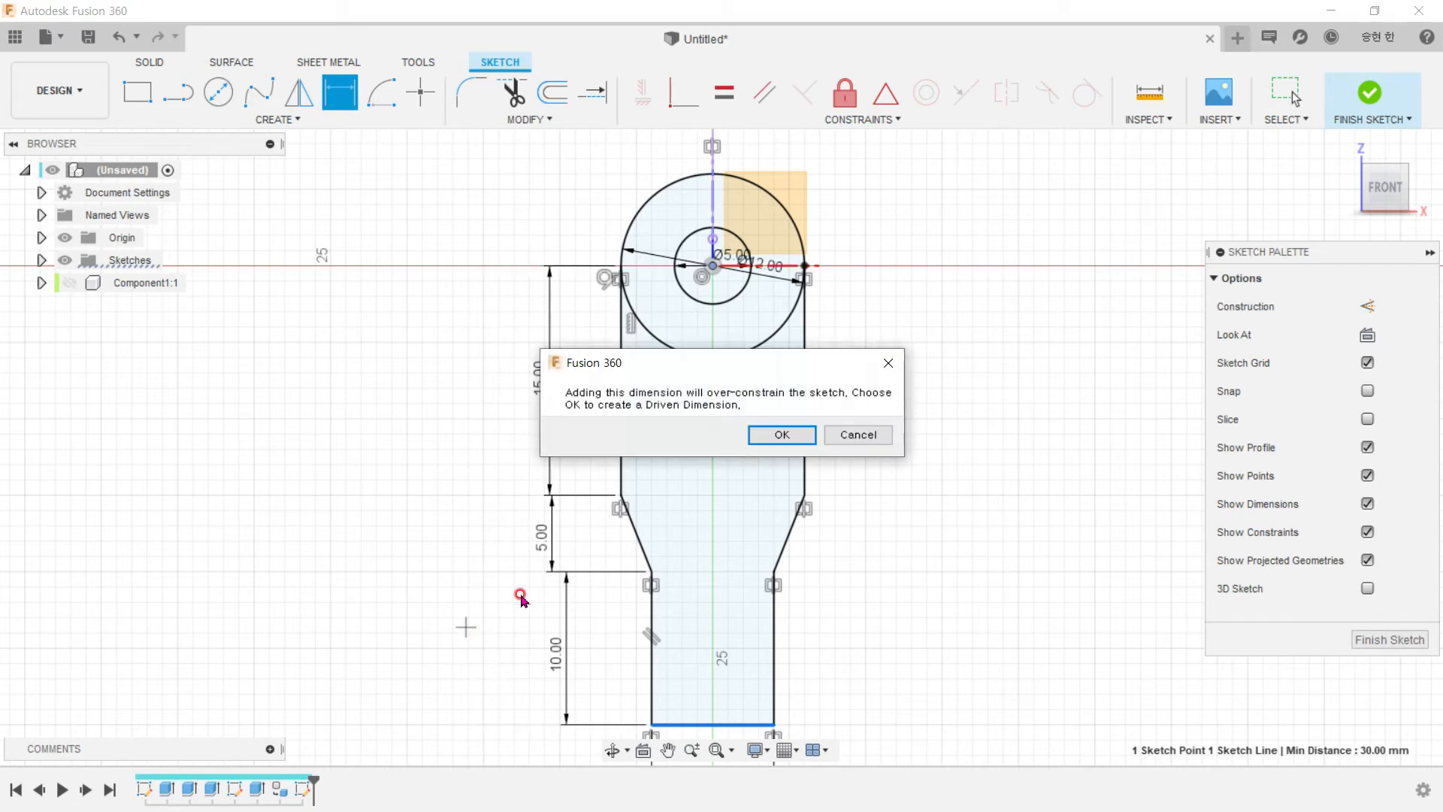
pyautogui.click(857, 435)
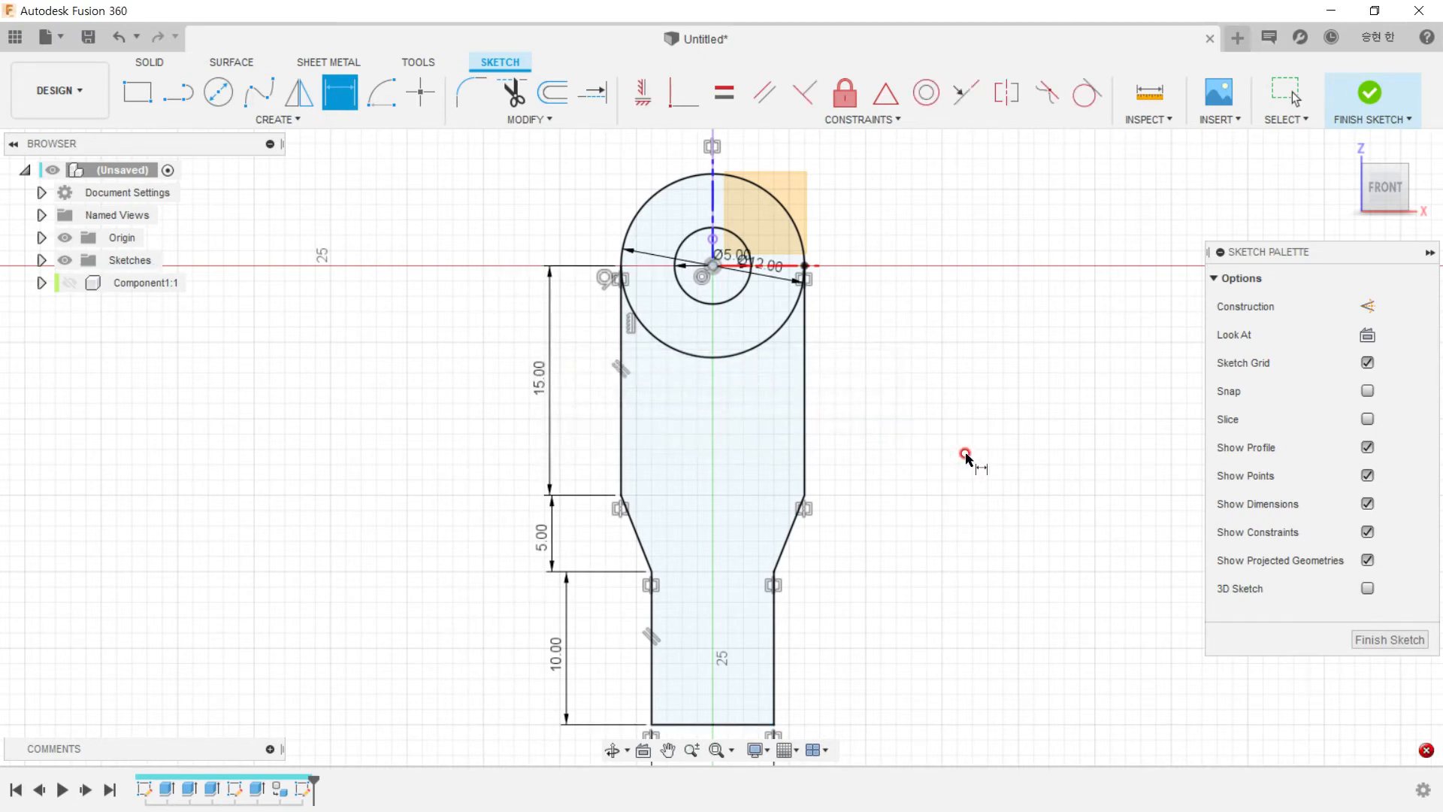
# Step: Check the PDF drawing and sketch a 5 mm diameter circle on the center axis inside the lever's narrow lower end
pyautogui.hotkey('alt', 'Tab')
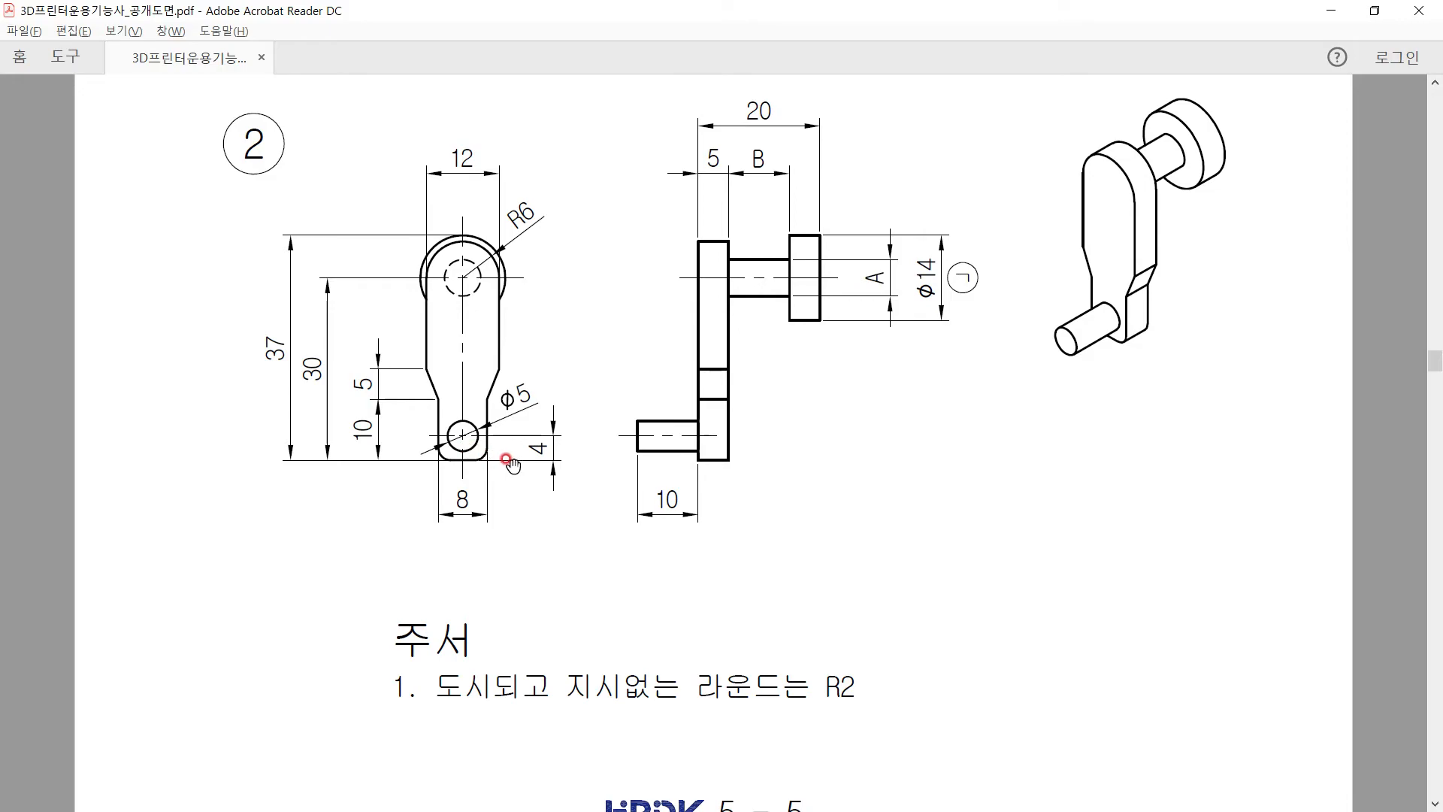
pyautogui.hotkey('alt', 'Tab')
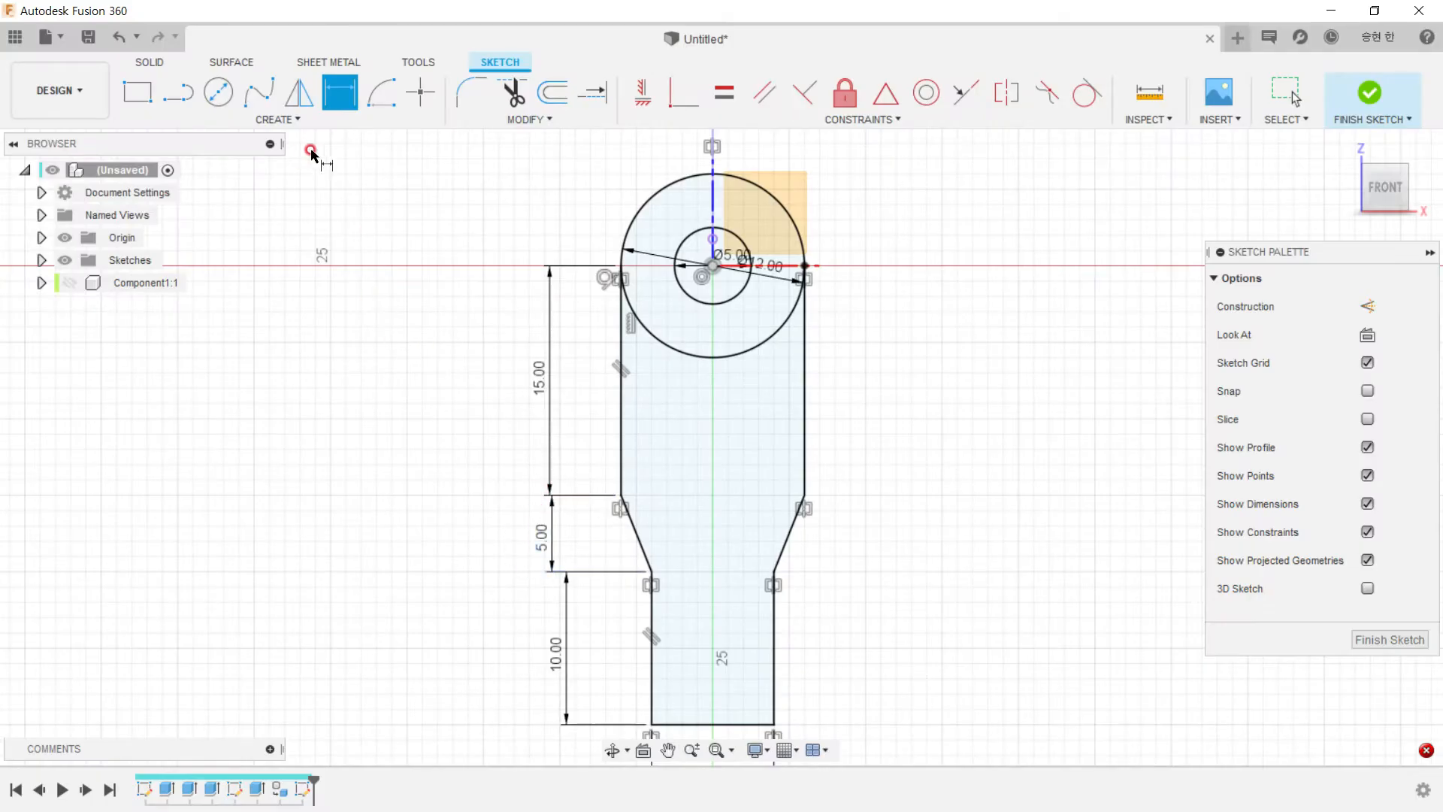
pyautogui.click(218, 92)
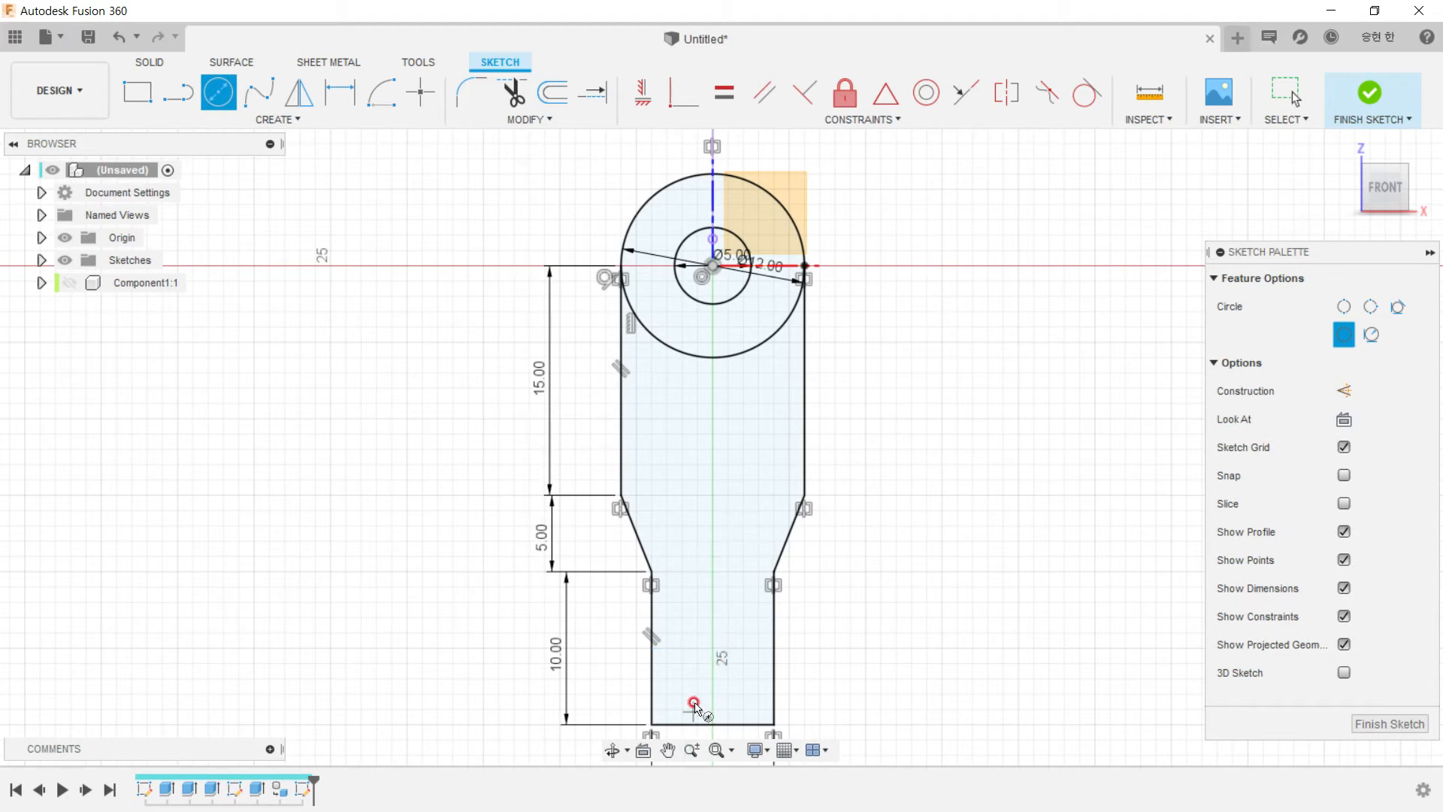
pyautogui.moveTo(711, 658); pyautogui.dragTo(715, 425, button='middle')
pyautogui.click(715, 429)
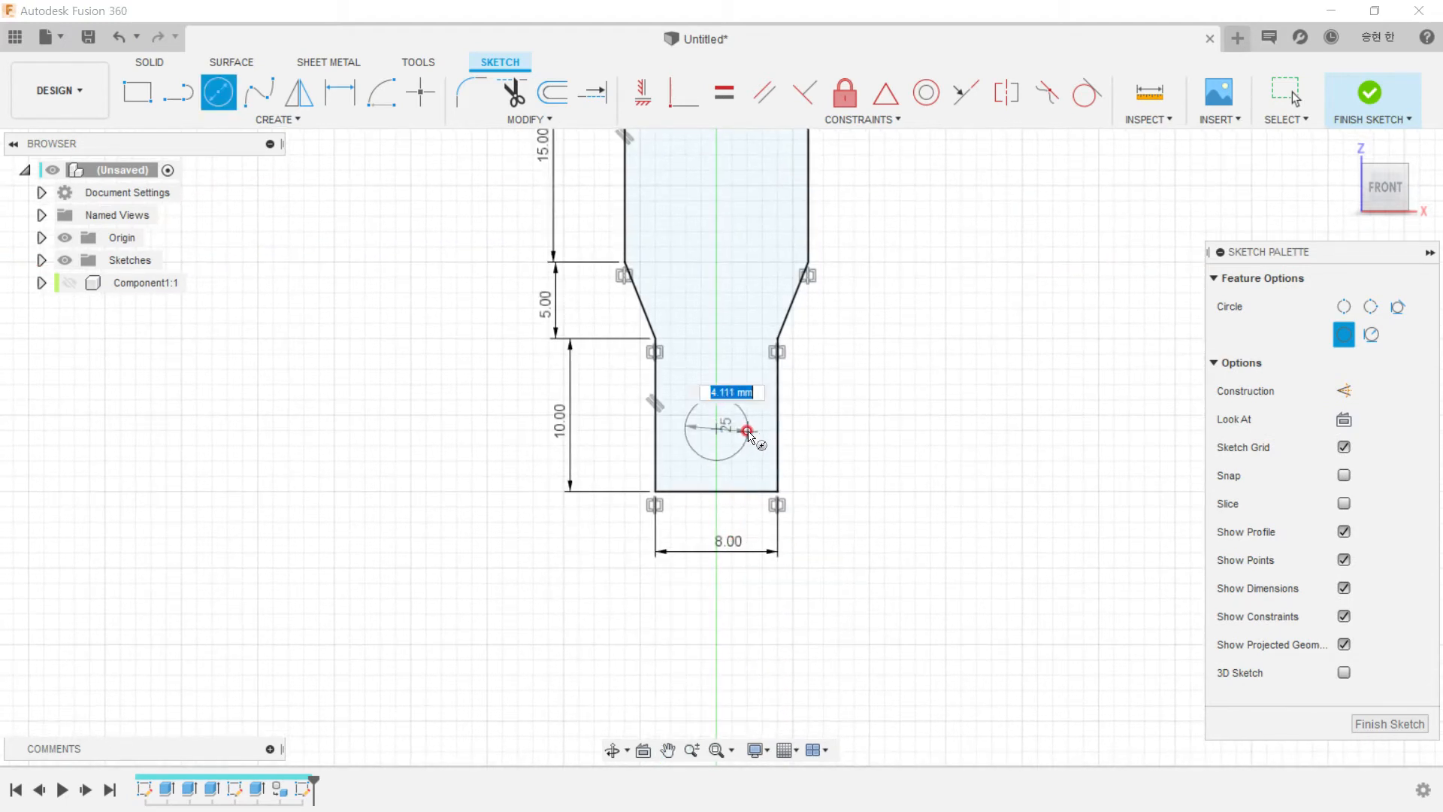
pyautogui.write('5')
pyautogui.press('Return')
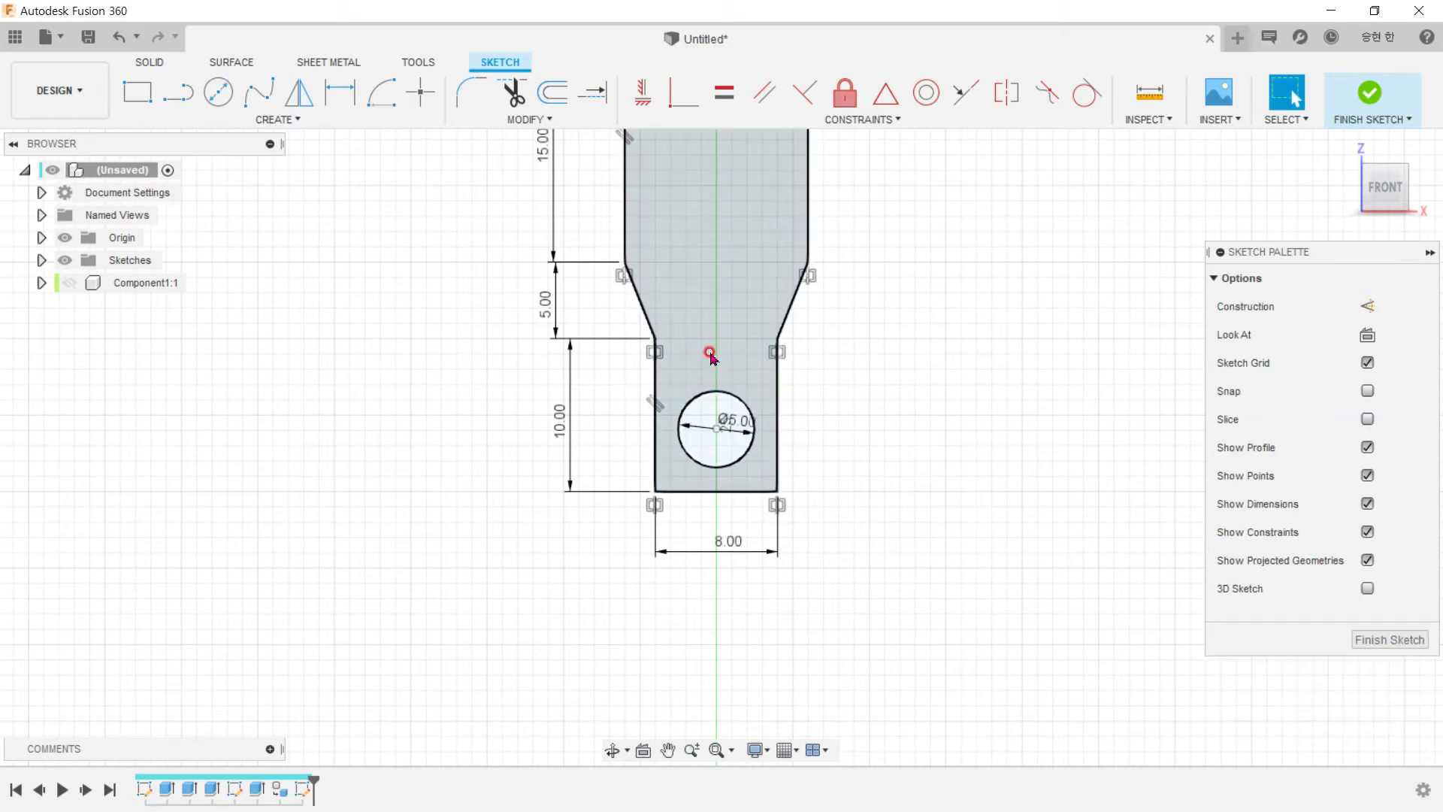
# Step: Apply a vertical constraint between the center of the upper circles and the center of the lower 5 mm circle
pyautogui.click(643, 91)
pyautogui.scroll(-2, 726, 220)
pyautogui.moveTo(736, 227); pyautogui.dragTo(730, 368, button='middle')
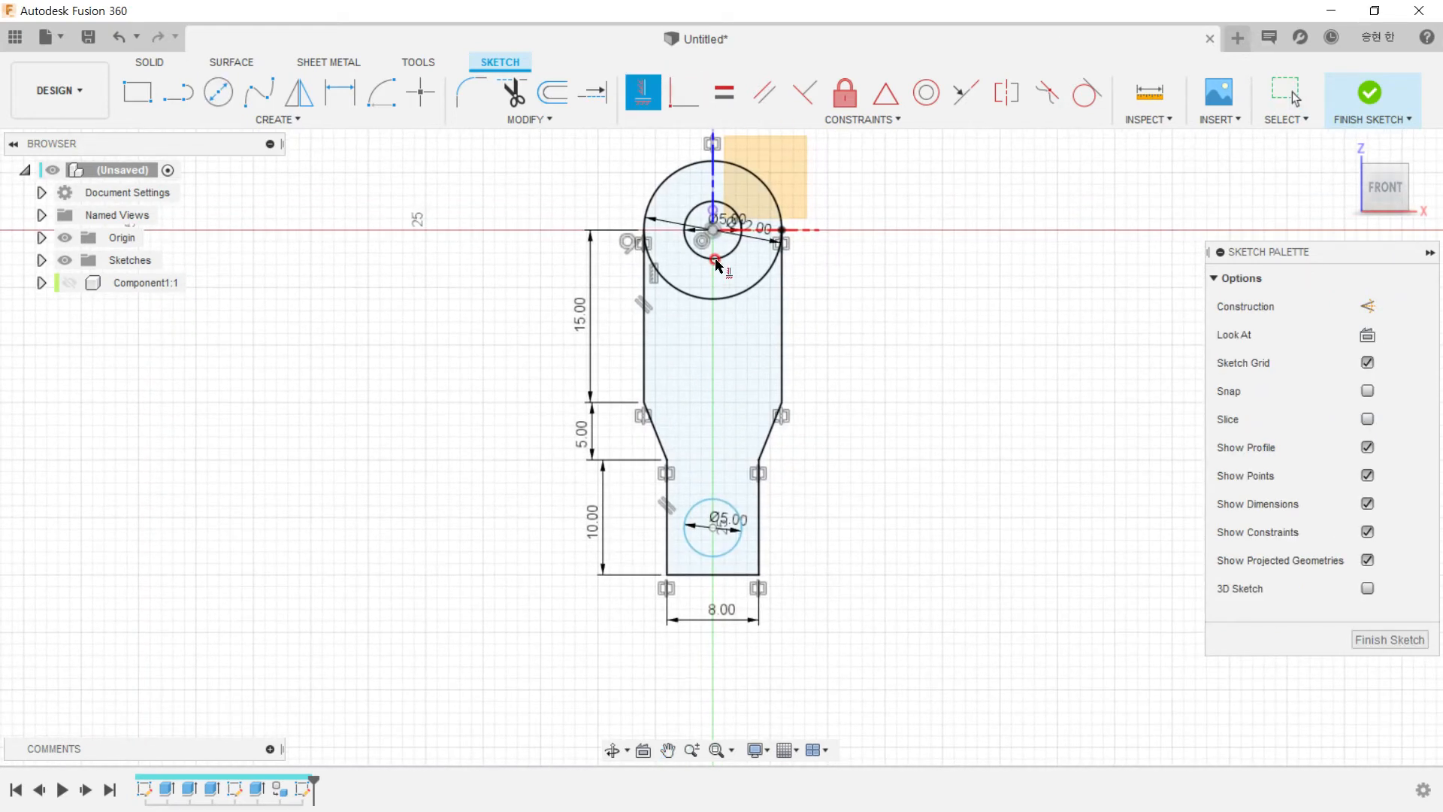
pyautogui.click(713, 231)
pyautogui.click(725, 511)
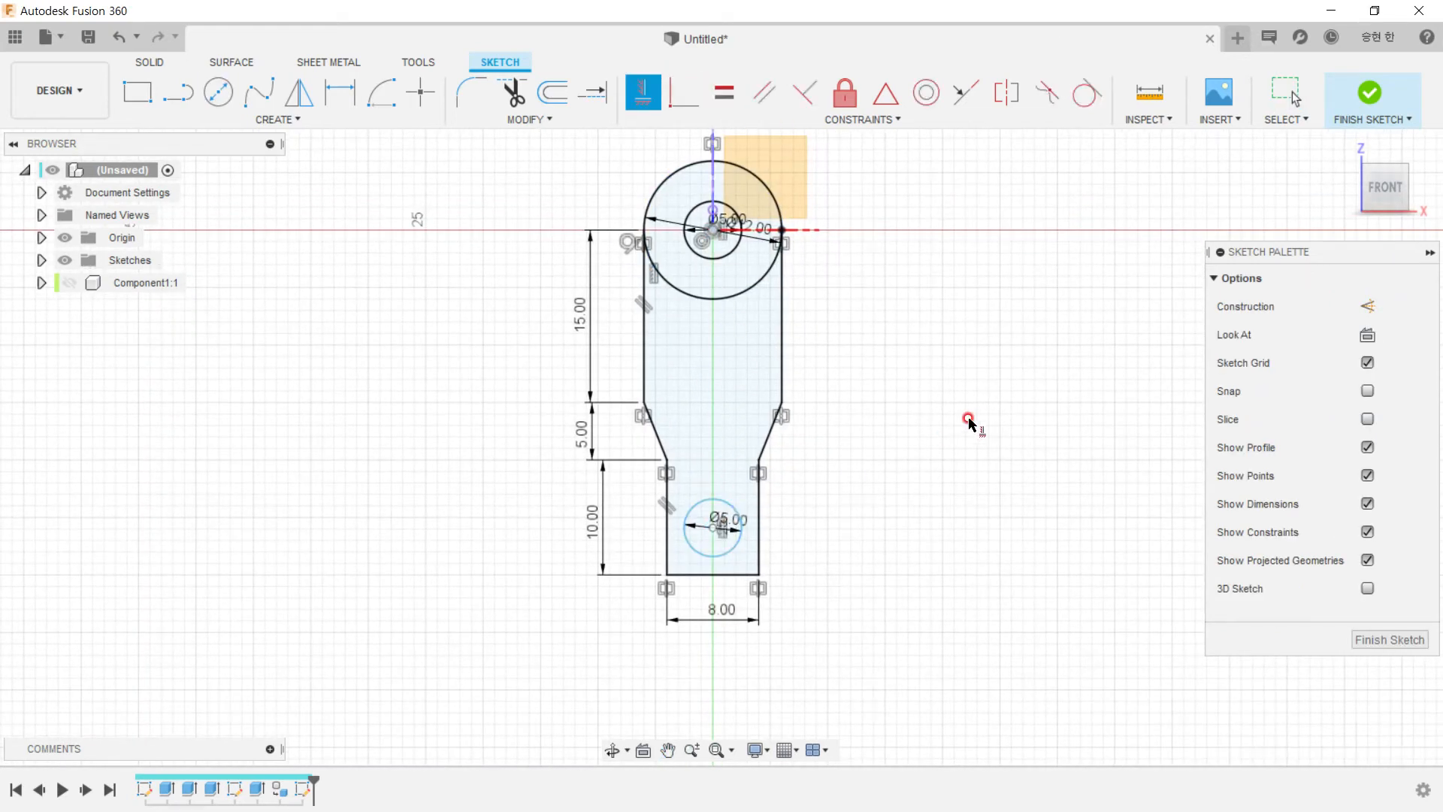
# Step: Dimension the lower circle's center 4 mm above the bottom line and return to the PDF drawing
pyautogui.click(336, 106)
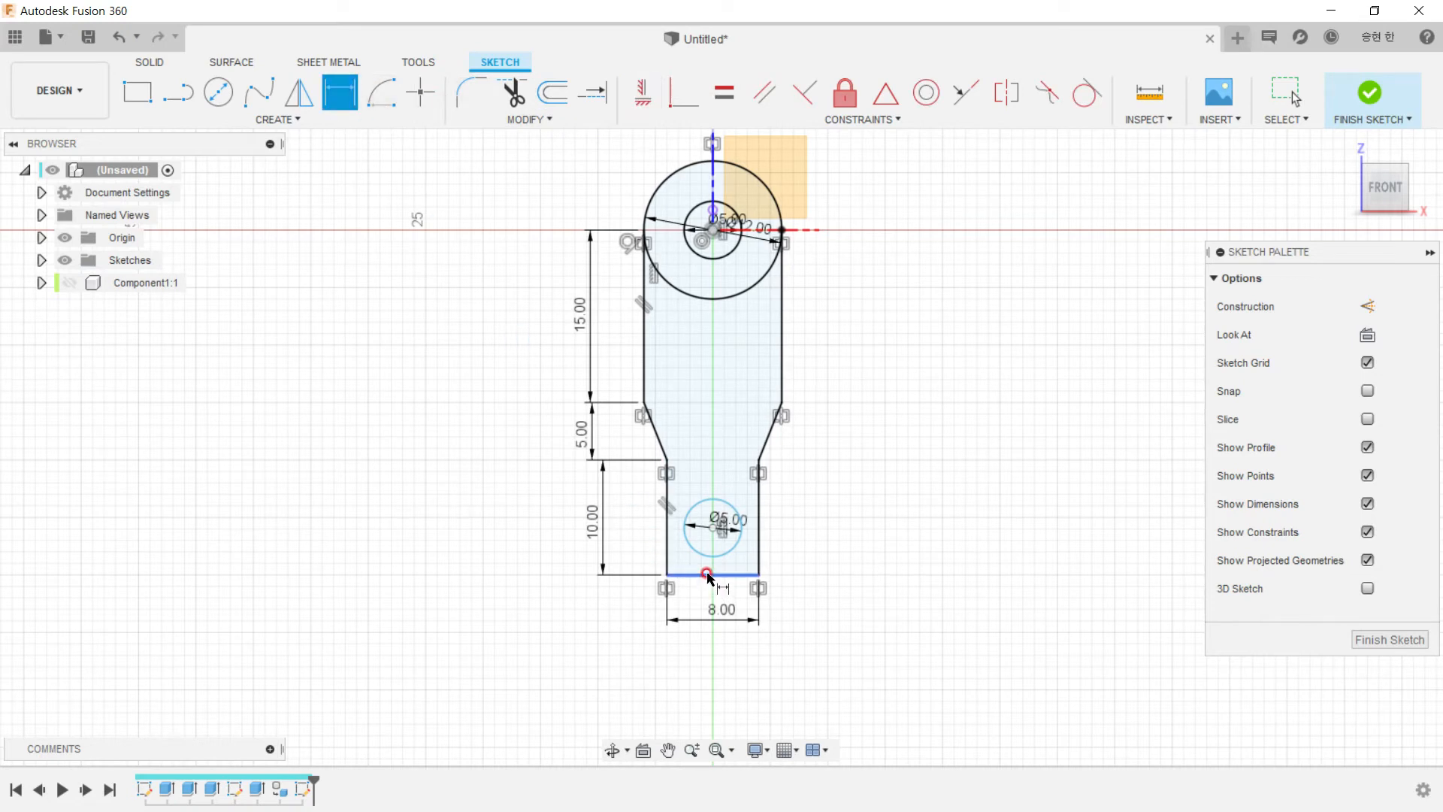
pyautogui.click(707, 576)
pyautogui.click(713, 527)
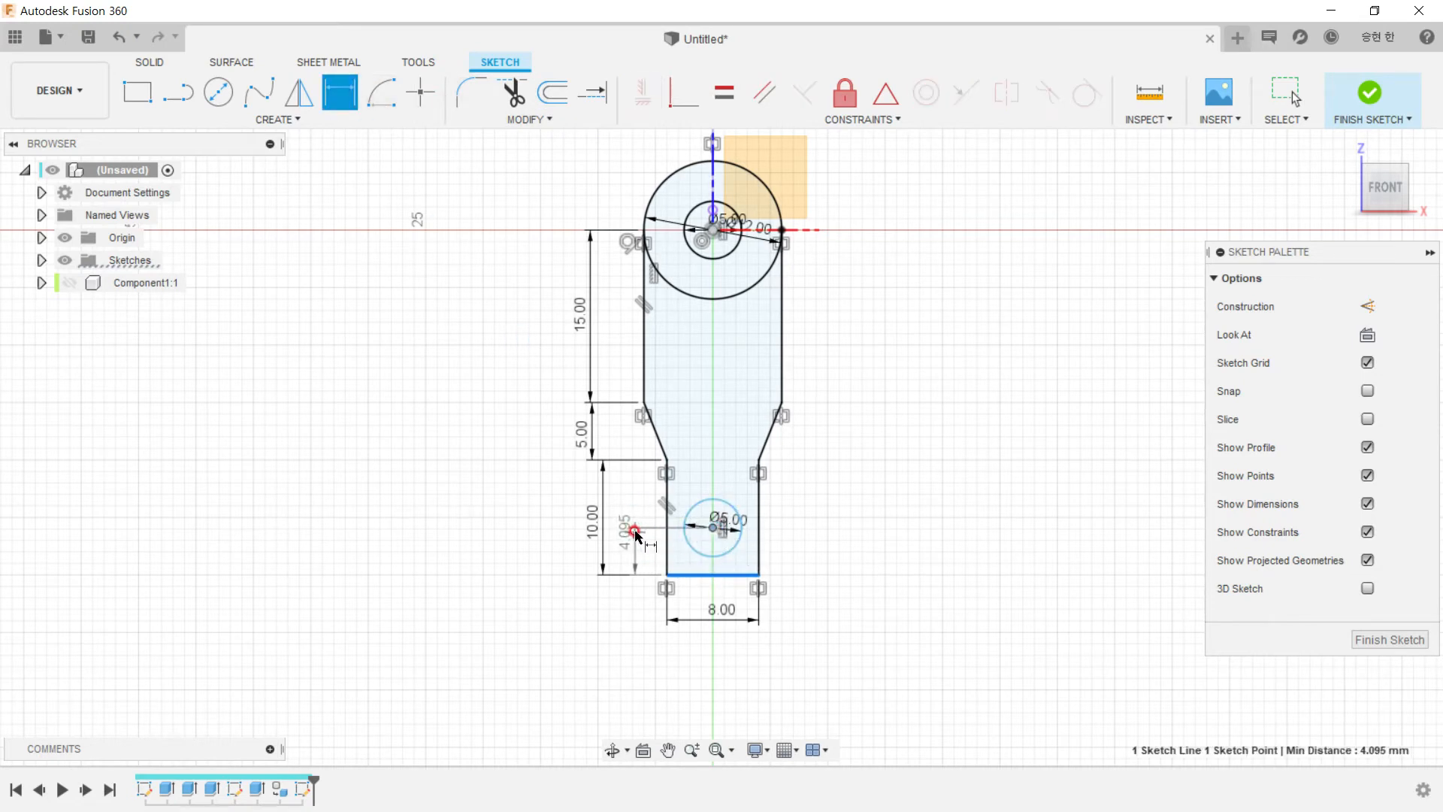
pyautogui.click(635, 552)
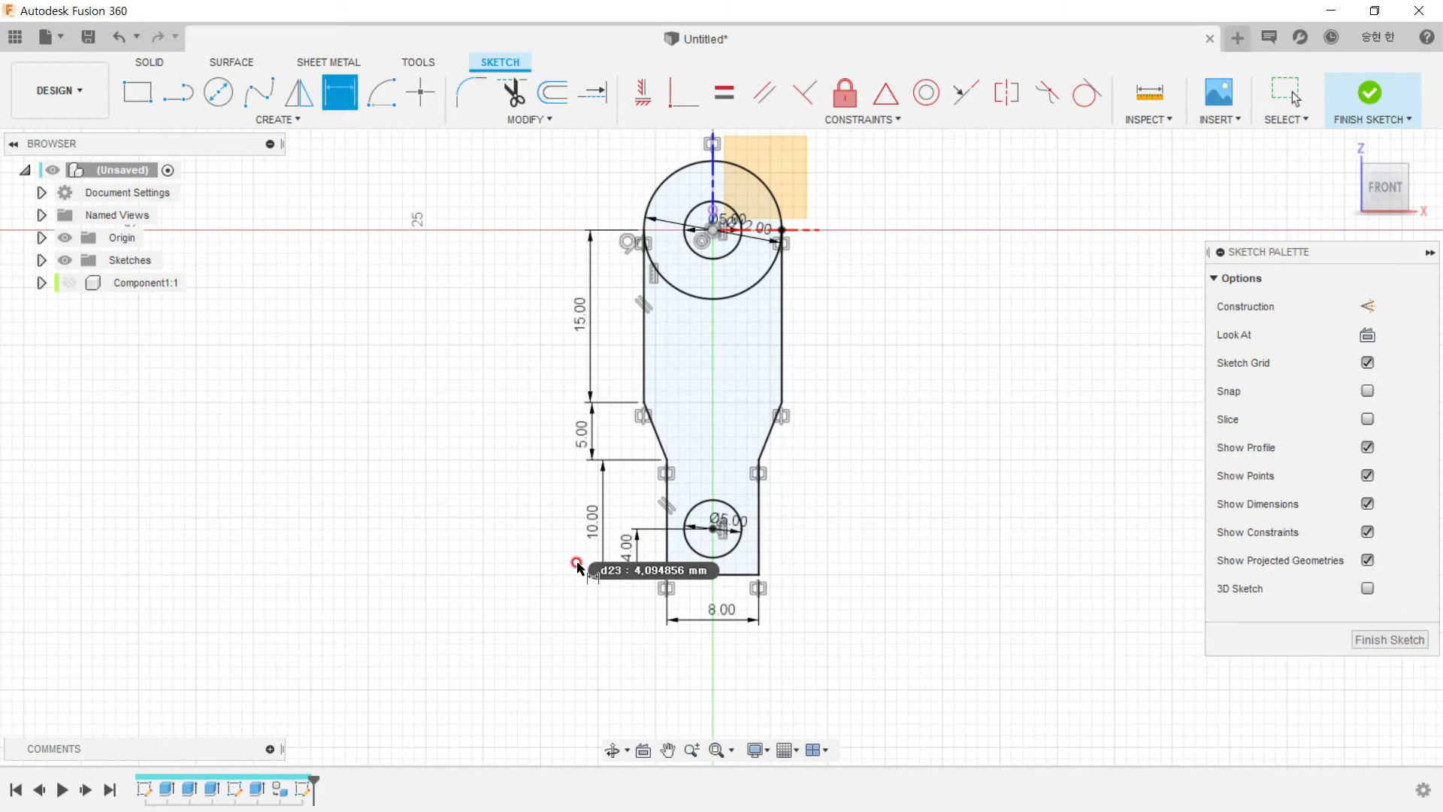
pyautogui.hotkey('alt', 'Tab')
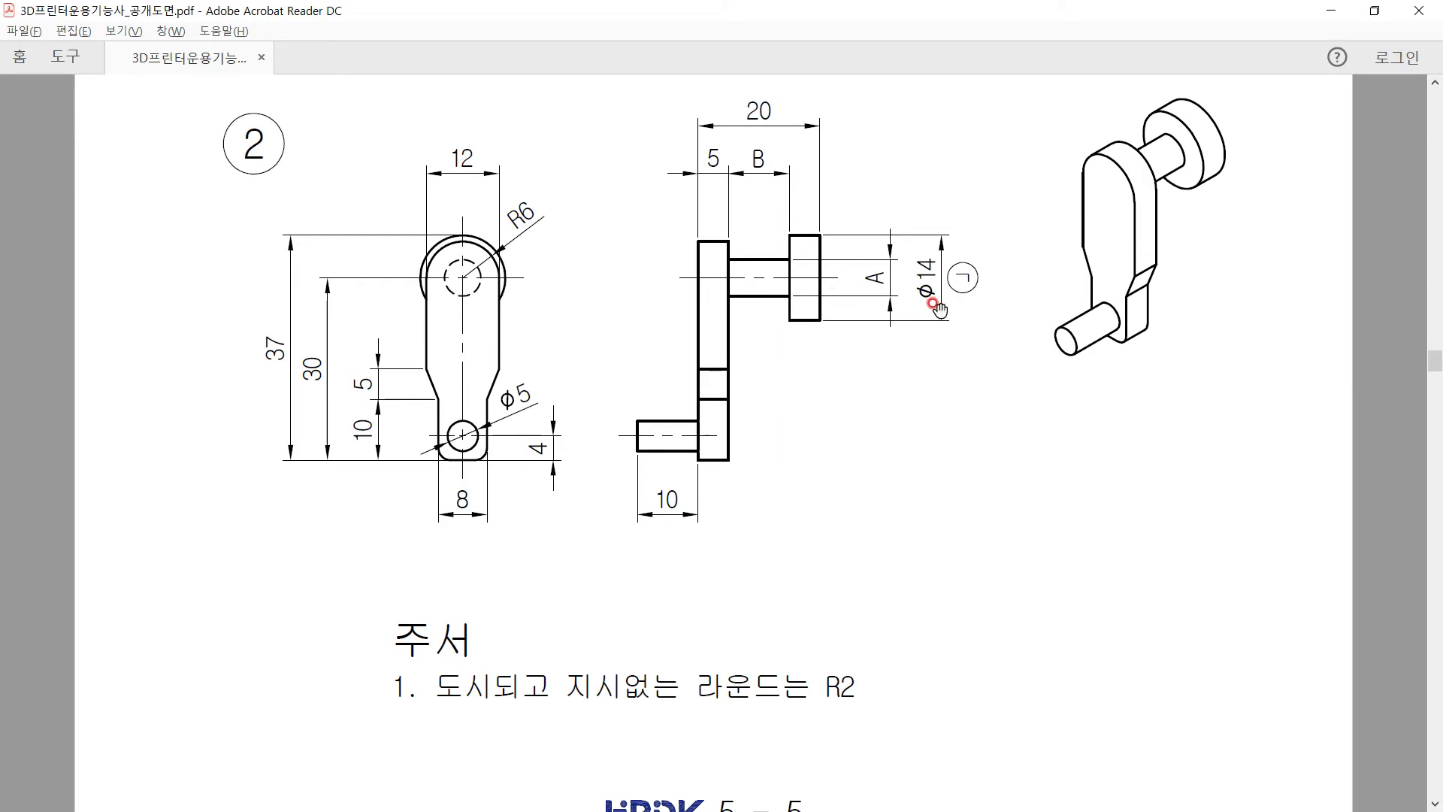
# Step: Sketch a 14 mm diameter circle concentric with the lever's upper circles
pyautogui.hotkey('alt', 'Tab')
pyautogui.click(218, 93)
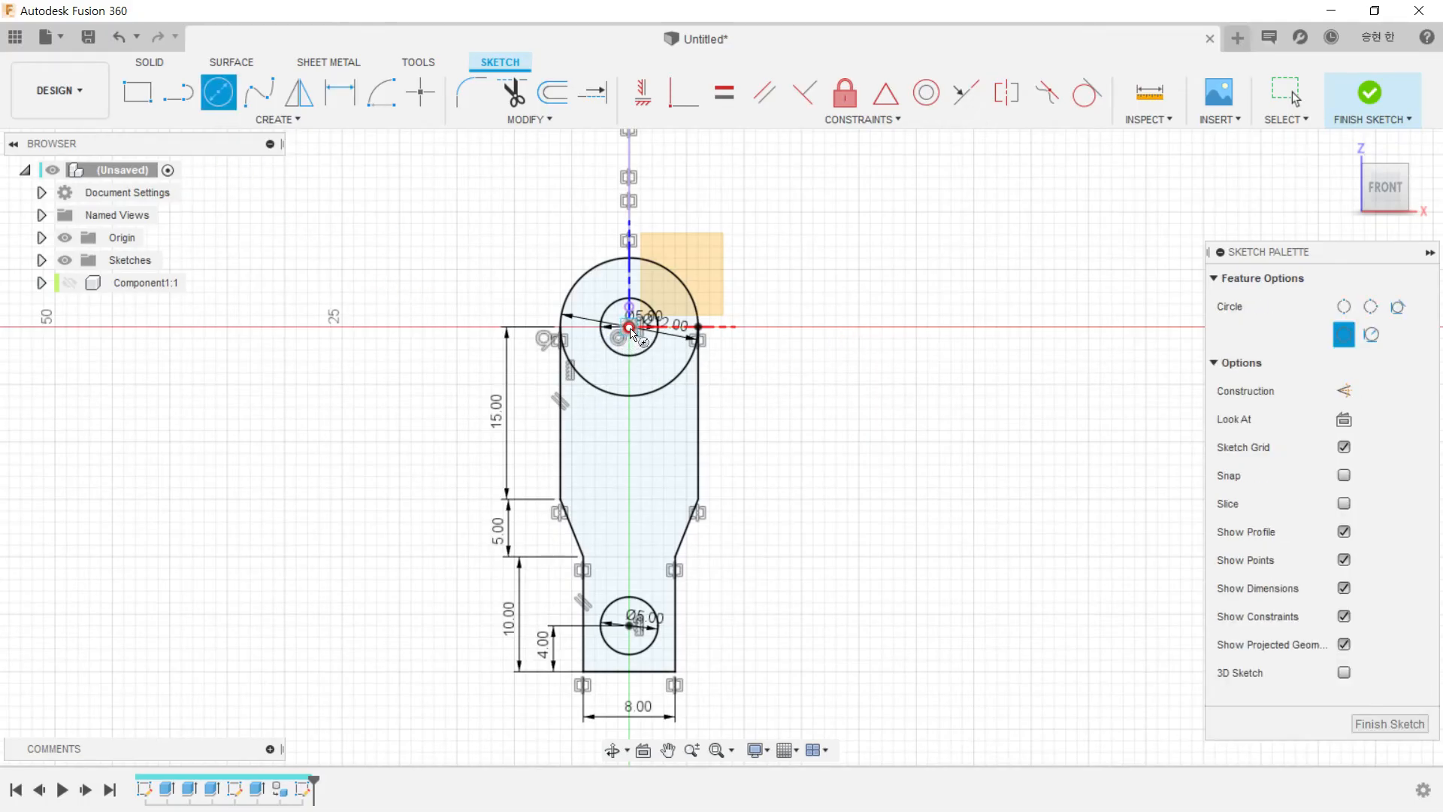
pyautogui.click(630, 328)
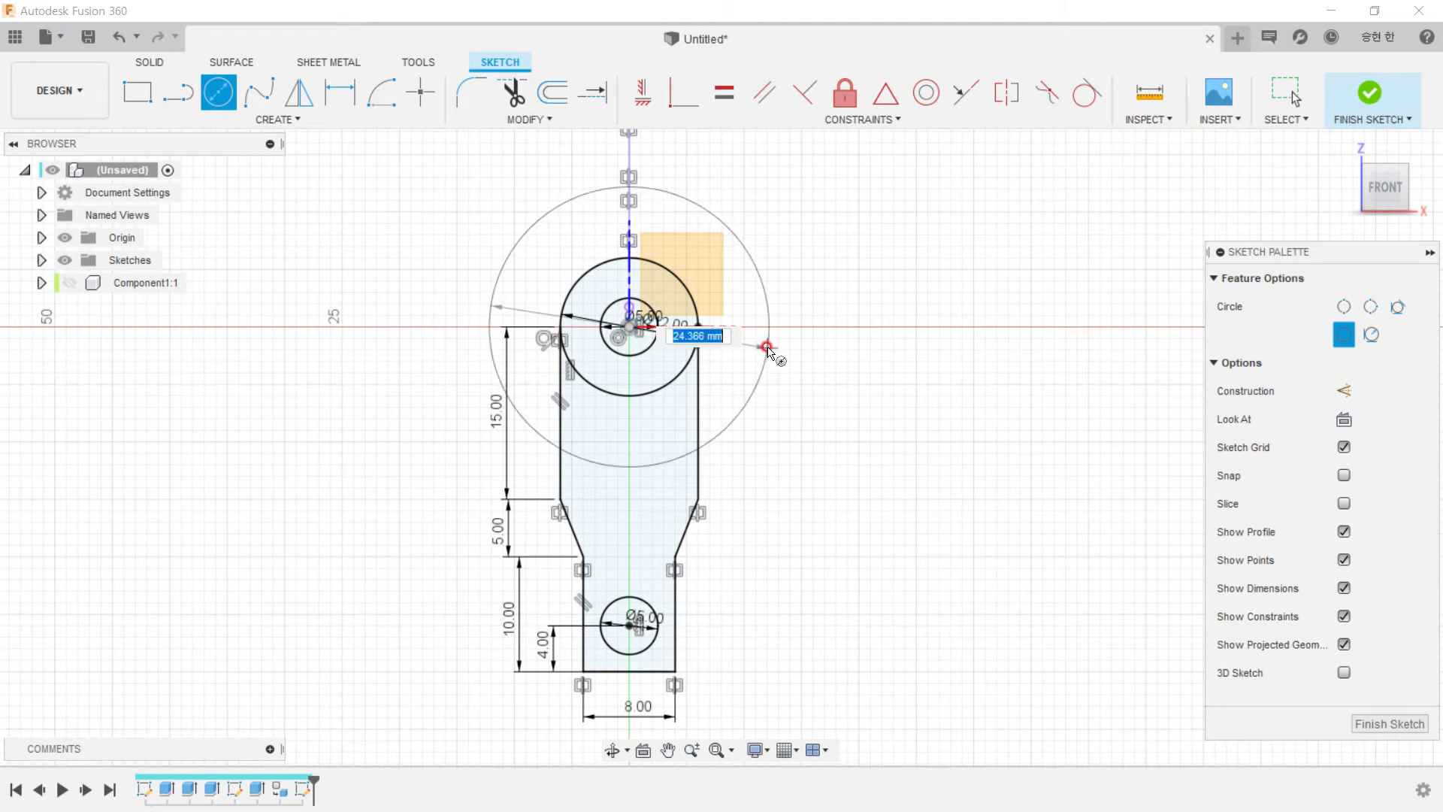
pyautogui.write('14')
pyautogui.press('Return')
pyautogui.click(854, 358)
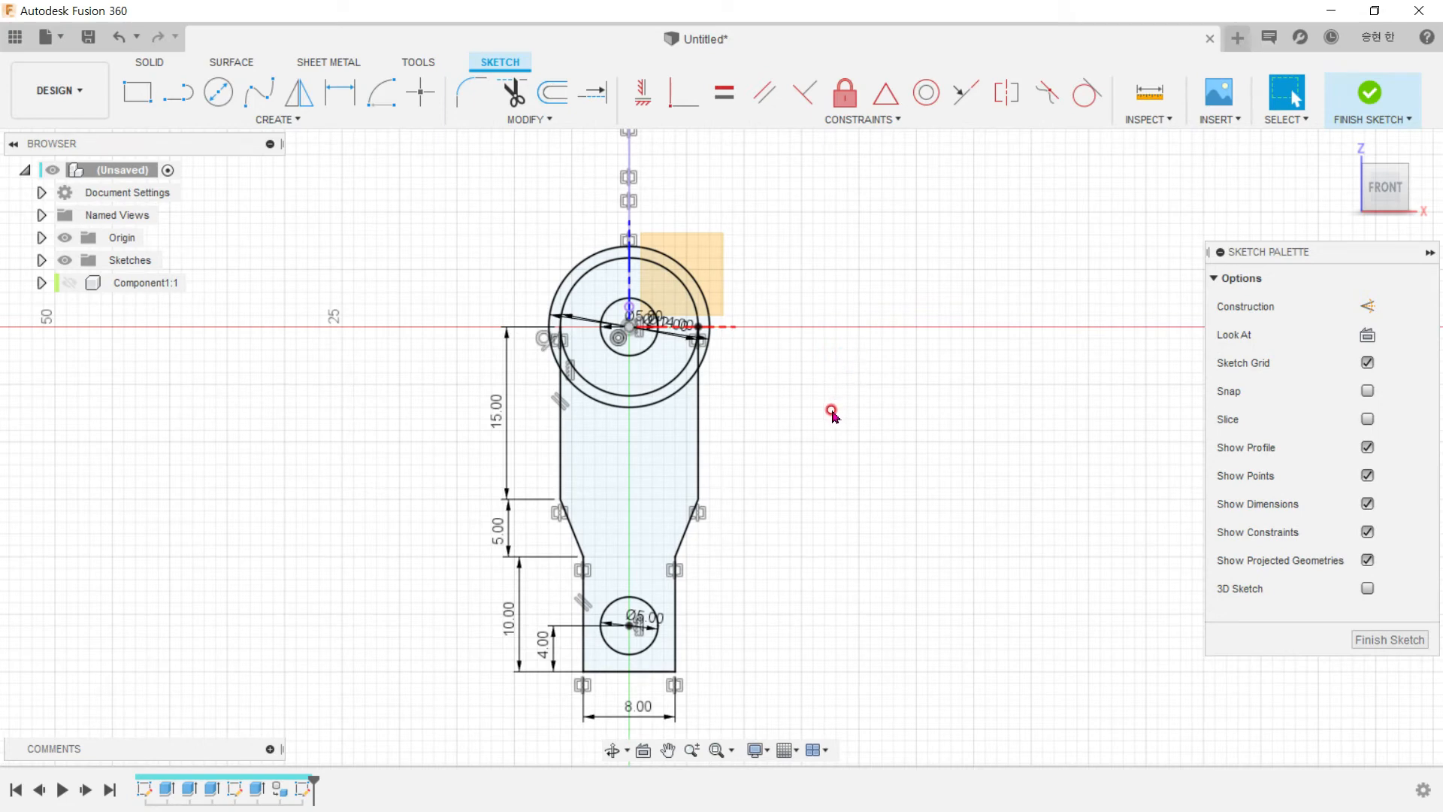
# Step: Check part 2's side view in the PDF drawing and finish the lever sketch
pyautogui.hotkey('alt', 'Tab')
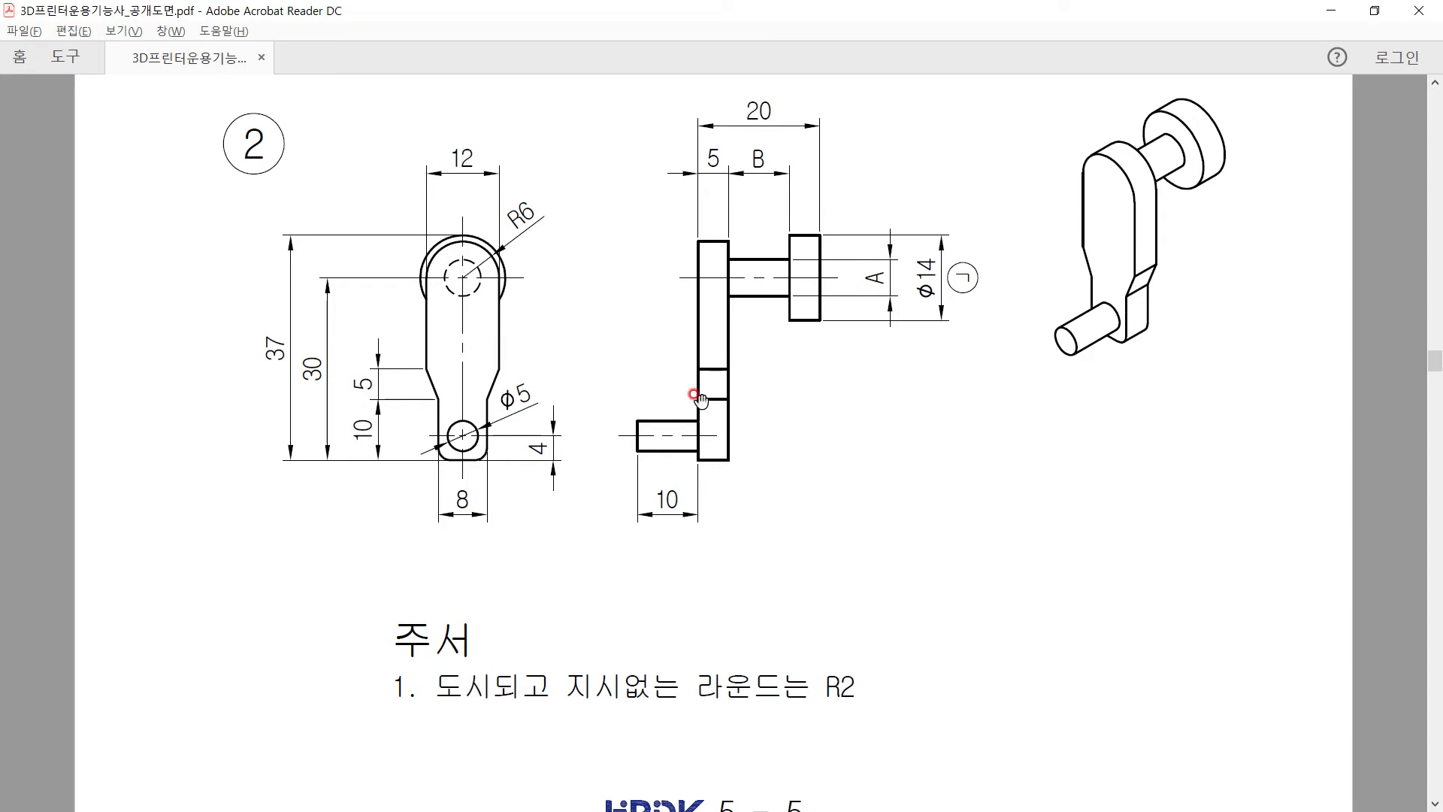
pyautogui.hotkey('alt', 'Tab')
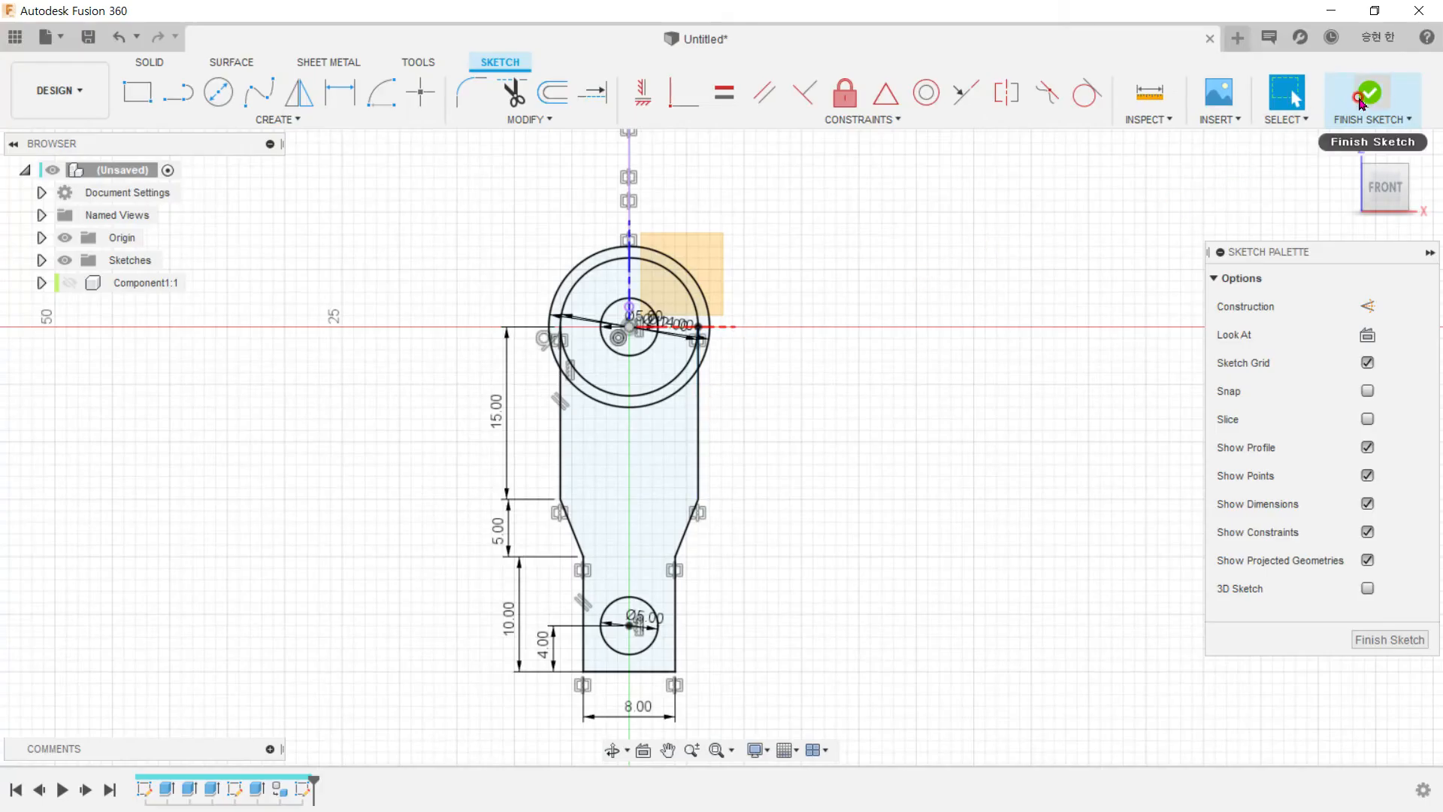
pyautogui.click(1308, 153)
pyautogui.click(1369, 92)
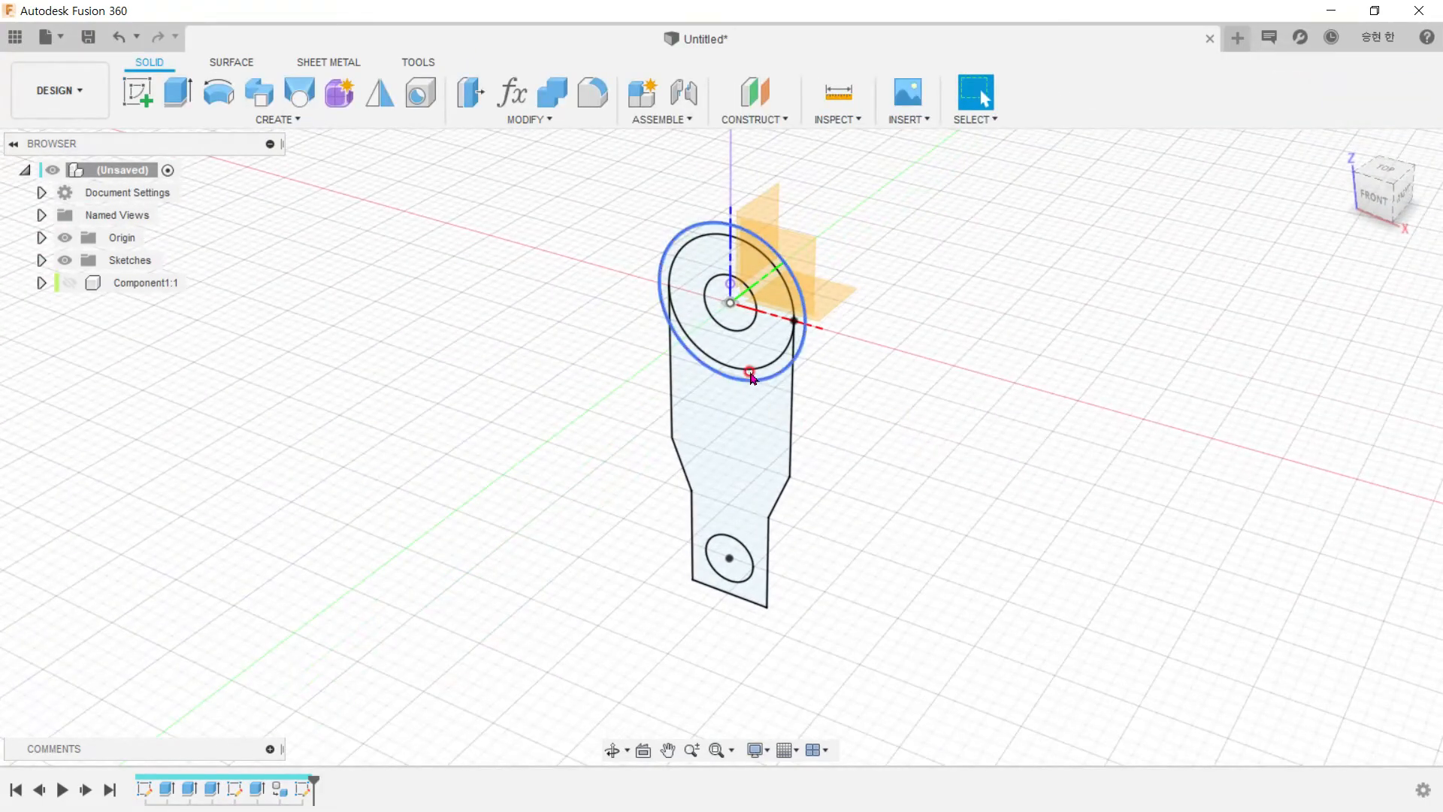
pyautogui.click(767, 348)
pyautogui.scroll(2, 768, 380)
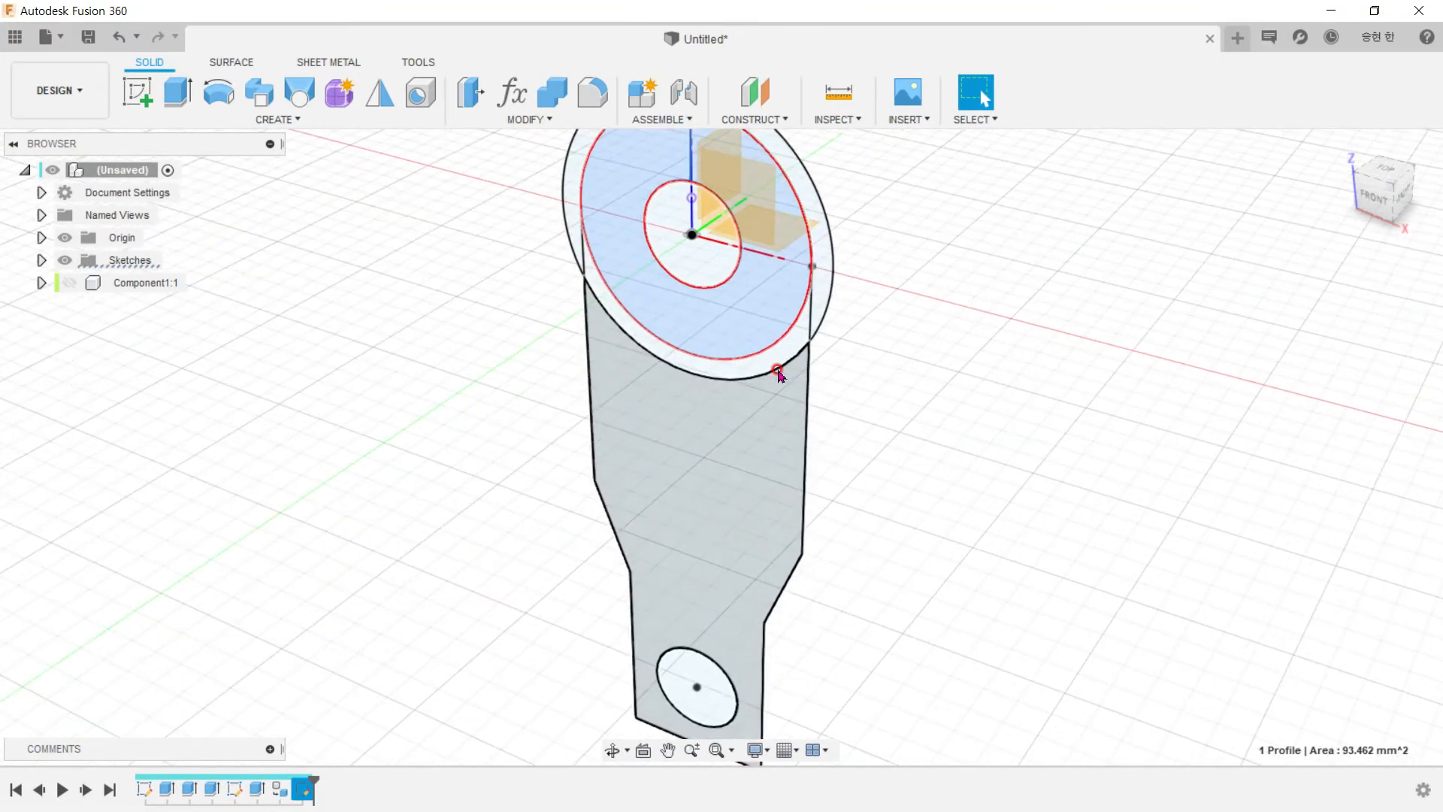
pyautogui.click(772, 423)
pyautogui.click(415, 331)
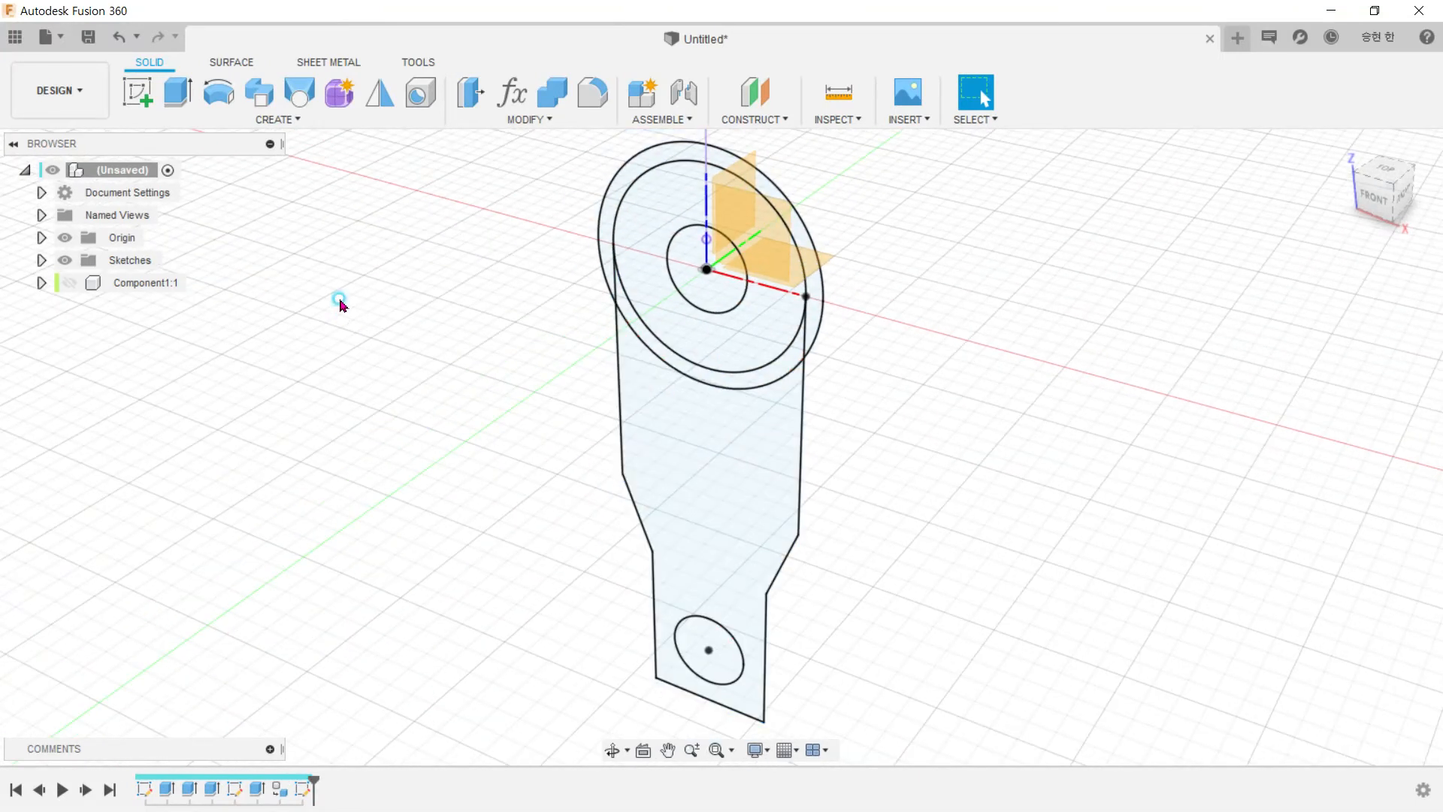
# Step: Extrude the lever profiles, including the lower circle but not the upper inner circle, by -5 mm as a new body
pyautogui.click(178, 92)
pyautogui.click(711, 347)
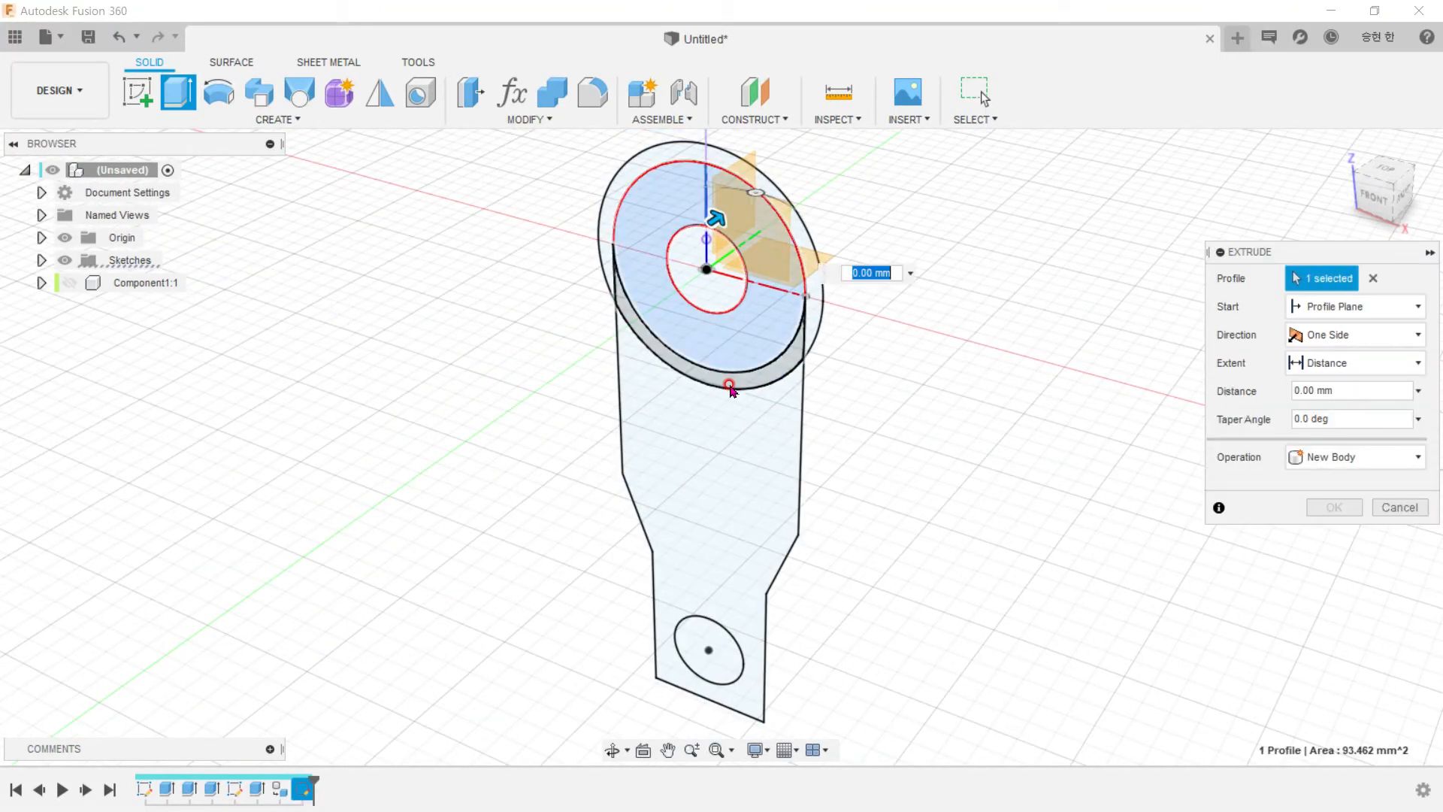
pyautogui.click(725, 415)
pyautogui.click(726, 481)
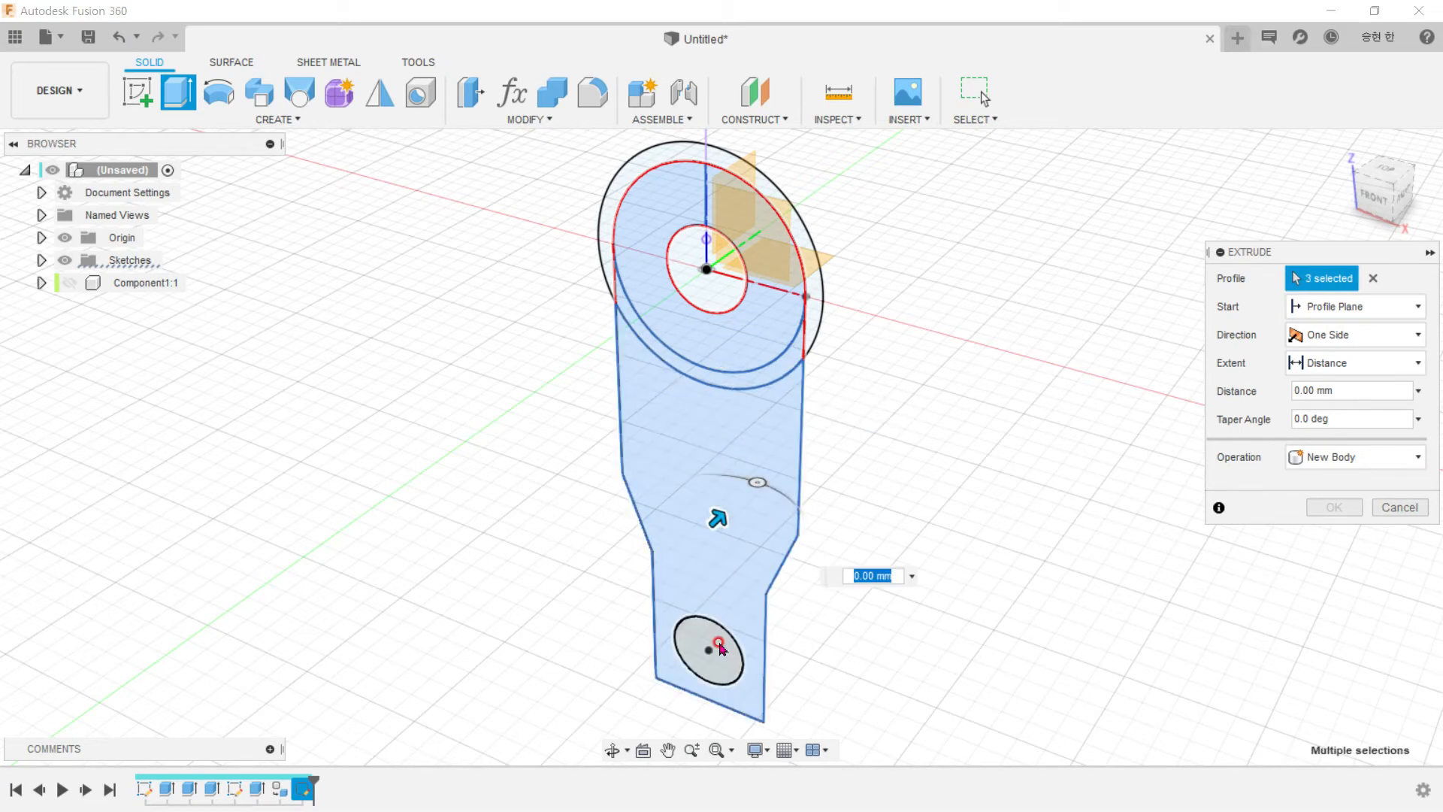
pyautogui.click(719, 648)
pyautogui.scroll(-1, 572, 482)
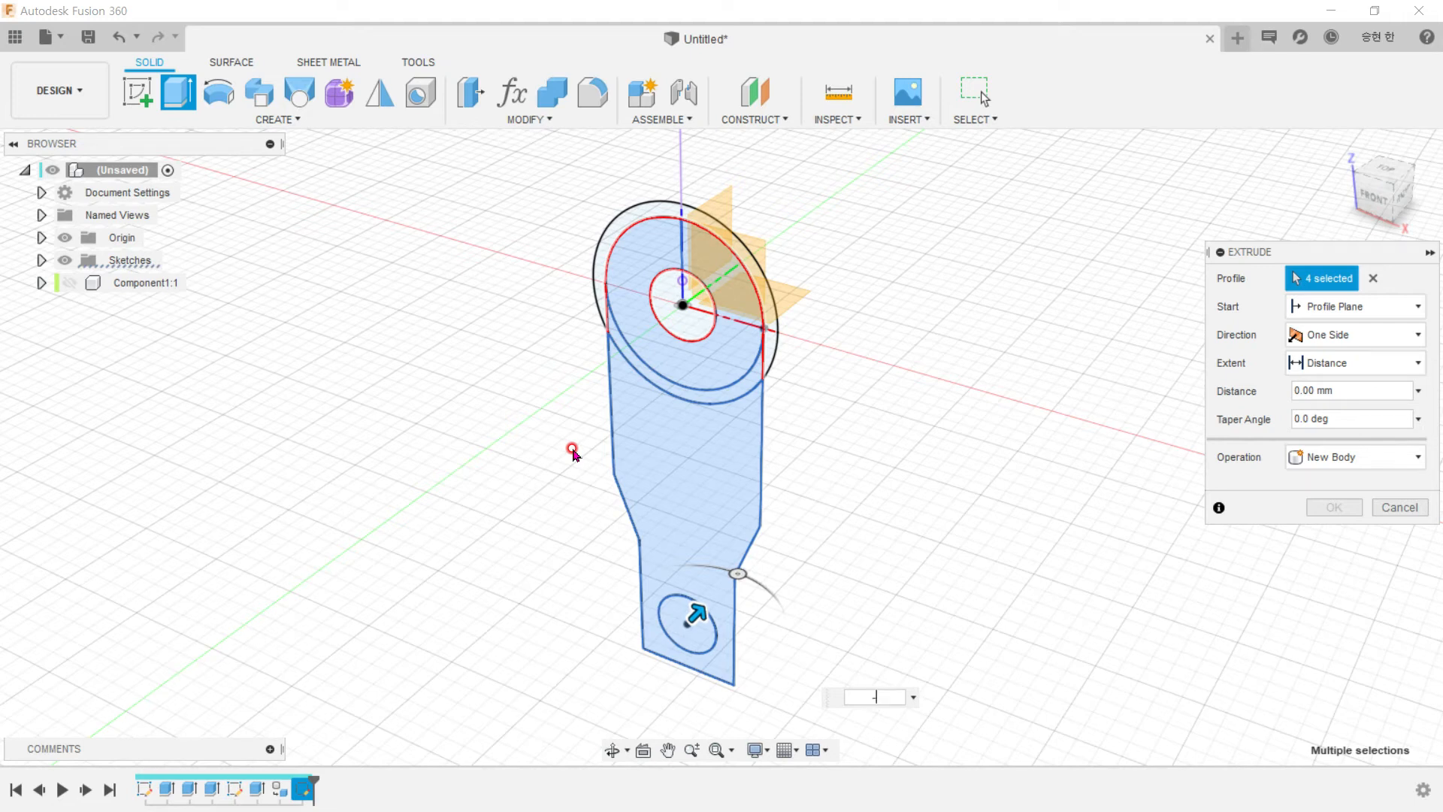
pyautogui.press('Return')
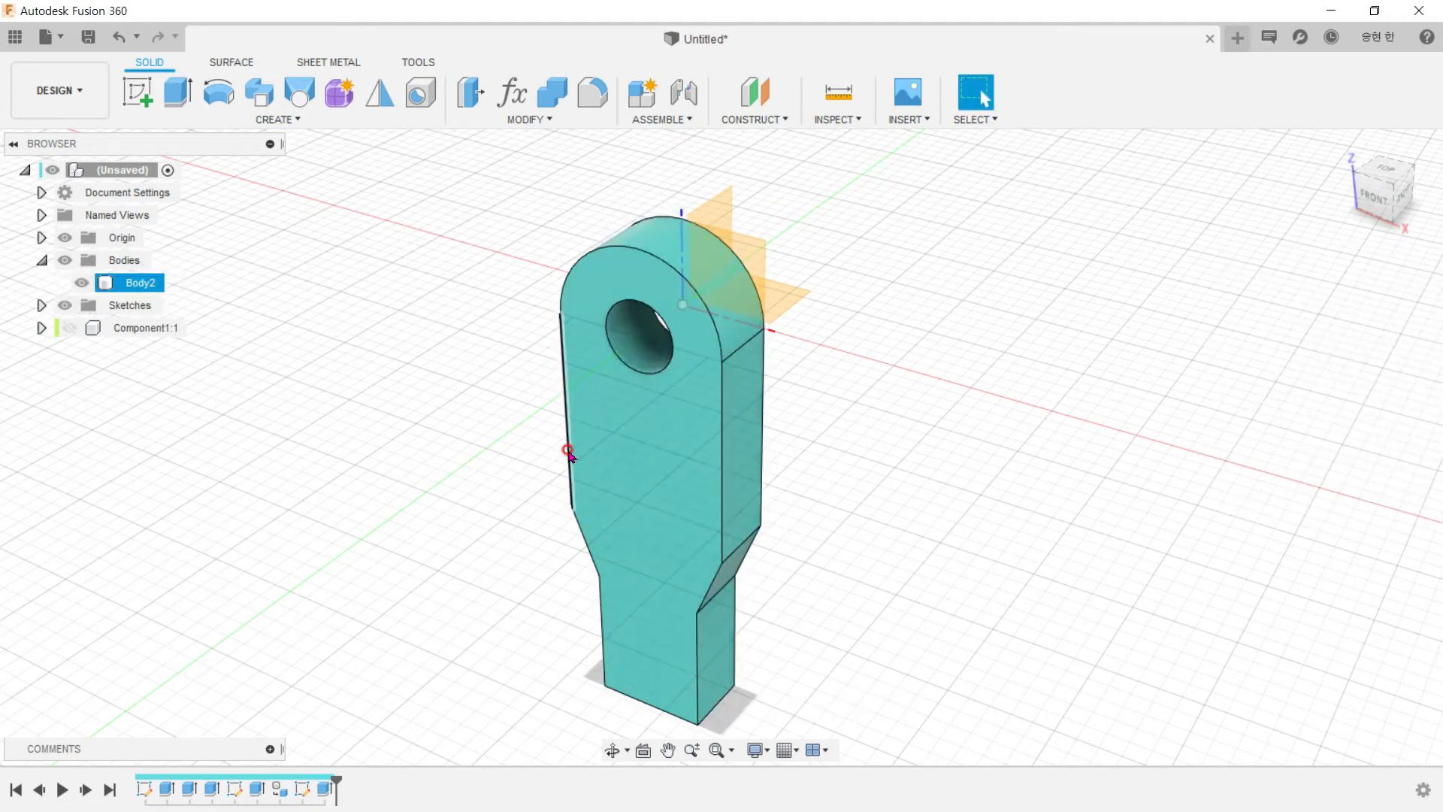
# Step: Check the lower pin's length in the PDF drawing and make Sketch3 visible again
pyautogui.moveTo(571, 510); pyautogui.dragTo(571, 483, button='middle')
pyautogui.hotkey('alt', 'Tab')
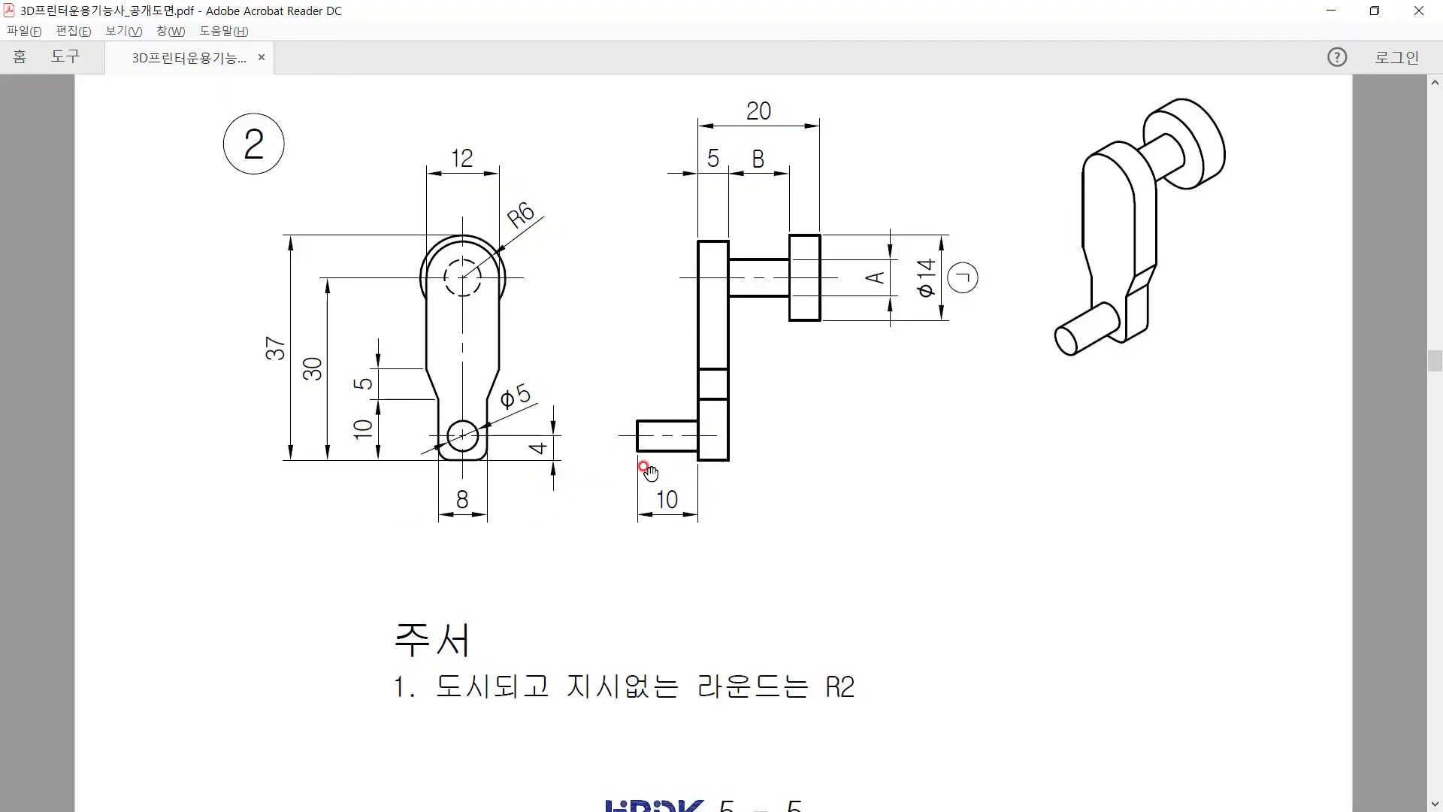
pyautogui.hotkey('alt', 'Tab')
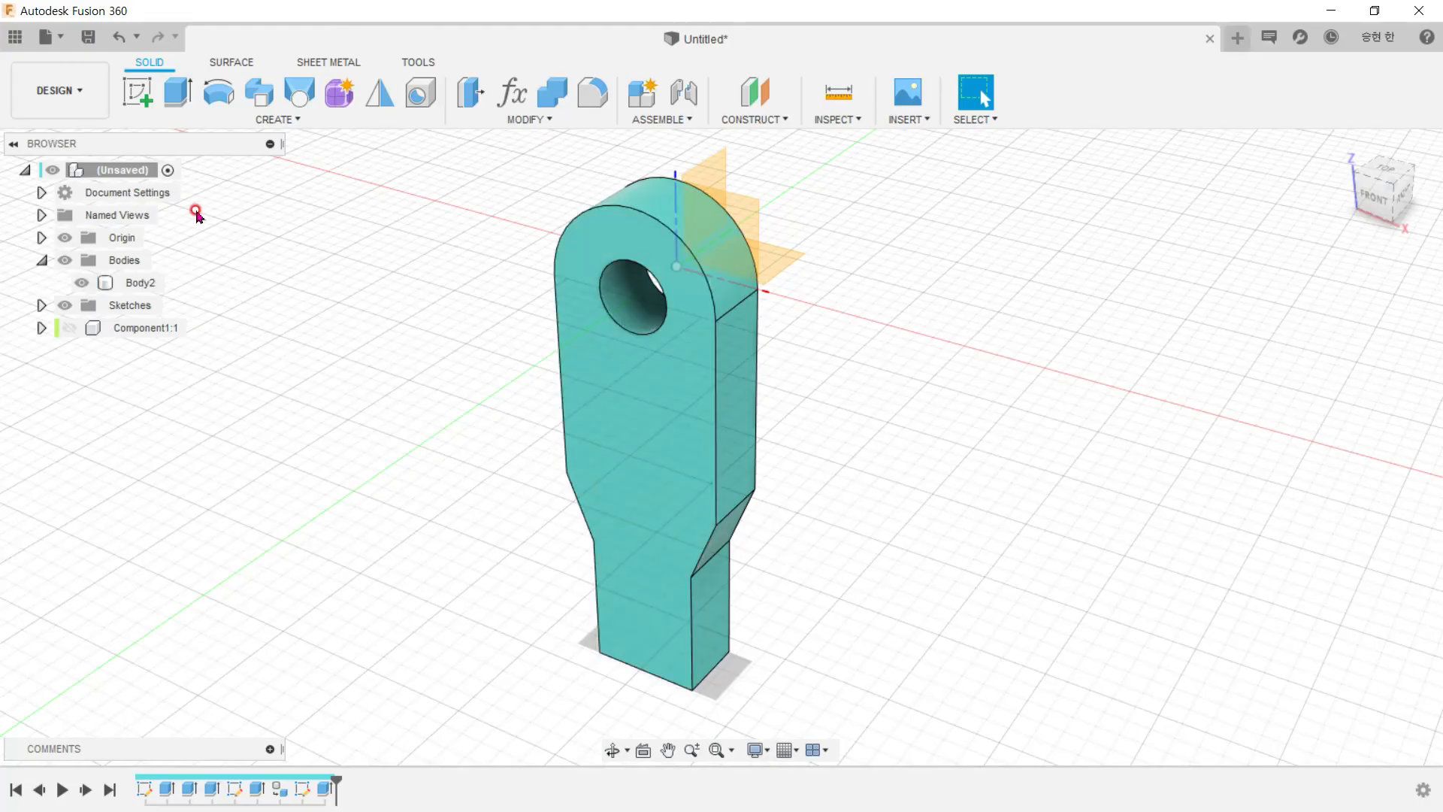
pyautogui.click(41, 304)
pyautogui.click(81, 373)
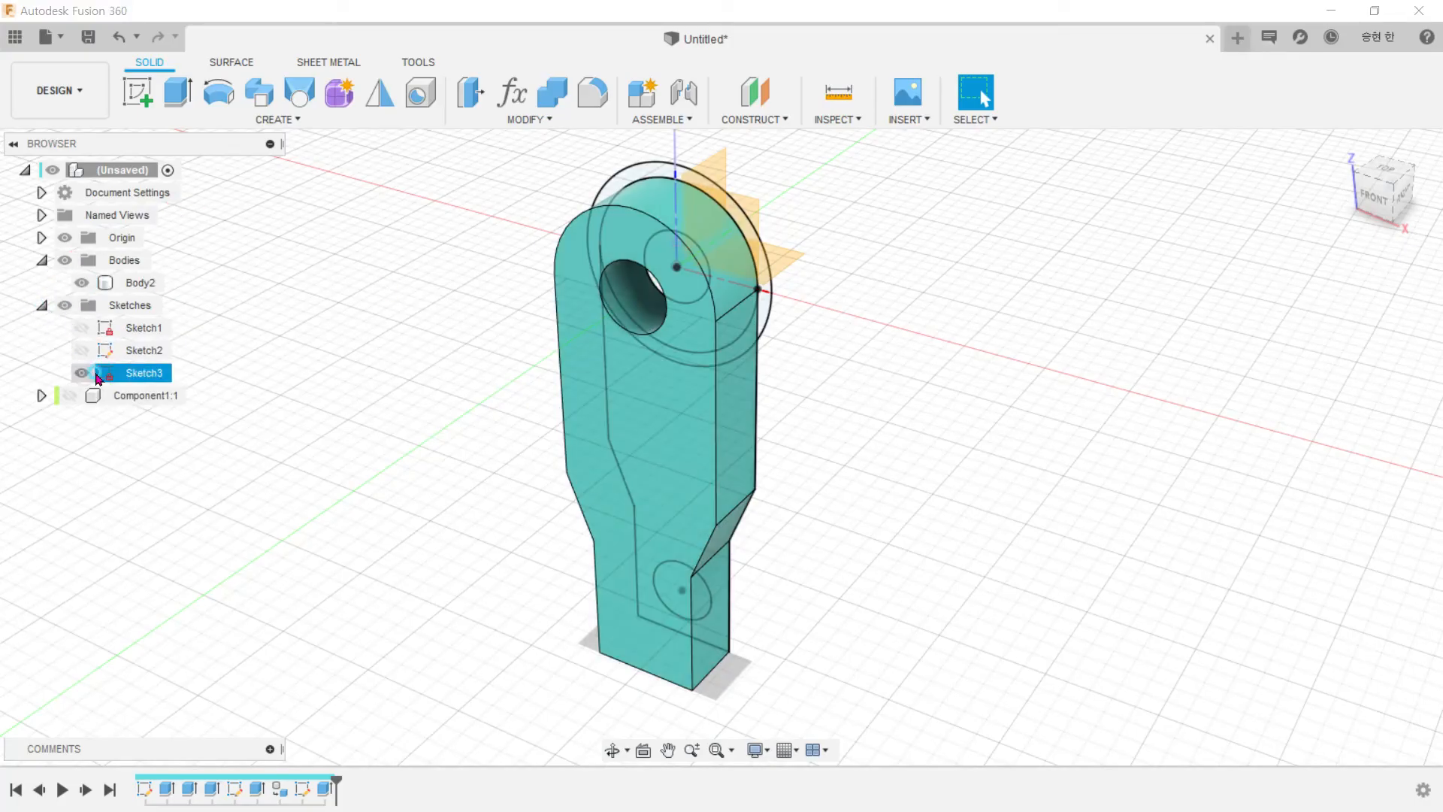
# Step: Extrude the lower 5 mm circle's profile by -10 mm and join it to the lever body as a pin
pyautogui.click(709, 603)
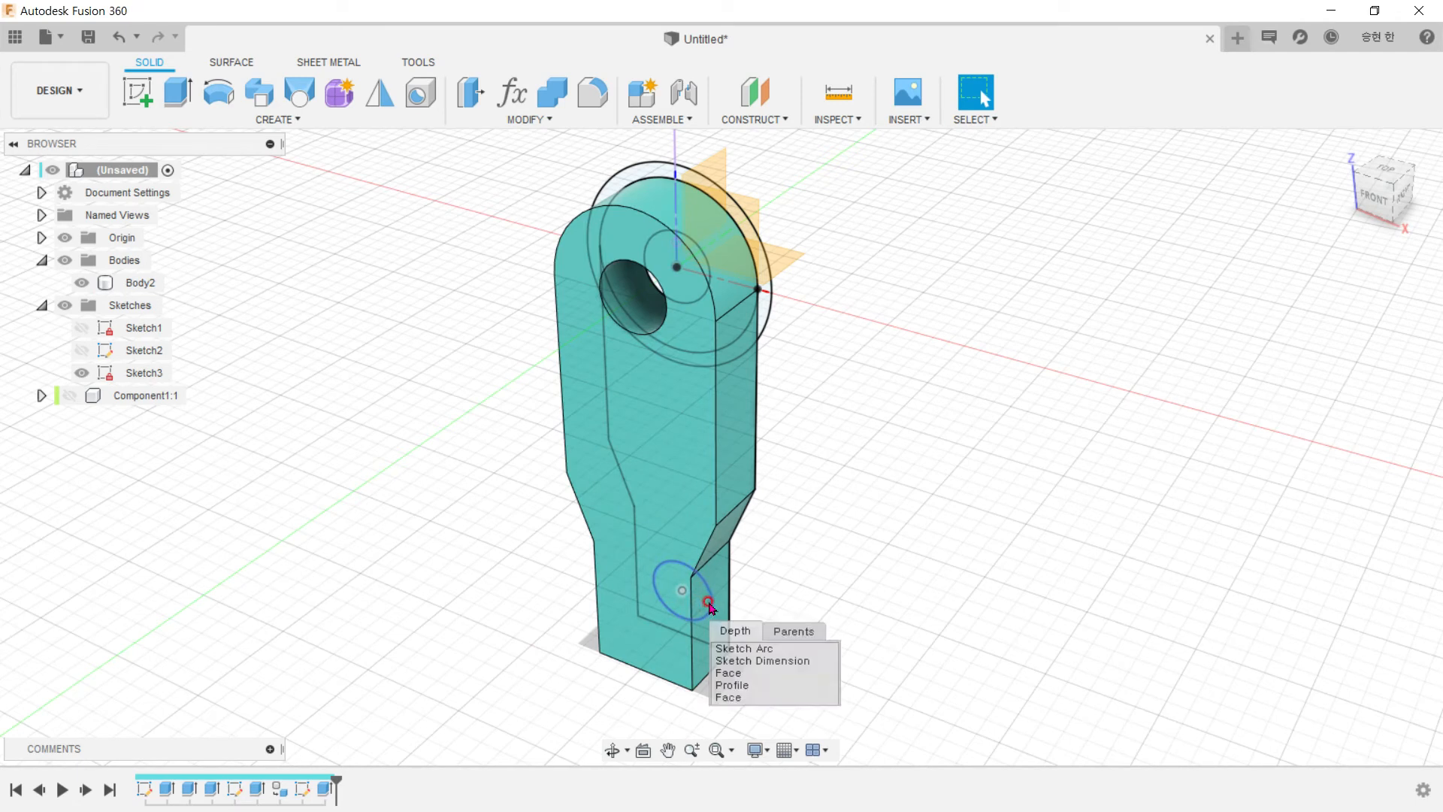
pyautogui.click(736, 686)
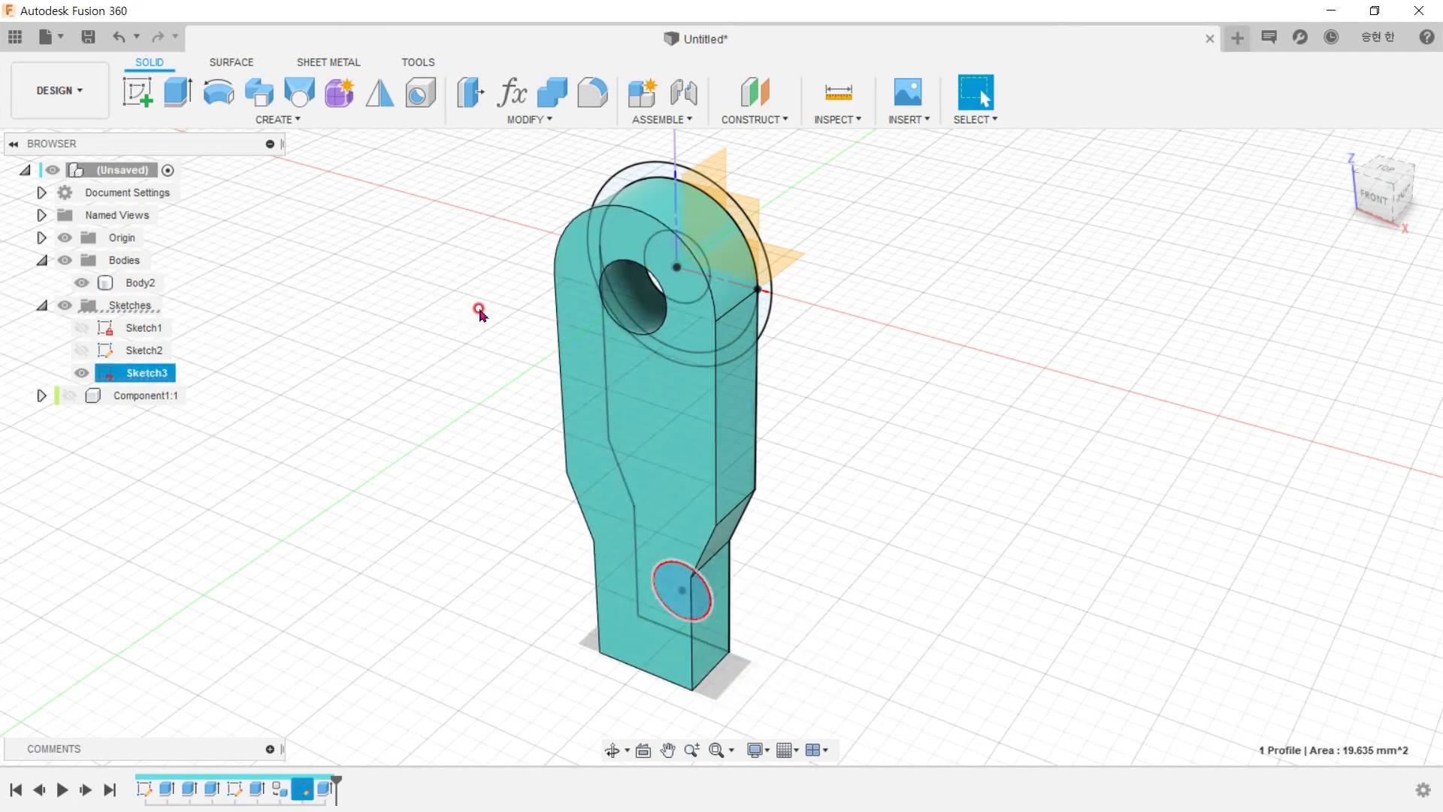
pyautogui.press('e')
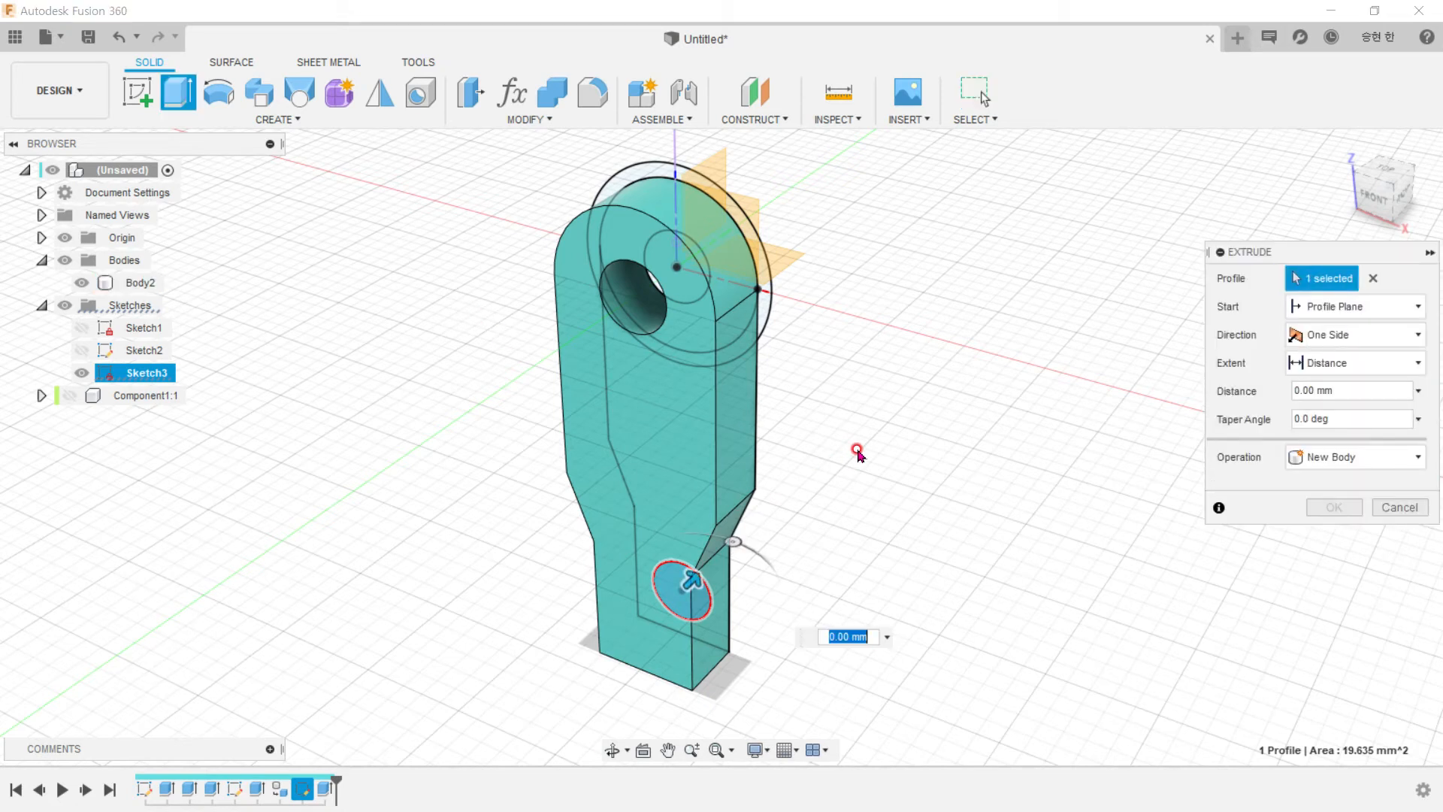
pyautogui.write('-10')
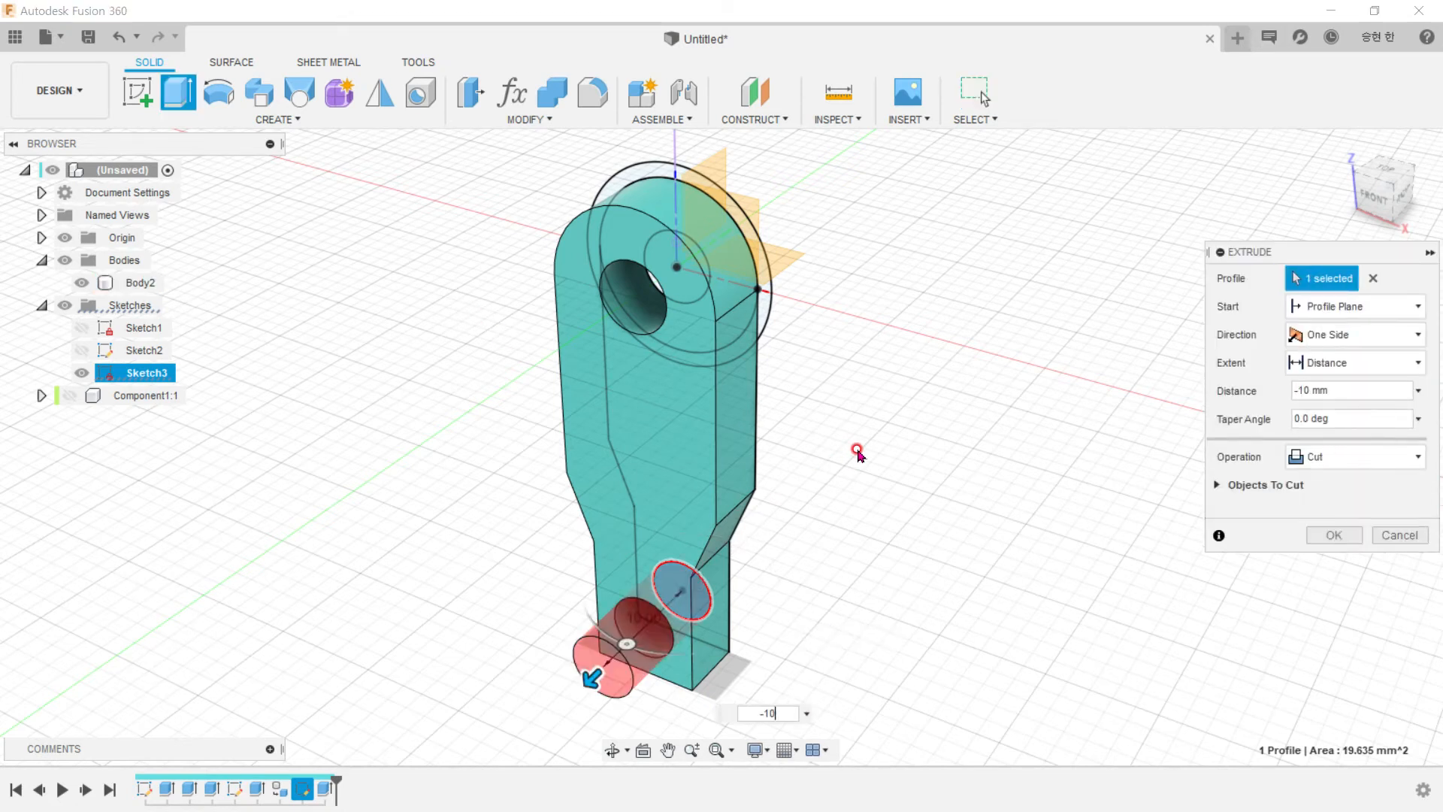
pyautogui.click(1346, 457)
pyautogui.click(1316, 479)
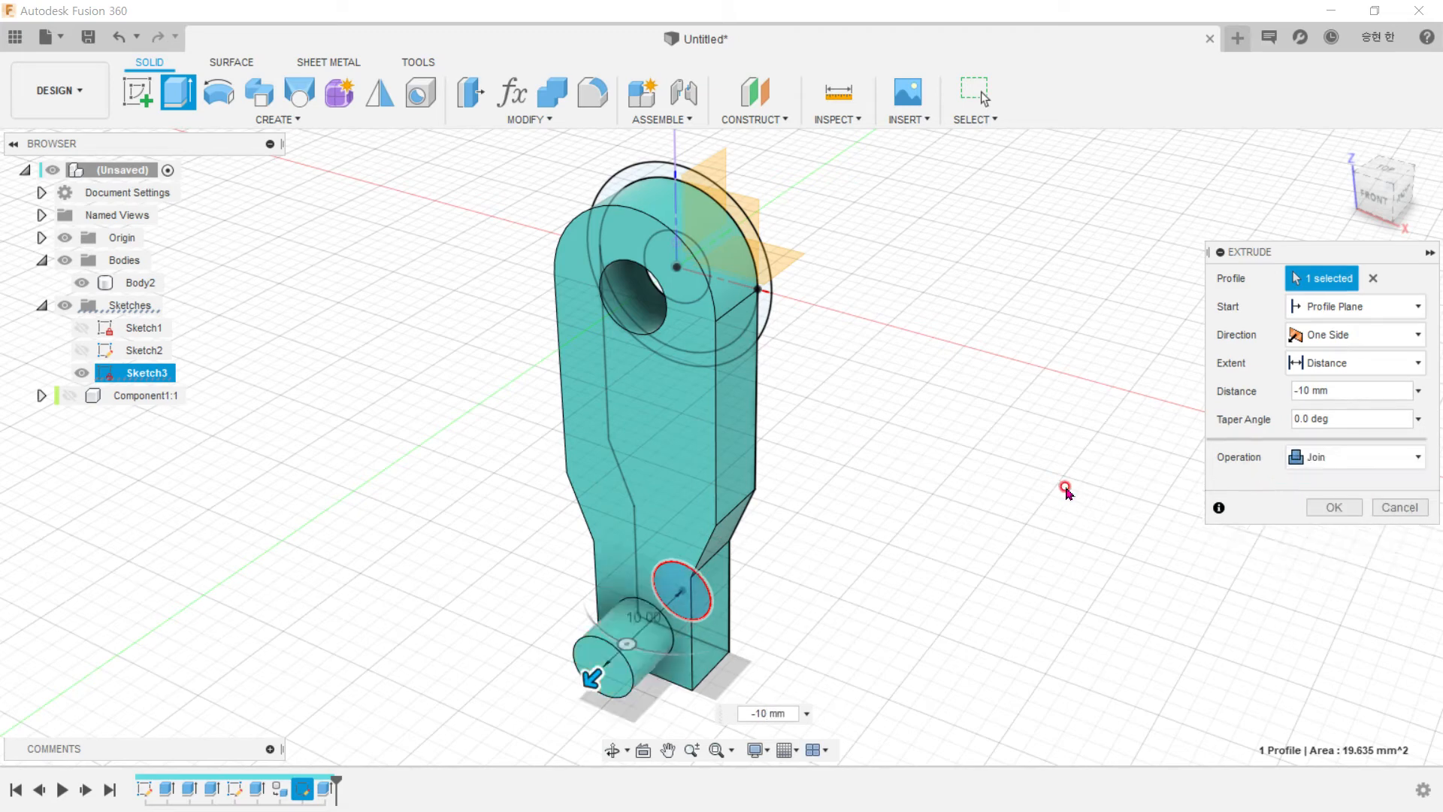
pyautogui.press('Return')
pyautogui.keyDown('shift'); pyautogui.moveTo(1062, 497); pyautogui.dragTo(1015, 431, button='middle'); pyautogui.keyUp('shift')
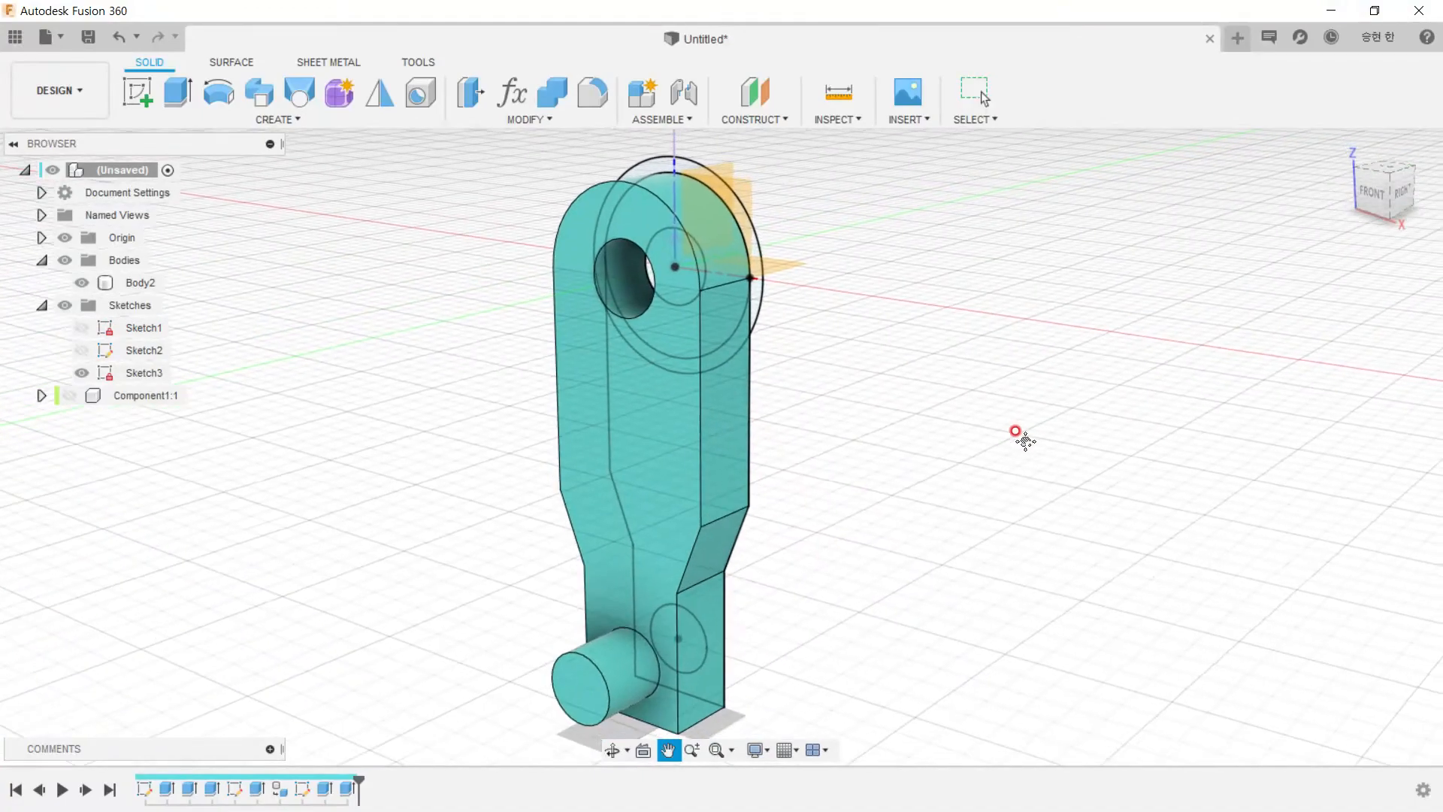
# Step: Examine parts 1 and 2 in the PDF drawing to work out length B of the upper pin
pyautogui.hotkey('alt', 'Tab')
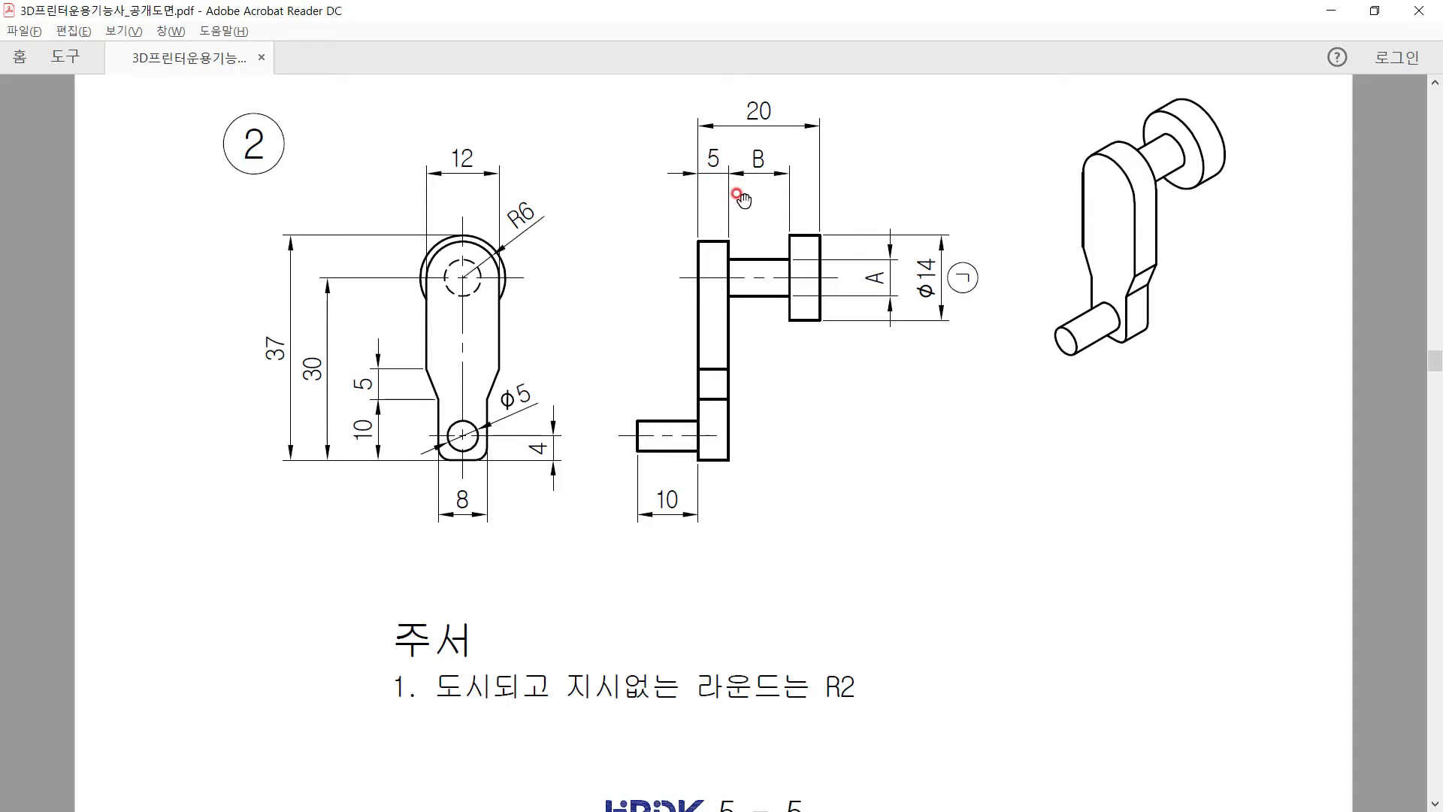
pyautogui.scroll(6, 665, 354)
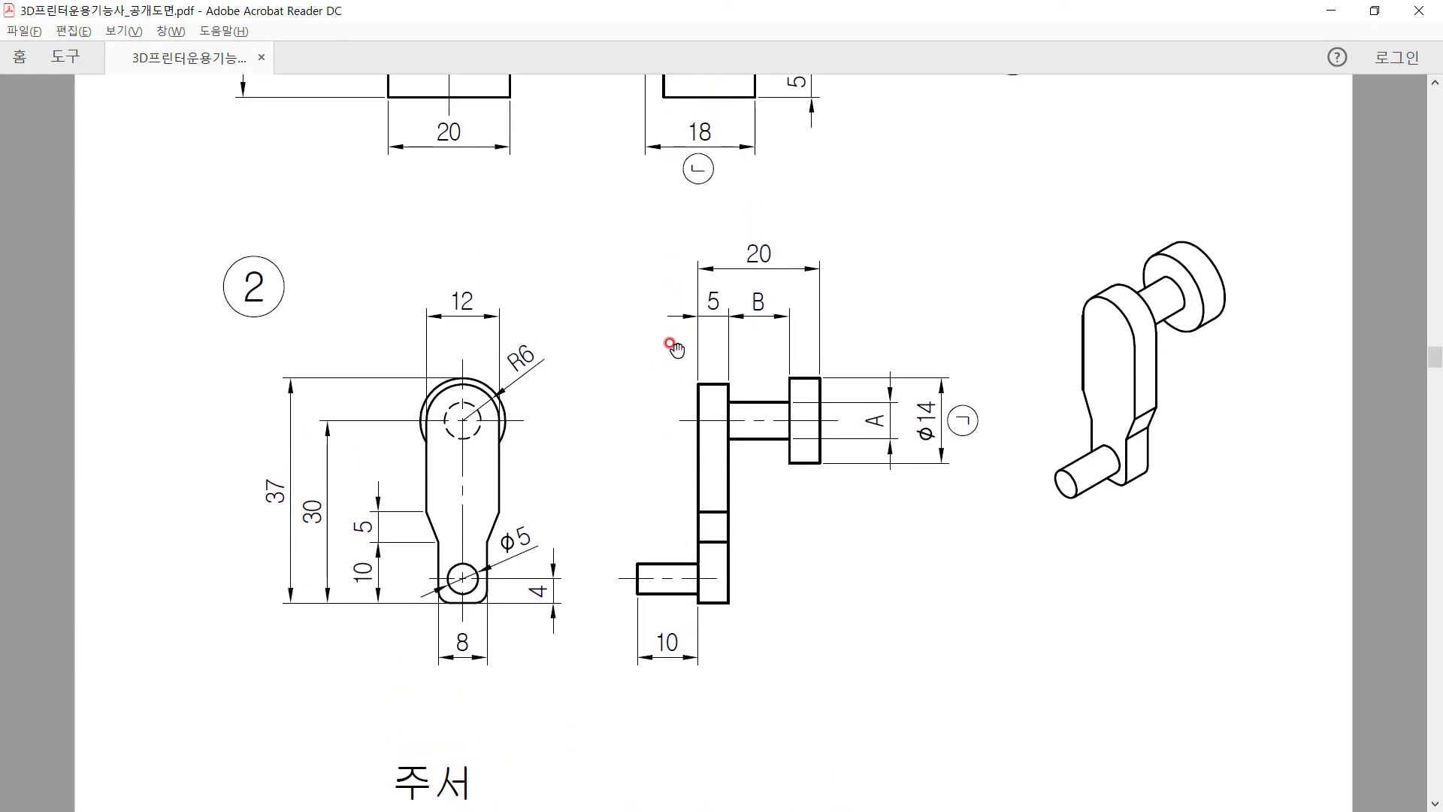
pyautogui.scroll(-1, 647, 233)
pyautogui.scroll(1, 661, 203)
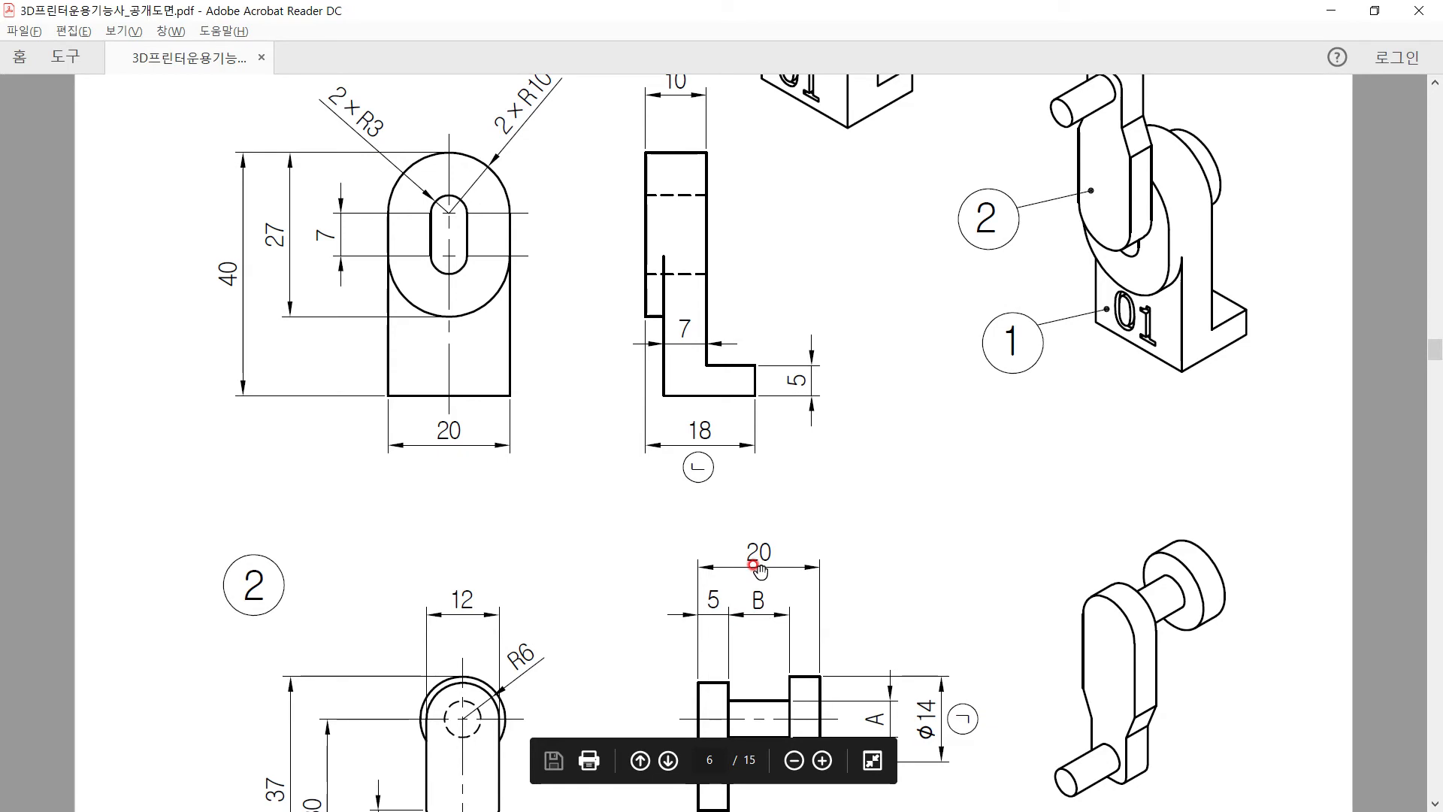
pyautogui.hotkey('alt', 'Tab')
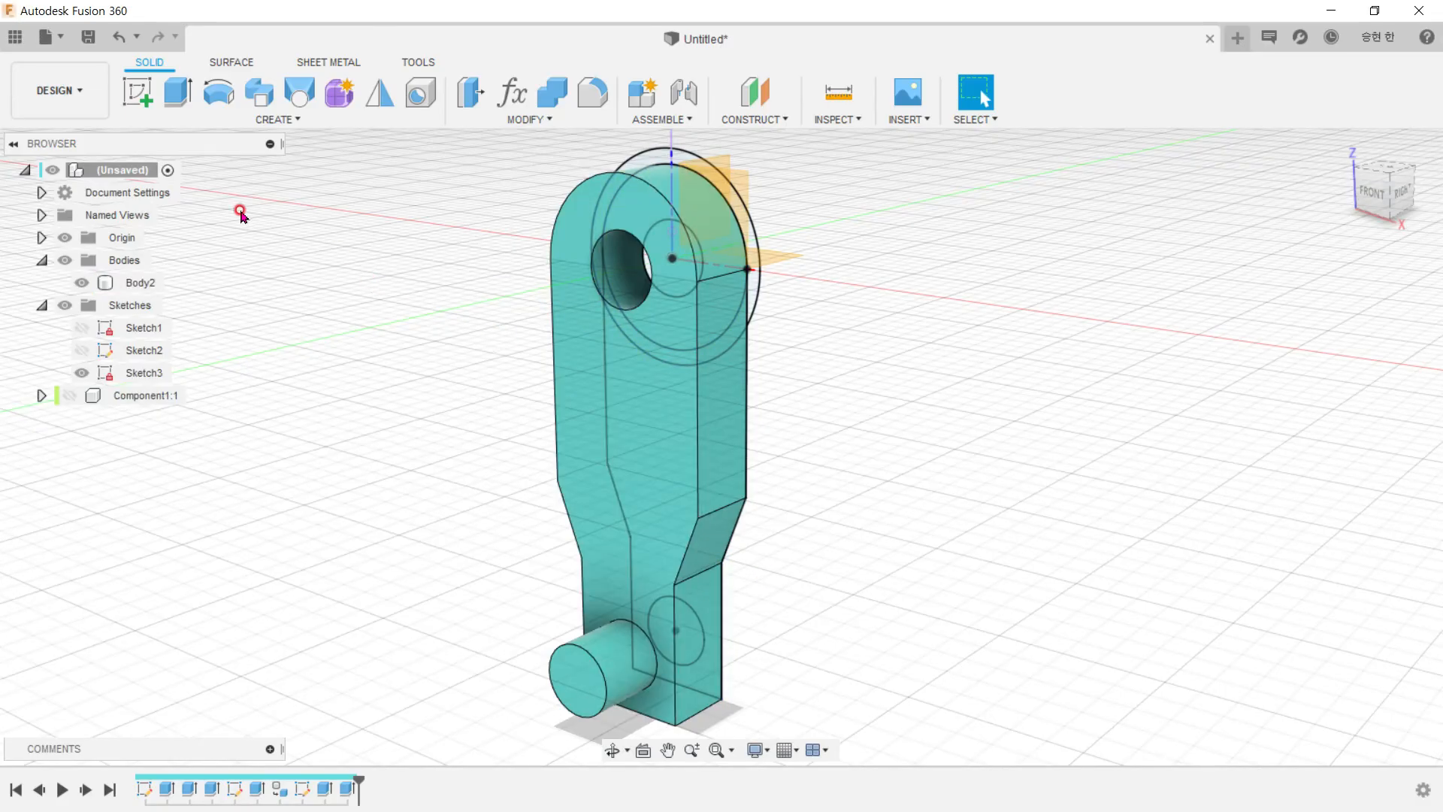
# Step: Edit the lever's -5 mm extrusion to include the upper inner circle's profile, filling the upper hole
pyautogui.keyDown('shift'); pyautogui.moveTo(551, 305); pyautogui.dragTo(426, 264, button='middle'); pyautogui.keyUp('shift')
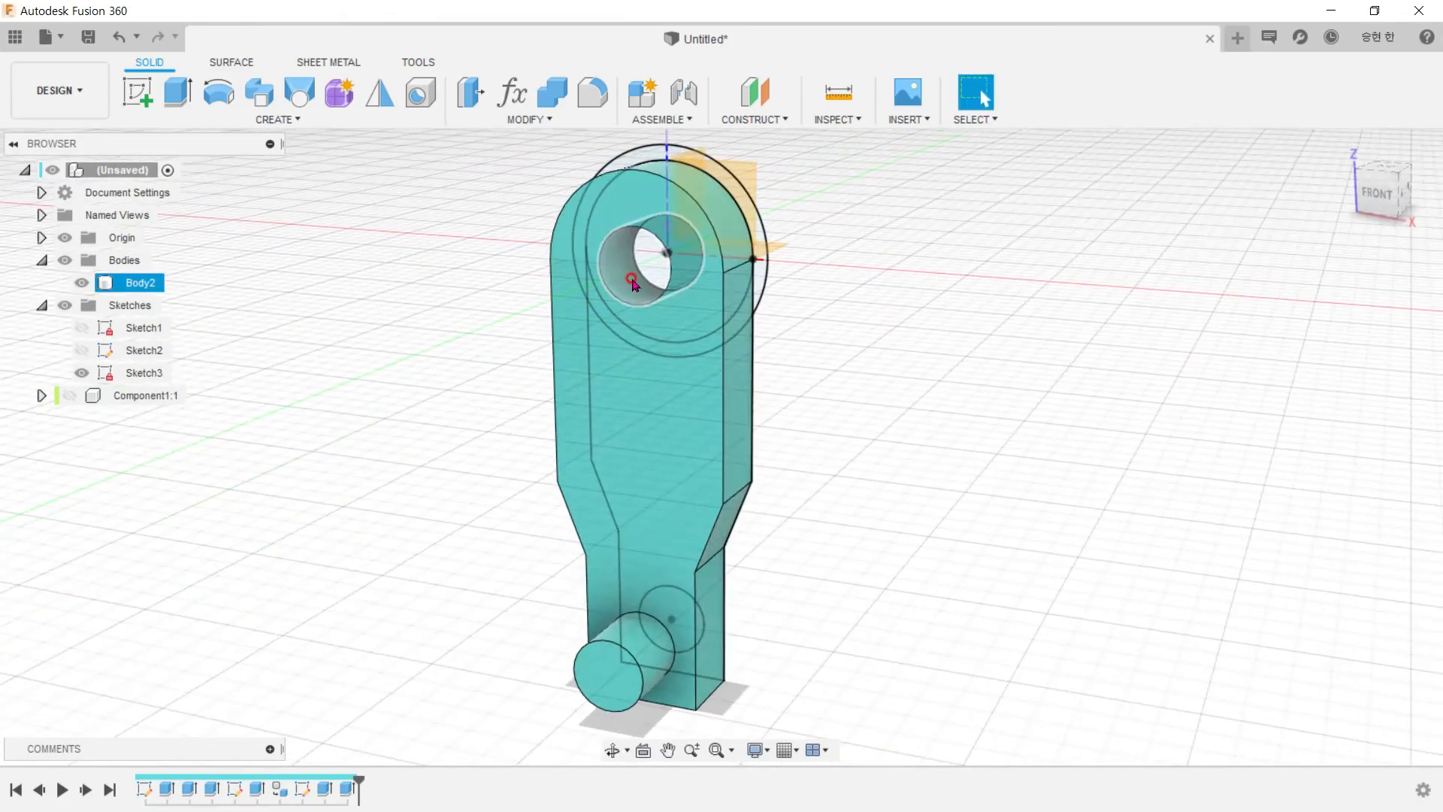
pyautogui.keyDown('shift'); pyautogui.moveTo(647, 273); pyautogui.dragTo(487, 343, button='middle'); pyautogui.keyUp('shift')
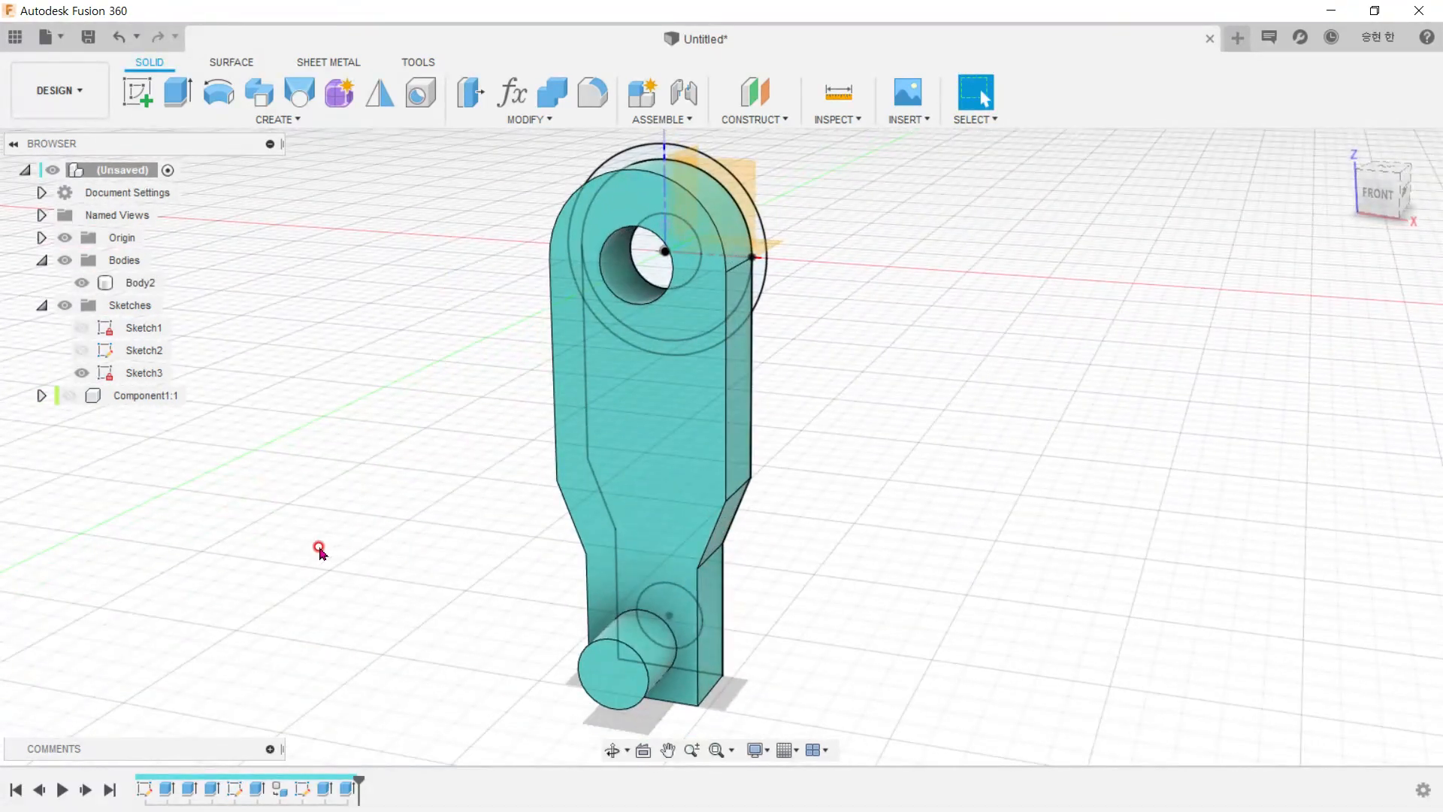
pyautogui.click(325, 786)
pyautogui.rightClick(325, 786)
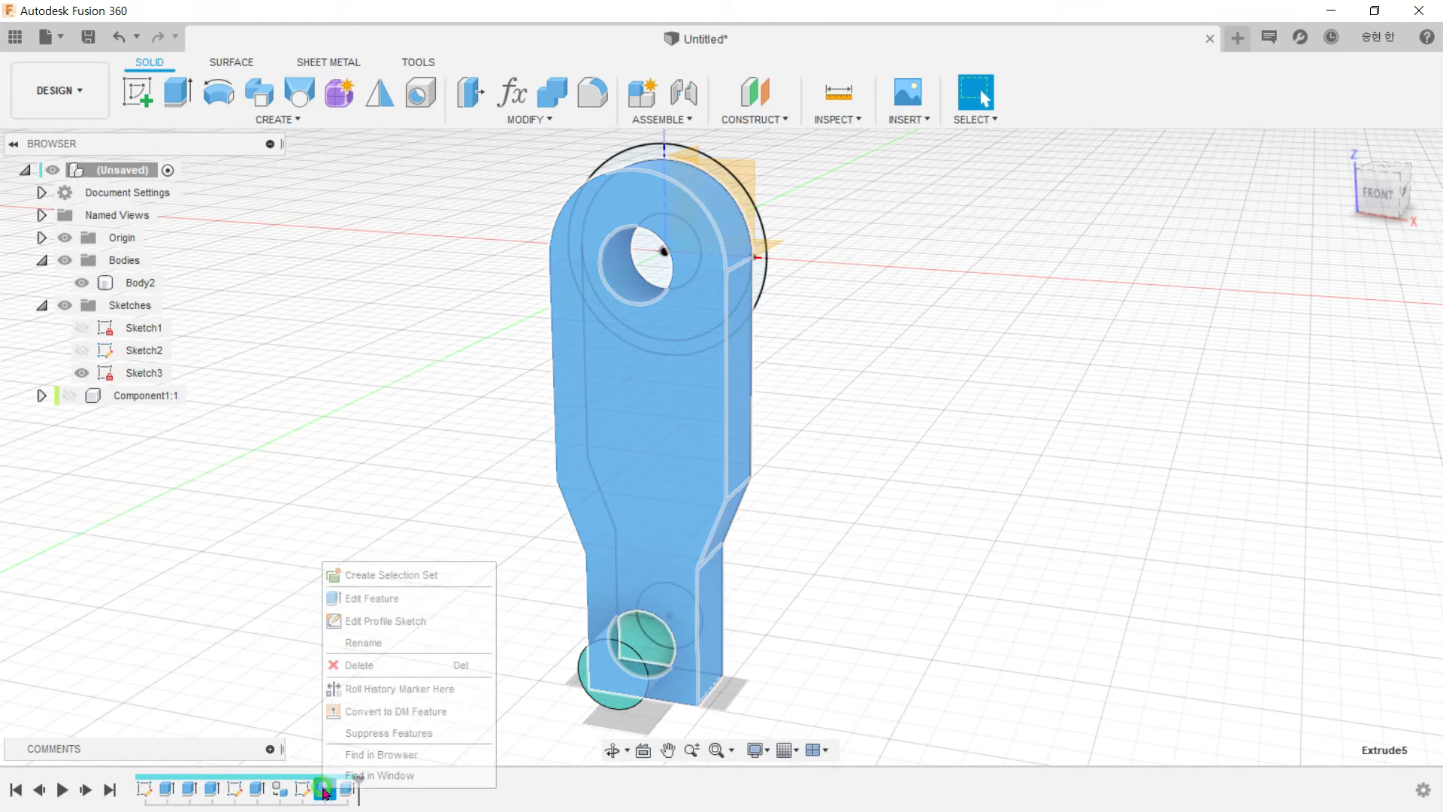
pyautogui.click(376, 598)
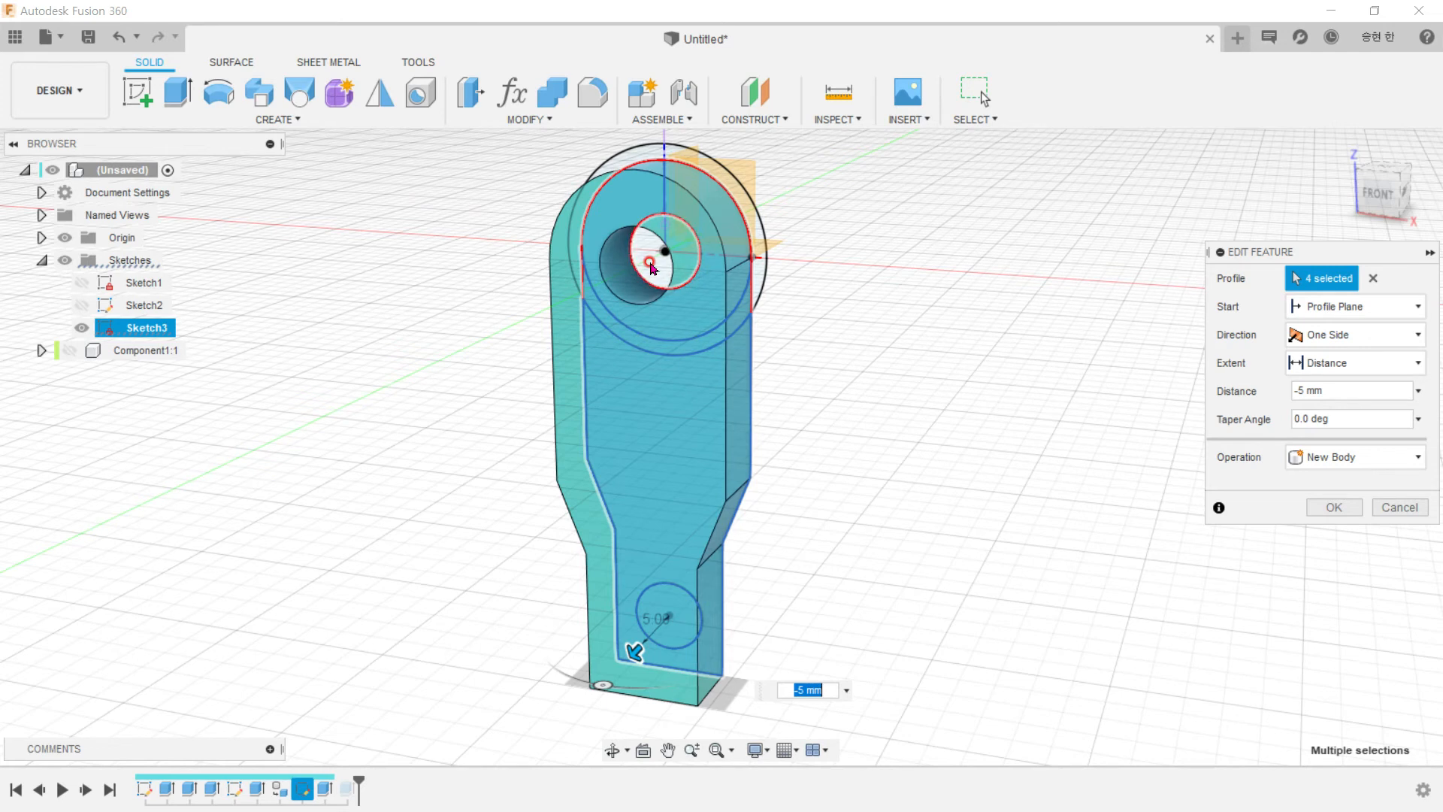
pyautogui.click(651, 267)
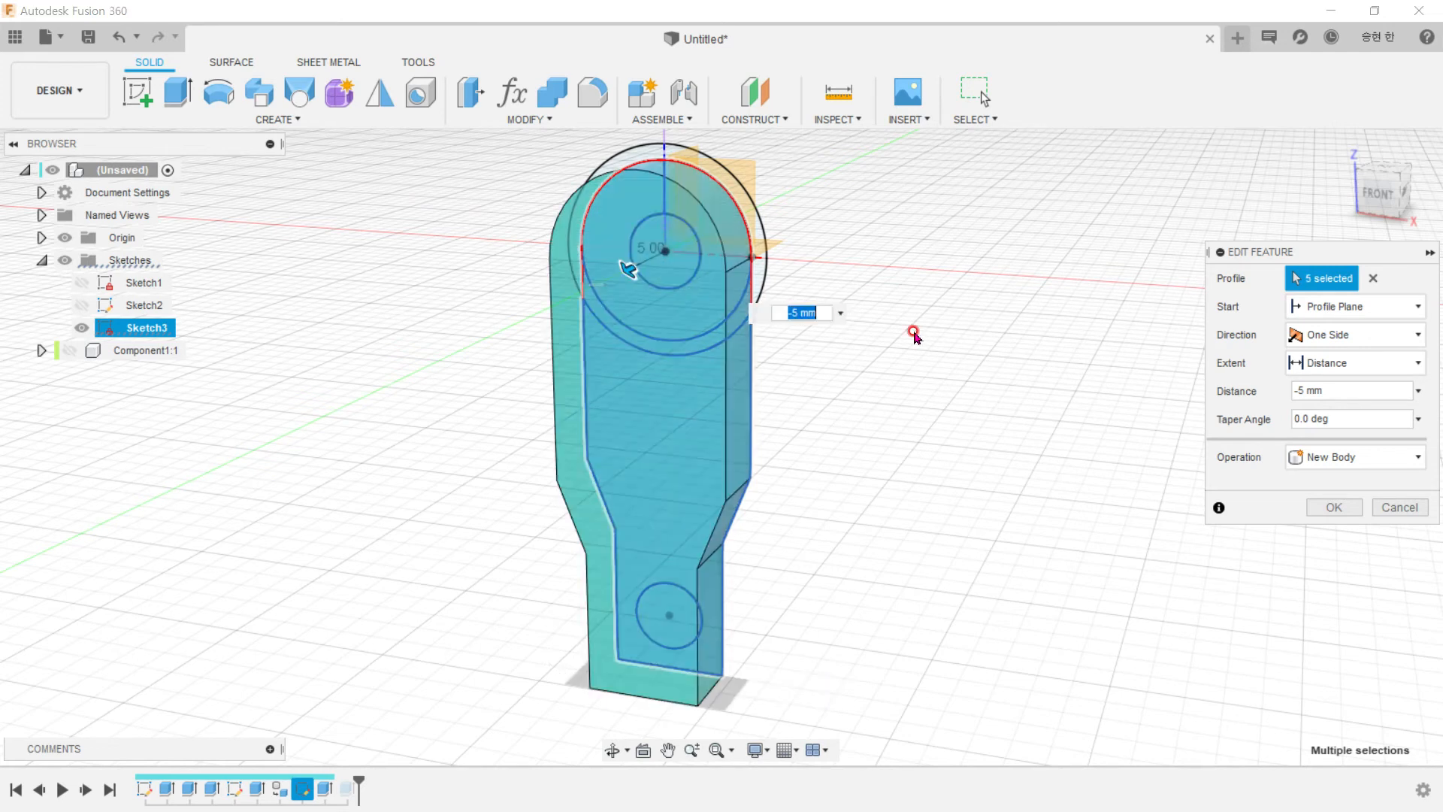
pyautogui.keyDown('shift'); pyautogui.moveTo(990, 349); pyautogui.dragTo(947, 343, button='middle'); pyautogui.keyUp('shift')
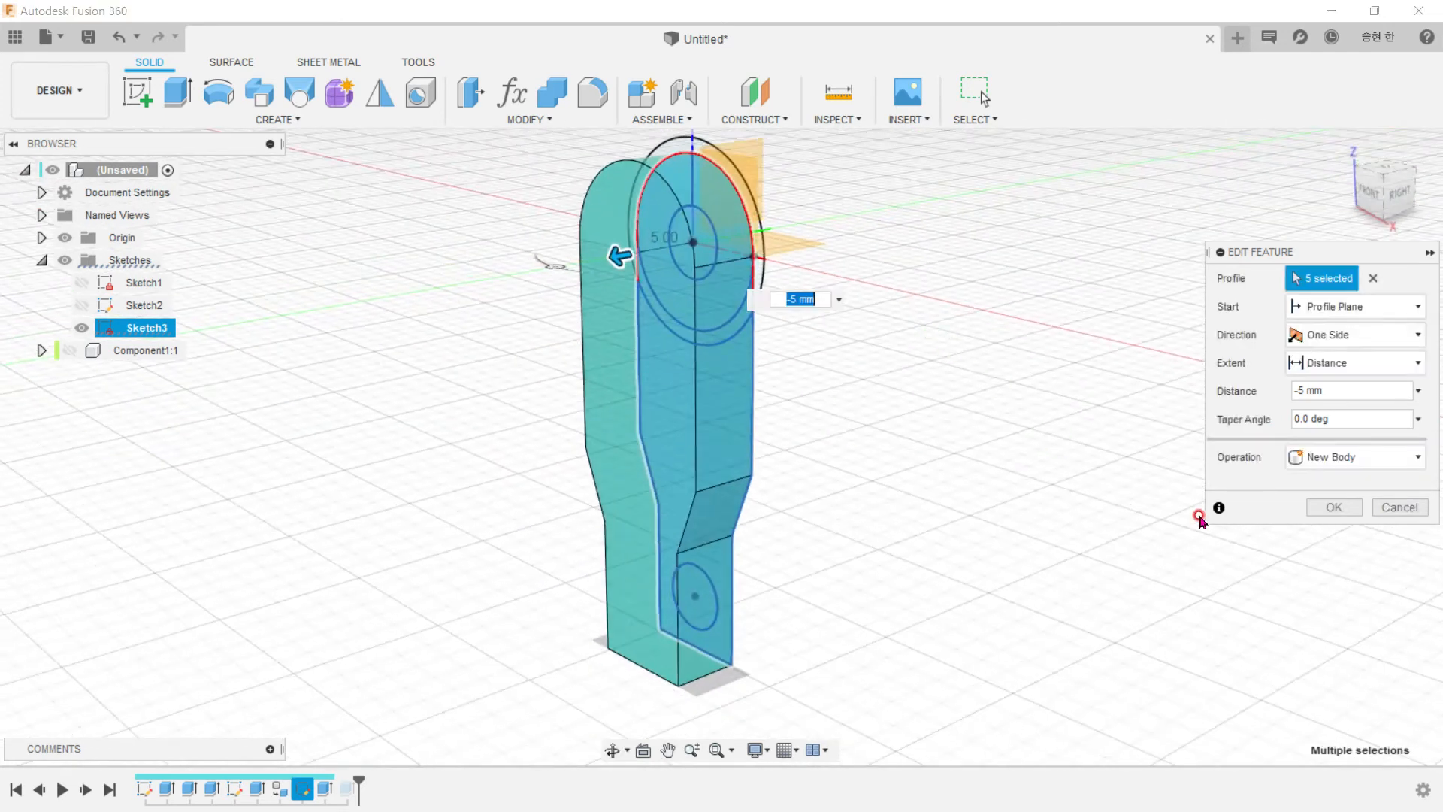
pyautogui.click(1335, 507)
# Step: Extrude the upper inner circle's profile 11 mm as the upper pin of the lever
pyautogui.keyDown('shift'); pyautogui.moveTo(1266, 503); pyautogui.dragTo(1146, 479, button='middle'); pyautogui.keyUp('shift')
pyautogui.hotkey('alt', 'Tab')
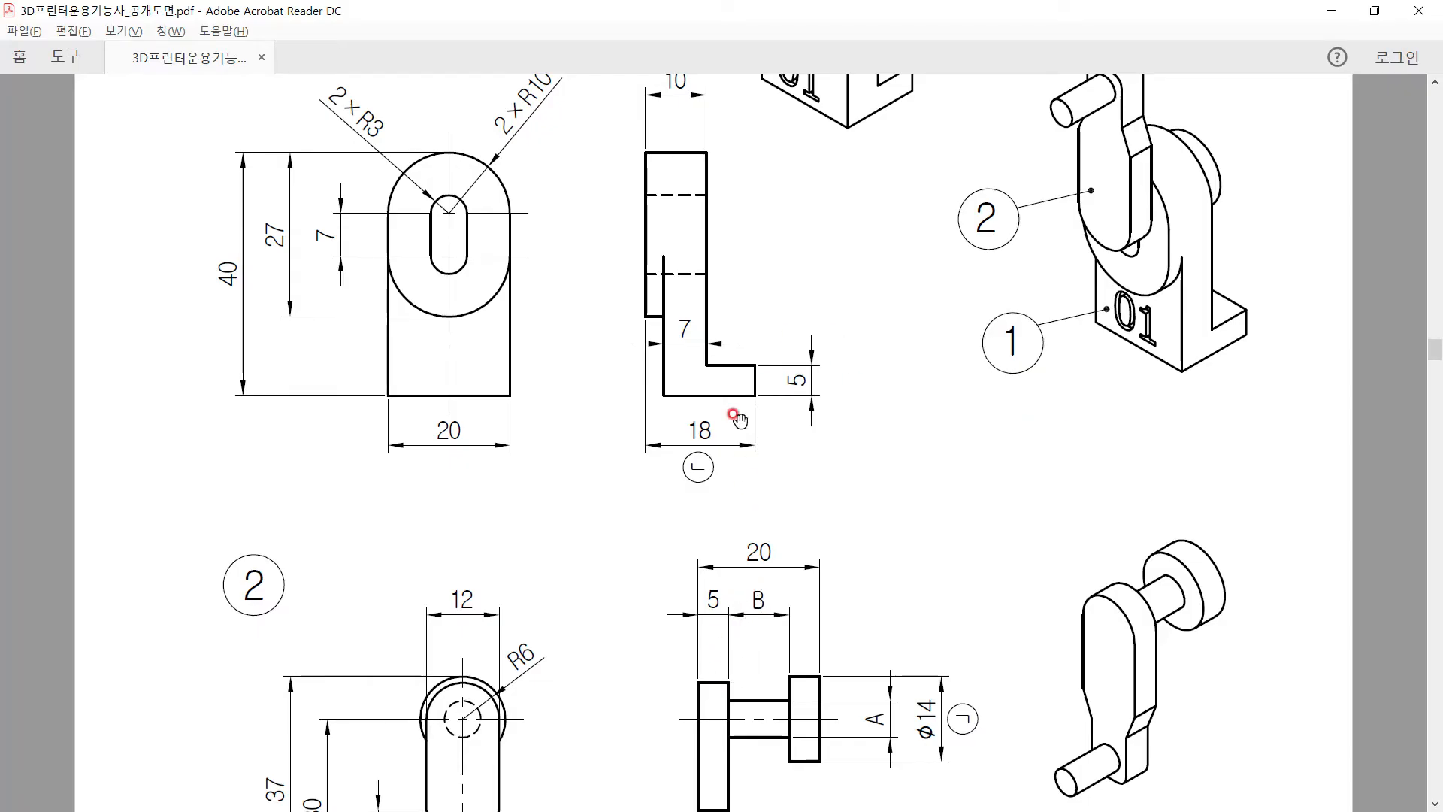
pyautogui.hotkey('alt', 'Tab')
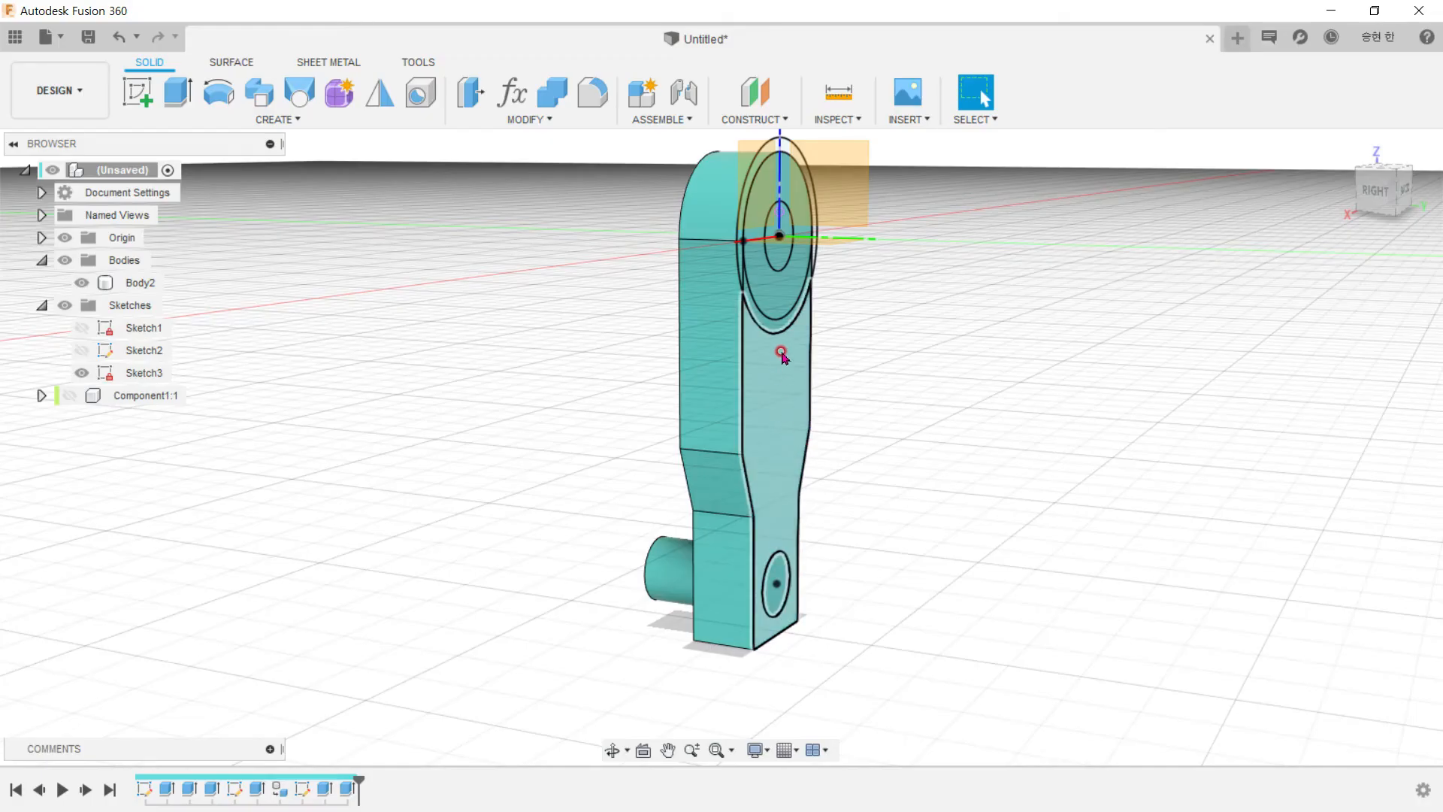
pyautogui.click(178, 91)
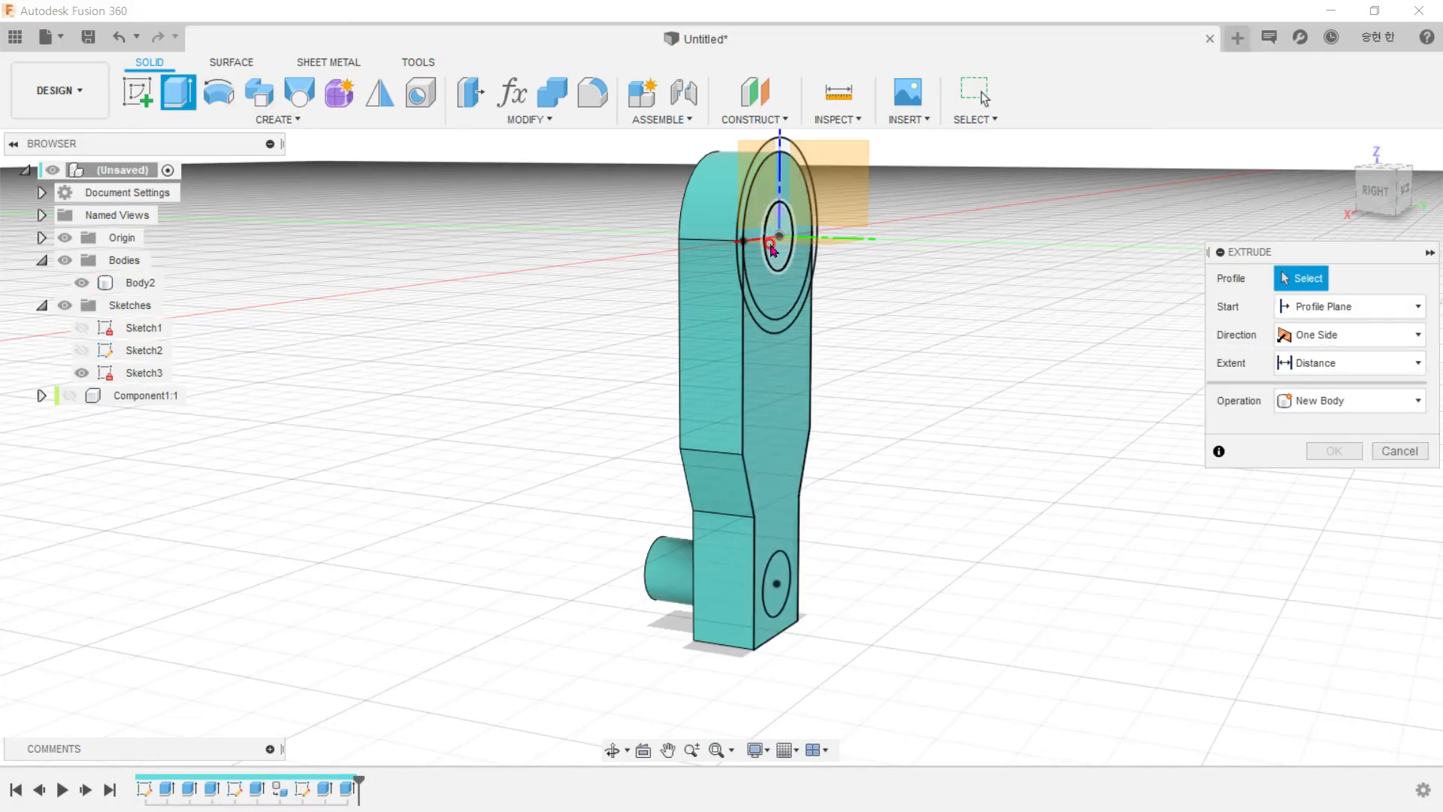
pyautogui.click(772, 251)
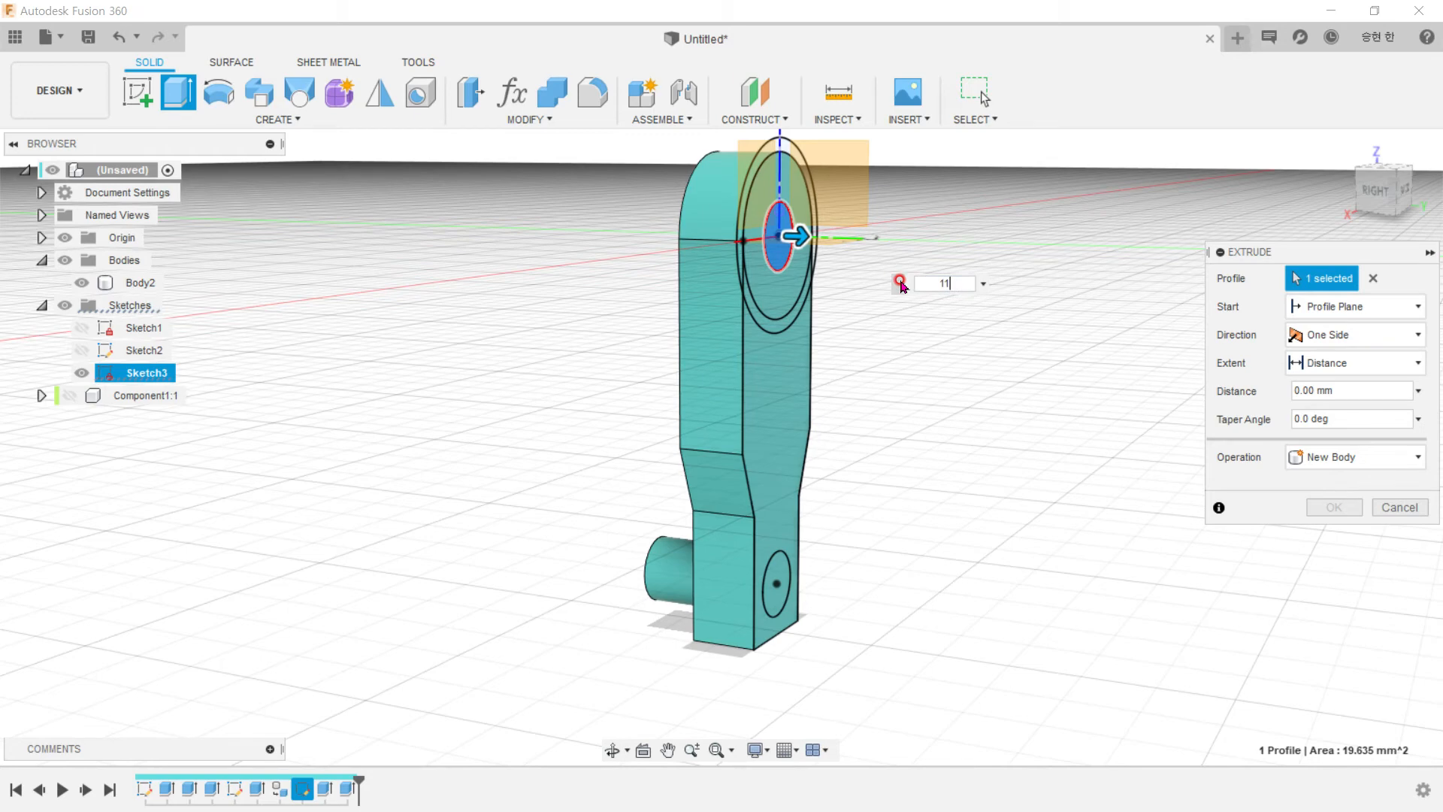
pyautogui.click(1334, 507)
pyautogui.keyDown('shift'); pyautogui.moveTo(1048, 442); pyautogui.dragTo(1135, 432, button='middle'); pyautogui.keyUp('shift')
# Step: Check the pin's round head in the PDF drawing and select all five profiles inside the upper outer circle for an extrusion
pyautogui.hotkey('alt', 'Tab')
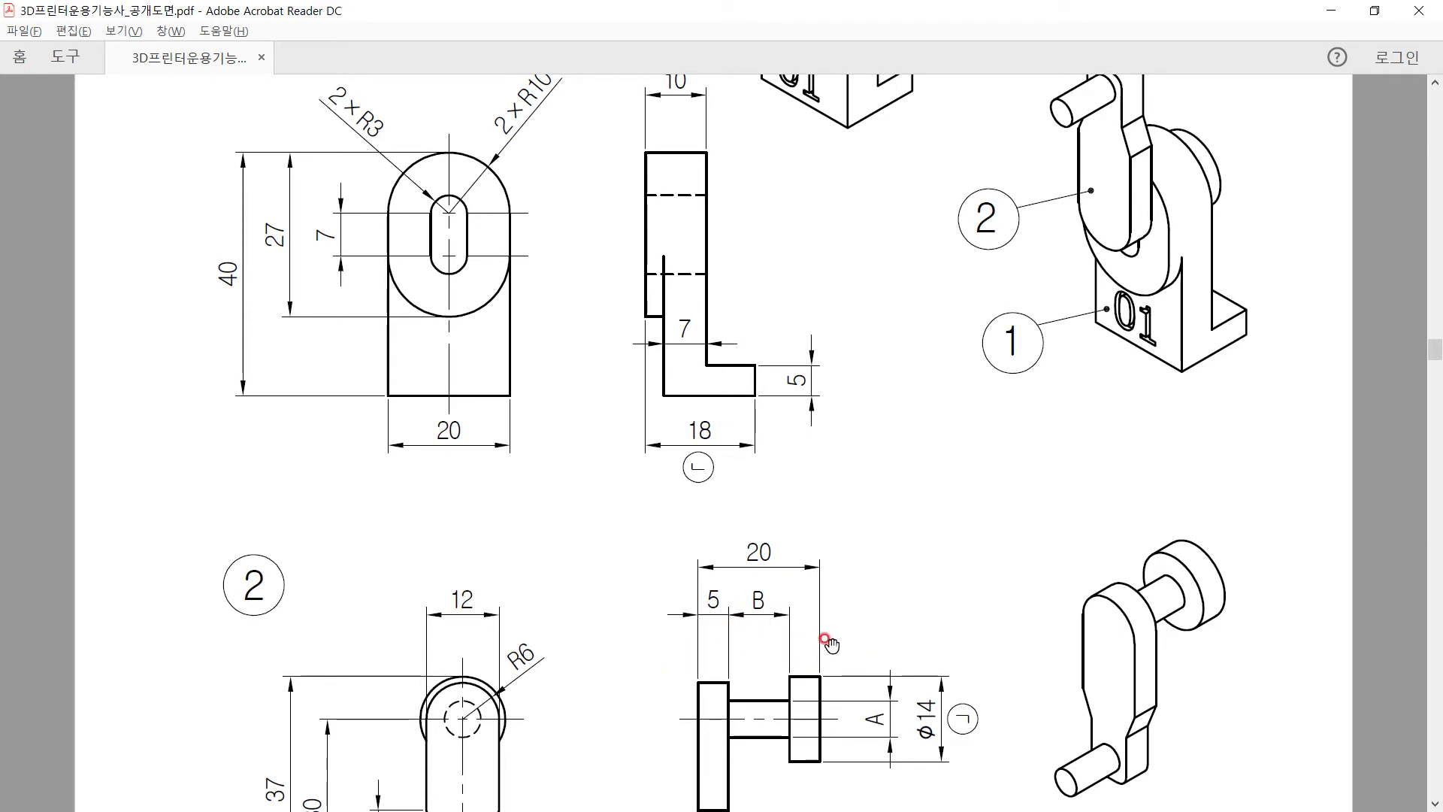
pyautogui.hotkey('alt', 'Tab')
pyautogui.keyDown('shift'); pyautogui.moveTo(690, 503); pyautogui.dragTo(575, 512, button='middle'); pyautogui.keyUp('shift')
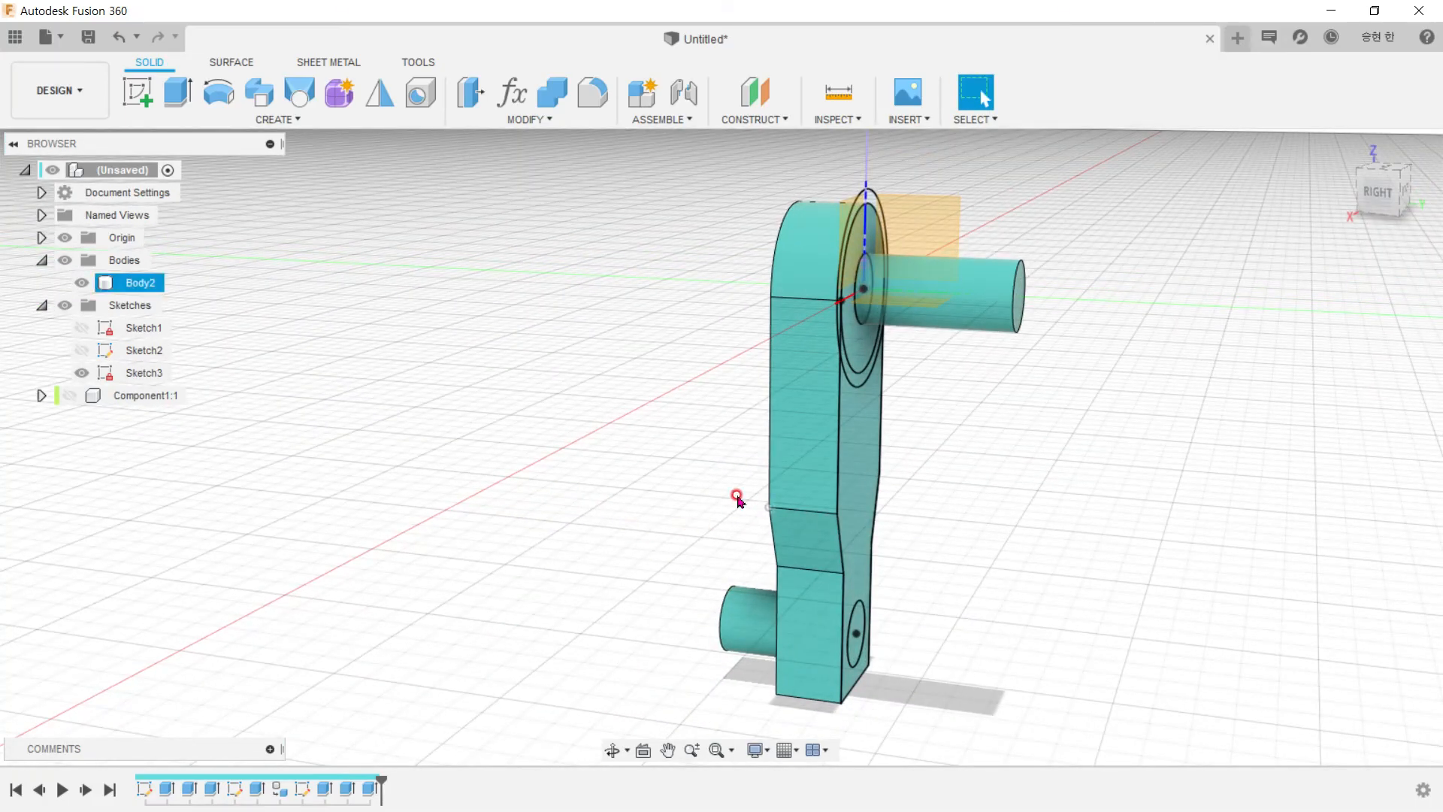
pyautogui.moveTo(892, 451)
pyautogui.keyDown('shift'); pyautogui.mouseDown(button='middle')
pyautogui.moveTo(831, 431)
pyautogui.moveTo(870, 451)
pyautogui.mouseUp(button='middle'); pyautogui.keyUp('shift')
pyautogui.keyDown('shift'); pyautogui.moveTo(760, 354); pyautogui.dragTo(587, 328, button='middle'); pyautogui.keyUp('shift')
pyautogui.scroll(2, 854, 236)
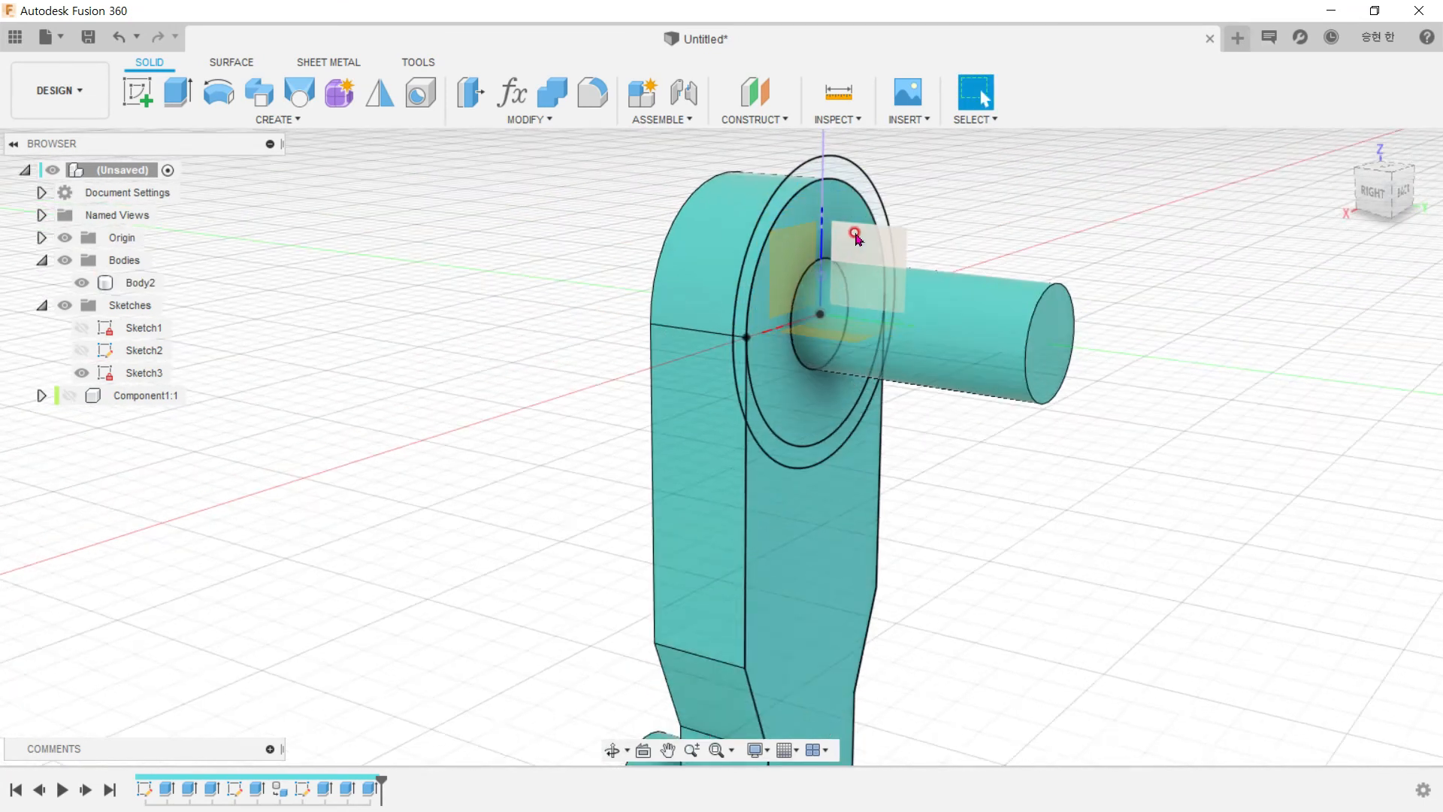
pyautogui.click(186, 95)
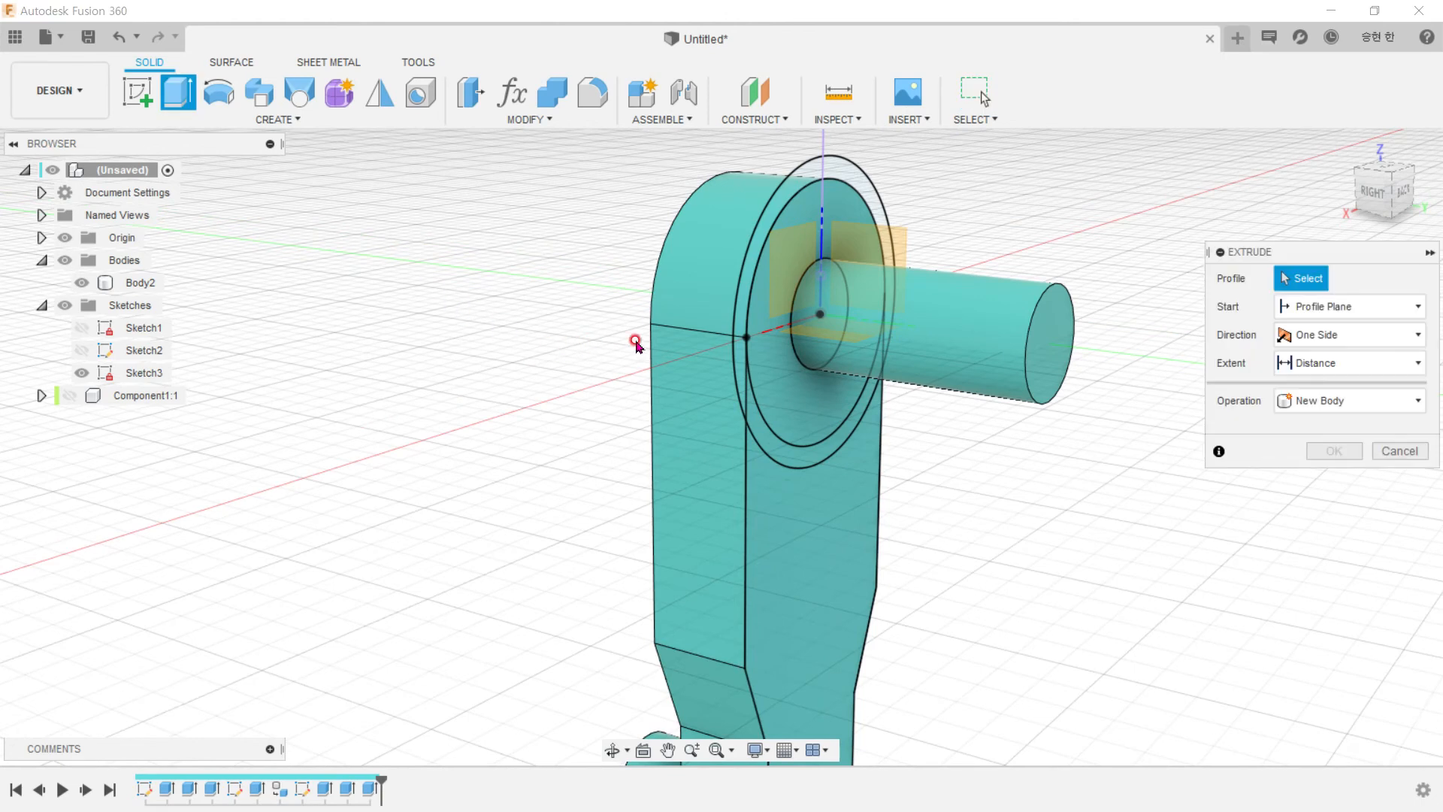
pyautogui.click(866, 186)
pyautogui.click(791, 229)
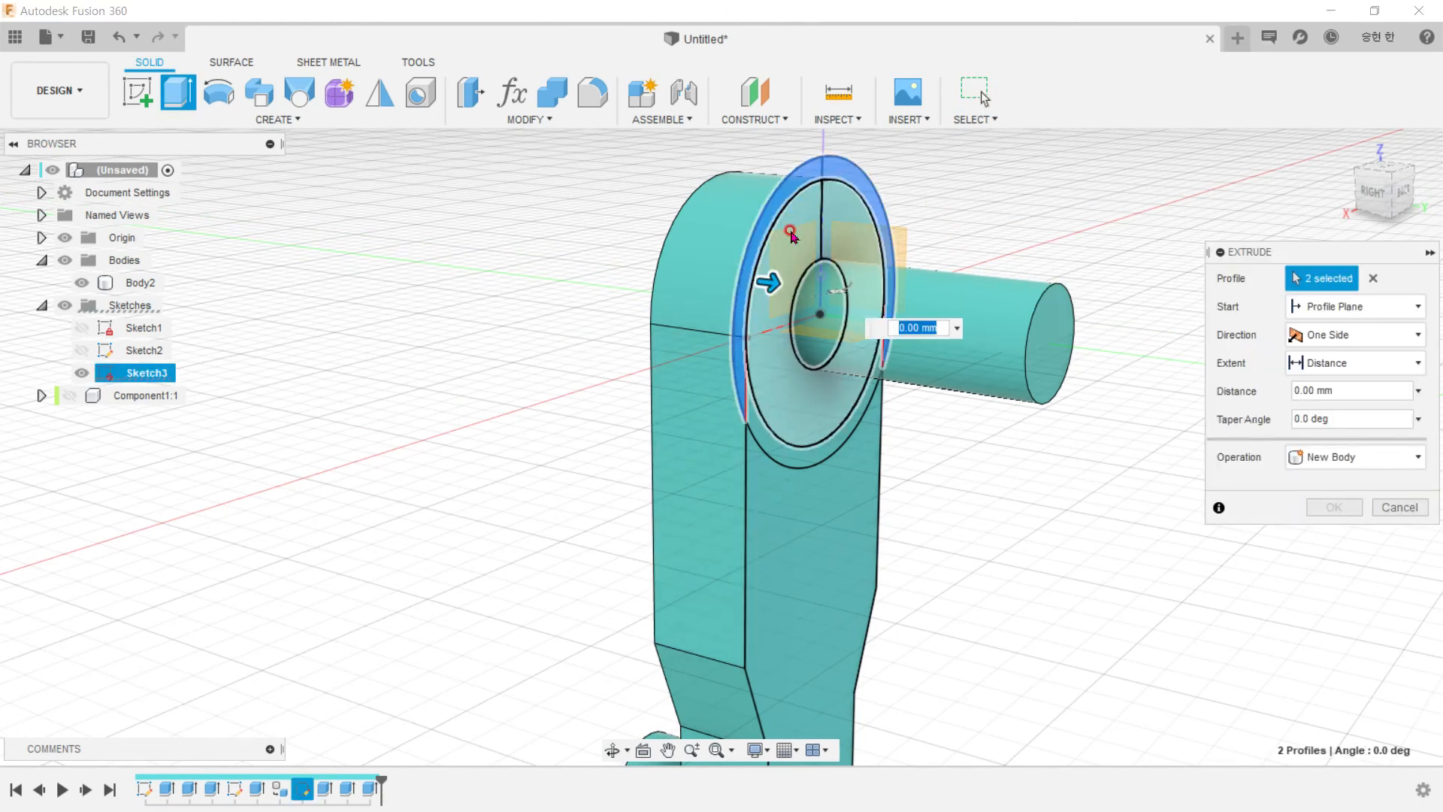
pyautogui.click(790, 231)
pyautogui.click(766, 429)
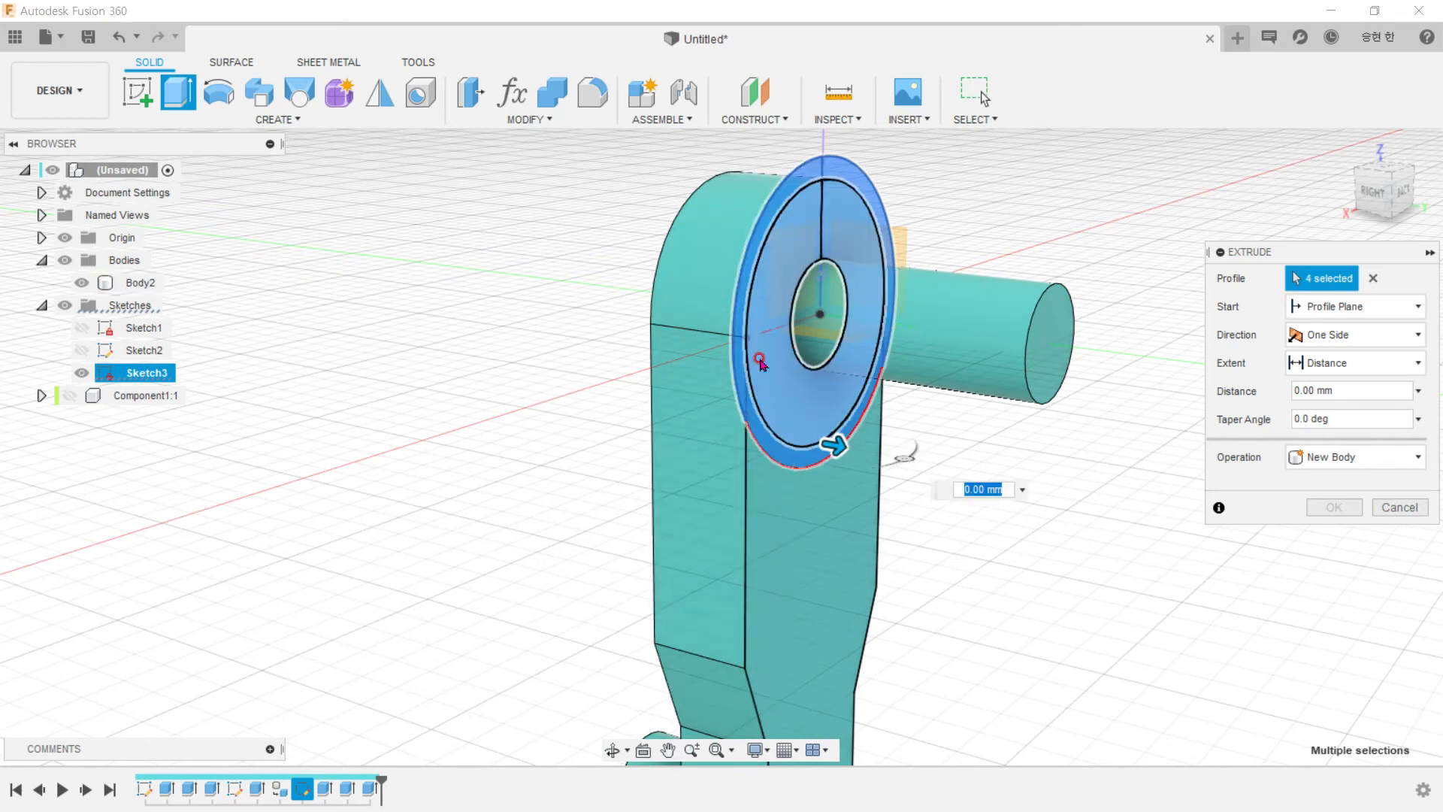
pyautogui.click(811, 336)
pyautogui.scroll(-2, 454, 355)
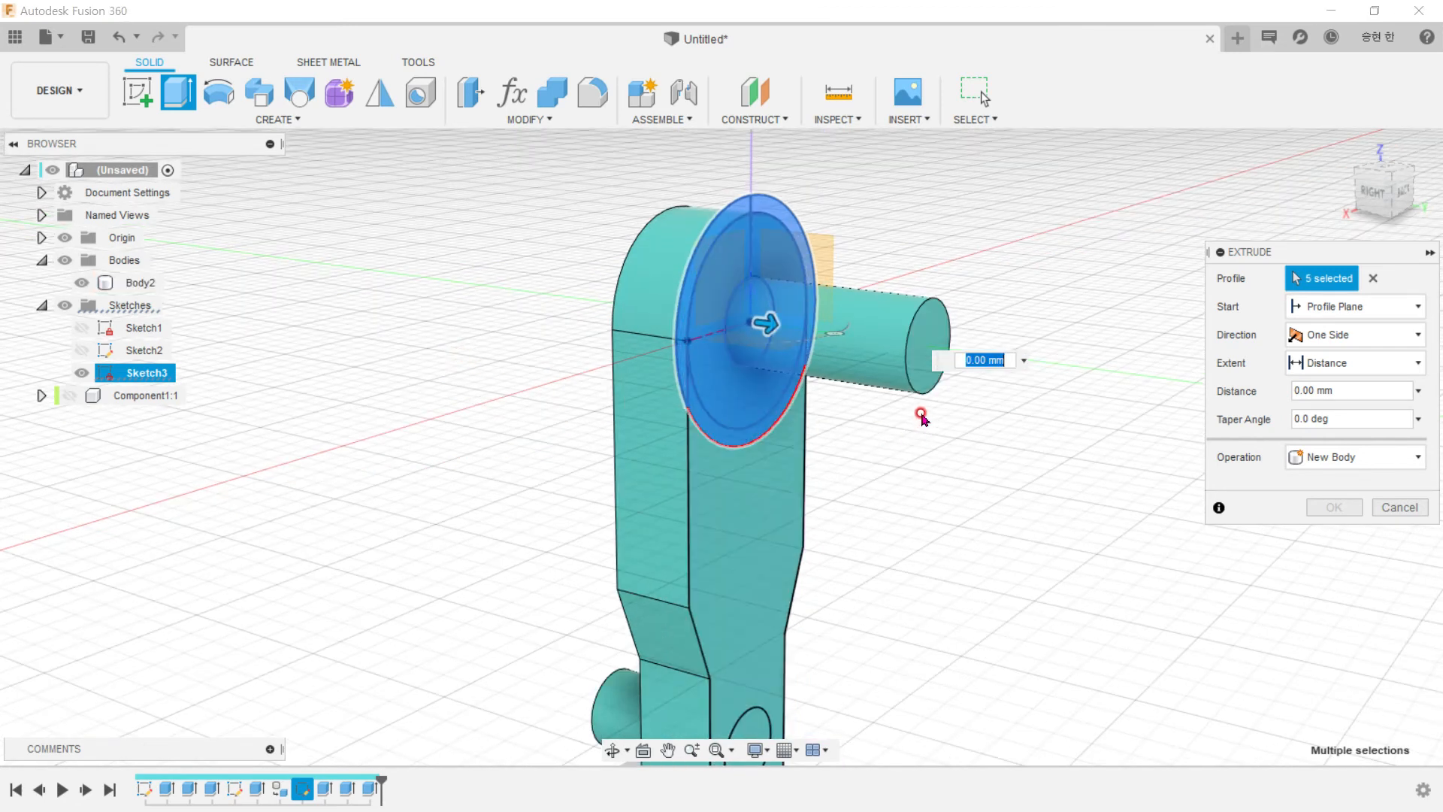
# Step: Start the head's extrusion from the upper pin's end face, with a distance of 4 mm, joined to the lever body
pyautogui.click(1353, 307)
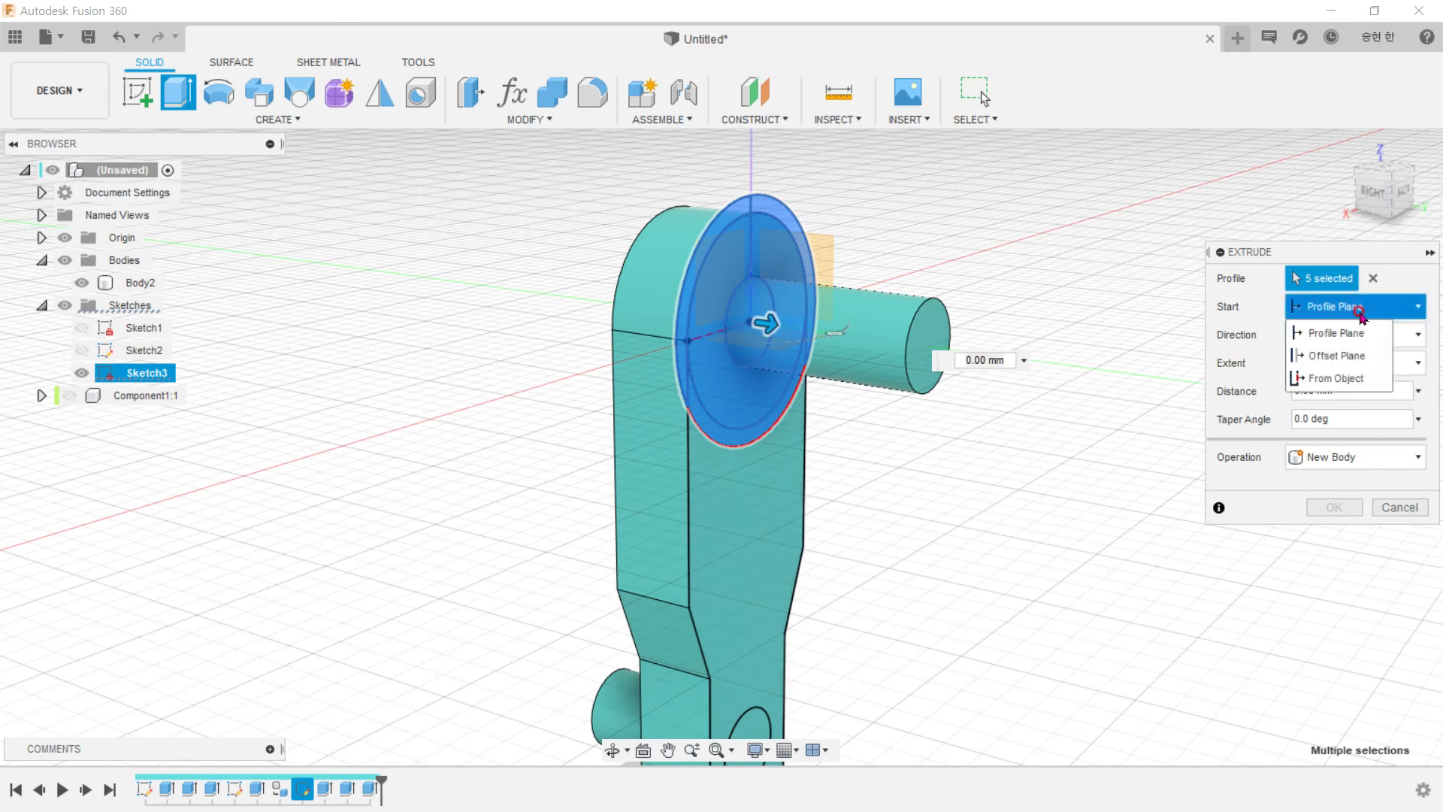
pyautogui.click(1345, 378)
pyautogui.click(935, 340)
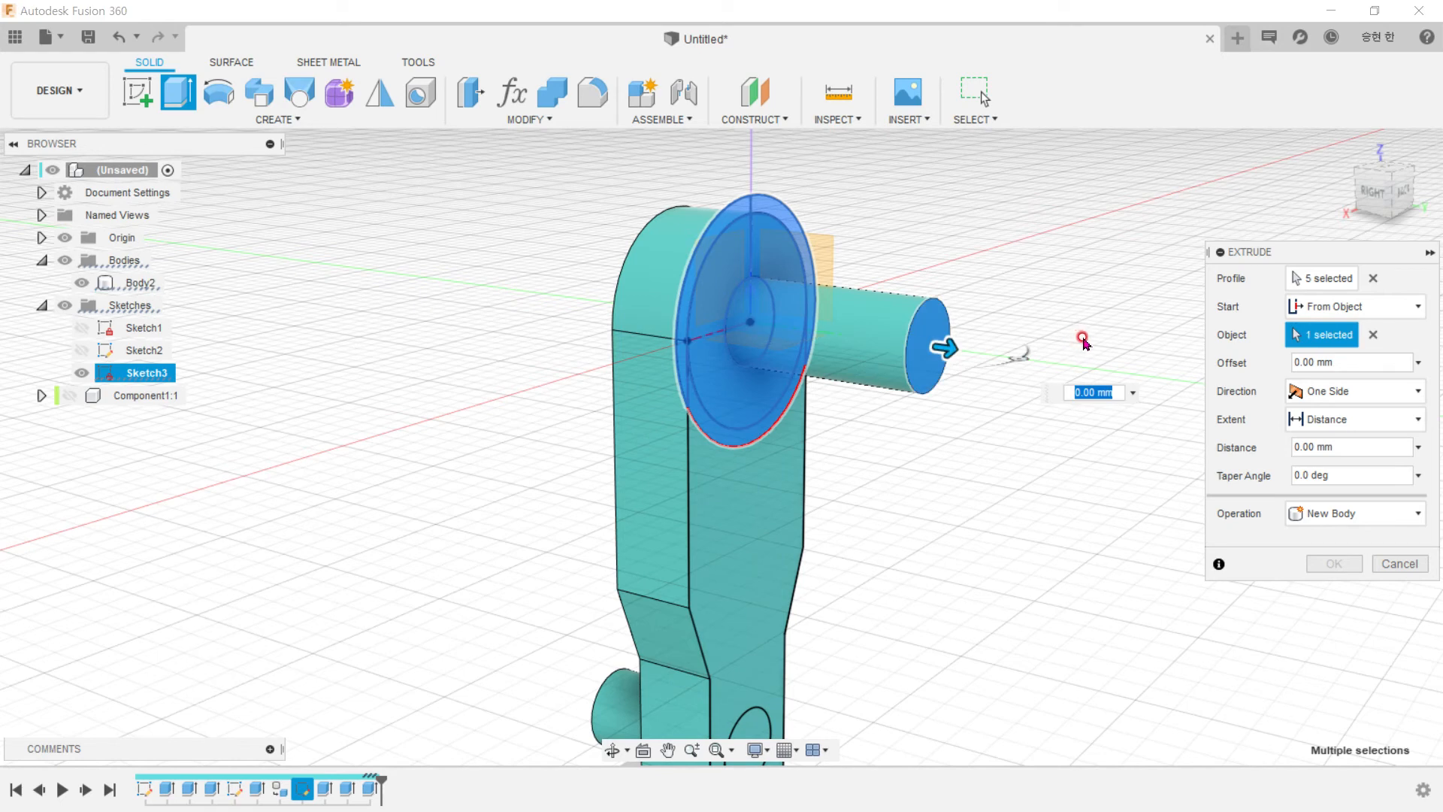
pyautogui.keyDown('shift'); pyautogui.moveTo(757, 483); pyautogui.dragTo(886, 495, button='middle'); pyautogui.keyUp('shift')
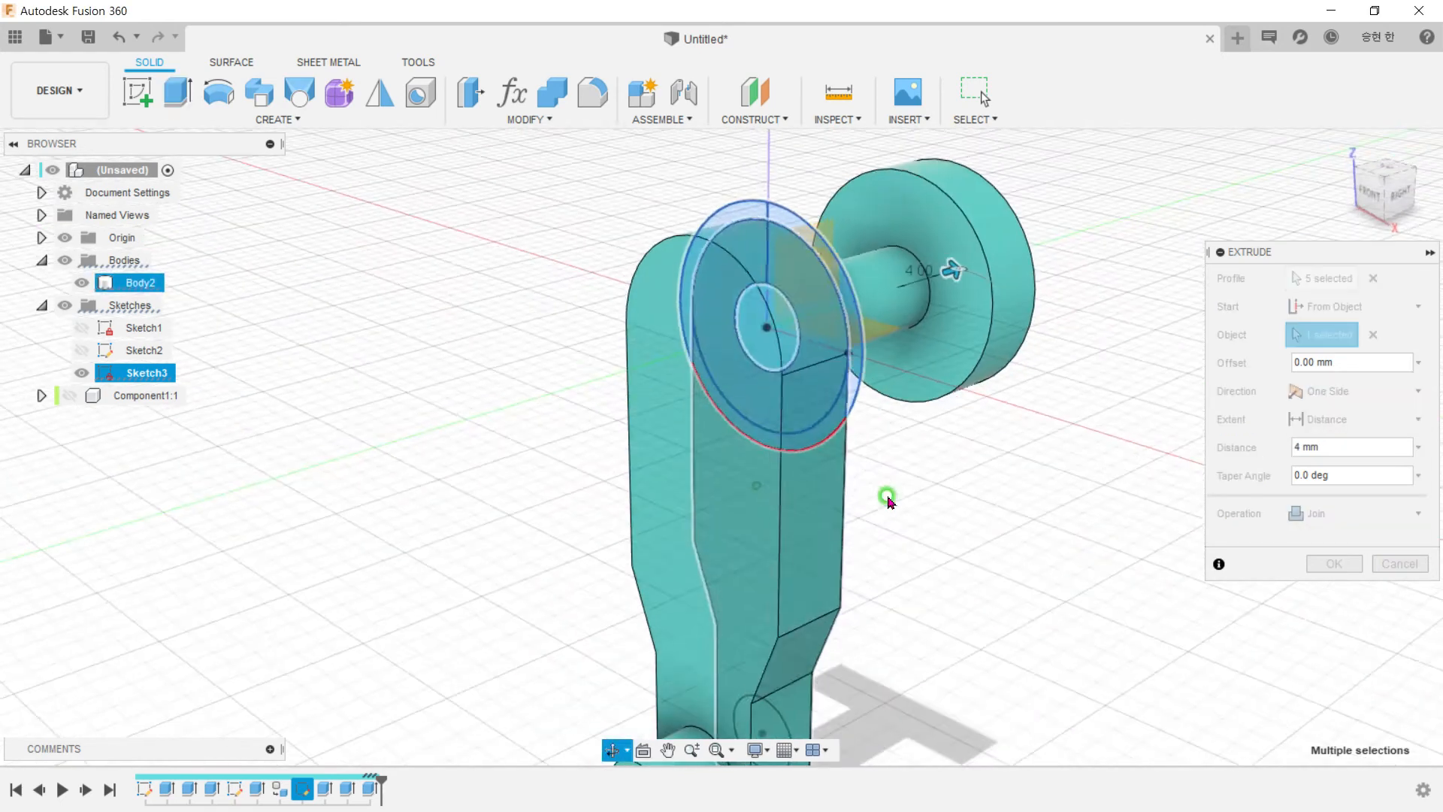
pyautogui.scroll(-2, 889, 497)
pyautogui.click(1333, 564)
# Step: Hide Sketch3 and collapse the Sketches folder
pyautogui.moveTo(1176, 509)
pyautogui.keyDown('shift'); pyautogui.mouseDown(button='middle')
pyautogui.moveTo(1153, 471)
pyautogui.moveTo(1081, 467)
pyautogui.mouseUp(button='middle'); pyautogui.keyUp('shift')
pyautogui.click(82, 373)
pyautogui.click(42, 305)
pyautogui.moveTo(554, 384)
pyautogui.keyDown('shift'); pyautogui.mouseDown(button='middle')
pyautogui.moveTo(522, 326)
pyautogui.moveTo(466, 368)
pyautogui.moveTo(477, 399)
pyautogui.moveTo(543, 416)
pyautogui.mouseUp(button='middle'); pyautogui.keyUp('shift')
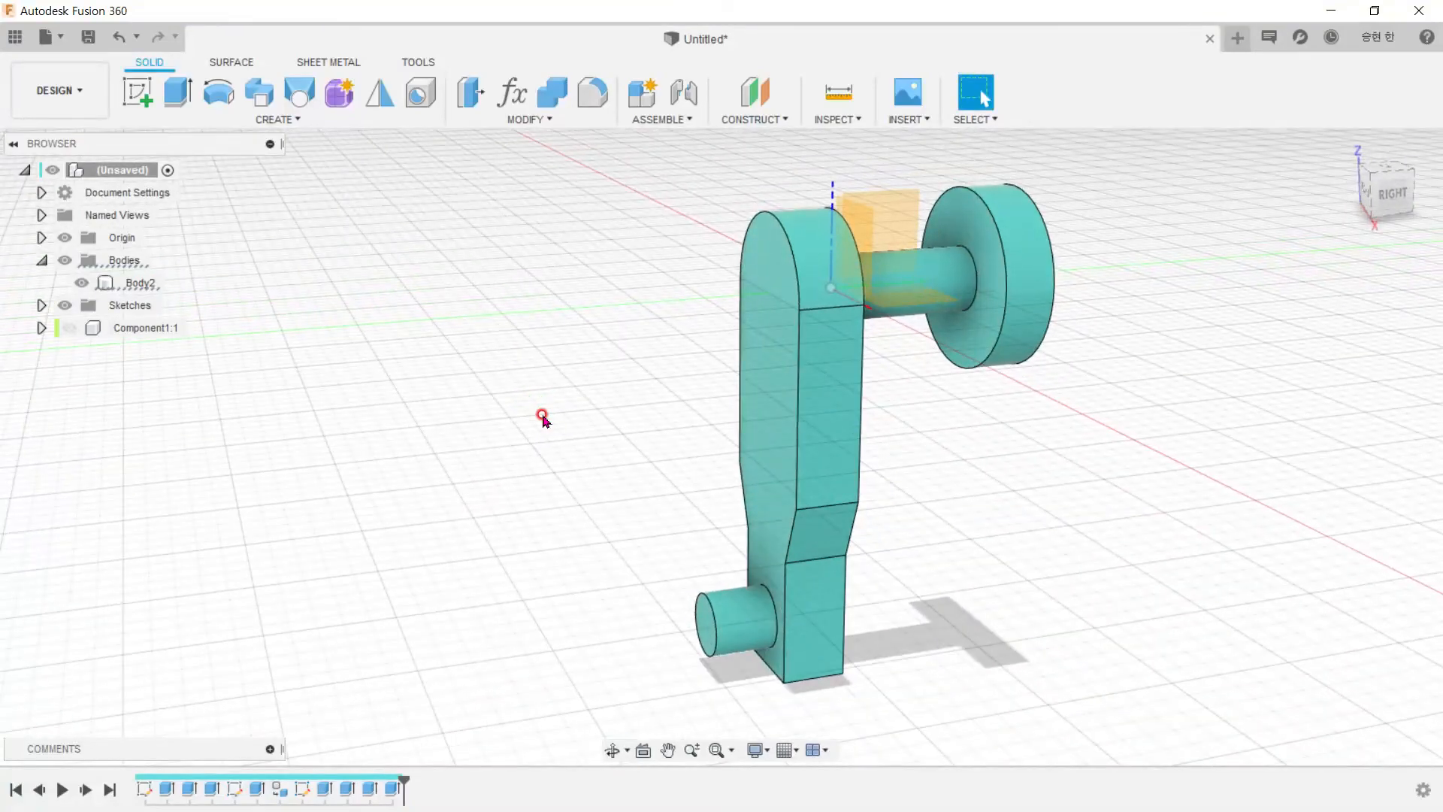
# Step: Check part 2's lower corners in the PDF drawing and fillet the lever's two bottom side edges with a 2 mm radius
pyautogui.hotkey('alt', 'Tab')
pyautogui.scroll(-4, 740, 566)
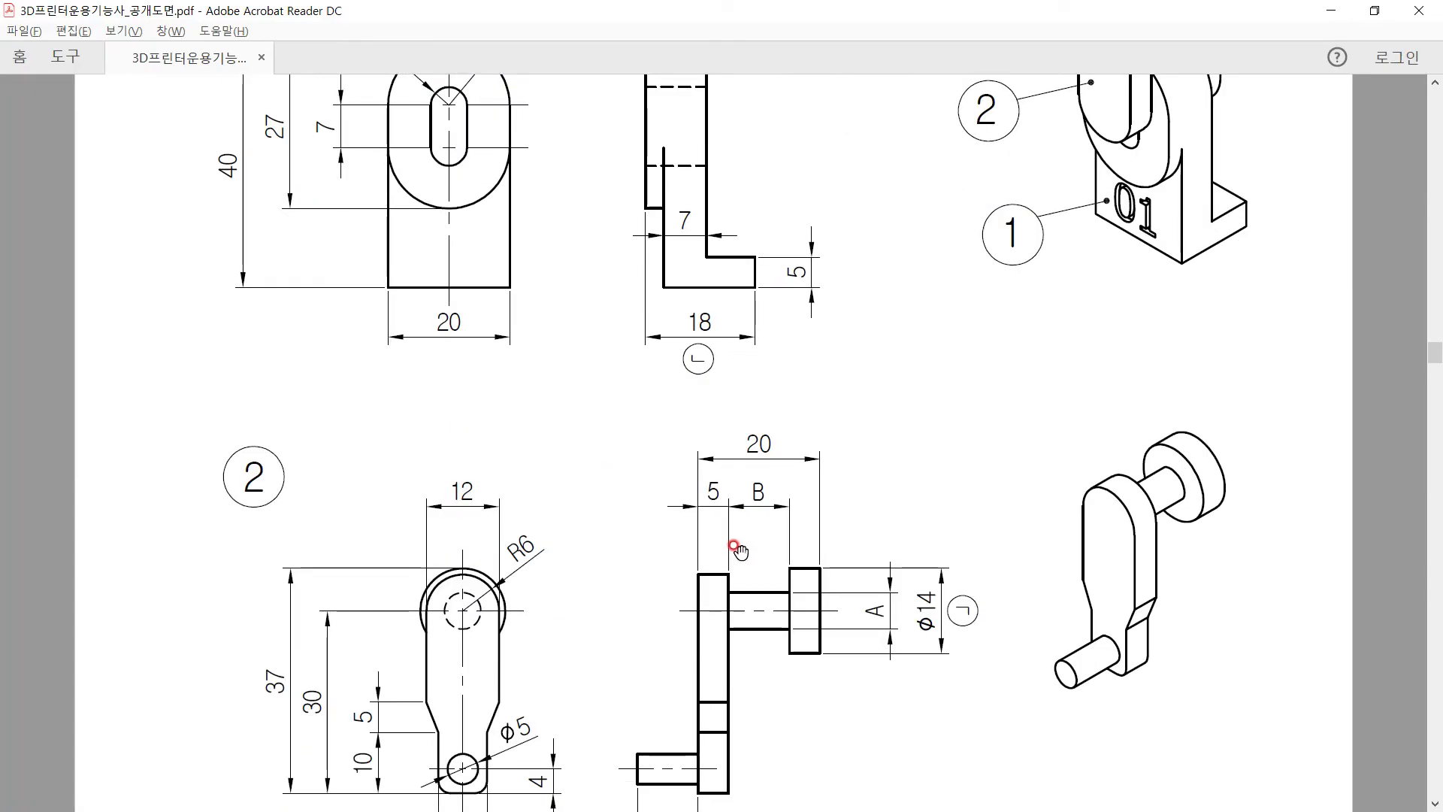
pyautogui.scroll(-4, 681, 639)
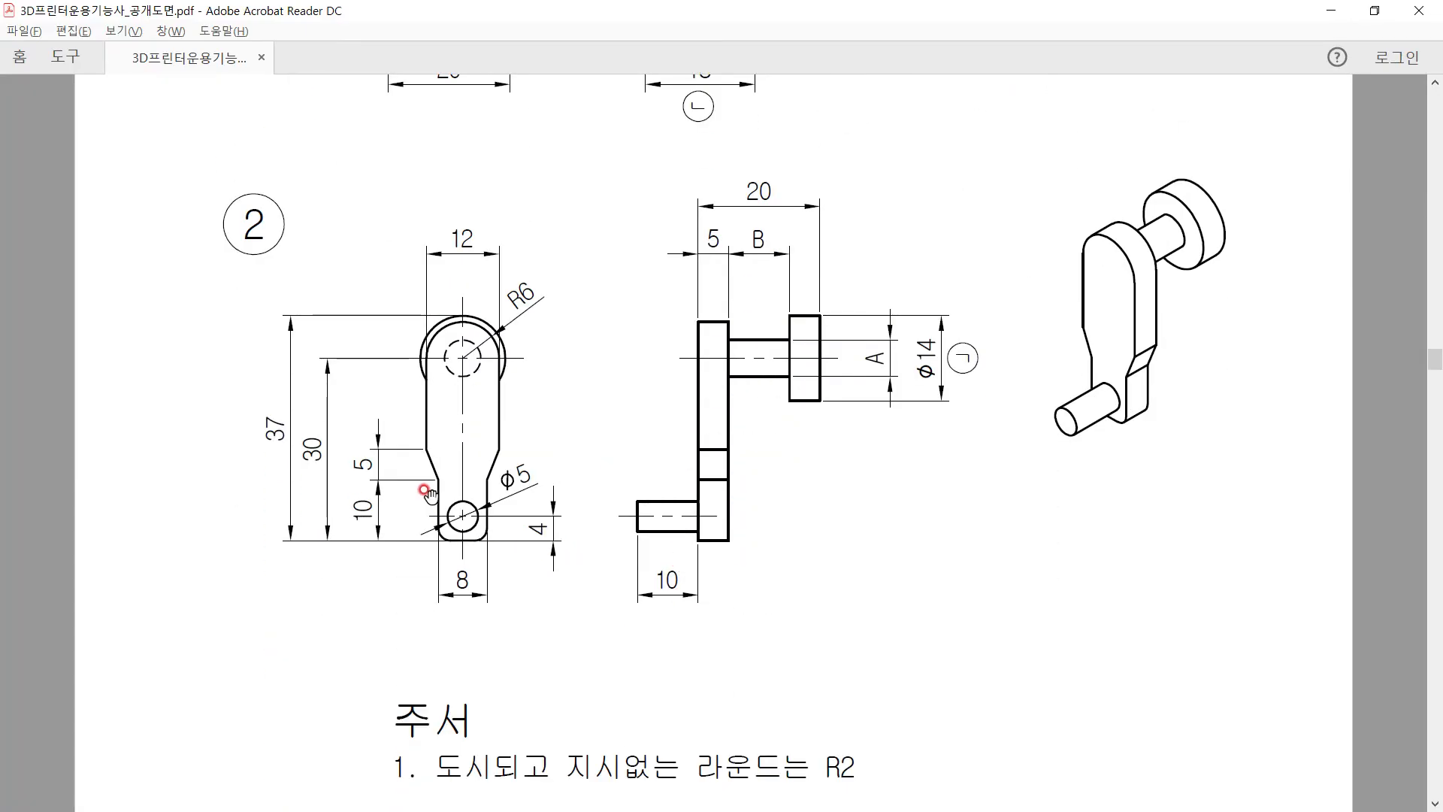
pyautogui.hotkey('alt', 'Tab')
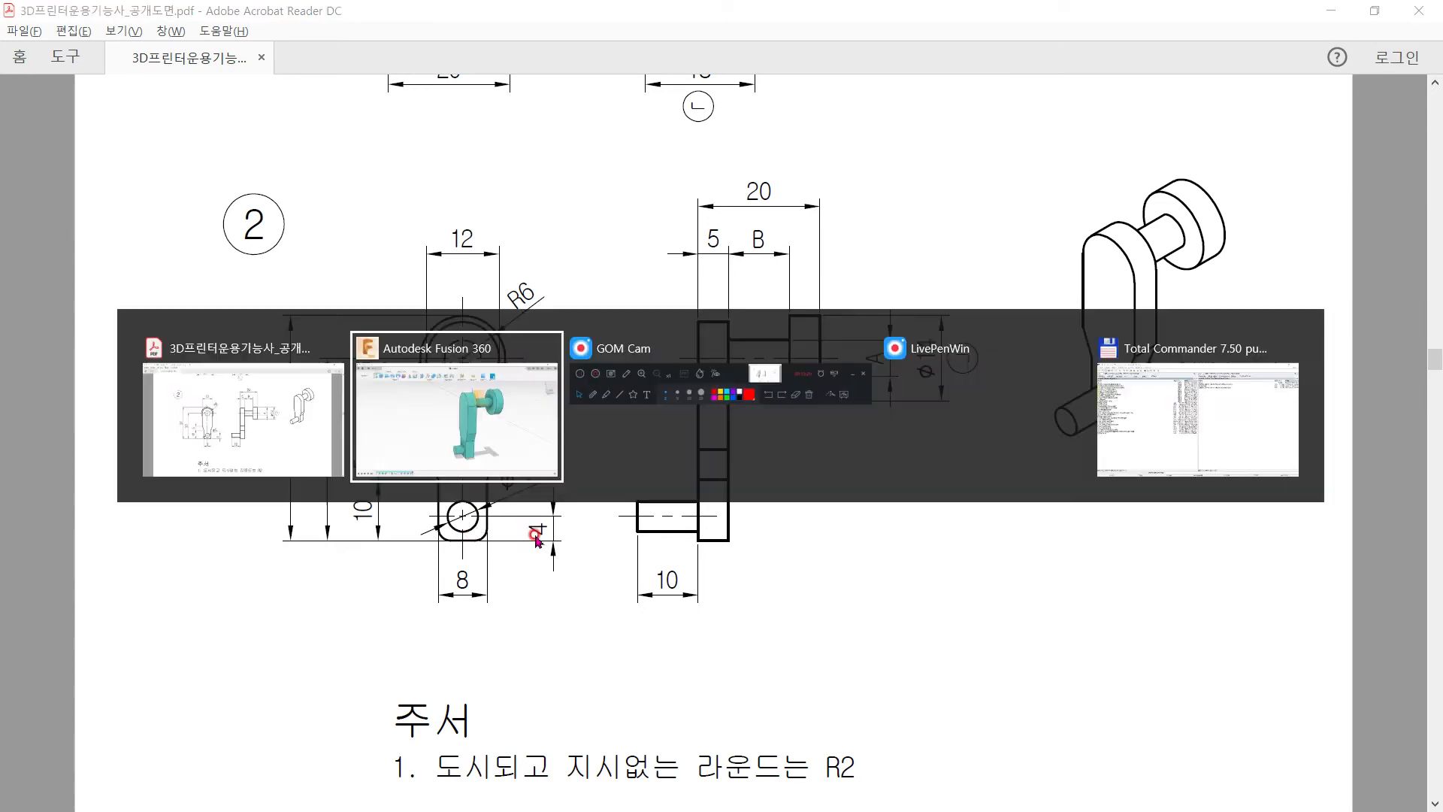
pyautogui.moveTo(894, 480); pyautogui.dragTo(935, 337, button='middle')
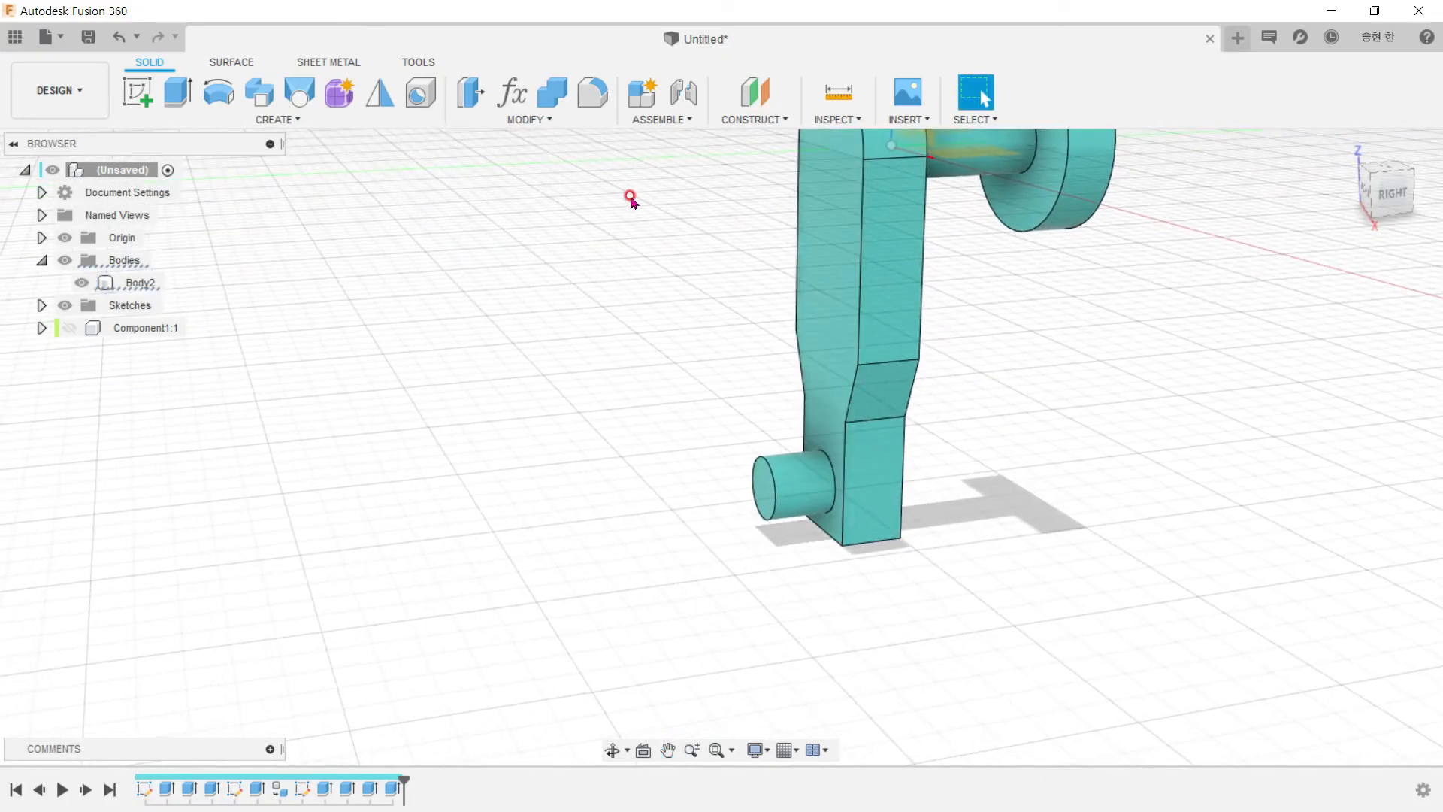
pyautogui.click(593, 92)
pyautogui.click(872, 543)
pyautogui.keyDown('shift'); pyautogui.moveTo(871, 554); pyautogui.dragTo(838, 560, button='middle'); pyautogui.keyUp('shift')
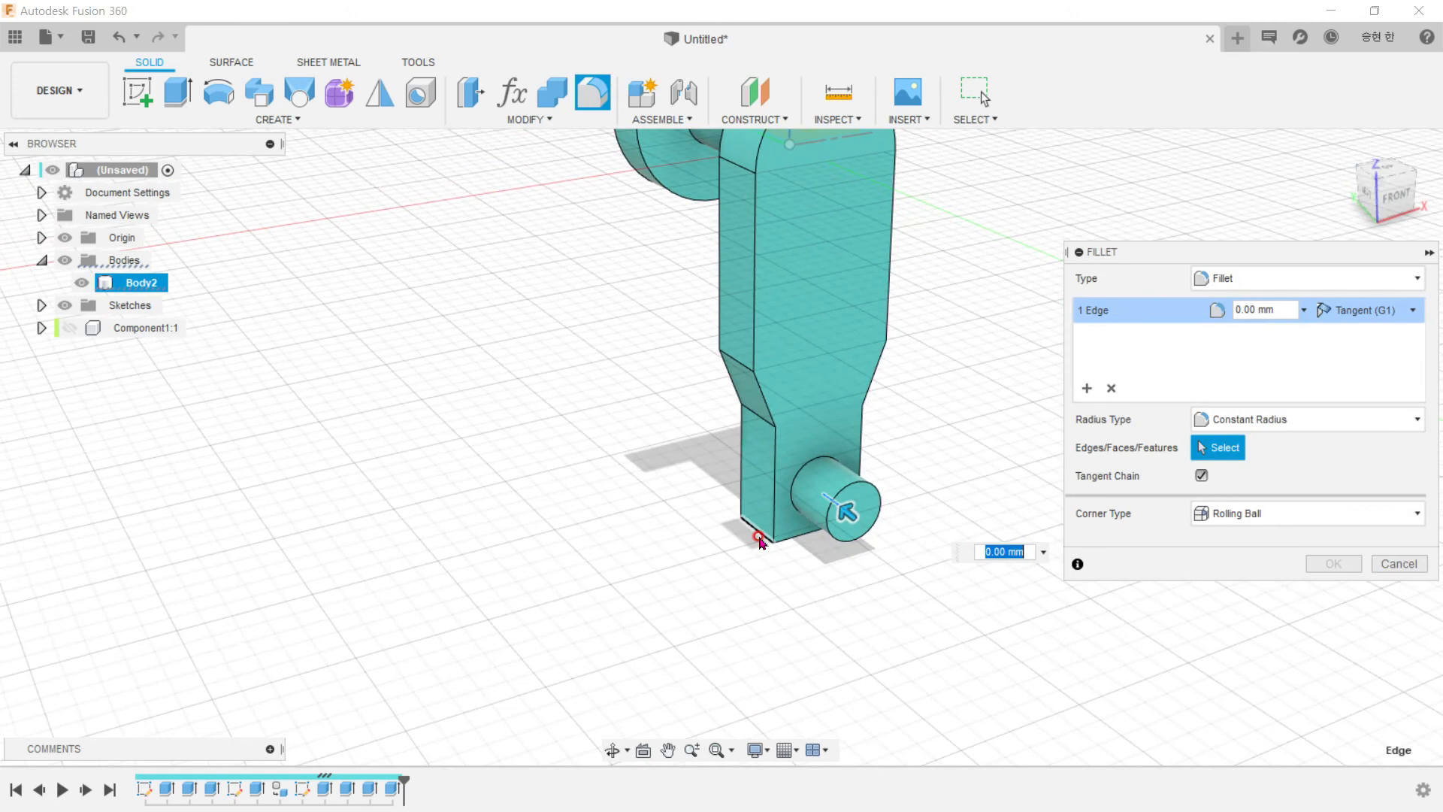
pyautogui.click(755, 533)
pyautogui.write('2')
pyautogui.press('Return')
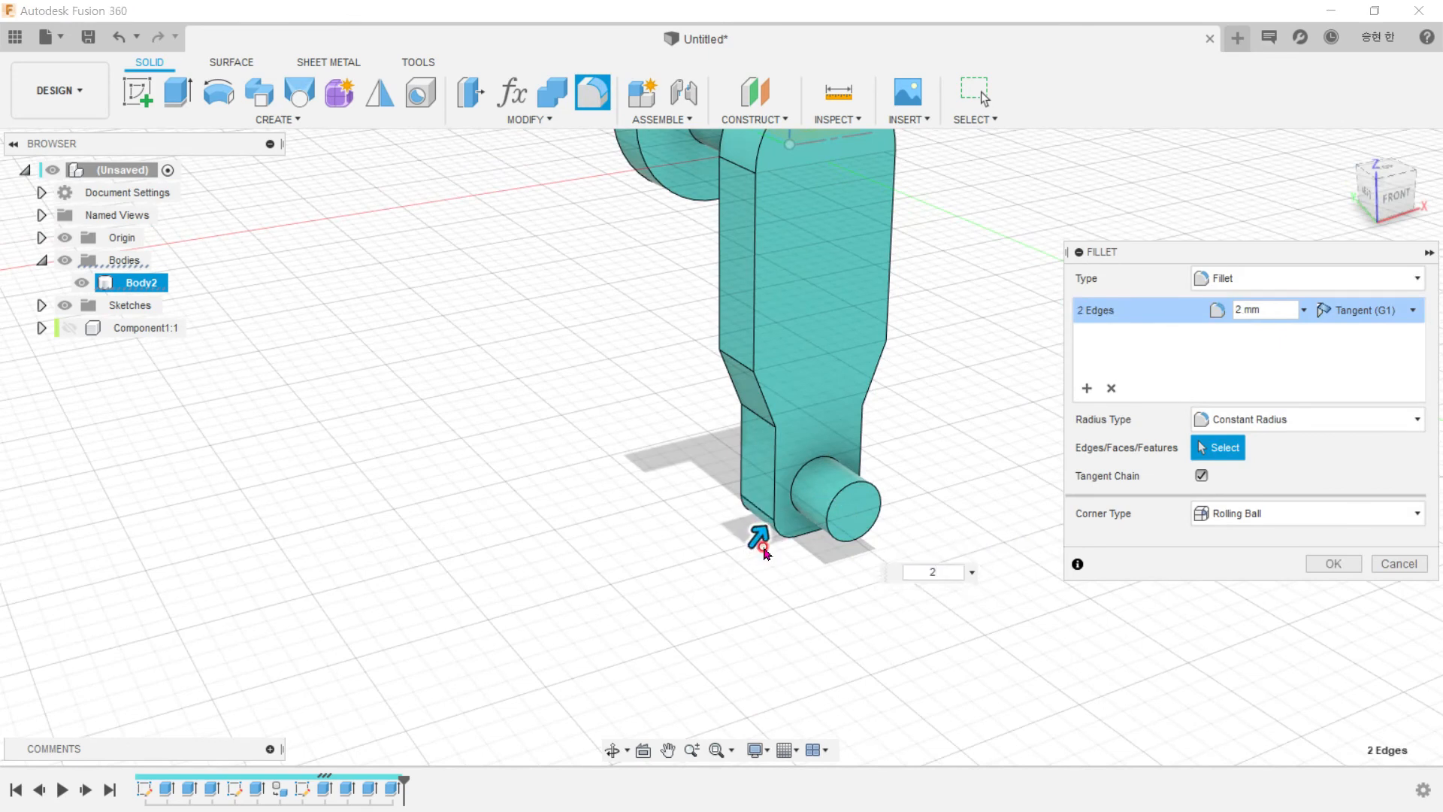
pyautogui.press('Return')
pyautogui.scroll(-3, 764, 554)
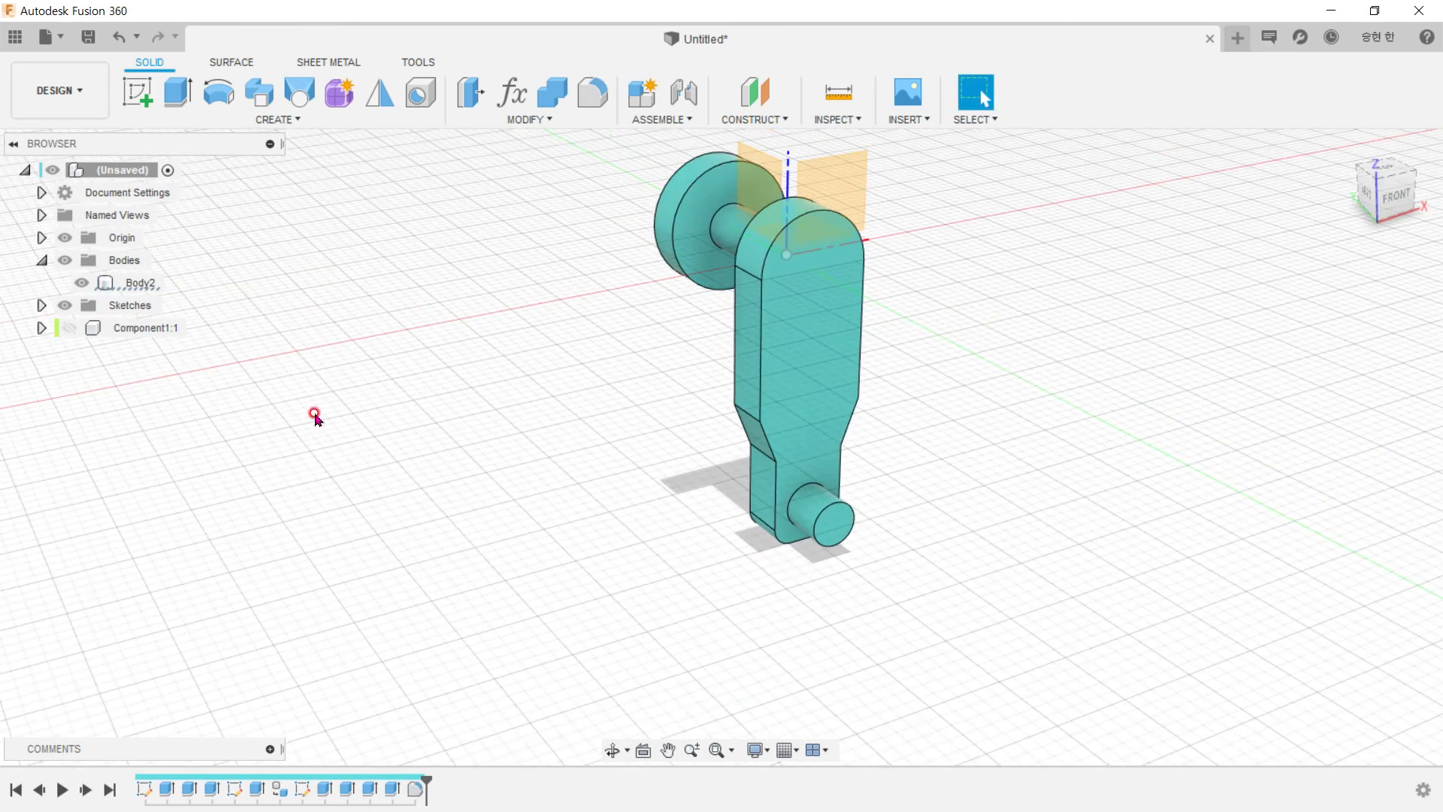
# Step: Create a component from the lever's Body2 and make Component1 visible again
pyautogui.rightClick(154, 291)
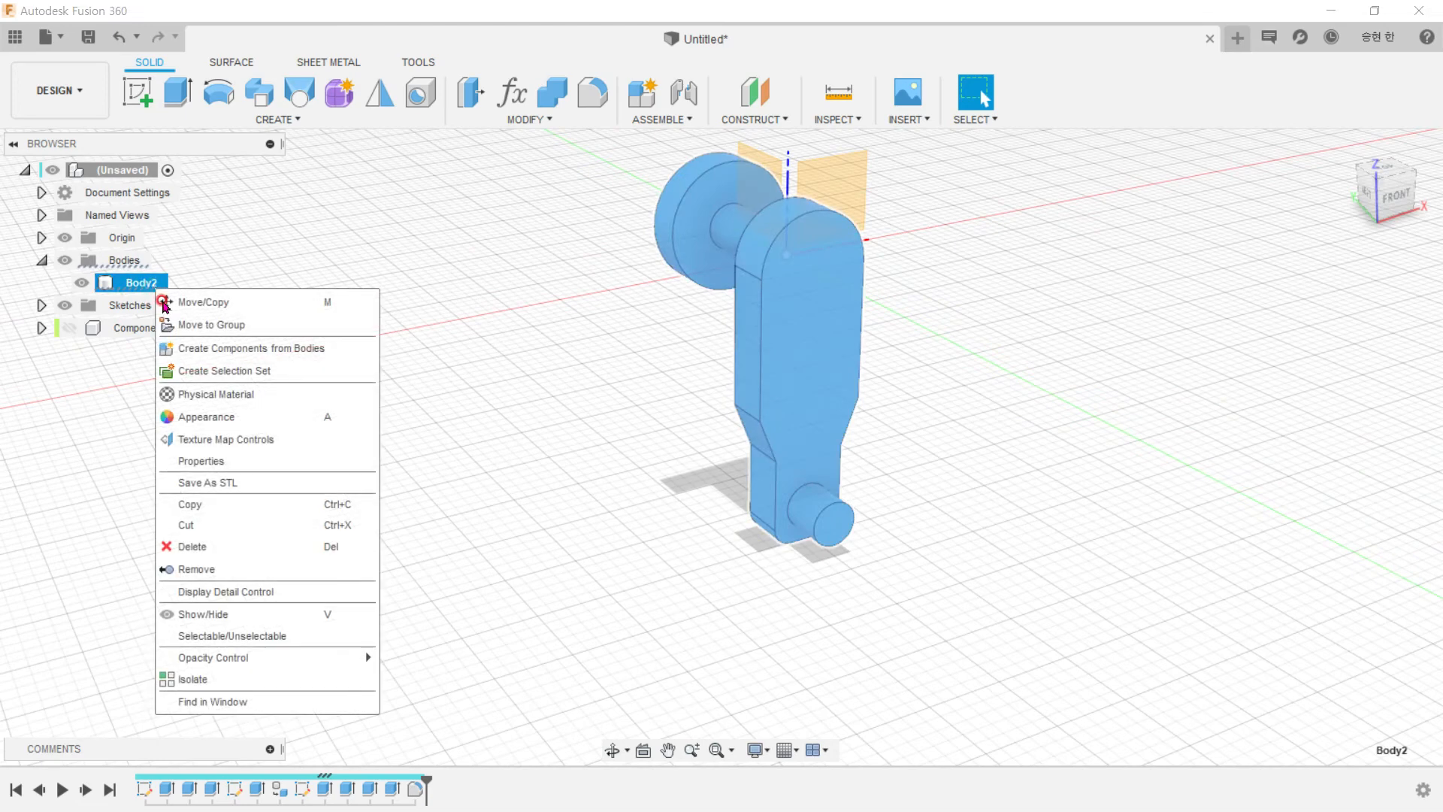
pyautogui.click(177, 345)
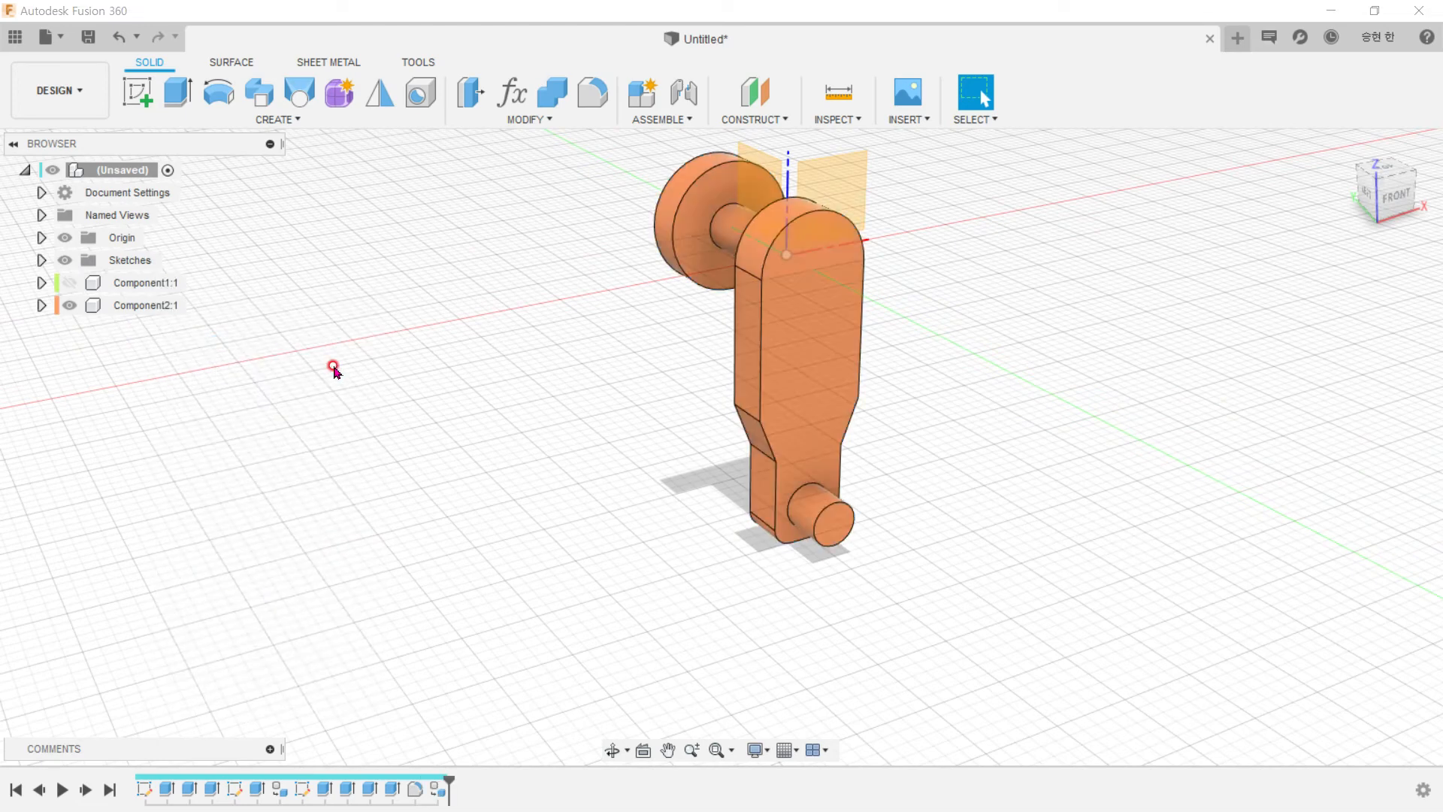
pyautogui.click(83, 290)
pyautogui.keyDown('shift'); pyautogui.moveTo(301, 338); pyautogui.dragTo(328, 365, button='middle'); pyautogui.keyUp('shift')
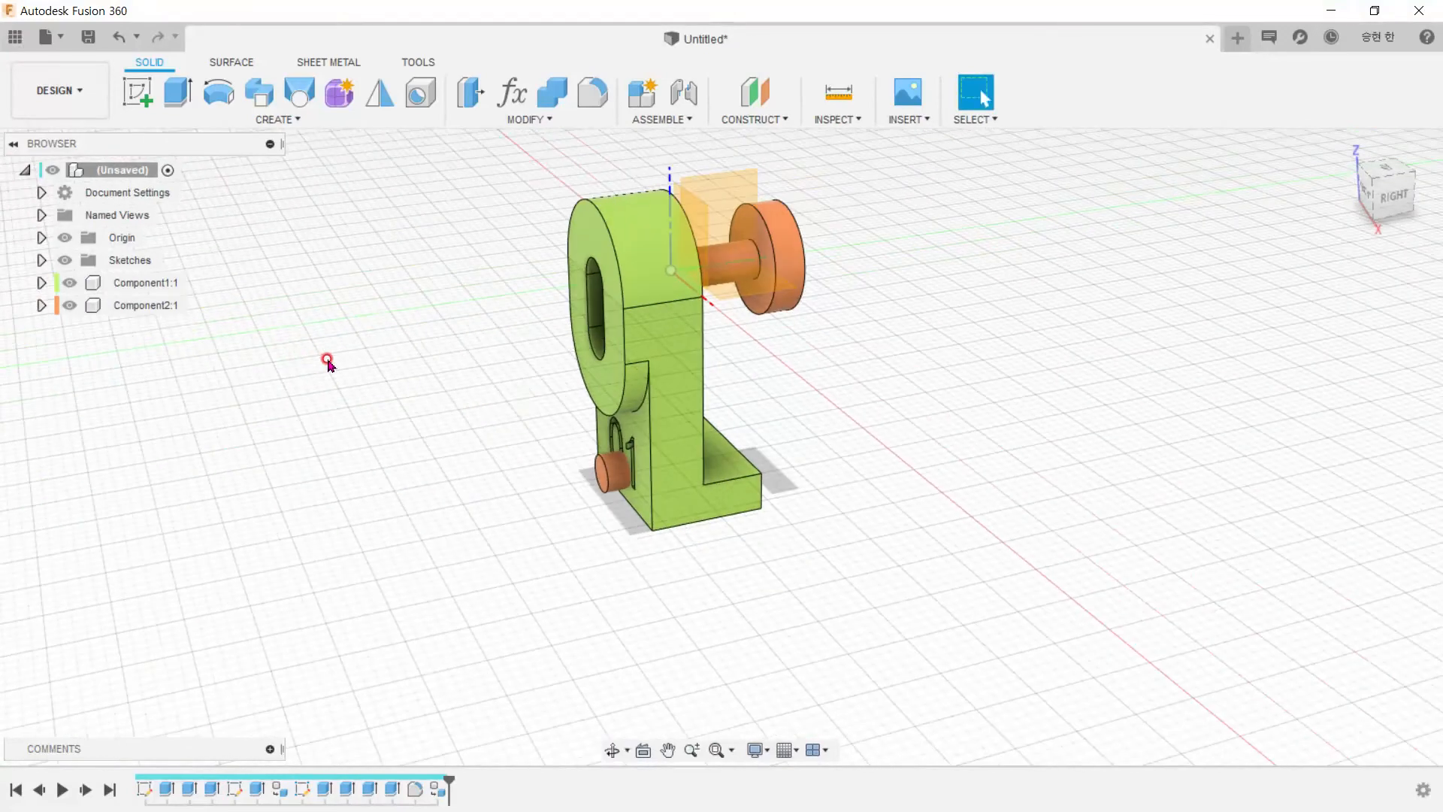
pyautogui.scroll(-1, 328, 364)
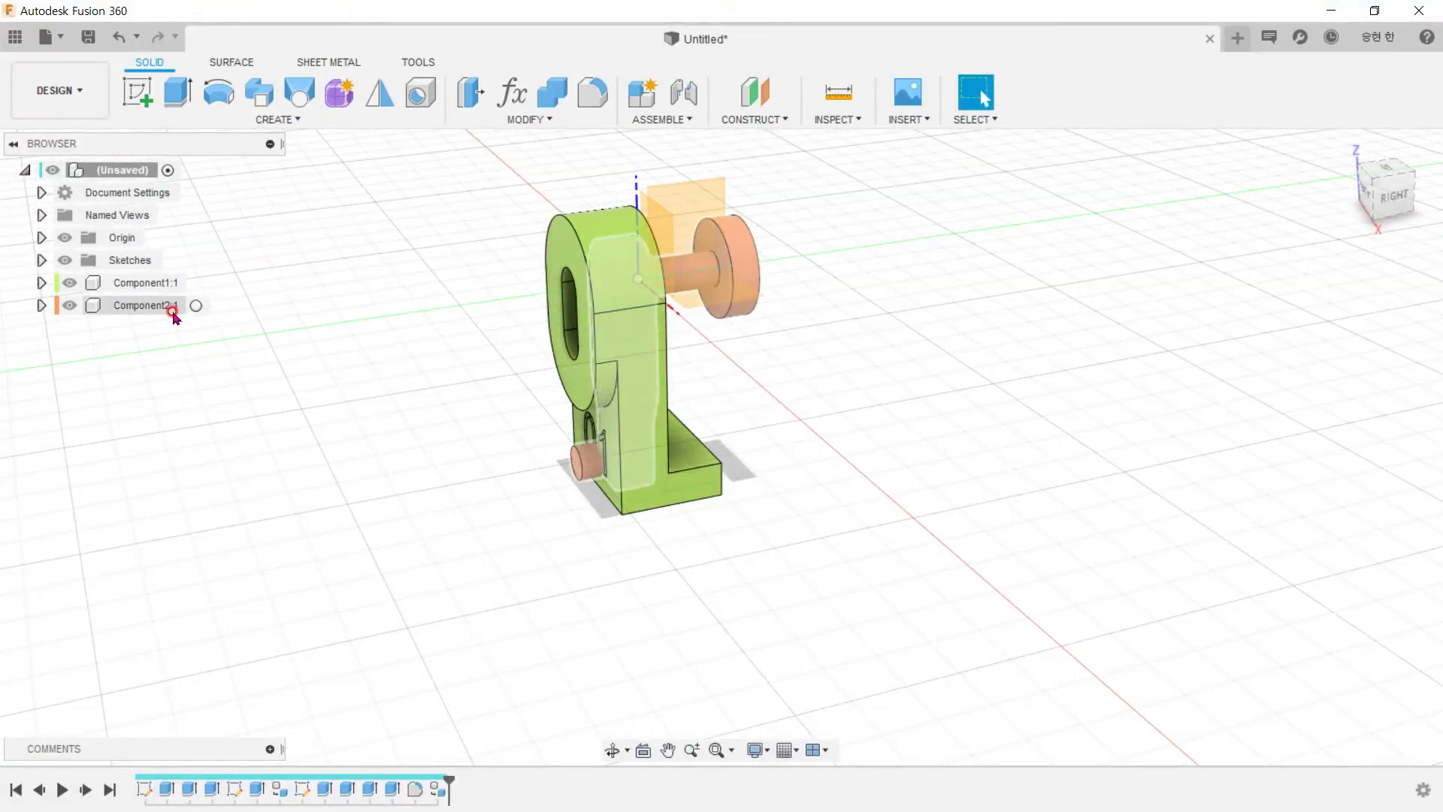
# Step: Move the lever component sideways clear of the base and review the parts' arrangement in the PDF drawing
pyautogui.moveTo(754, 276); pyautogui.dragTo(1000, 322)
pyautogui.keyDown('shift'); pyautogui.moveTo(687, 377); pyautogui.dragTo(727, 377, button='middle'); pyautogui.keyUp('shift')
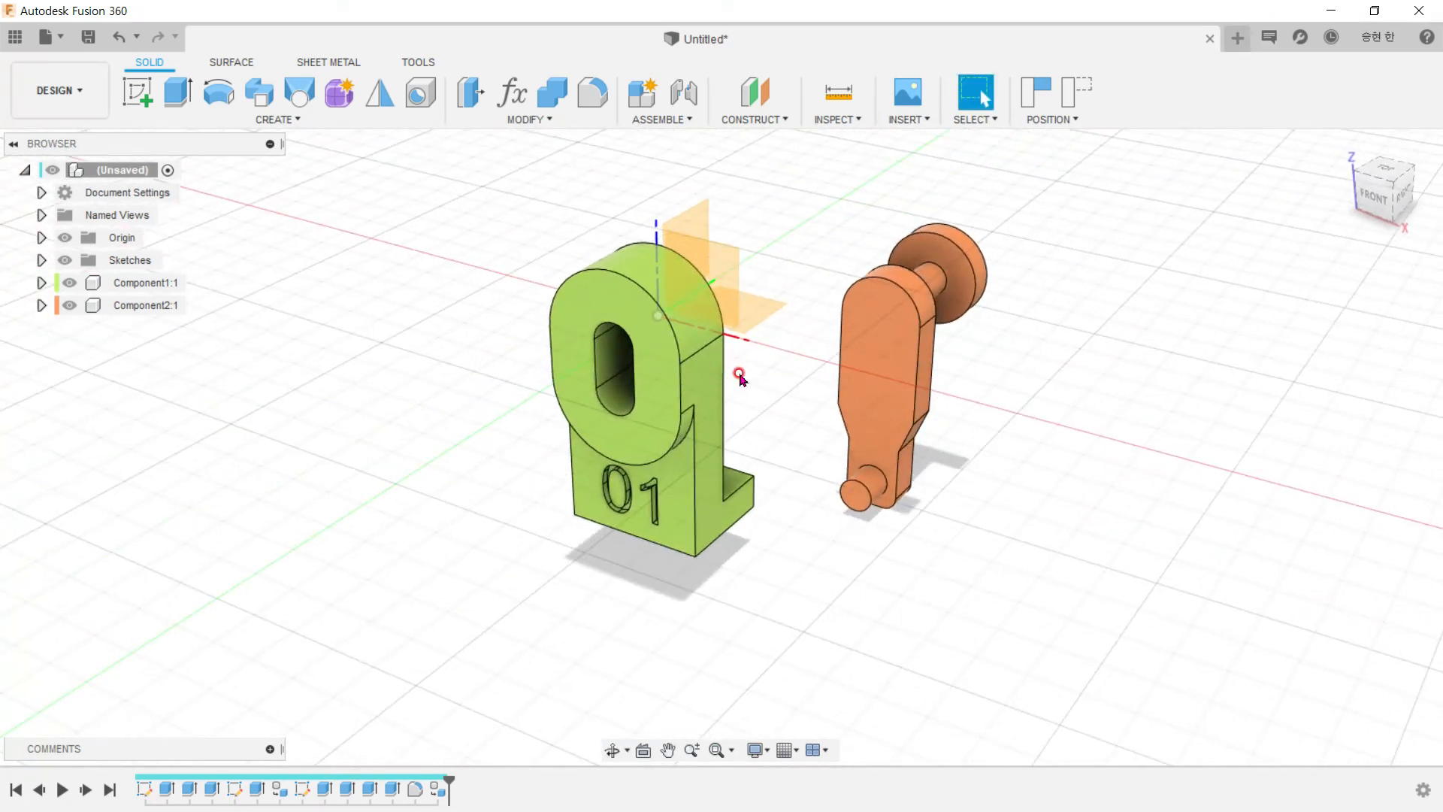
pyautogui.hotkey('alt', 'Tab')
pyautogui.scroll(10, 884, 413)
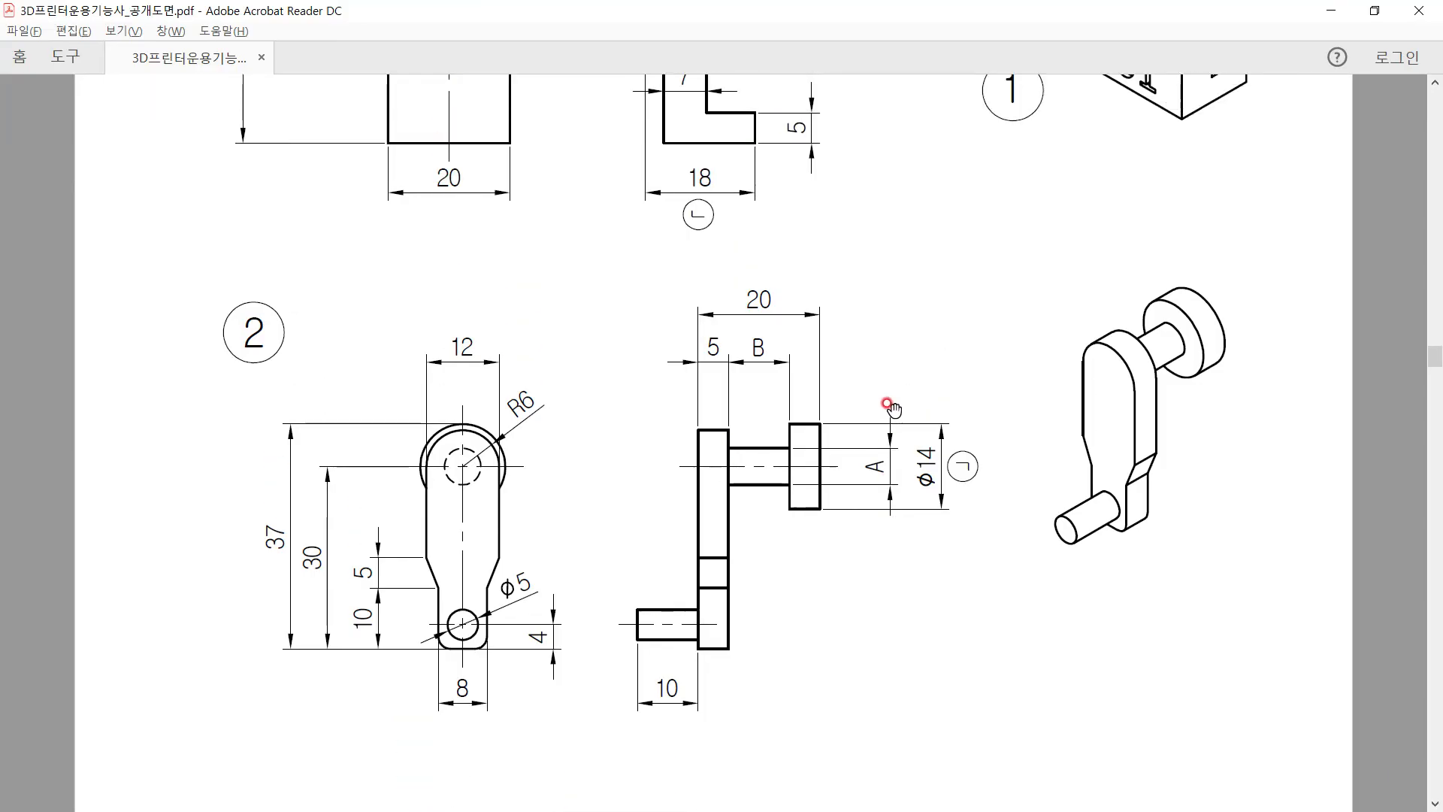
pyautogui.scroll(-4, 892, 407)
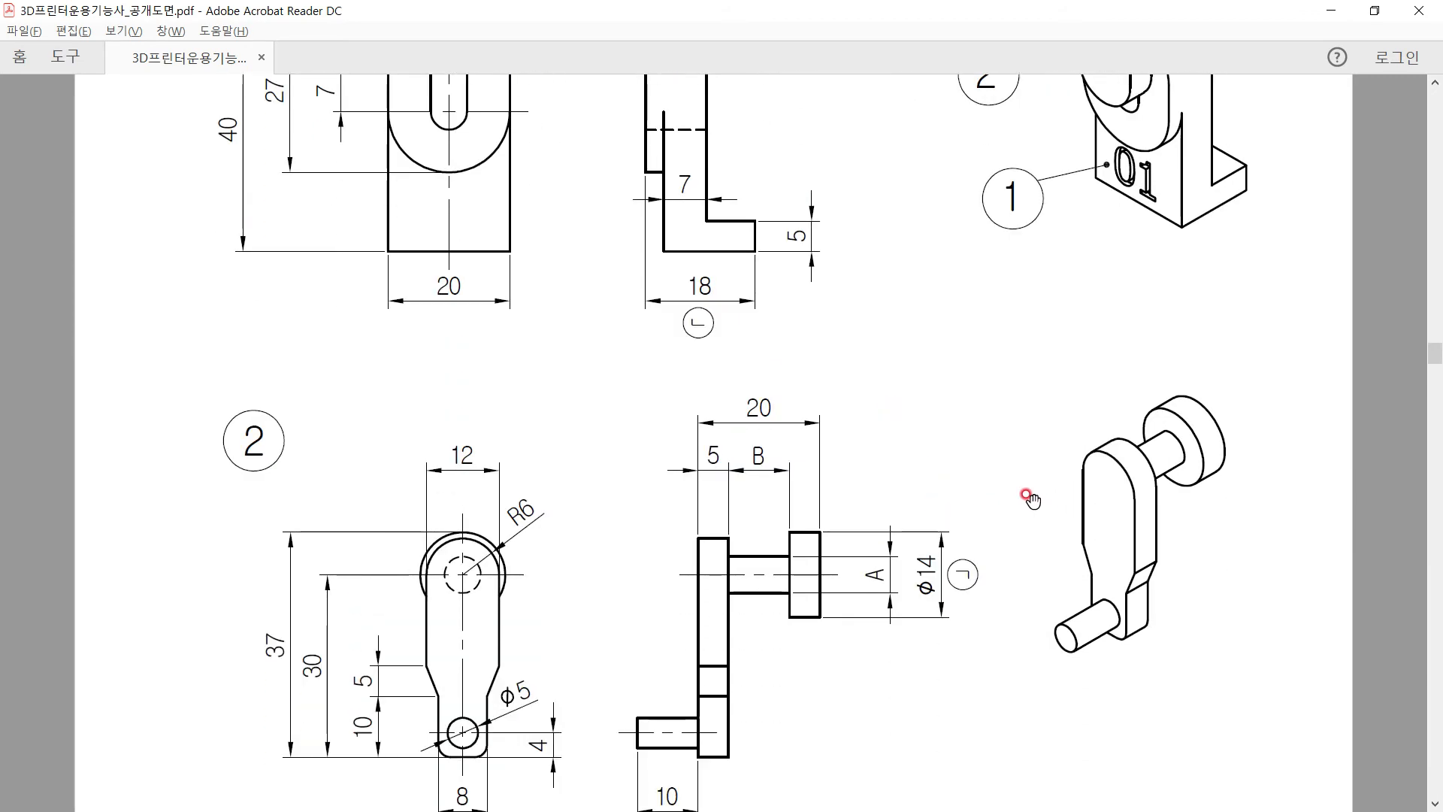
pyautogui.scroll(1, 993, 496)
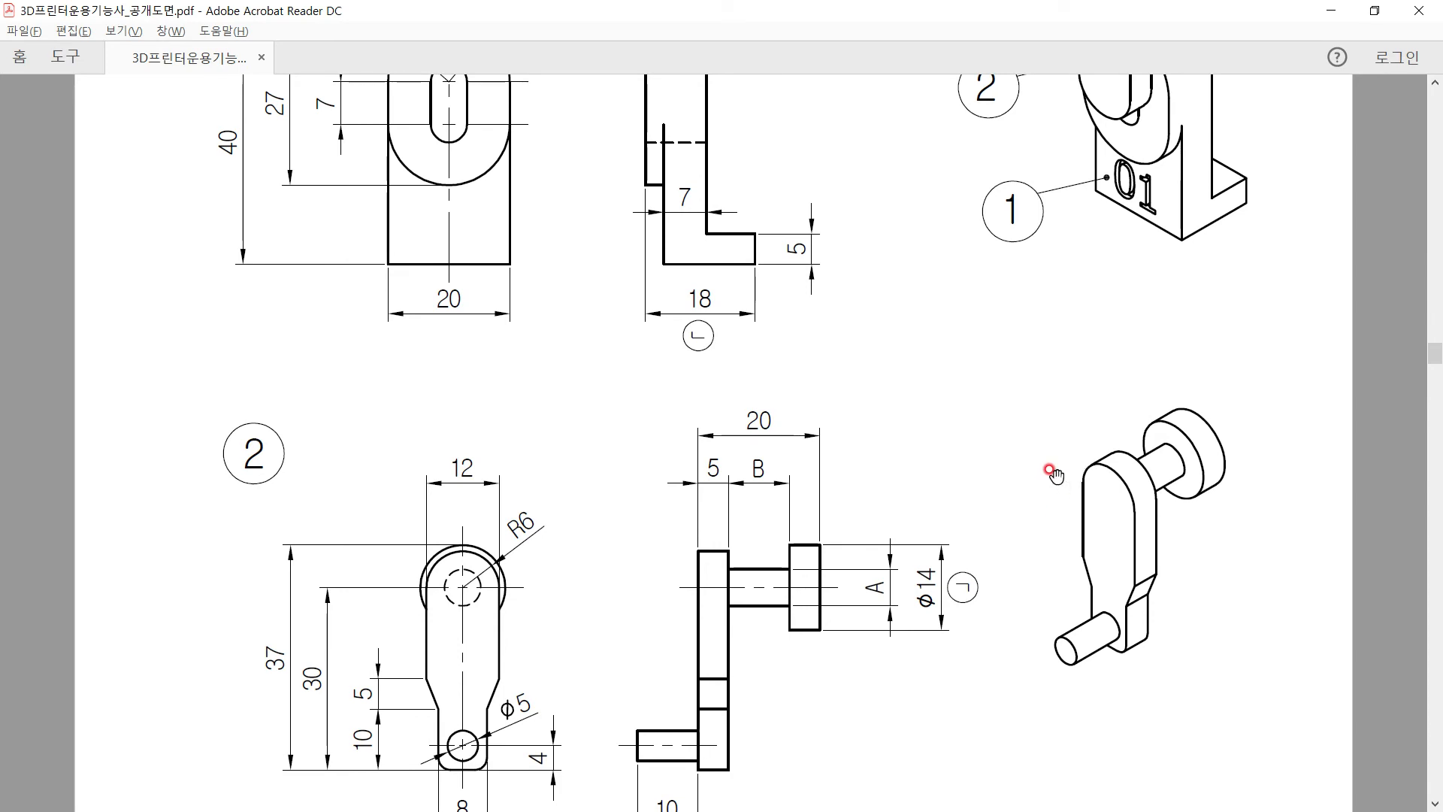
pyautogui.hotkey('alt', 'Tab')
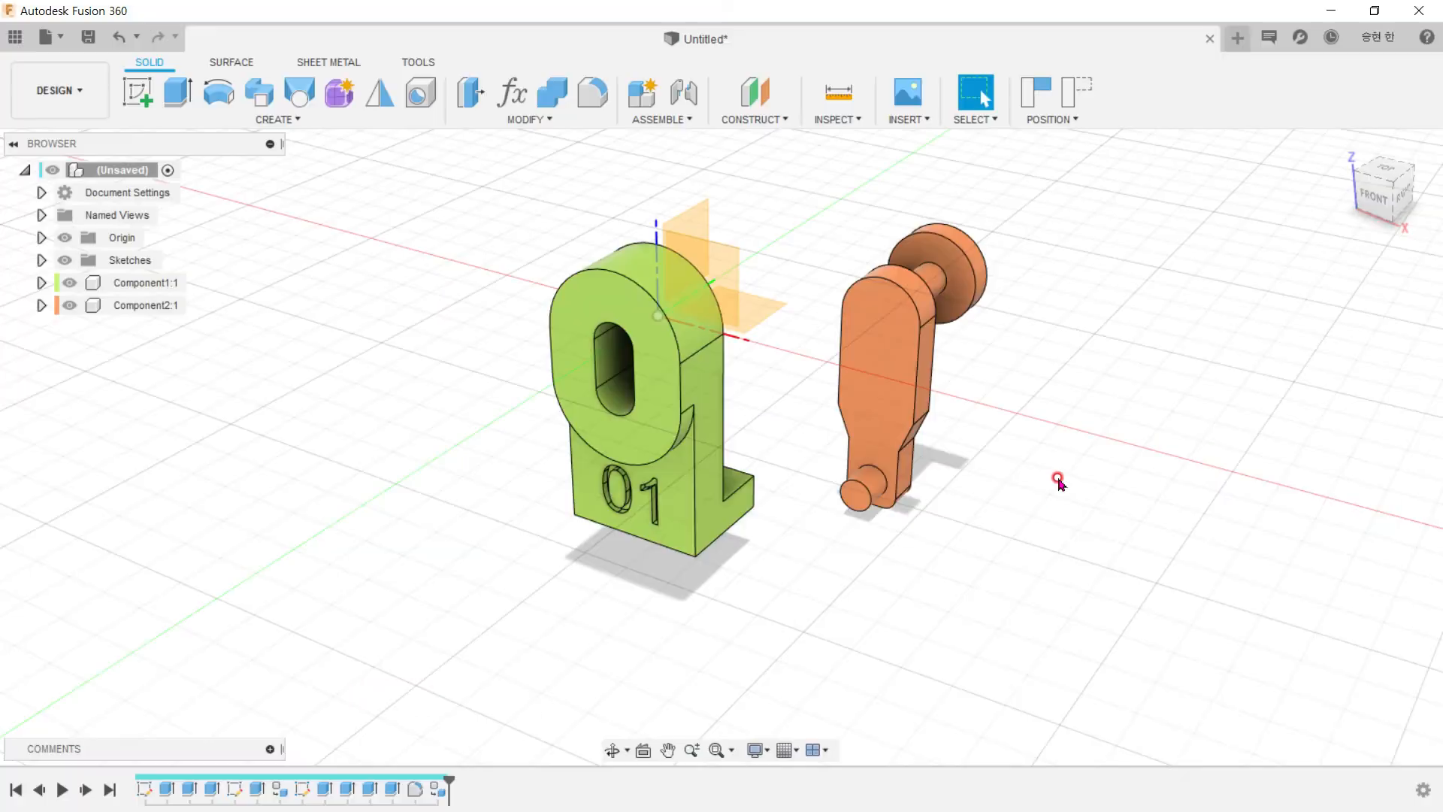
pyautogui.click(695, 104)
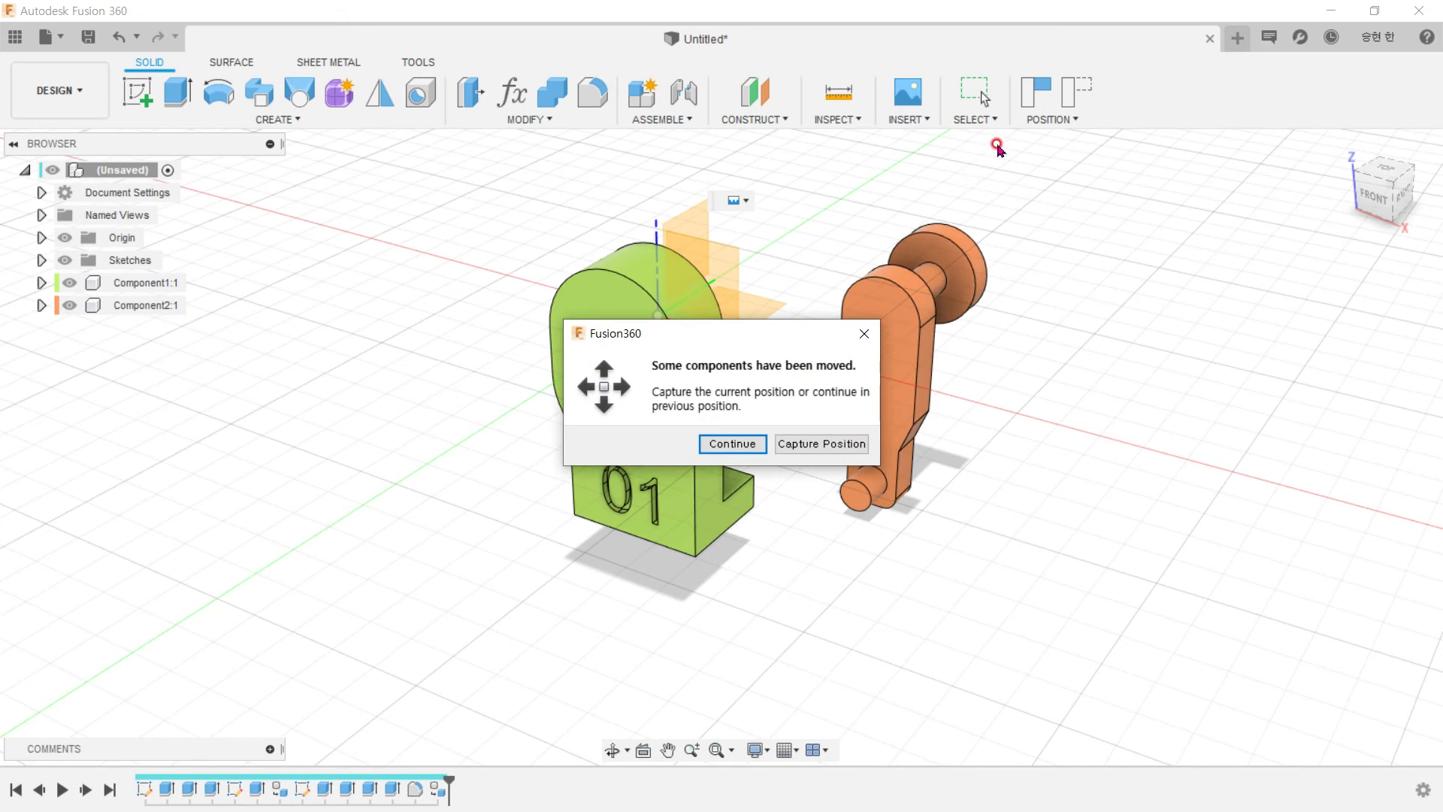
pyautogui.click(819, 445)
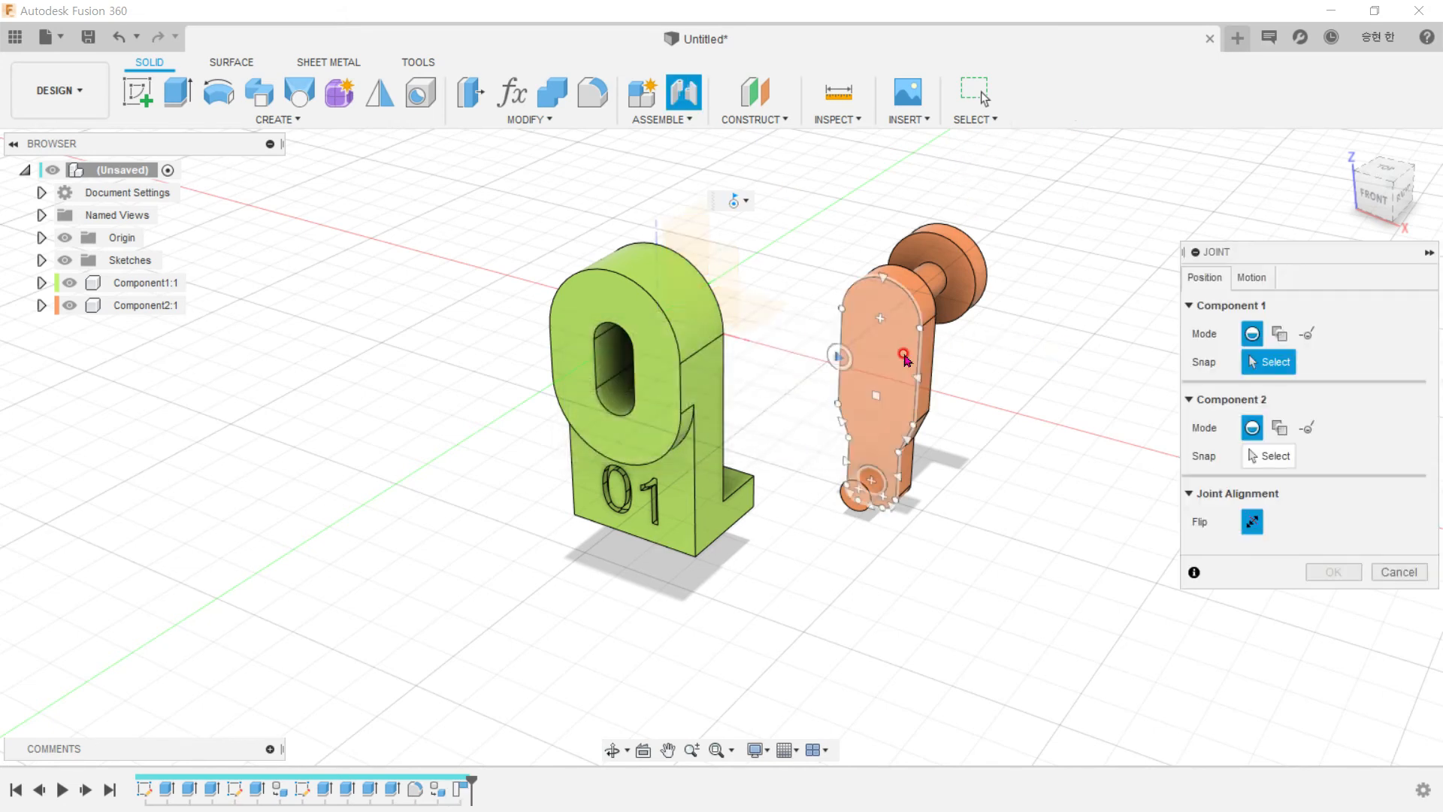
pyautogui.click(1395, 571)
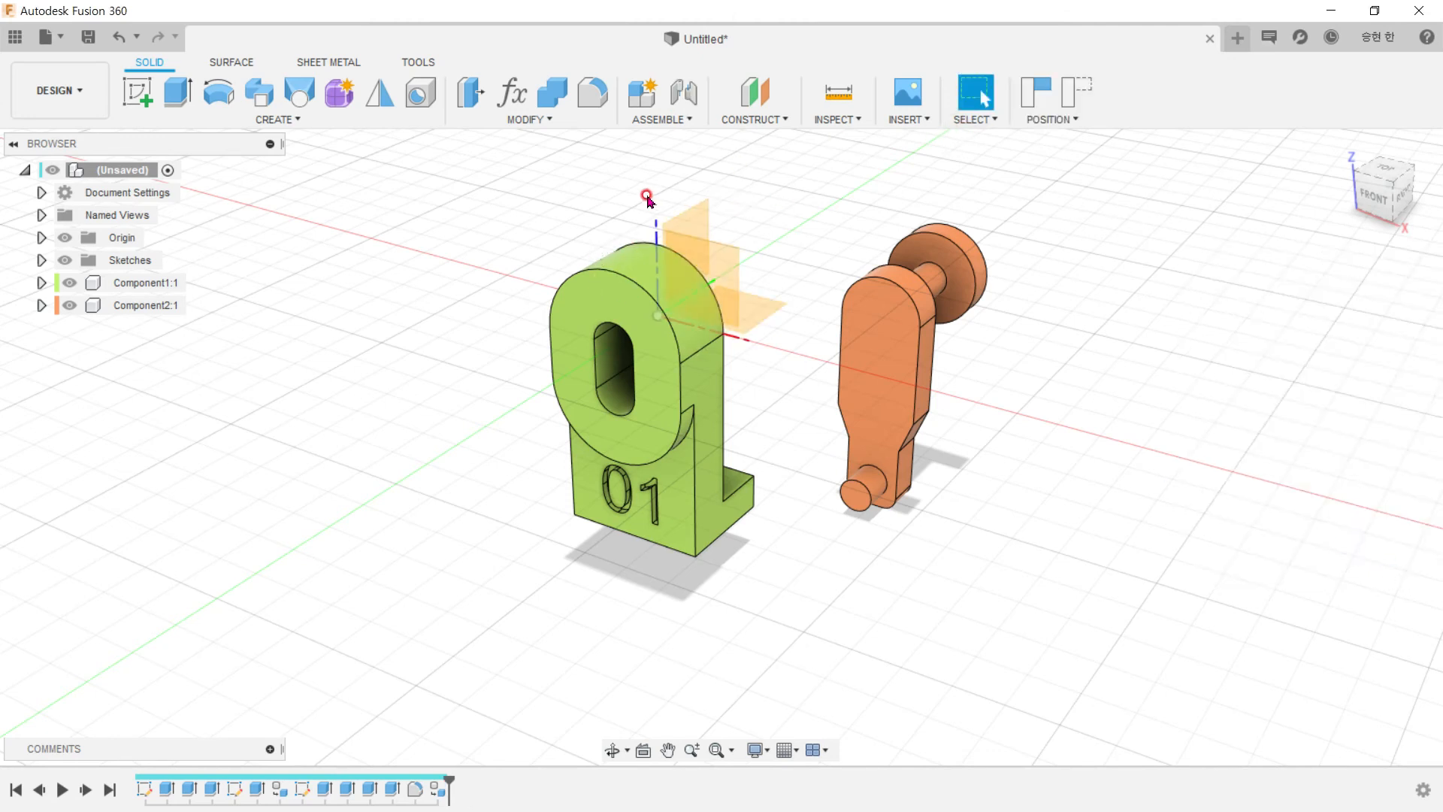
# Step: Capture the current position of the moved lever component
pyautogui.click(1037, 90)
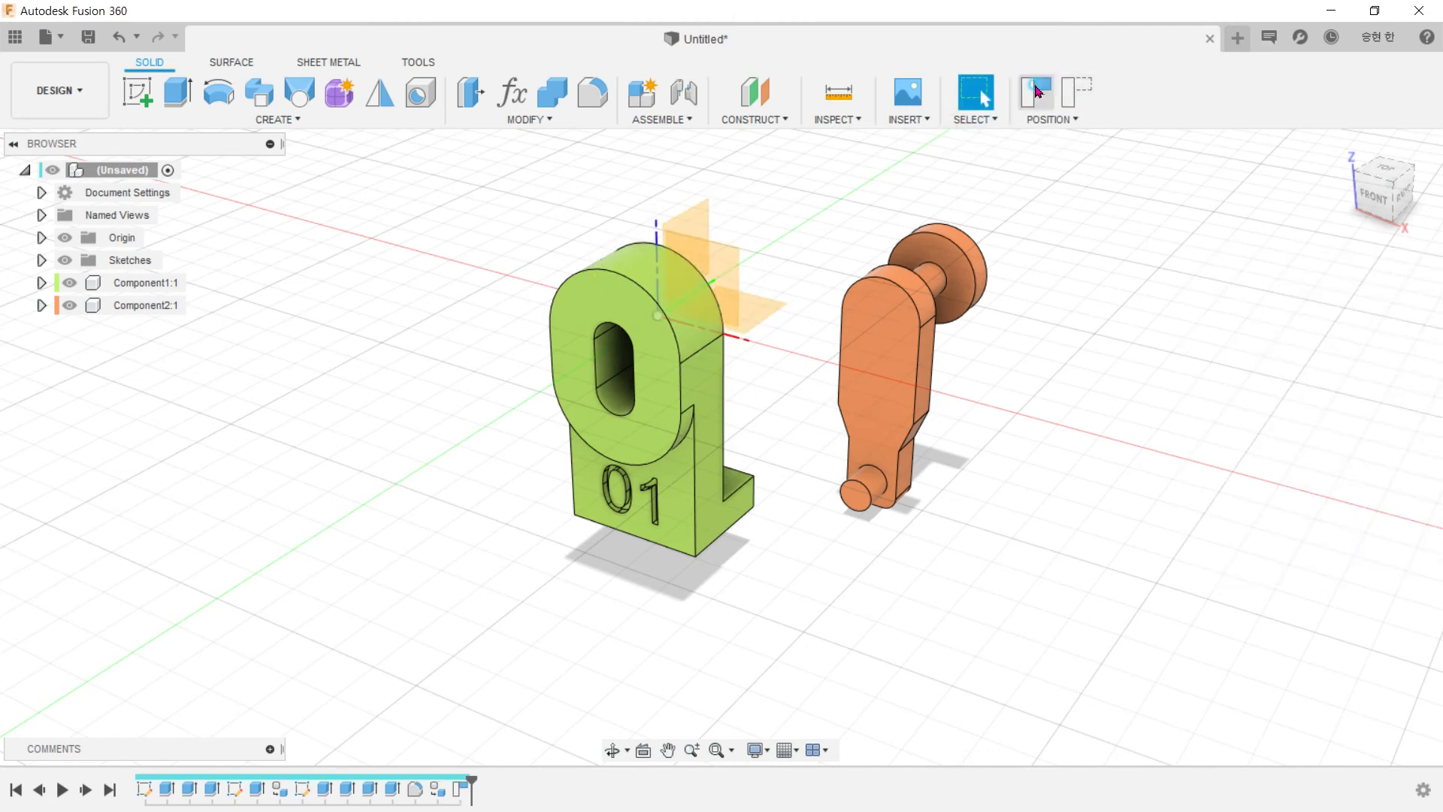
# Step: Ground the base component in place and start a joint between the two components
pyautogui.rightClick(167, 286)
pyautogui.click(238, 38)
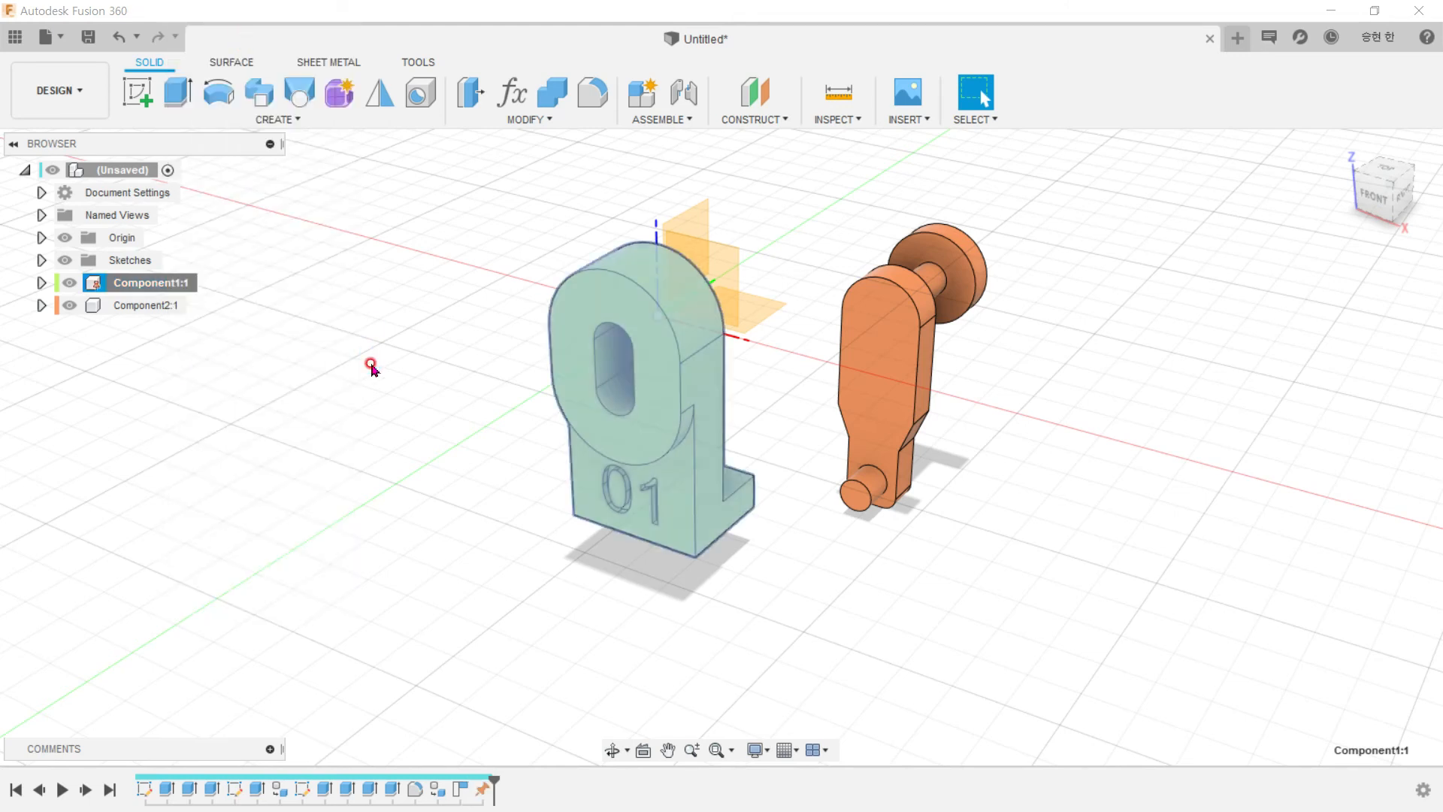
pyautogui.click(684, 91)
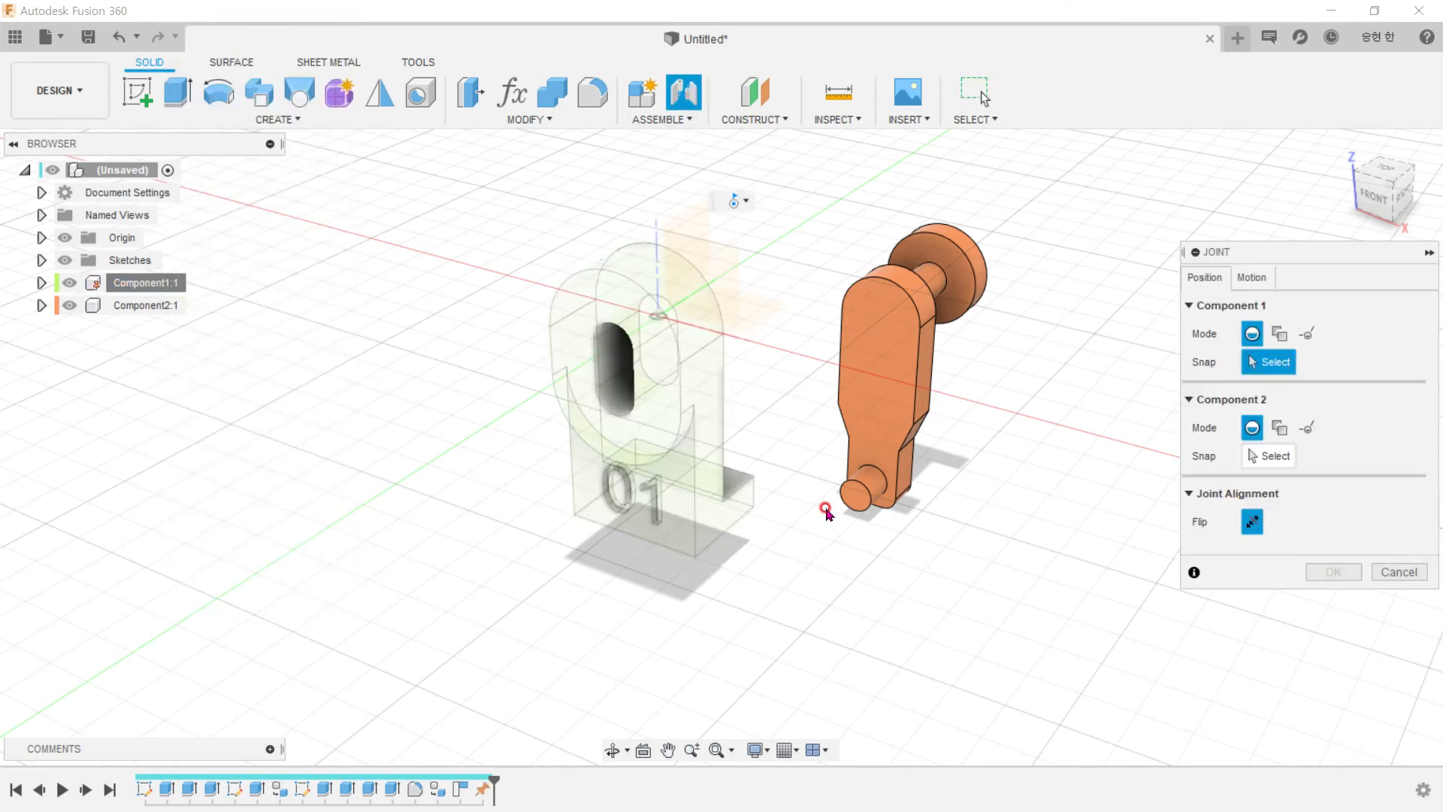
pyautogui.keyDown('shift'); pyautogui.moveTo(957, 402); pyautogui.dragTo(775, 366, button='middle'); pyautogui.keyUp('shift')
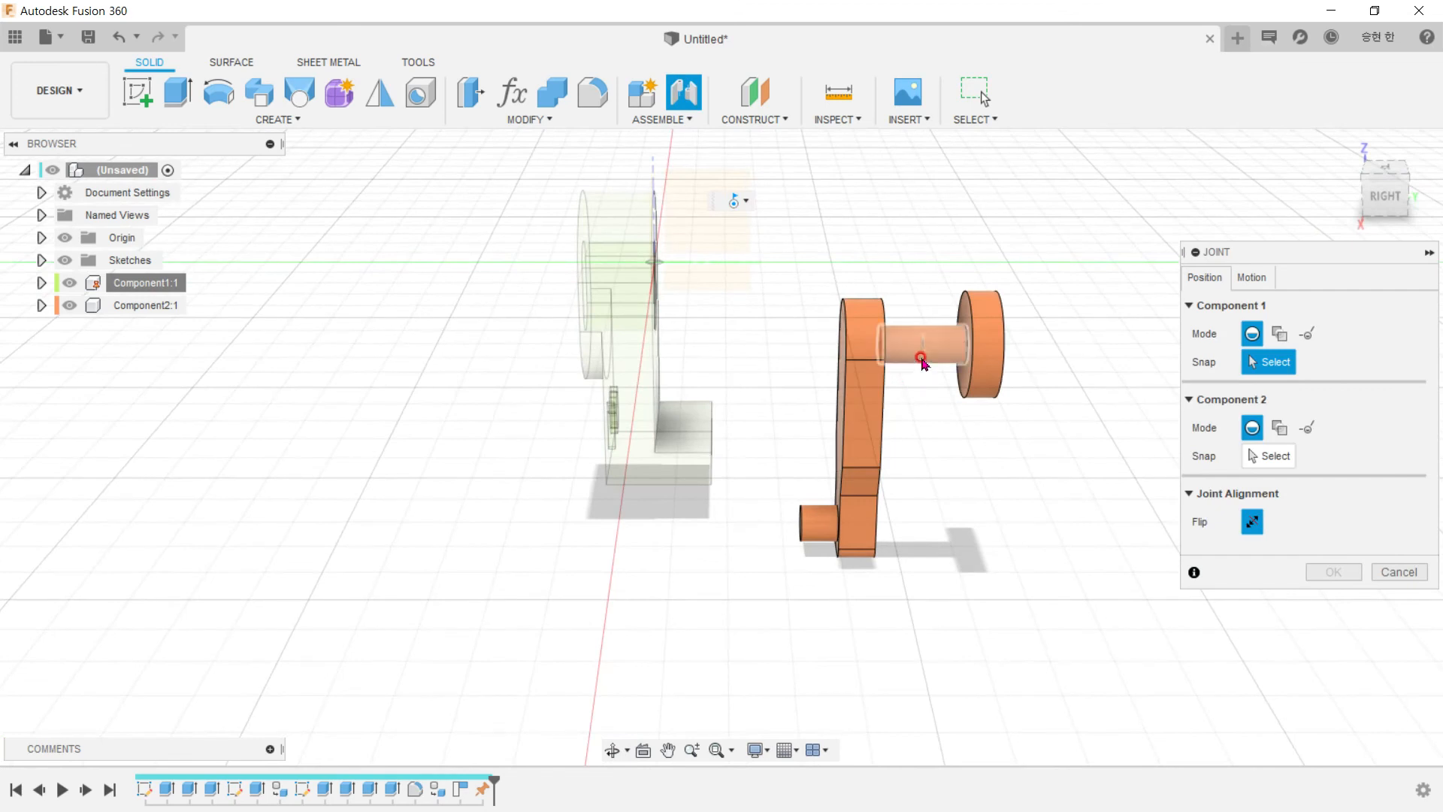
pyautogui.keyDown('shift'); pyautogui.moveTo(937, 441); pyautogui.dragTo(970, 421, button='middle'); pyautogui.keyUp('shift')
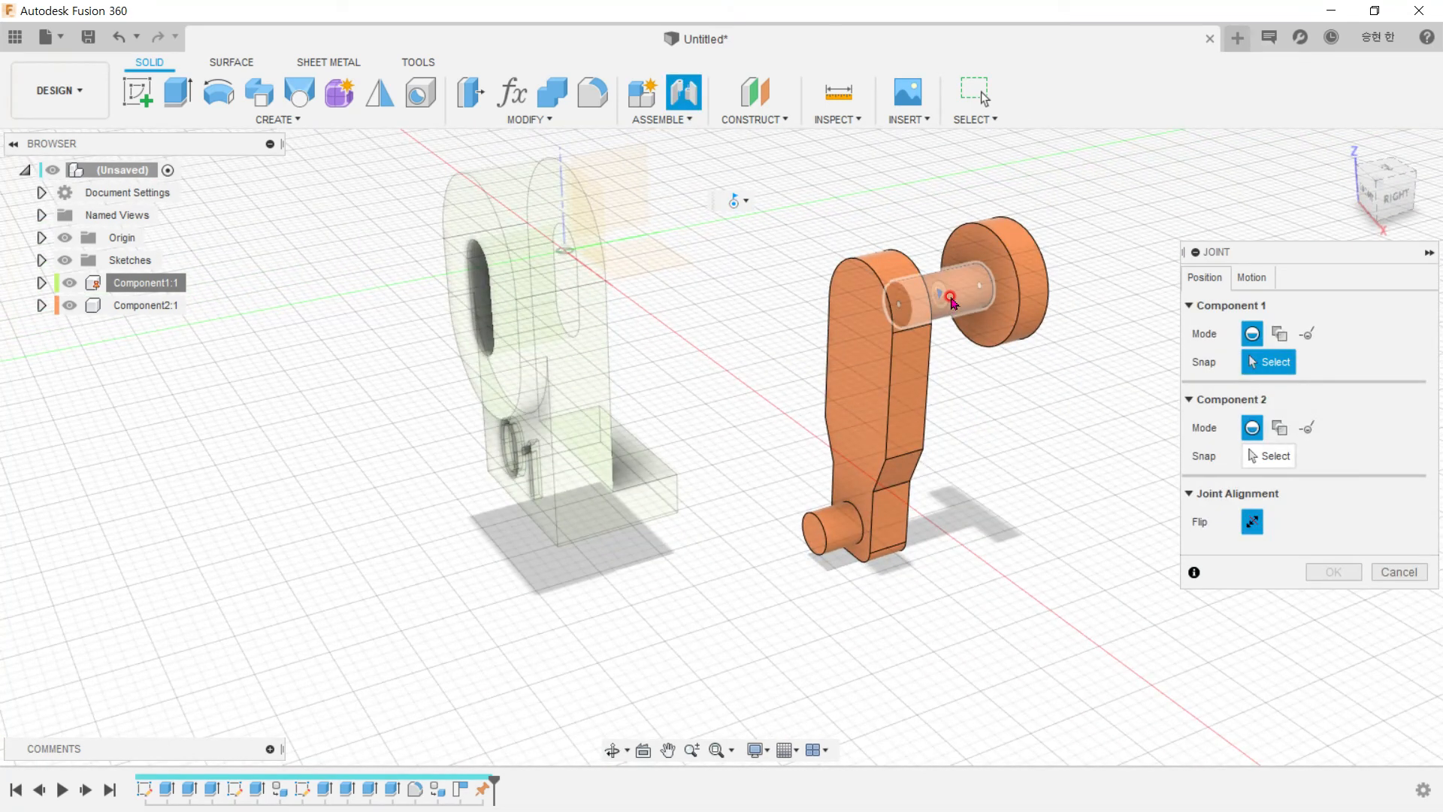
pyautogui.click(944, 295)
pyautogui.keyDown('shift'); pyautogui.moveTo(681, 387); pyautogui.dragTo(763, 370, button='middle'); pyautogui.keyUp('shift')
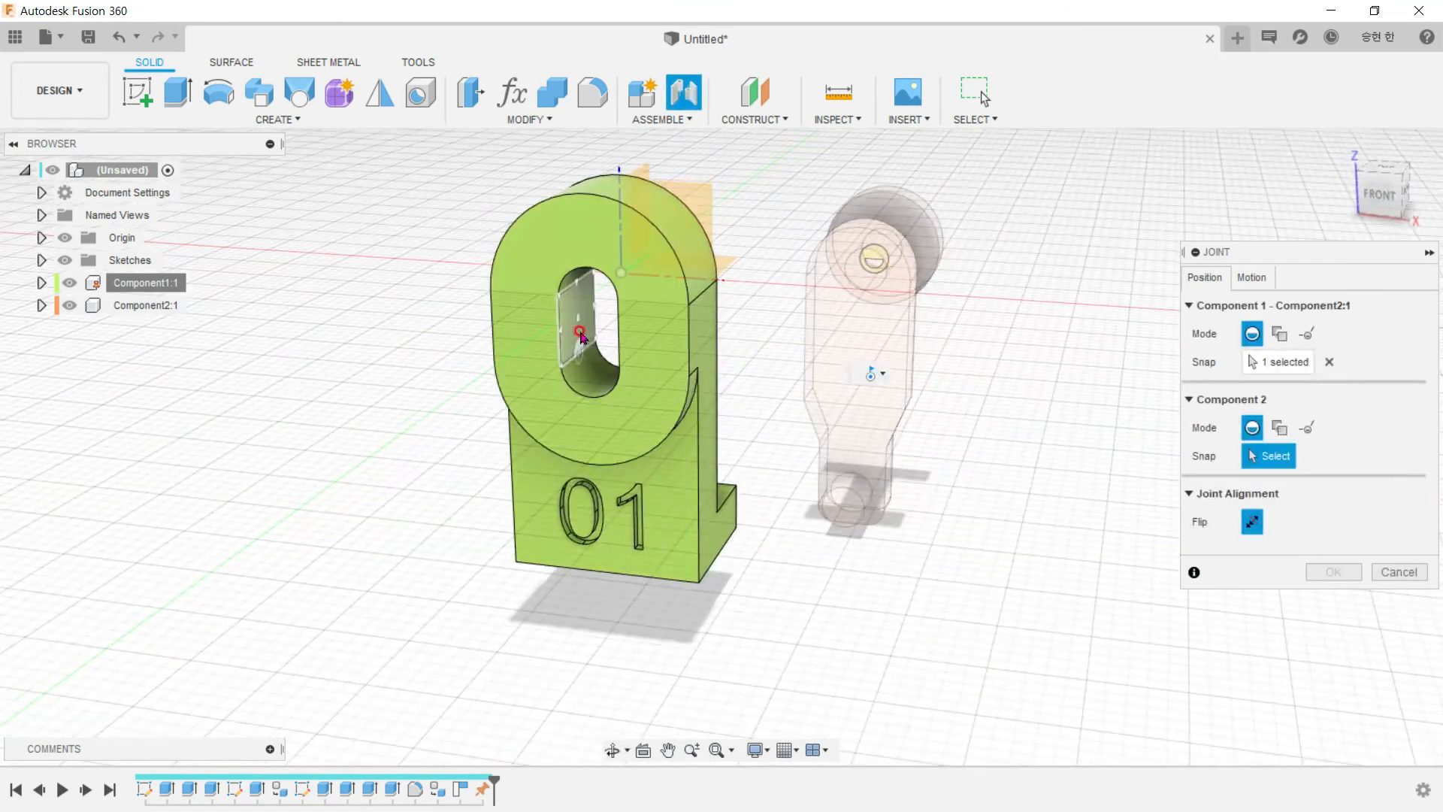
pyautogui.keyDown('shift'); pyautogui.moveTo(613, 299); pyautogui.dragTo(862, 205, button='middle'); pyautogui.keyUp('shift')
pyautogui.scroll(2, 688, 205)
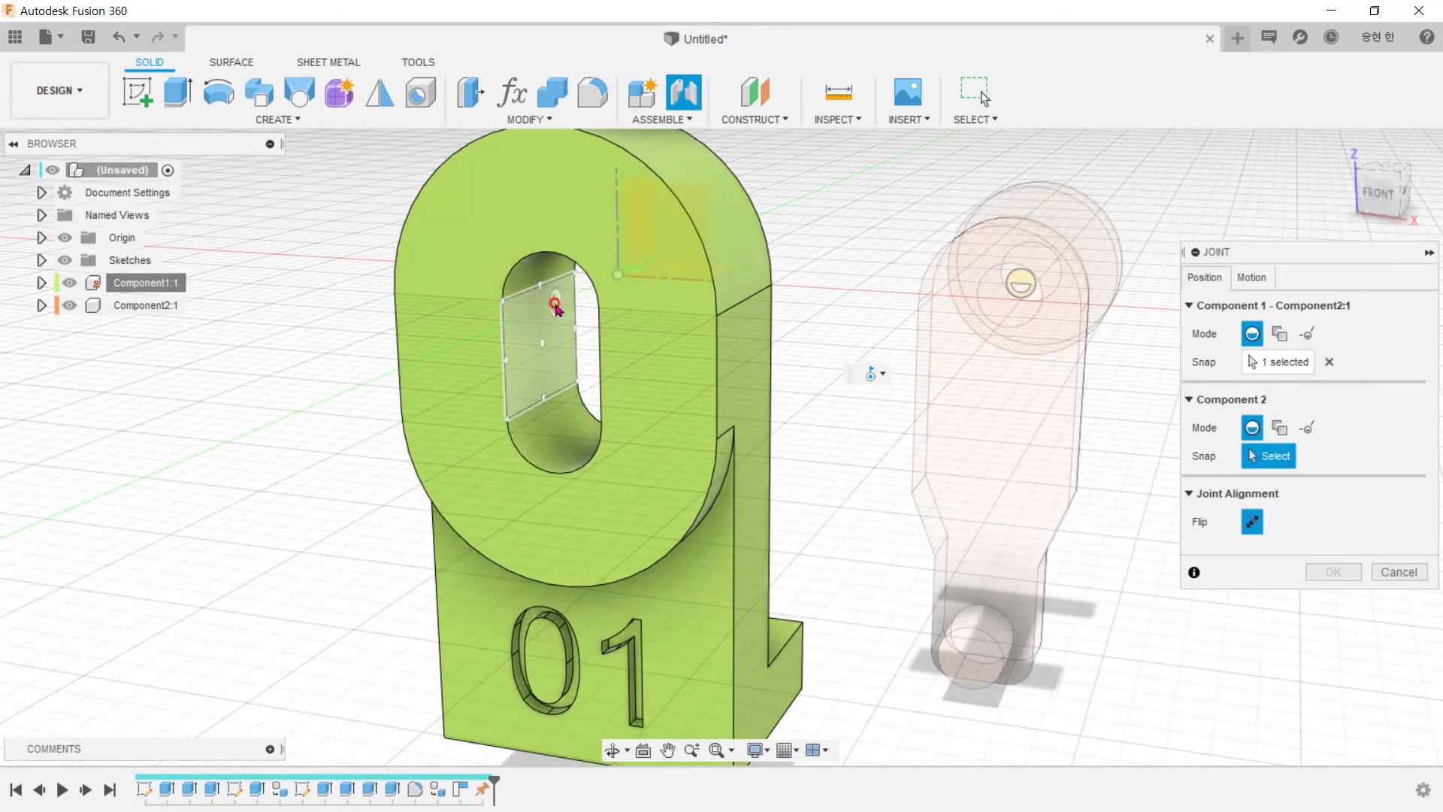
pyautogui.keyDown('shift'); pyautogui.moveTo(554, 301); pyautogui.dragTo(628, 259, button='middle'); pyautogui.keyUp('shift')
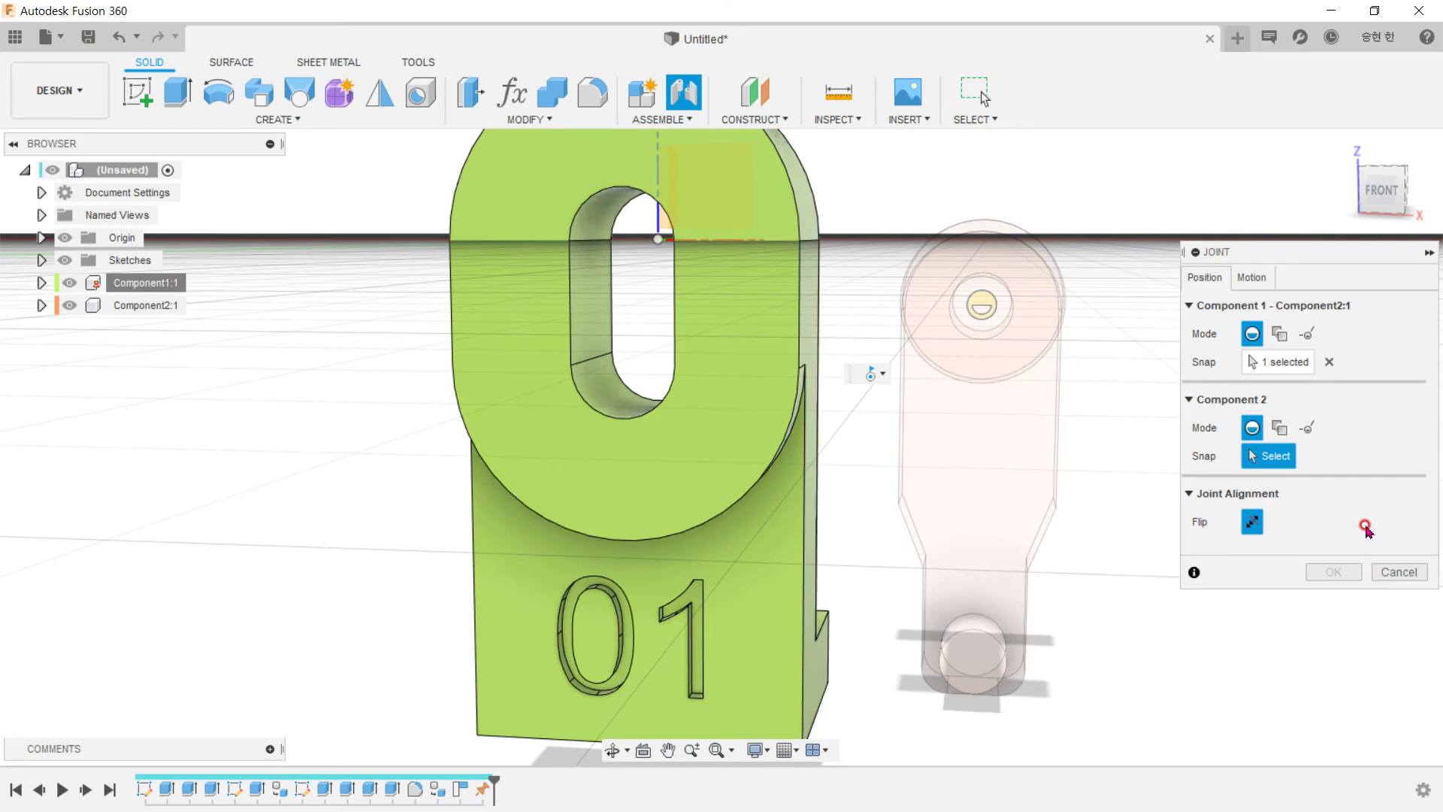
pyautogui.click(1280, 333)
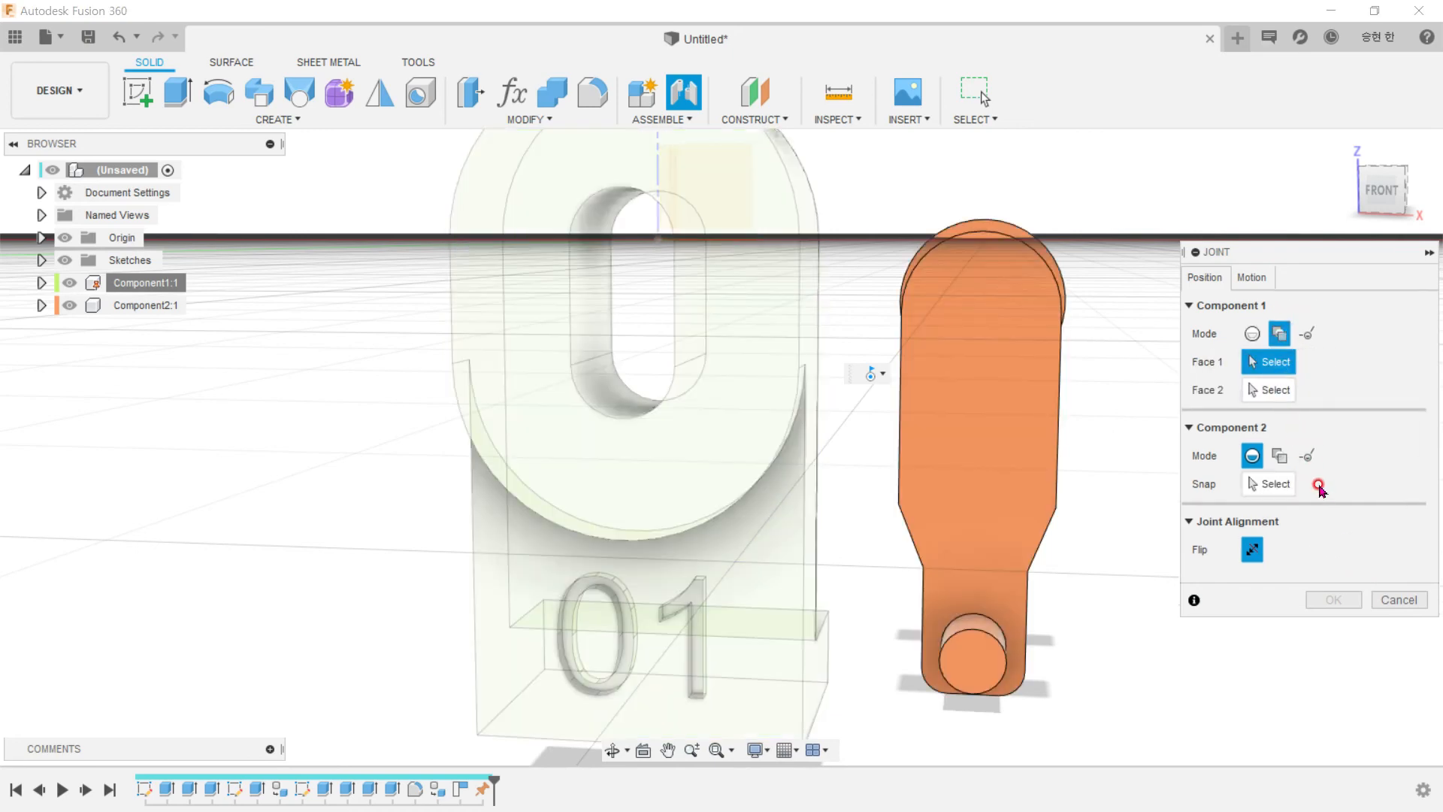
pyautogui.keyDown('shift'); pyautogui.moveTo(1137, 380); pyautogui.dragTo(949, 373, button='middle'); pyautogui.keyUp('shift')
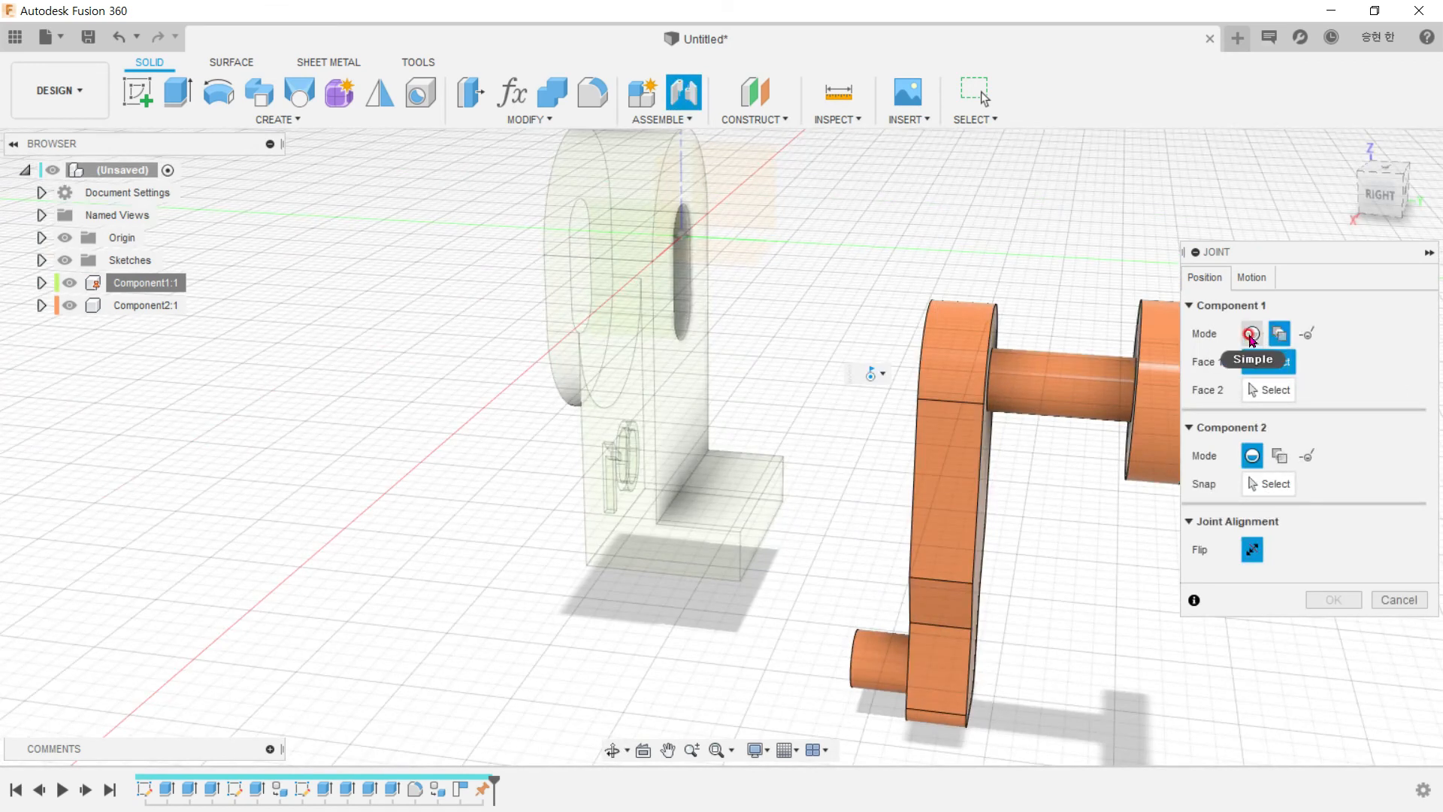
pyautogui.click(1251, 334)
# Step: Use the lever pin's midpoint as the first joint snap and the base head's front and back faces as the second component's two faces
pyautogui.keyDown('shift'); pyautogui.moveTo(1073, 377); pyautogui.dragTo(1094, 410, button='middle'); pyautogui.keyUp('shift')
pyautogui.click(1103, 412)
pyautogui.click(1280, 427)
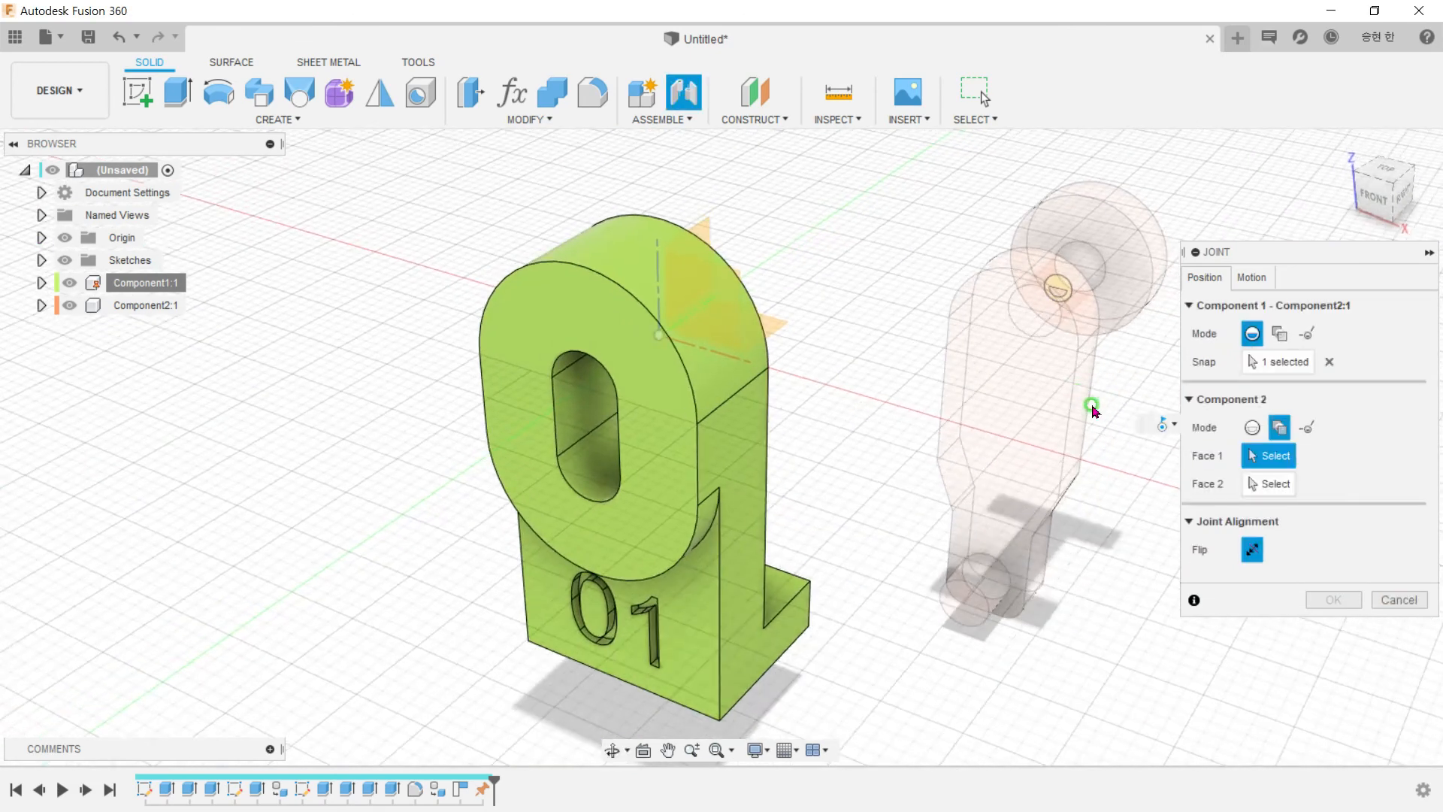
pyautogui.click(647, 392)
pyautogui.keyDown('shift'); pyautogui.moveTo(925, 417); pyautogui.dragTo(713, 336, button='middle'); pyautogui.keyUp('shift')
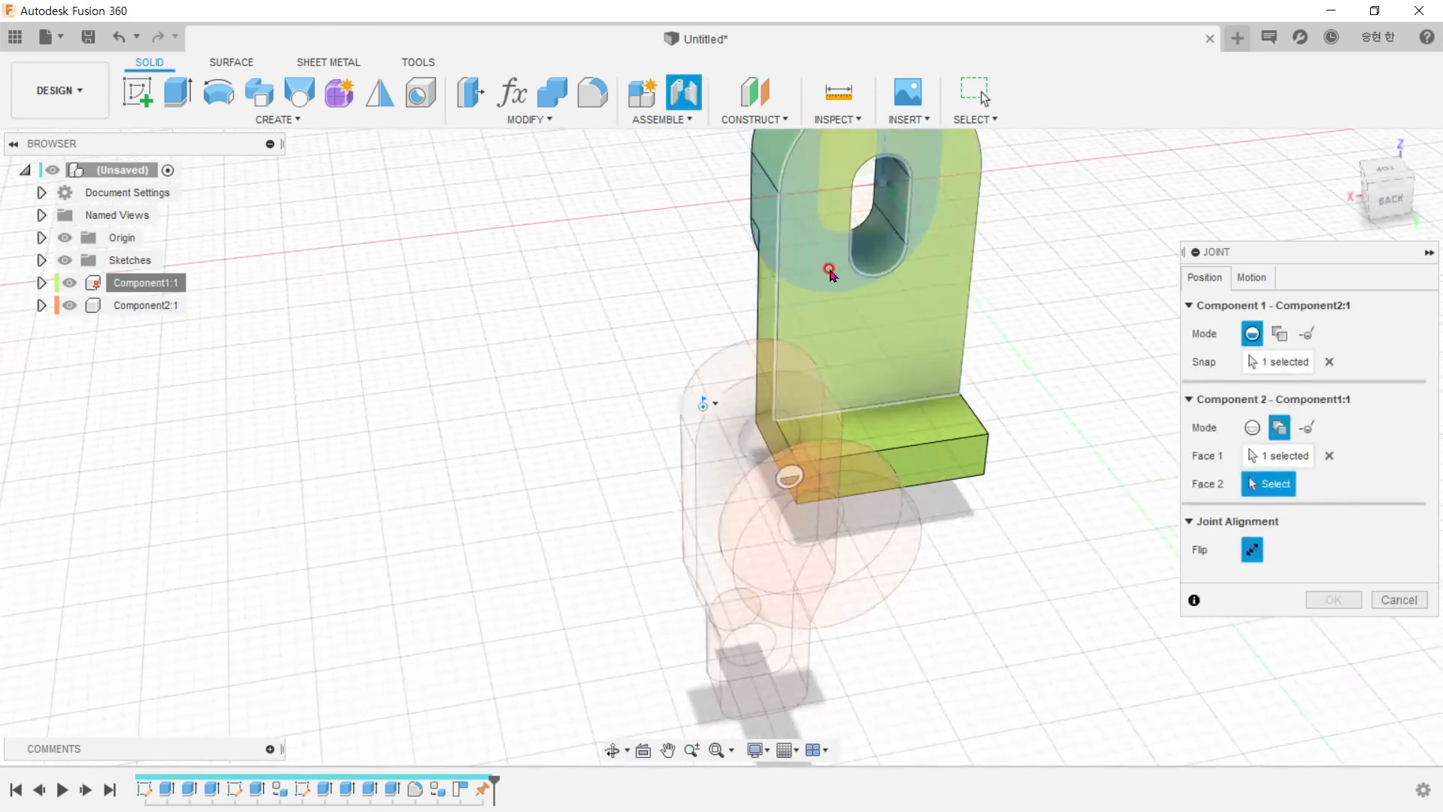
pyautogui.click(832, 163)
# Step: Centre the second joint snap on the base head's upper rounded end and create the revolute joint
pyautogui.keyDown('shift'); pyautogui.moveTo(695, 271); pyautogui.dragTo(895, 258, button='middle'); pyautogui.keyUp('shift')
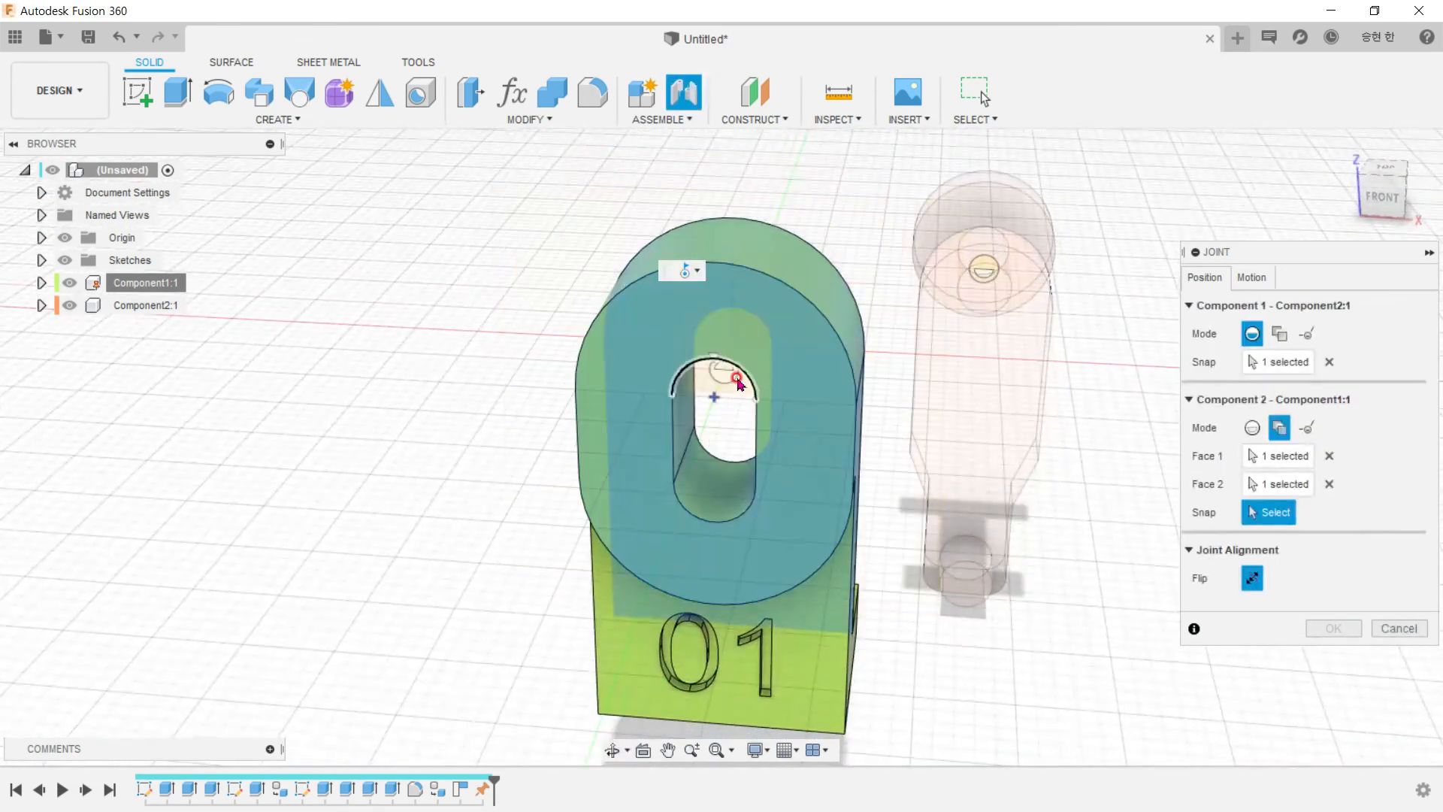
pyautogui.keyDown('shift'); pyautogui.moveTo(727, 274); pyautogui.dragTo(681, 279, button='middle'); pyautogui.keyUp('shift')
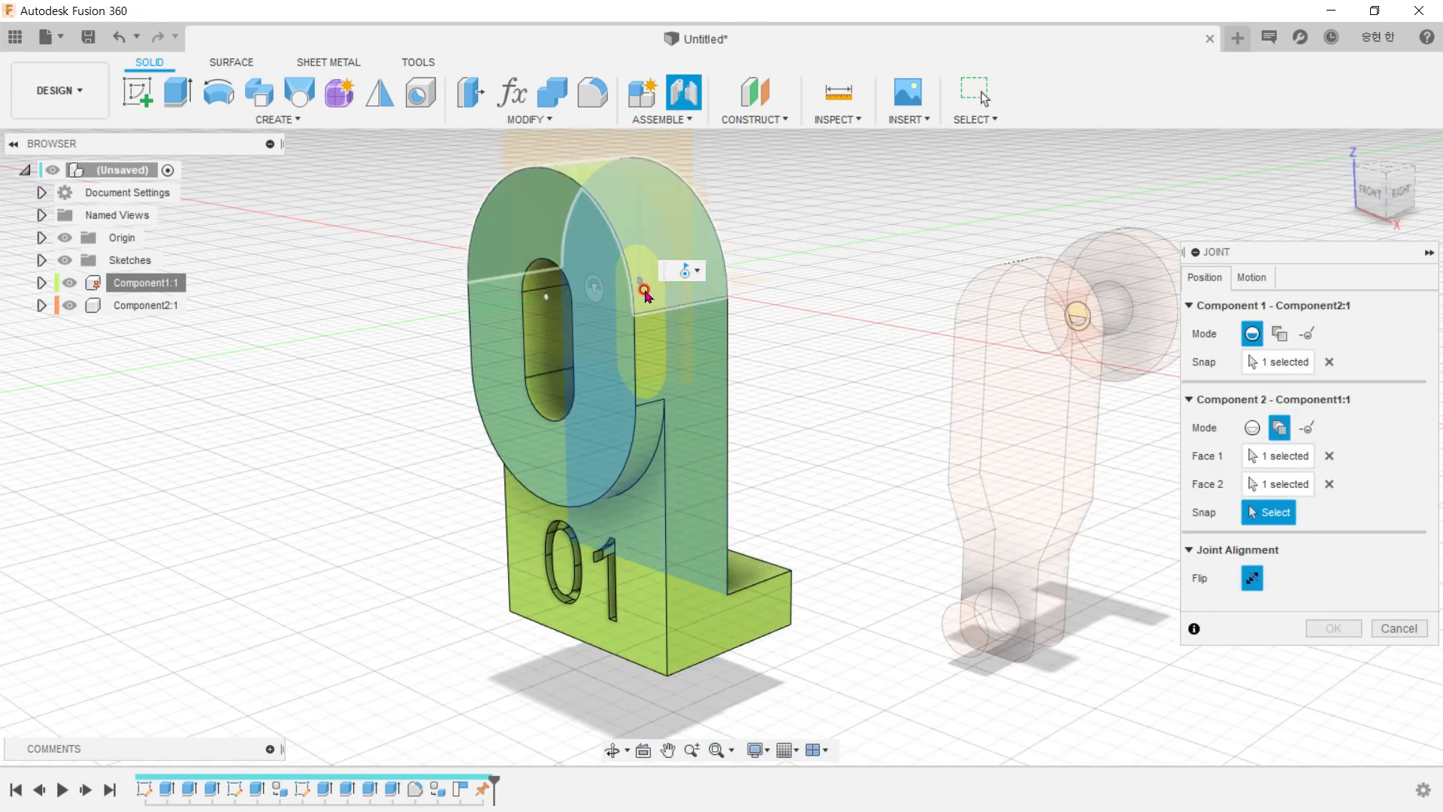
pyautogui.click(645, 292)
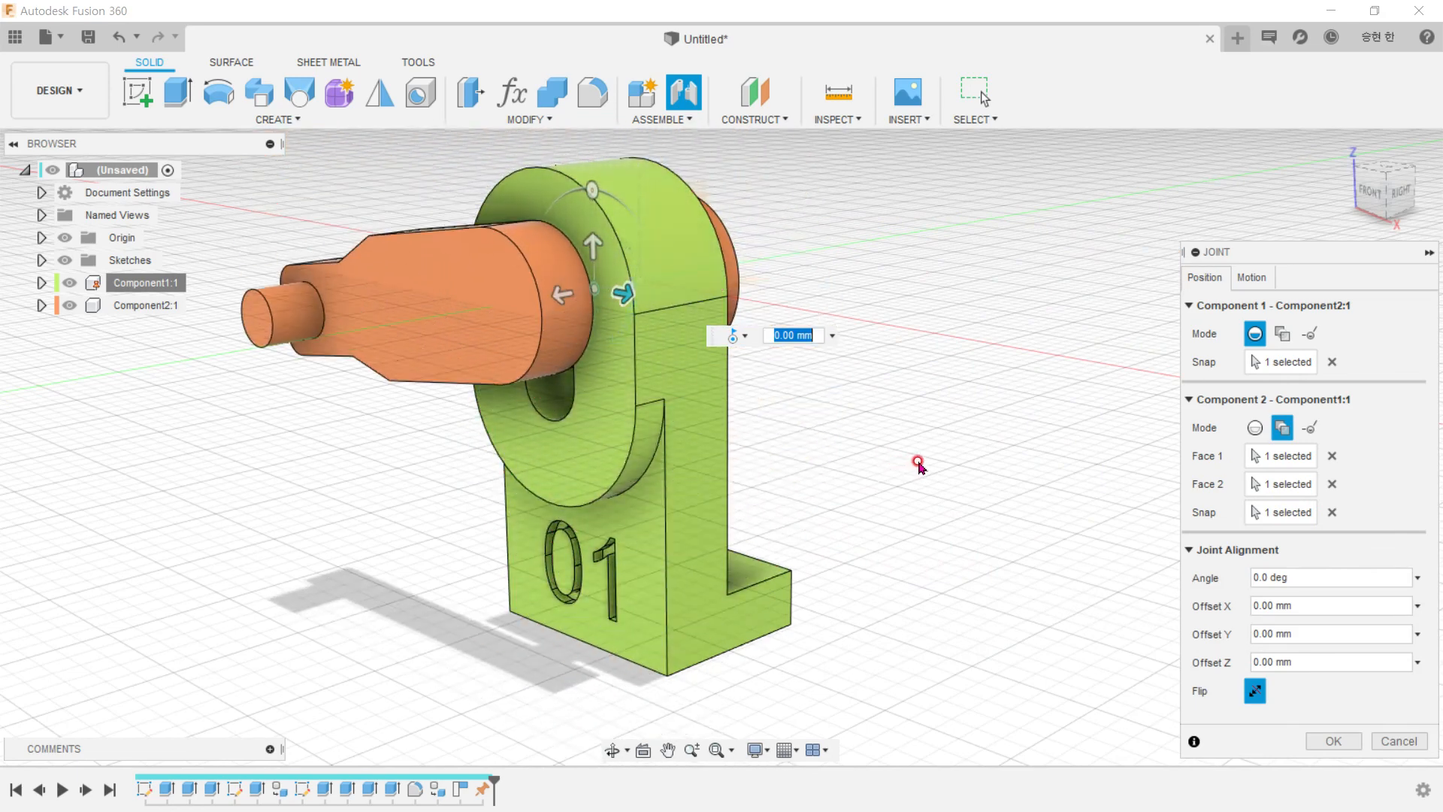
pyautogui.keyDown('shift'); pyautogui.moveTo(918, 464); pyautogui.dragTo(952, 500, button='middle'); pyautogui.keyUp('shift')
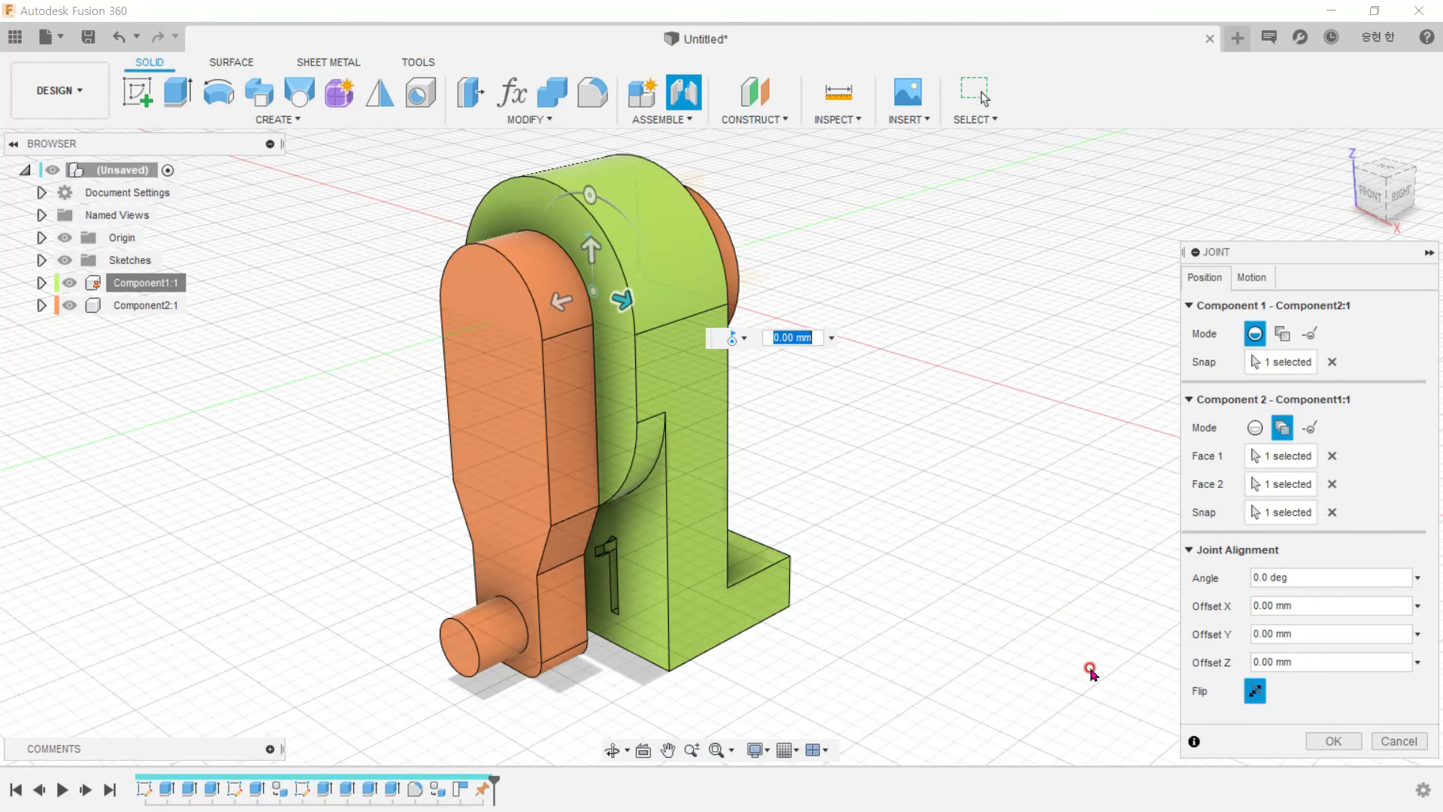
pyautogui.click(1349, 744)
pyautogui.click(989, 560)
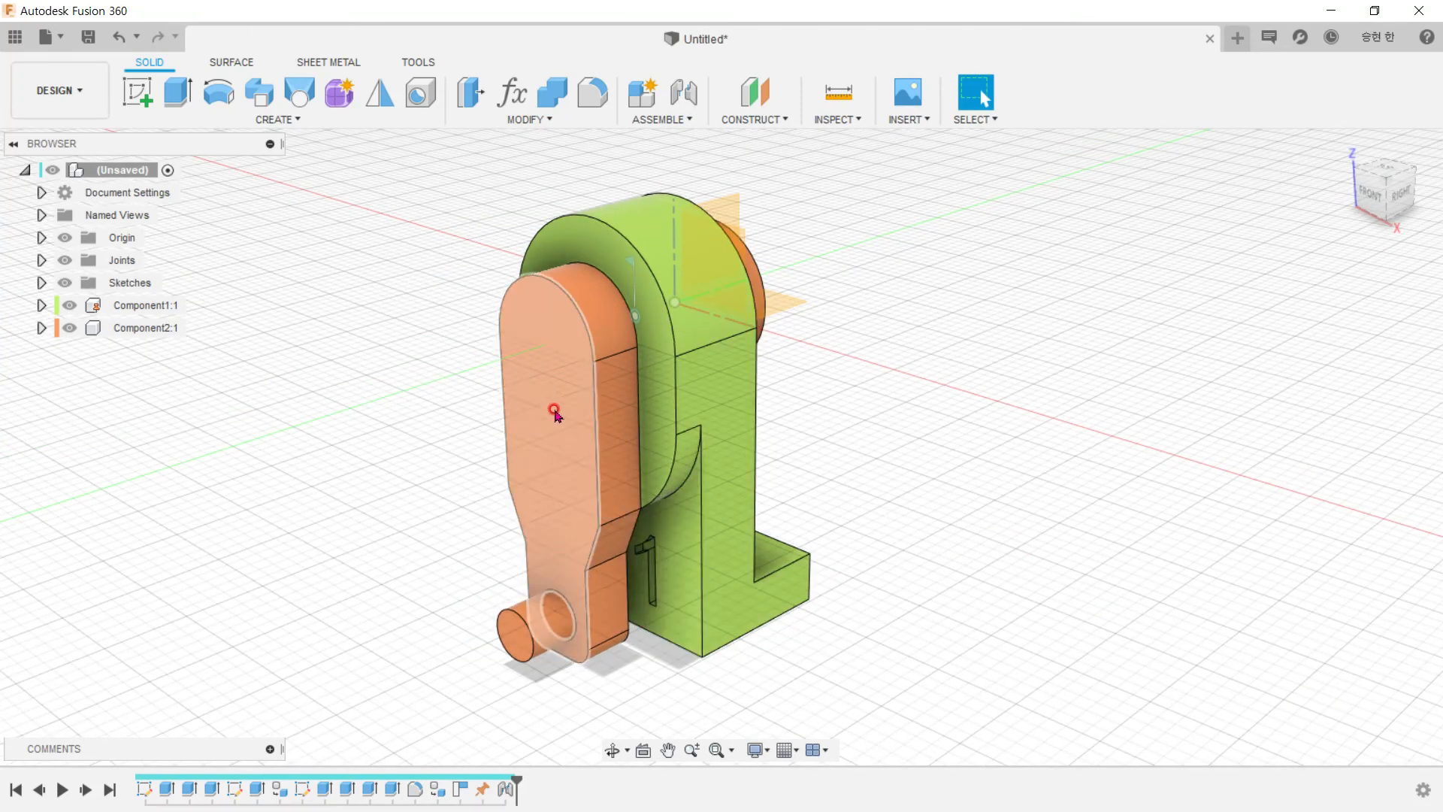
# Step: Set the lever joint's rotation to 180 degrees
pyautogui.click(638, 319)
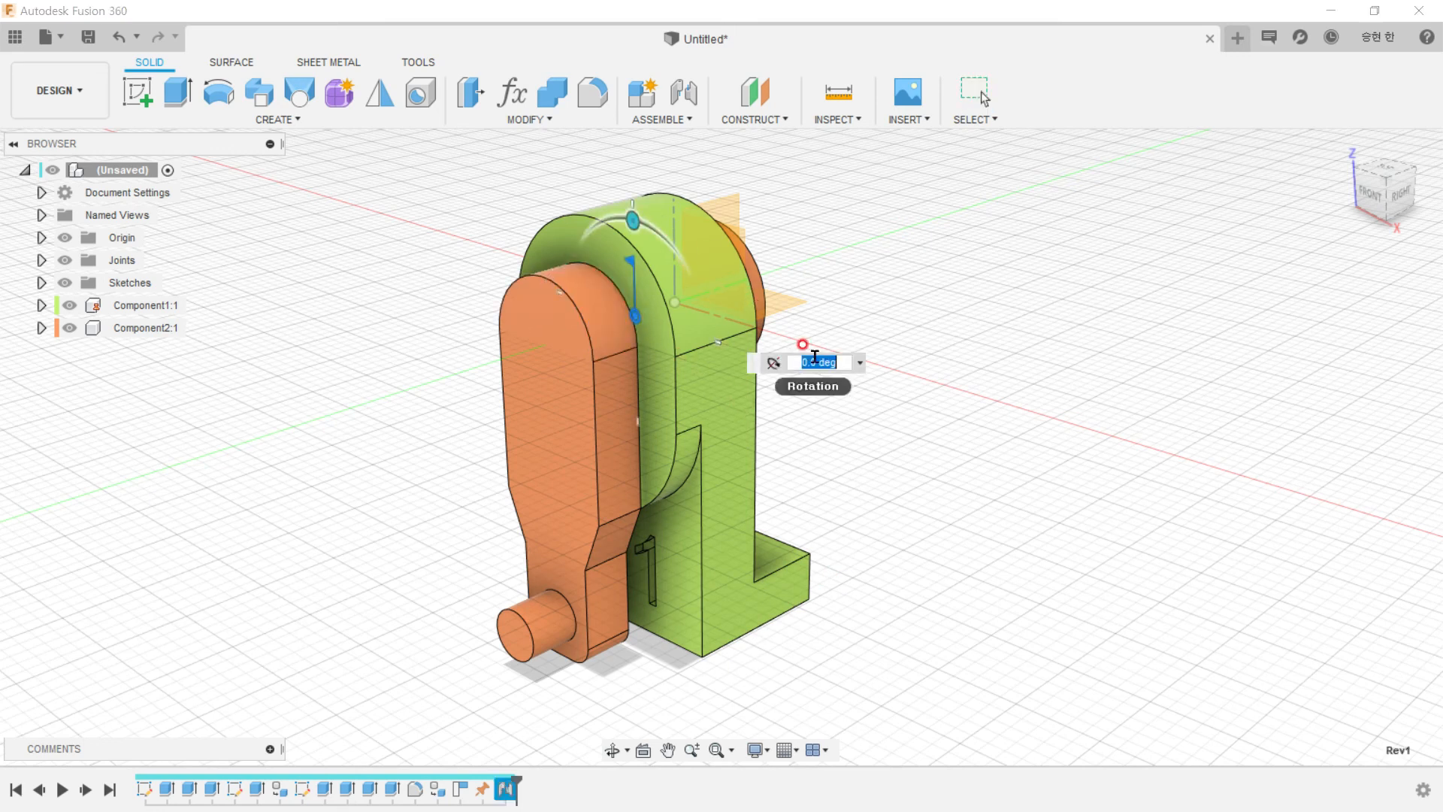
pyautogui.scroll(-3, 937, 470)
pyautogui.keyDown('shift'); pyautogui.moveTo(937, 470); pyautogui.dragTo(864, 404, button='middle'); pyautogui.keyUp('shift')
pyautogui.click(651, 228)
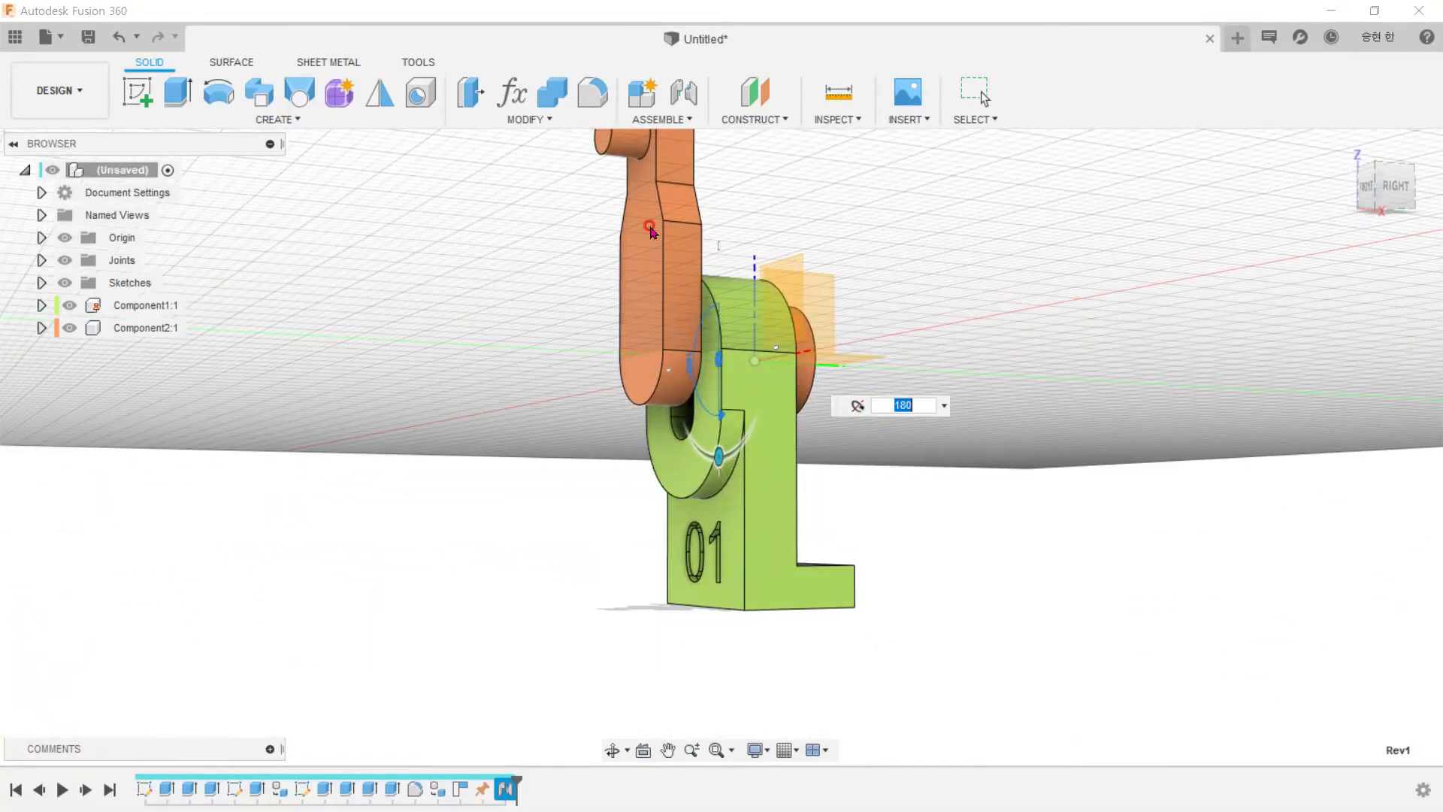
pyautogui.click(624, 120)
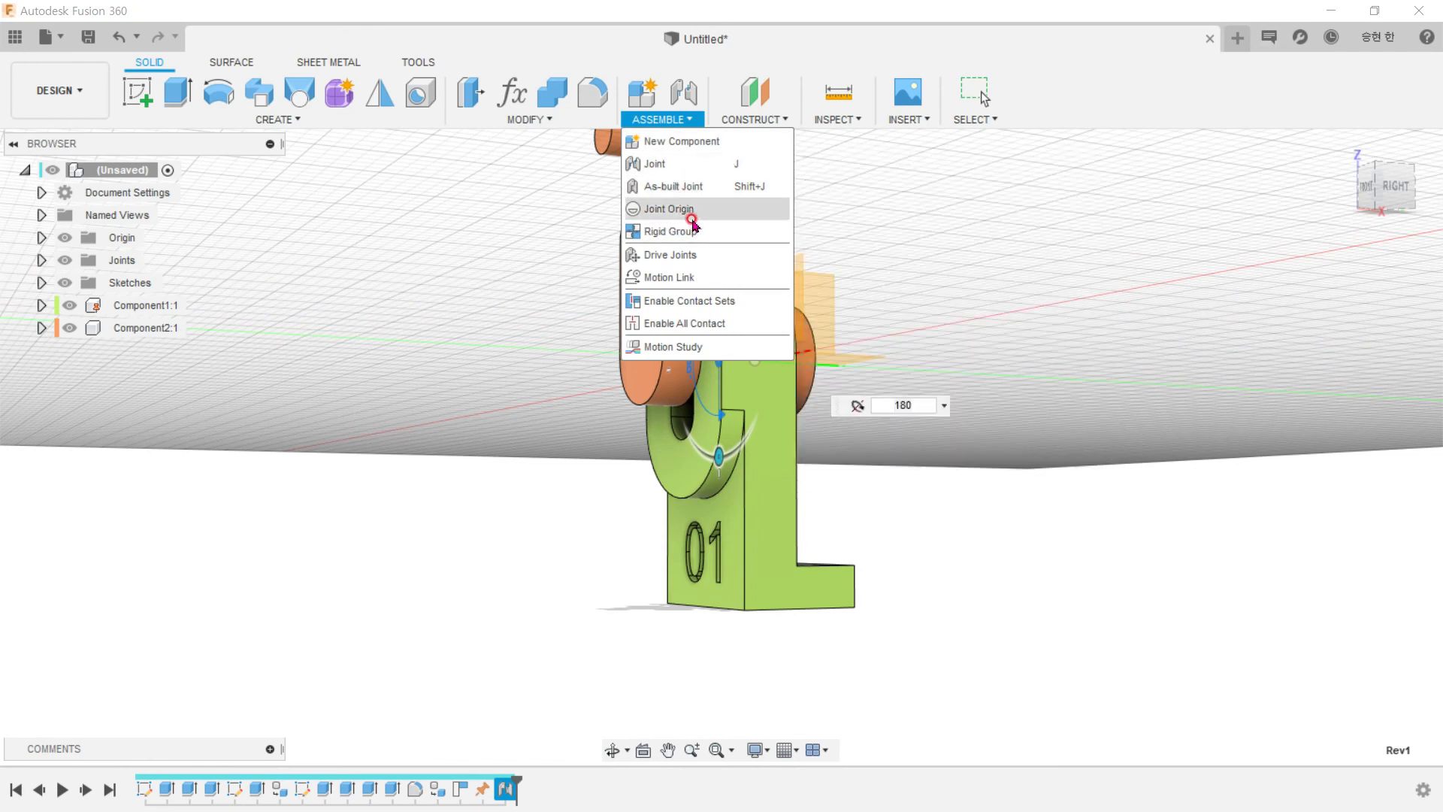
pyautogui.click(929, 313)
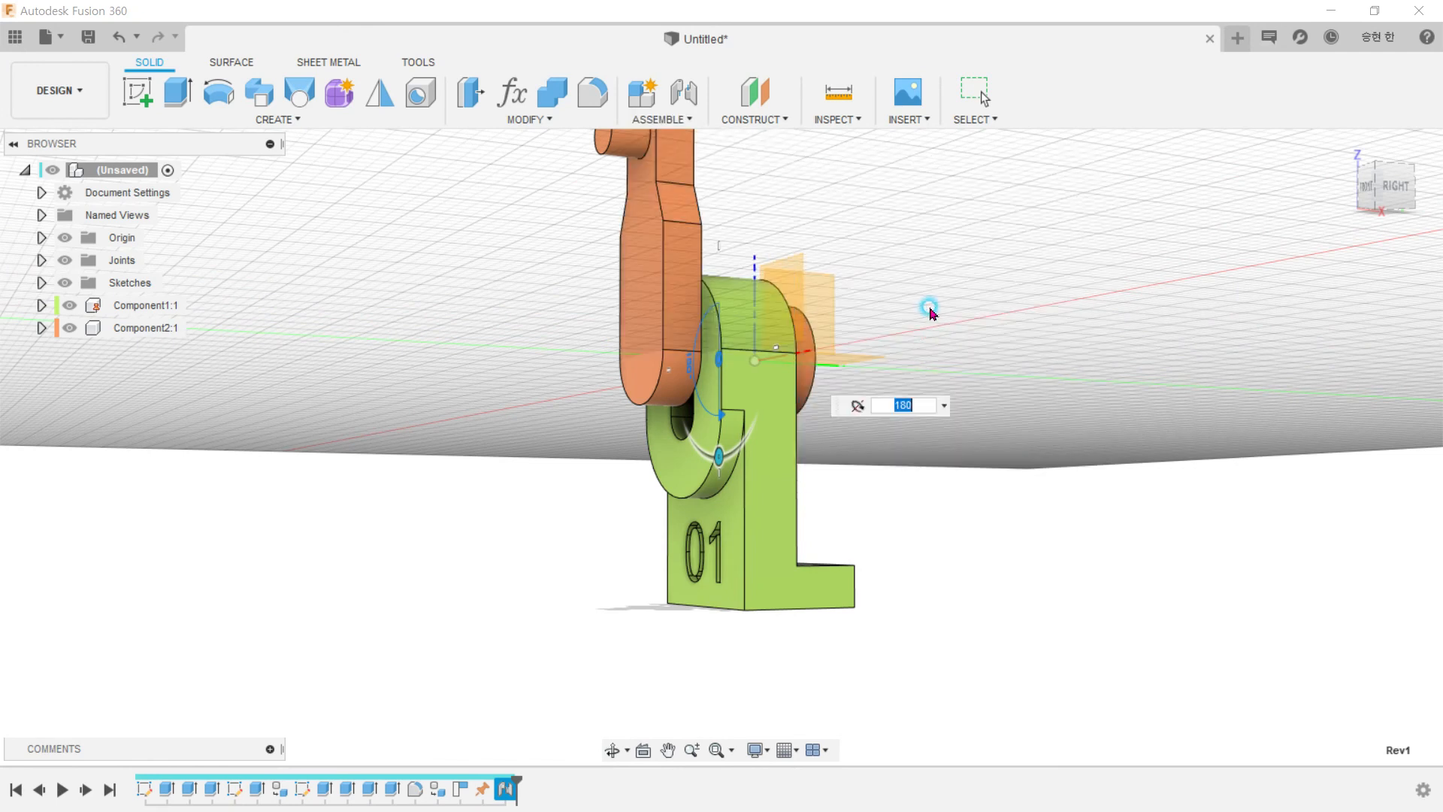
pyautogui.press('Return')
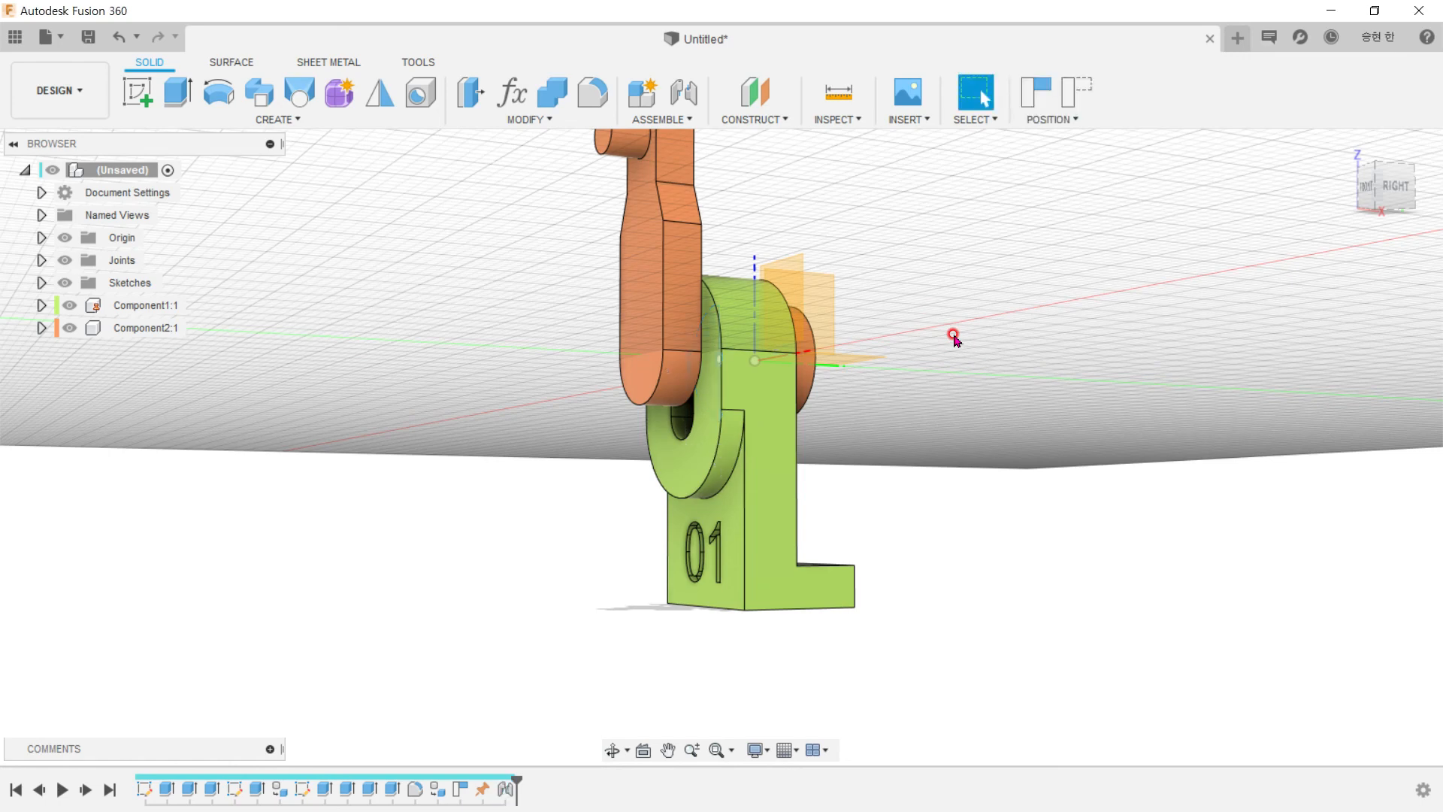
# Step: Capture the lever's rotated position and hide the origin planes
pyautogui.click(1045, 96)
pyautogui.moveTo(973, 303)
pyautogui.keyDown('shift'); pyautogui.mouseDown(button='middle')
pyautogui.moveTo(927, 339)
pyautogui.moveTo(801, 279)
pyautogui.moveTo(899, 288)
pyautogui.moveTo(982, 339)
pyautogui.moveTo(932, 342)
pyautogui.mouseUp(button='middle'); pyautogui.keyUp('shift')
pyautogui.click(160, 346)
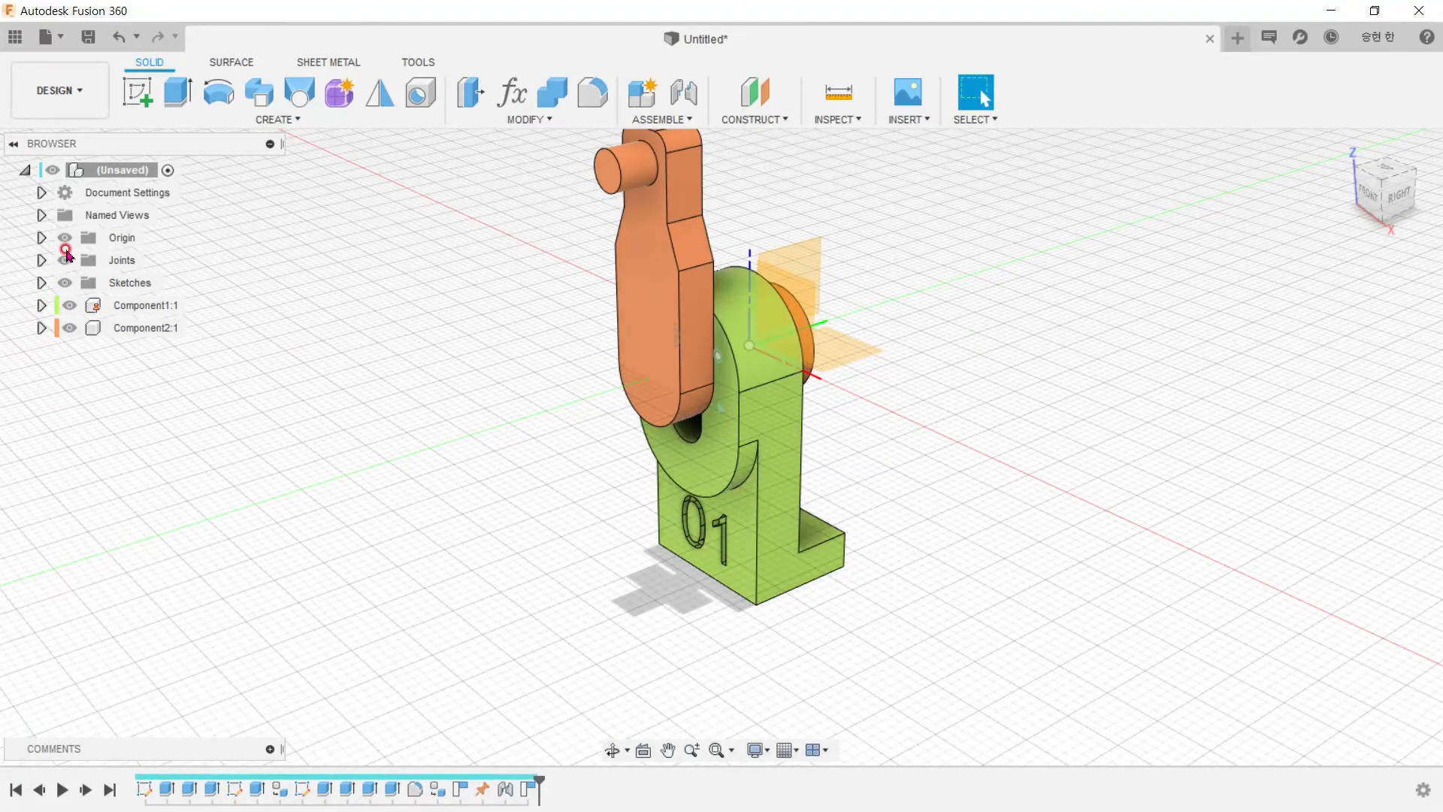
pyautogui.click(60, 243)
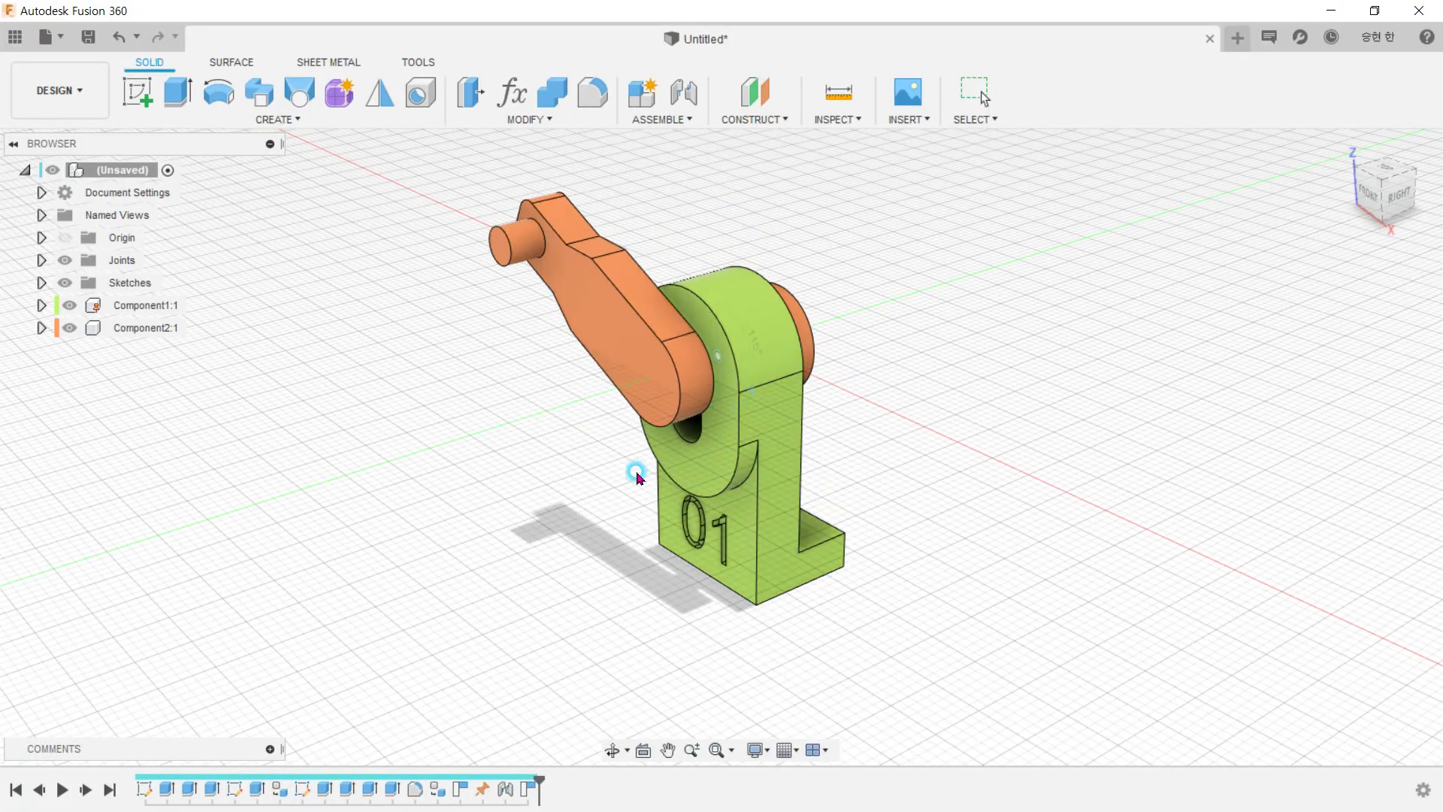
# Step: Swing the lever about its joint to test the motion and revert it to the captured position
pyautogui.moveTo(693, 290); pyautogui.dragTo(730, 244)
pyautogui.keyDown('shift'); pyautogui.moveTo(579, 430); pyautogui.dragTo(847, 356, button='middle'); pyautogui.keyUp('shift')
pyautogui.moveTo(857, 333); pyautogui.dragTo(577, 209)
pyautogui.keyDown('shift'); pyautogui.moveTo(702, 490); pyautogui.dragTo(968, 272, button='middle'); pyautogui.keyUp('shift')
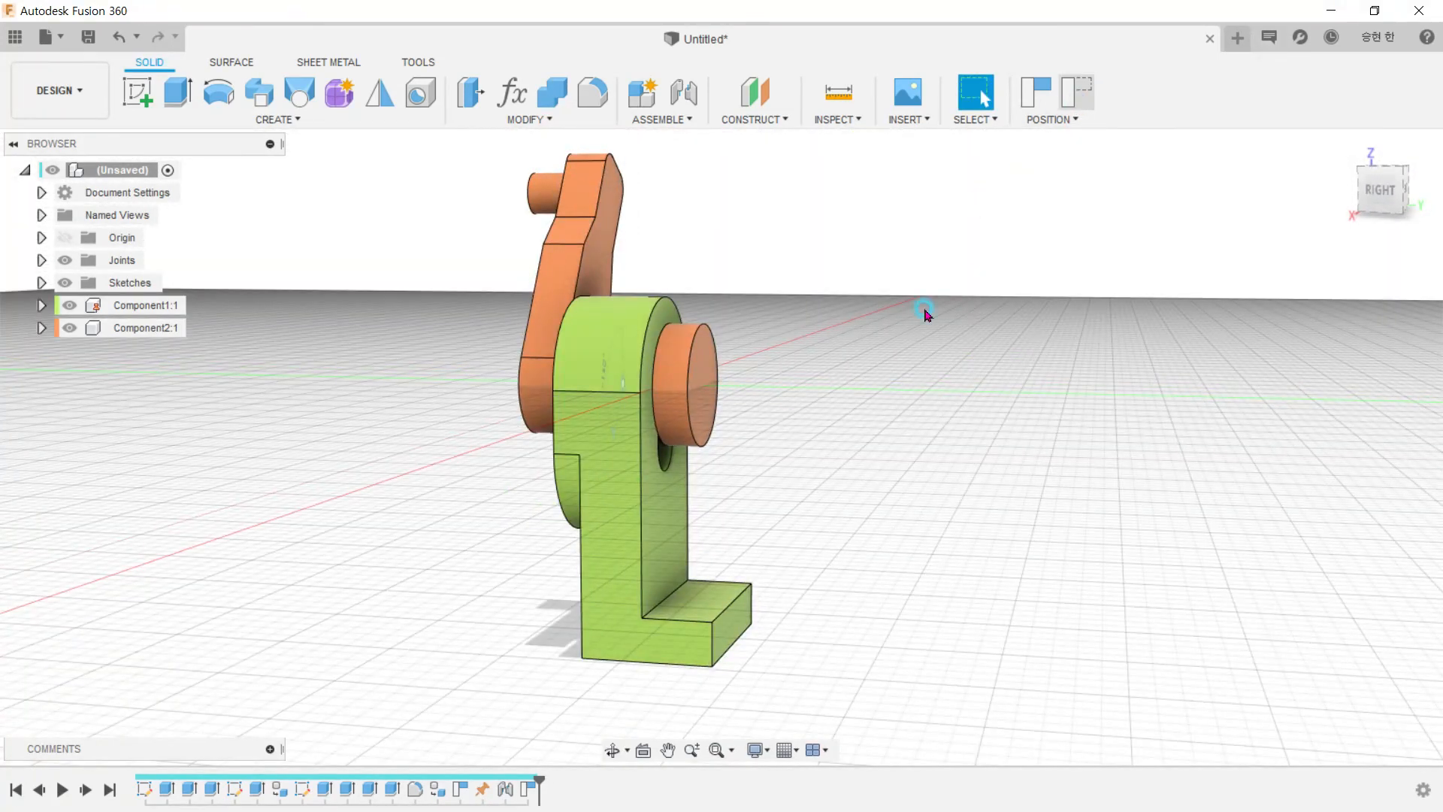
pyautogui.click(1078, 96)
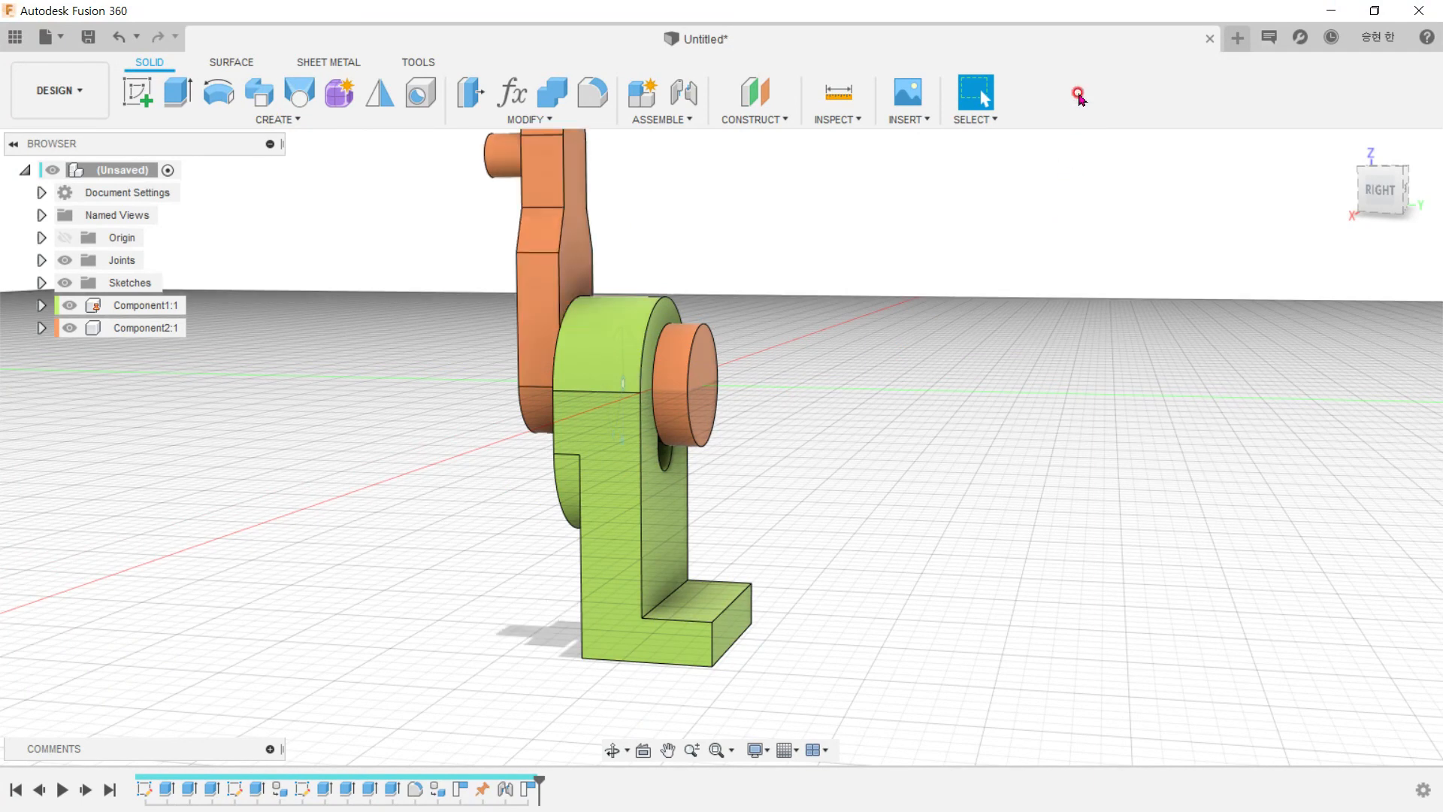
# Step: Create a section analysis through the assembly on the YZ plane
pyautogui.keyDown('shift'); pyautogui.moveTo(891, 333); pyautogui.dragTo(1010, 392, button='middle'); pyautogui.keyUp('shift')
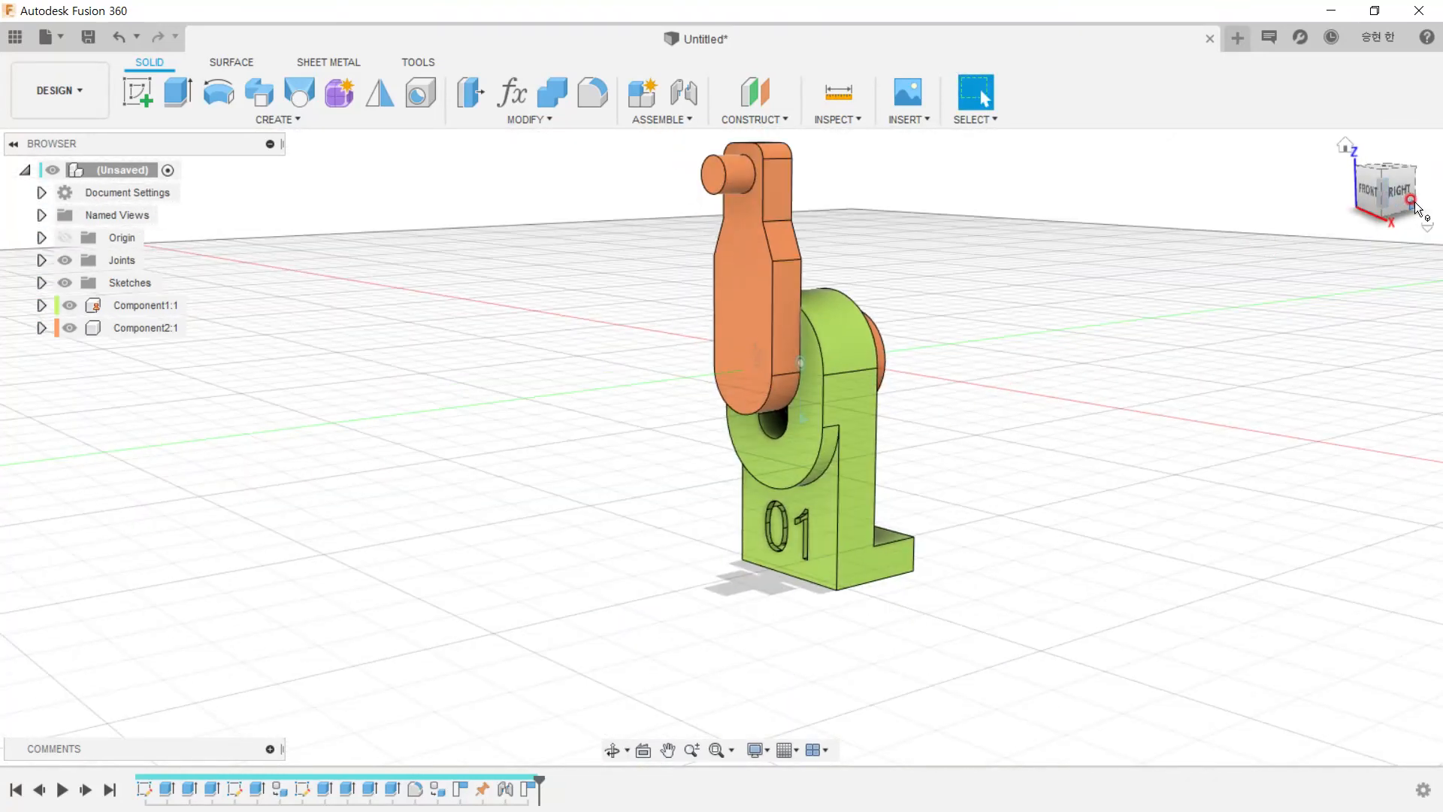
pyautogui.click(855, 124)
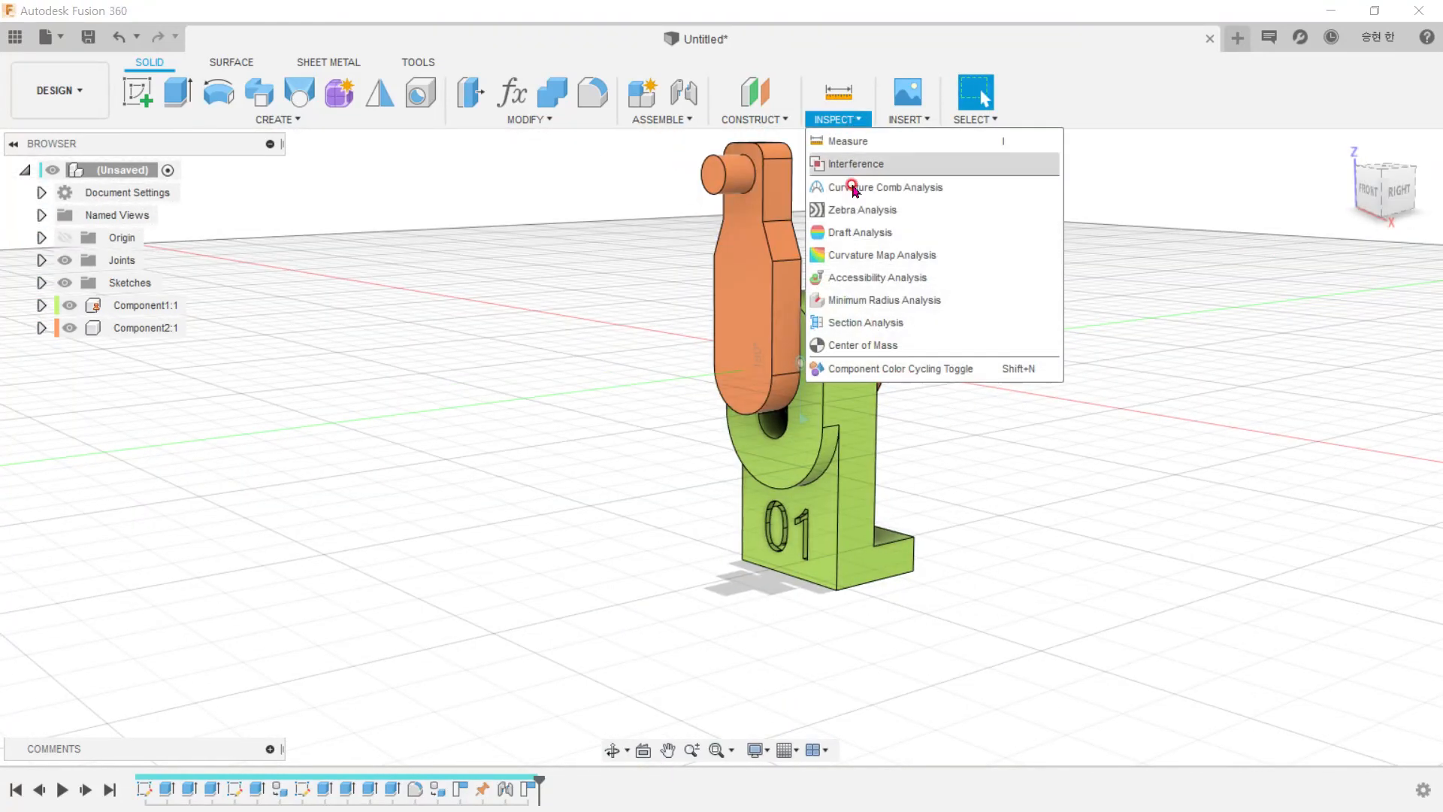
pyautogui.click(868, 322)
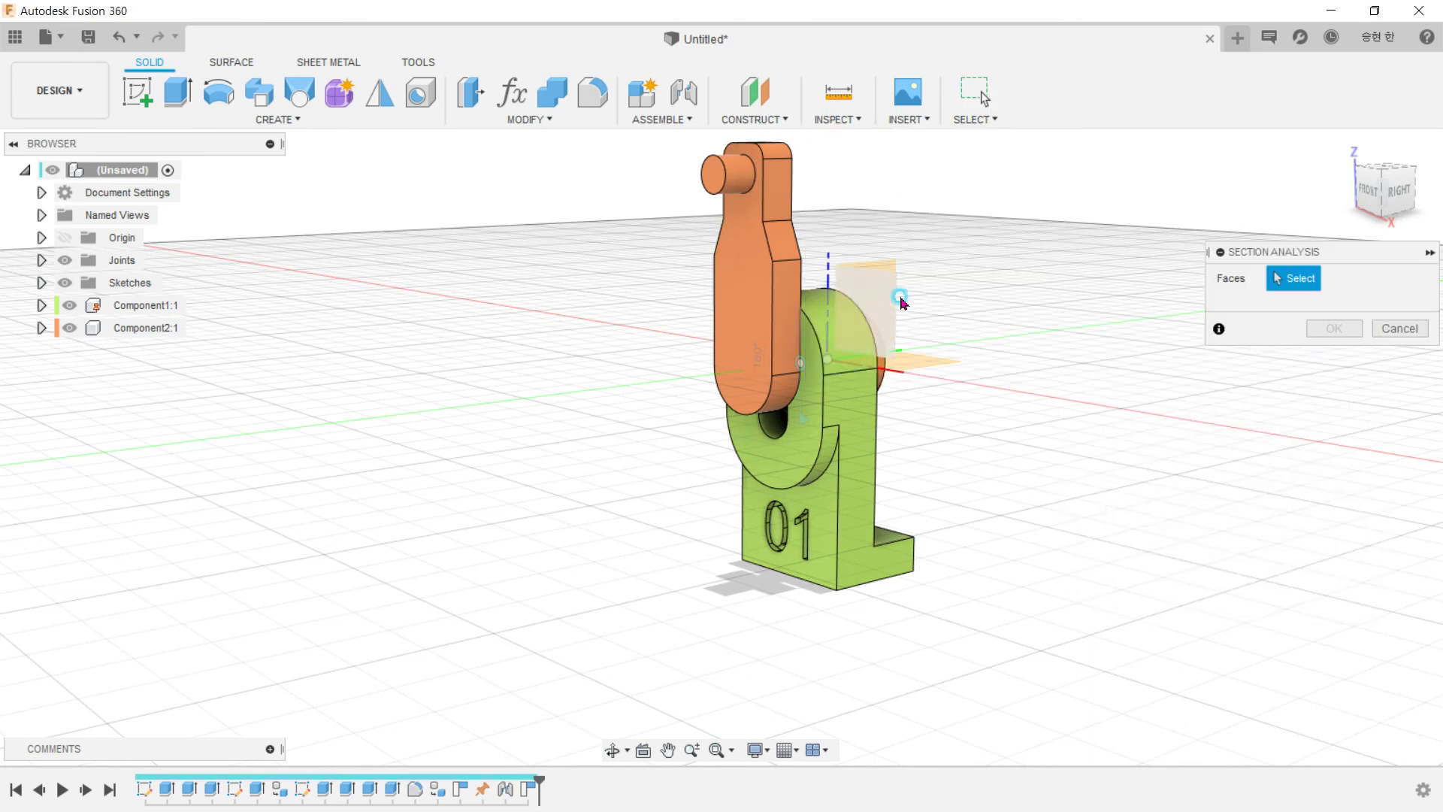
pyautogui.keyDown('shift'); pyautogui.moveTo(895, 297); pyautogui.dragTo(885, 295, button='middle'); pyautogui.keyUp('shift')
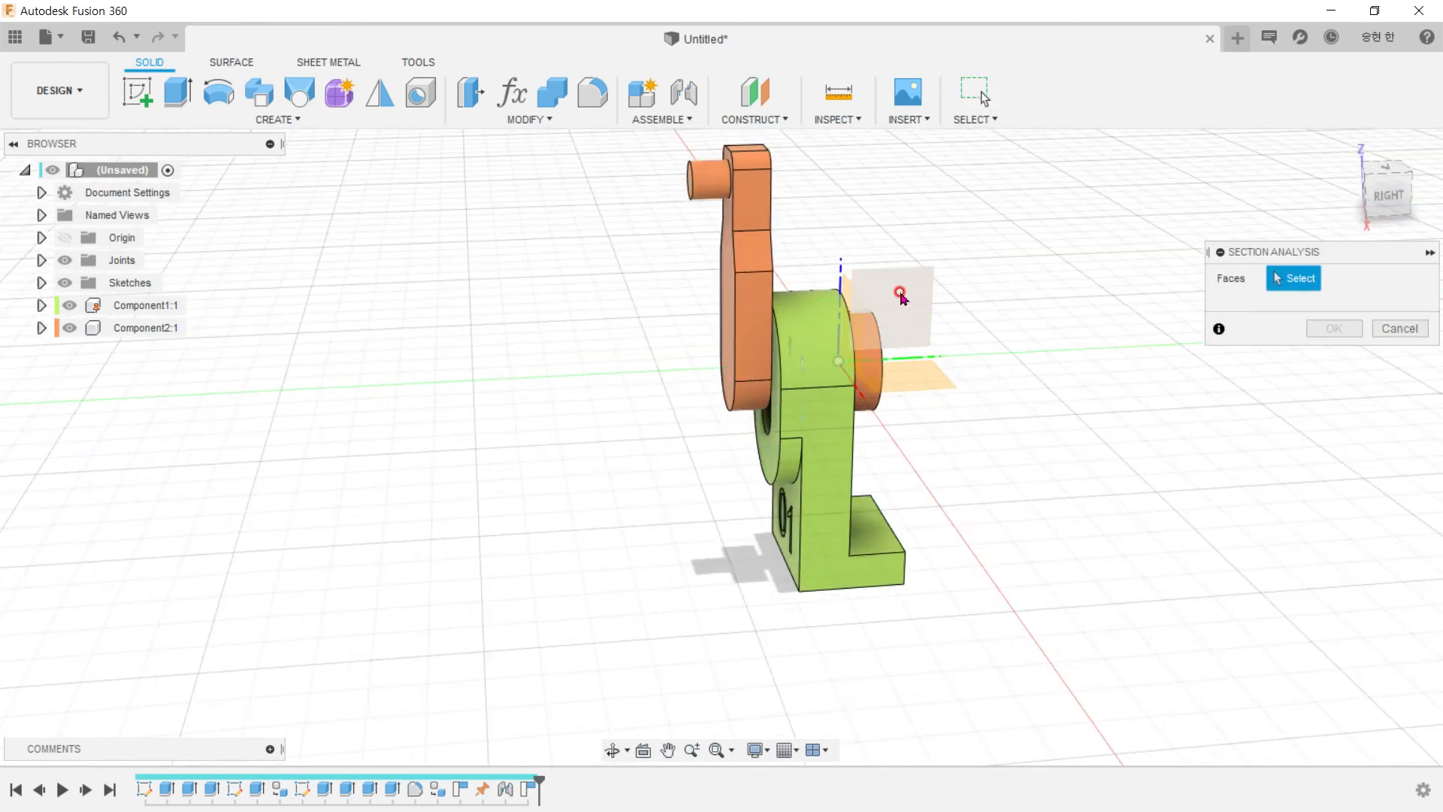
pyautogui.click(929, 299)
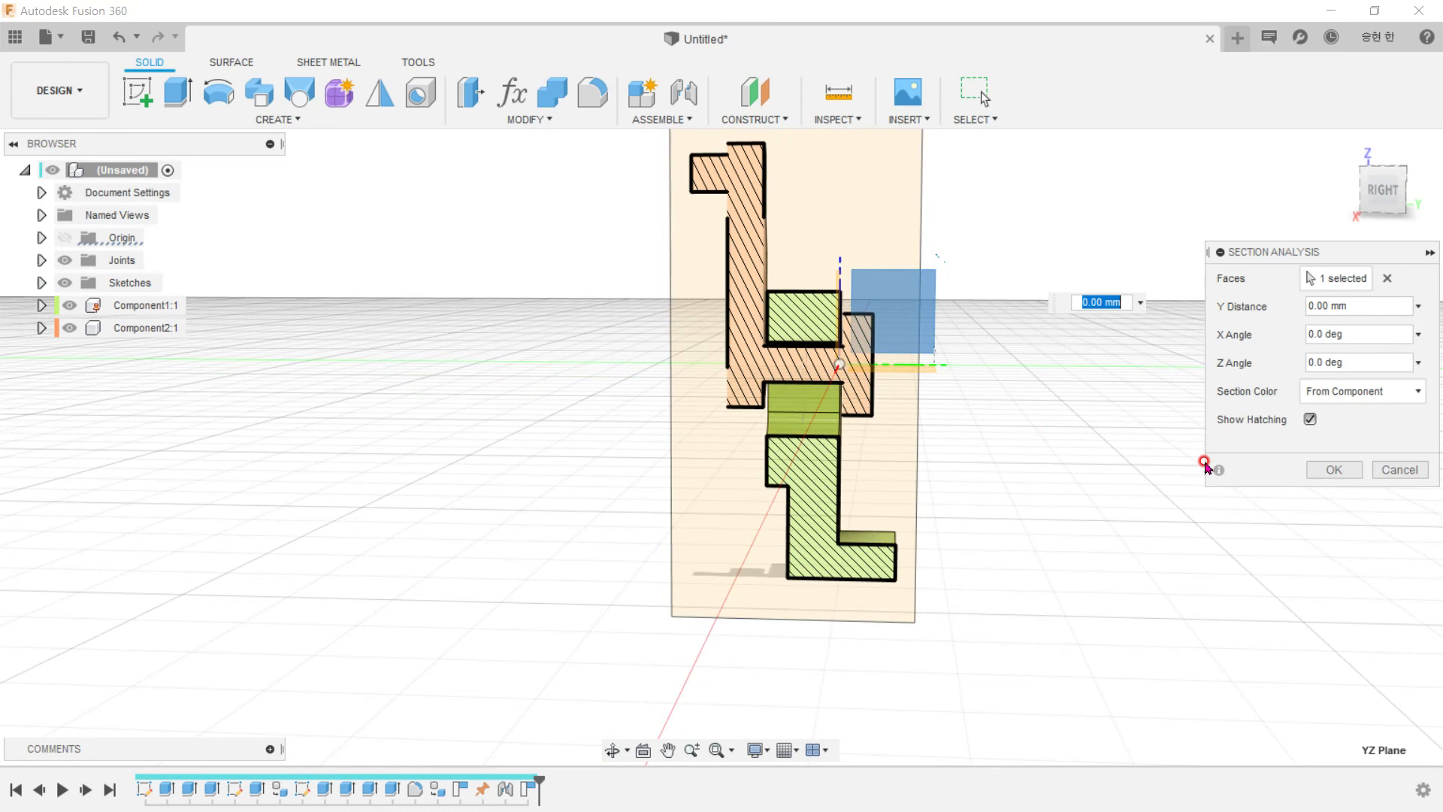
pyautogui.click(1323, 470)
# Step: Examine the clearances between the lever pin and the base slot in the section and hide the analysis
pyautogui.scroll(8, 902, 392)
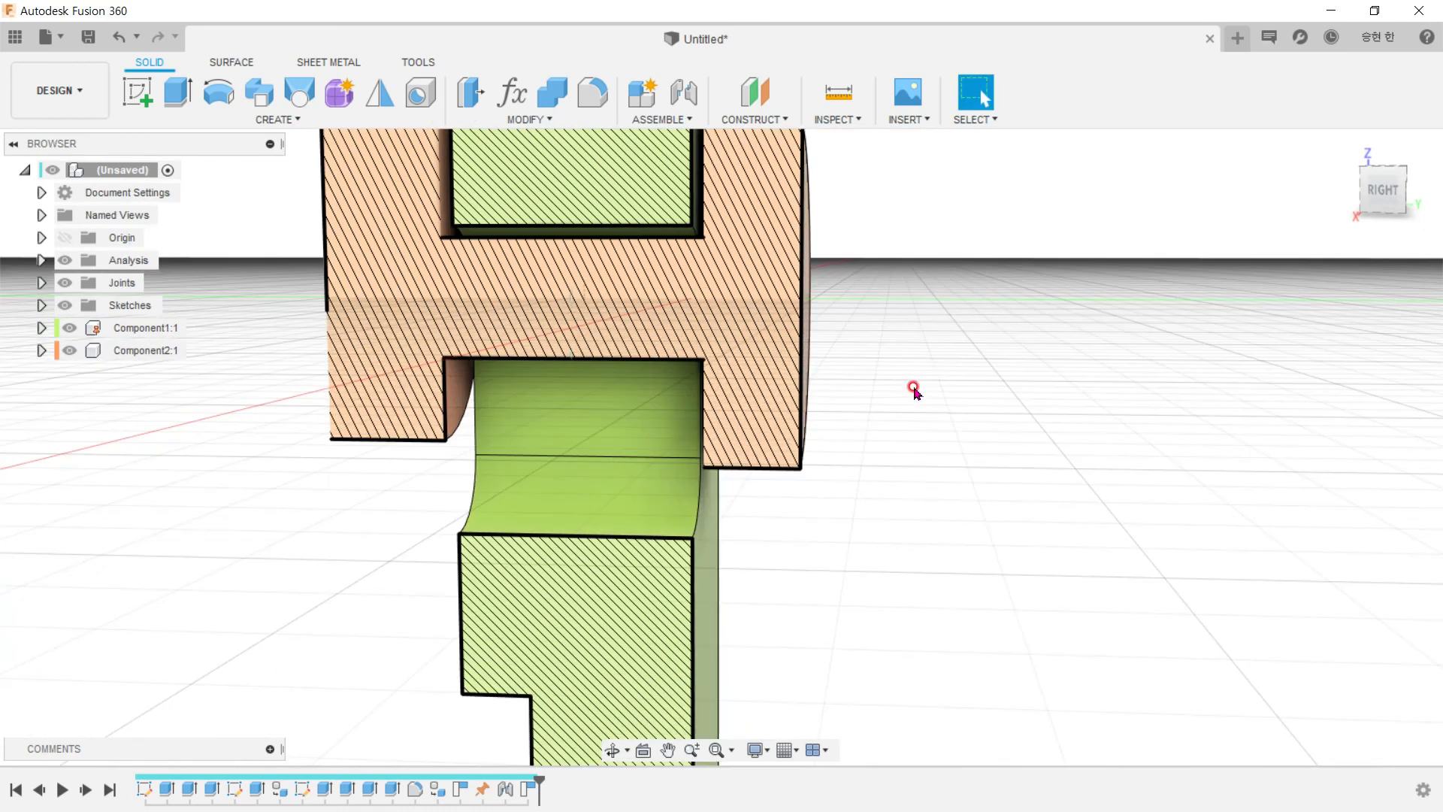
pyautogui.keyDown('shift'); pyautogui.moveTo(941, 351); pyautogui.dragTo(409, 388, button='middle'); pyautogui.keyUp('shift')
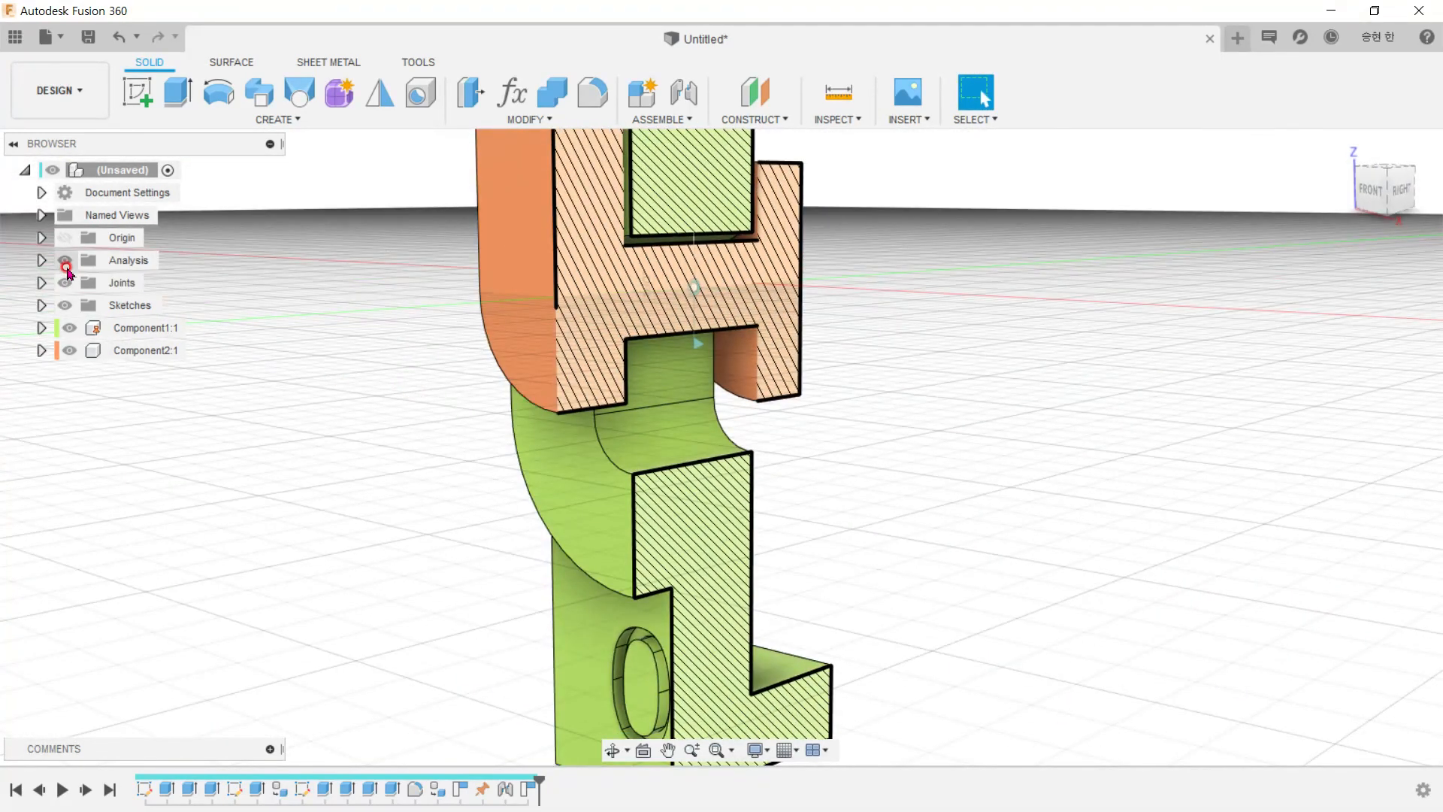
pyautogui.click(65, 265)
pyautogui.scroll(-3, 483, 351)
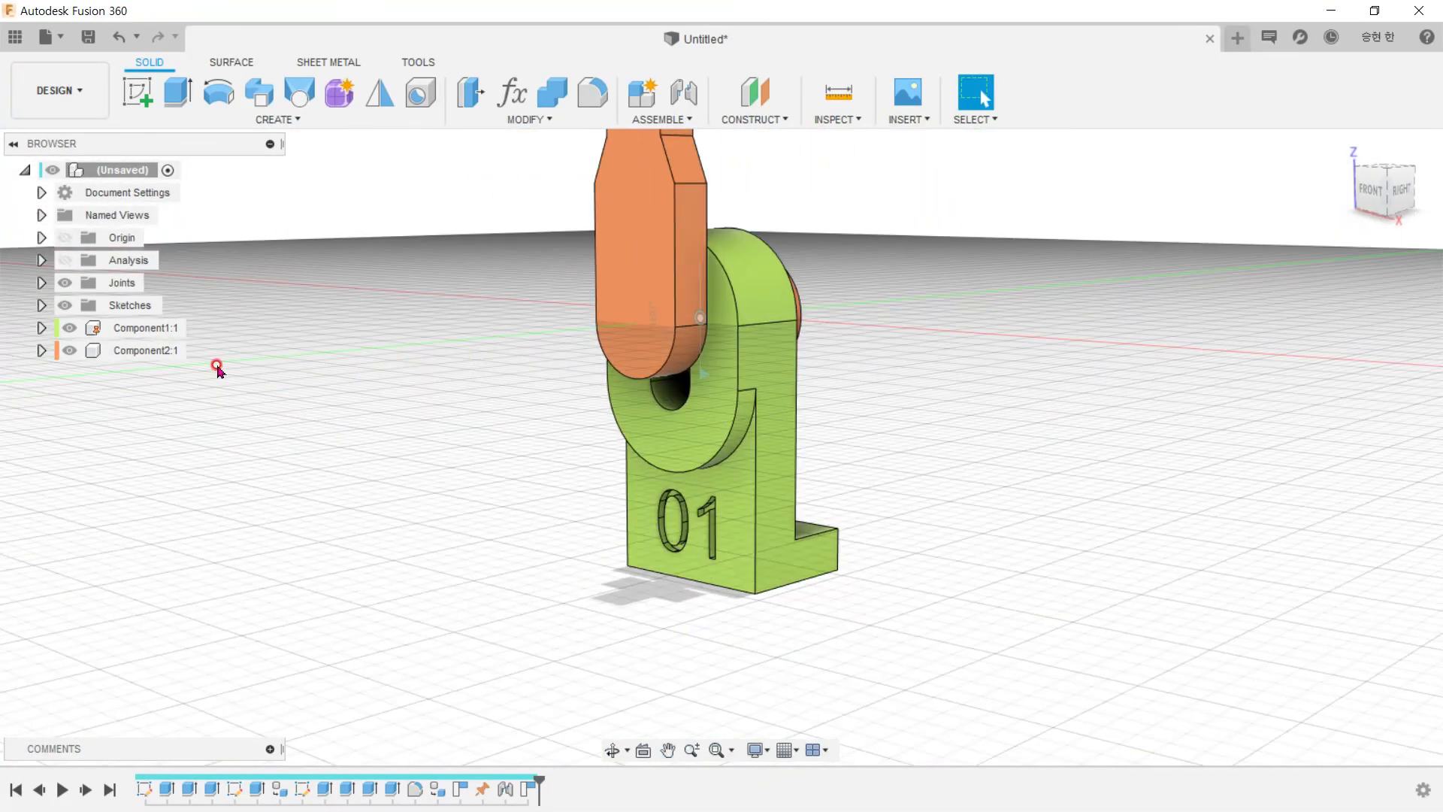
pyautogui.click(147, 350)
pyautogui.rightClick(163, 351)
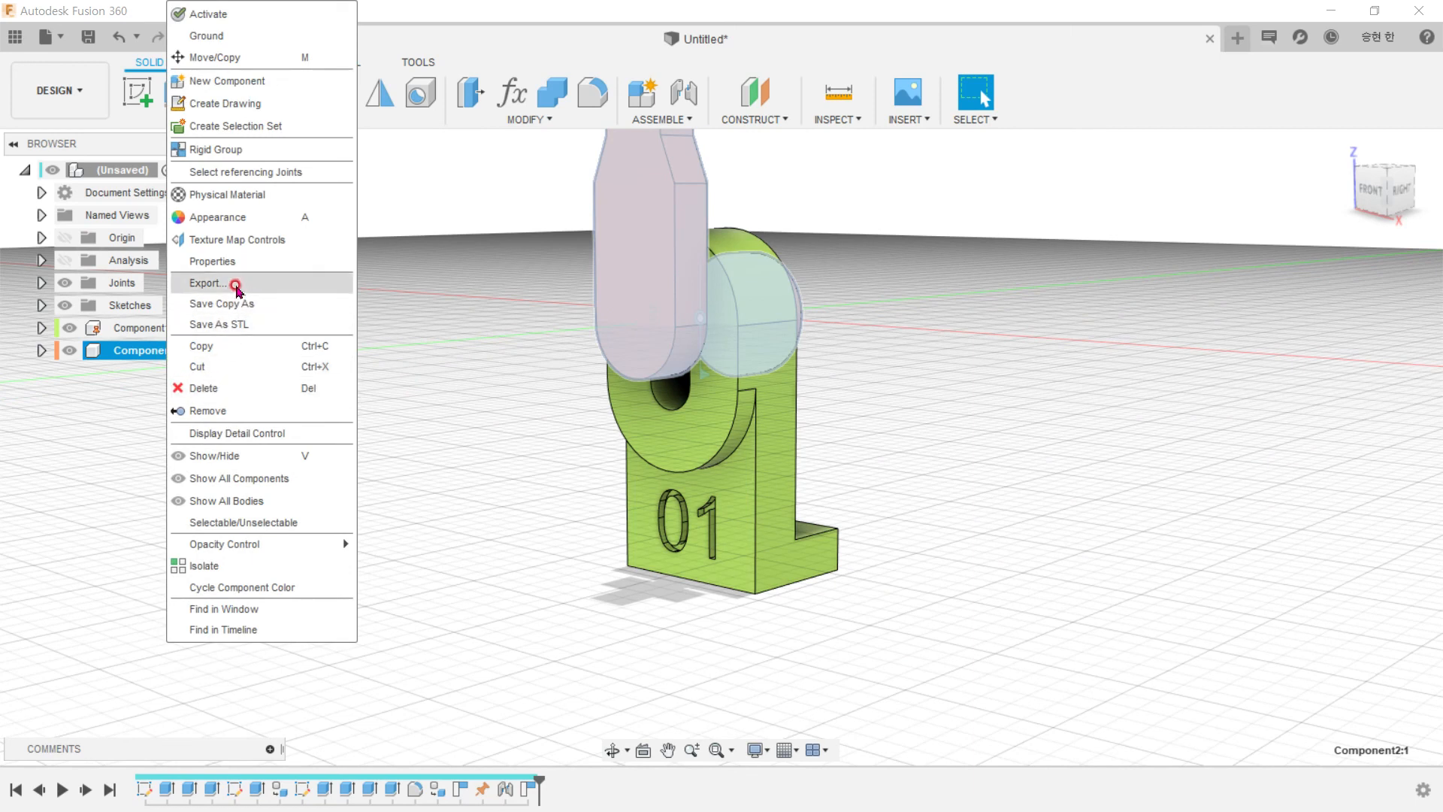
pyautogui.click(136, 398)
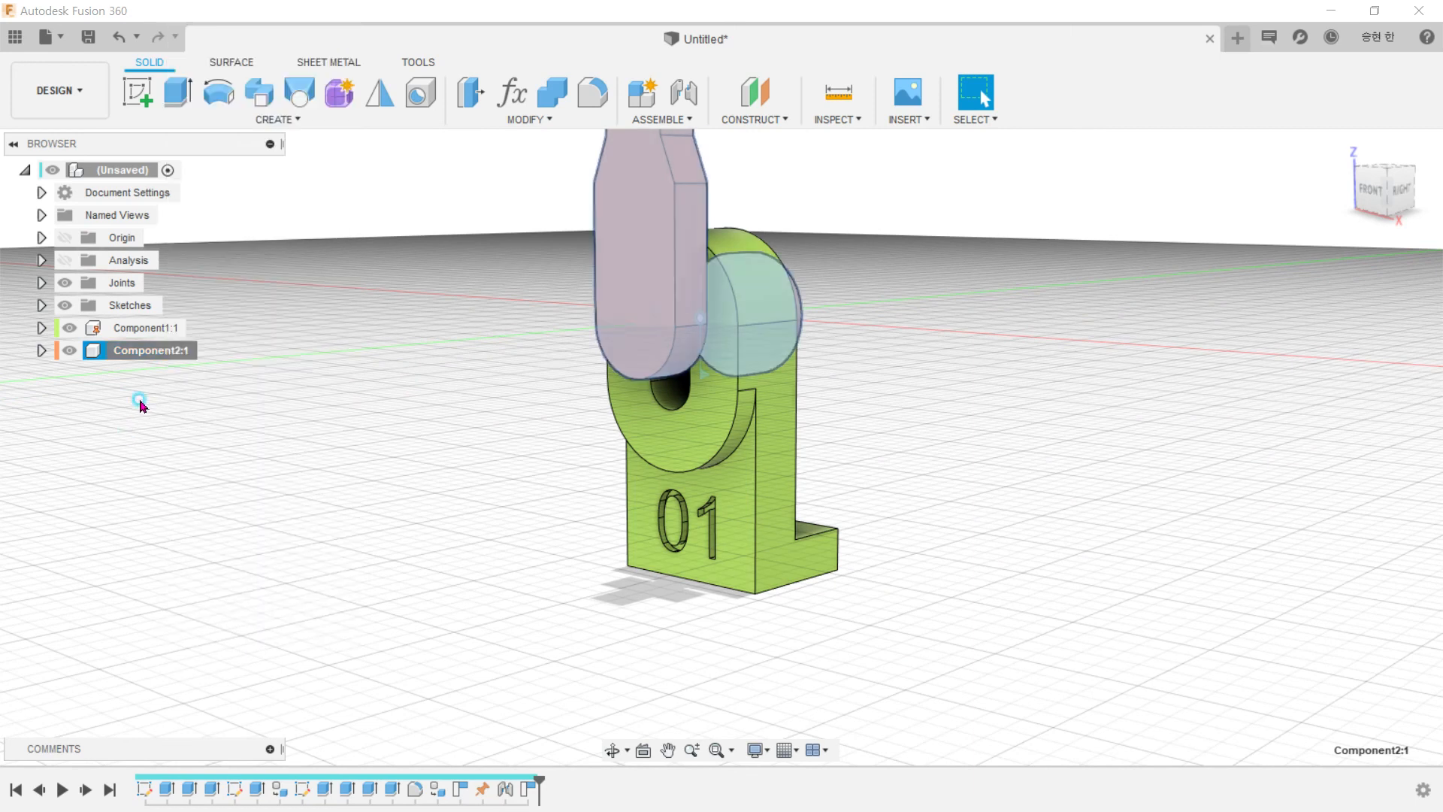
pyautogui.click(167, 334)
pyautogui.rightClick(167, 335)
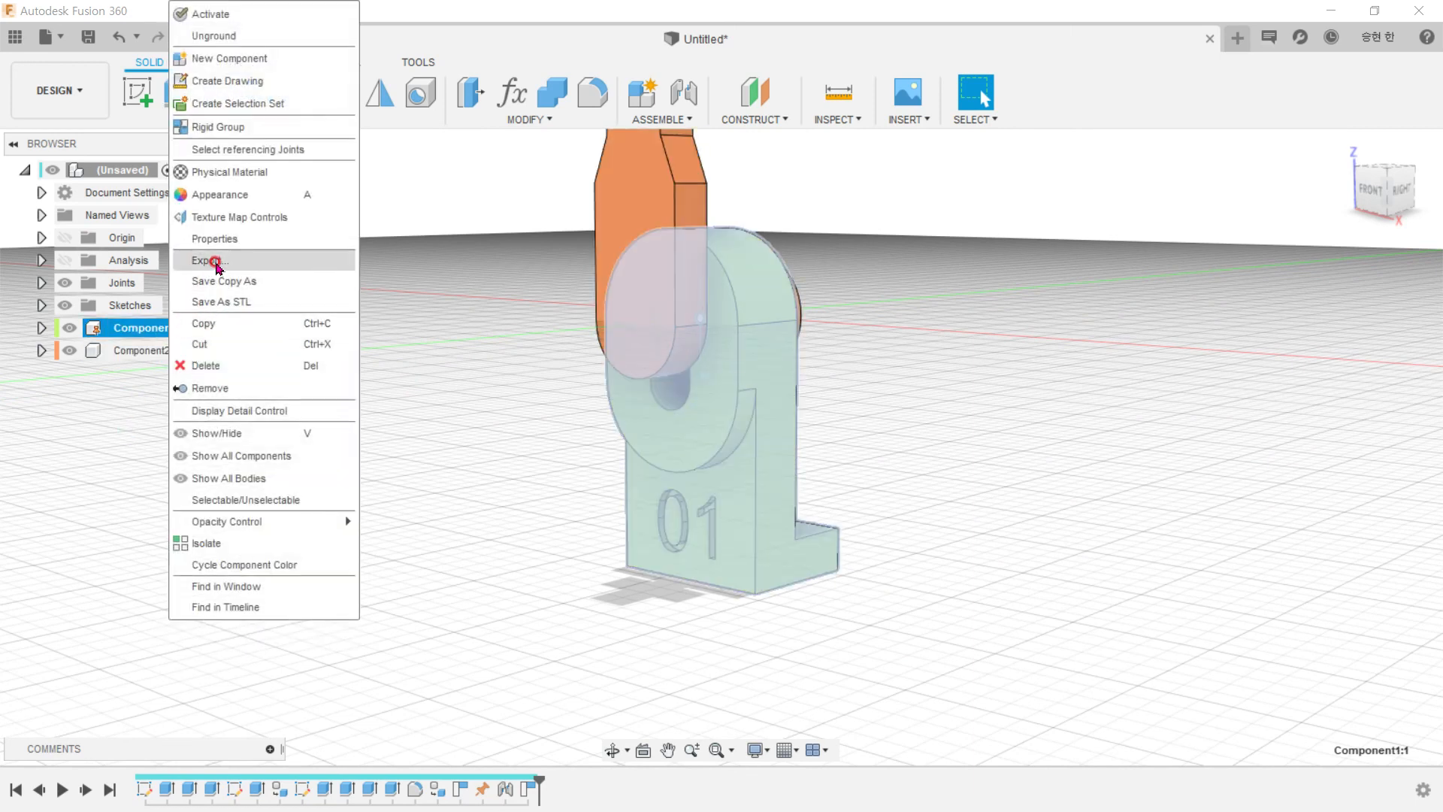
pyautogui.click(163, 209)
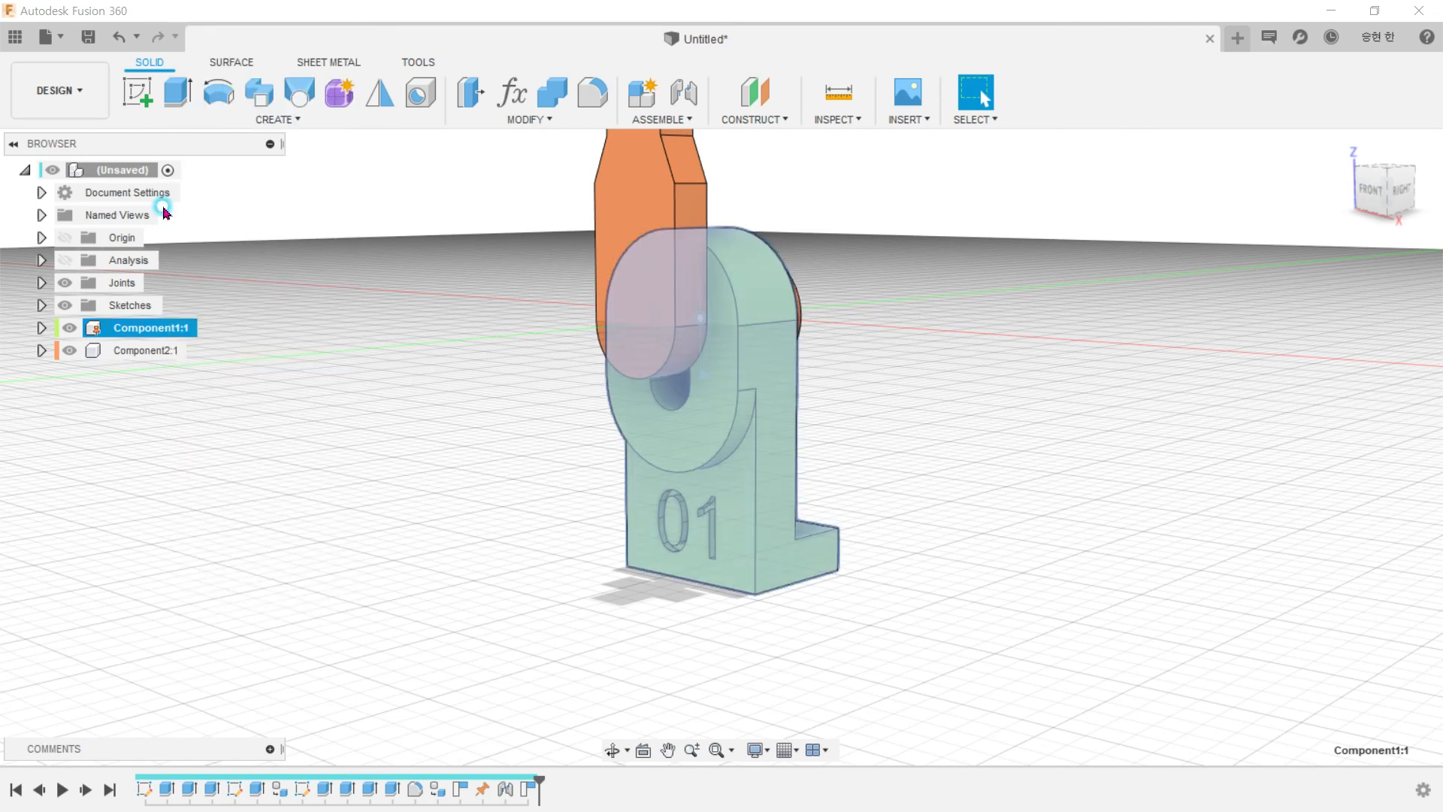
pyautogui.rightClick(129, 171)
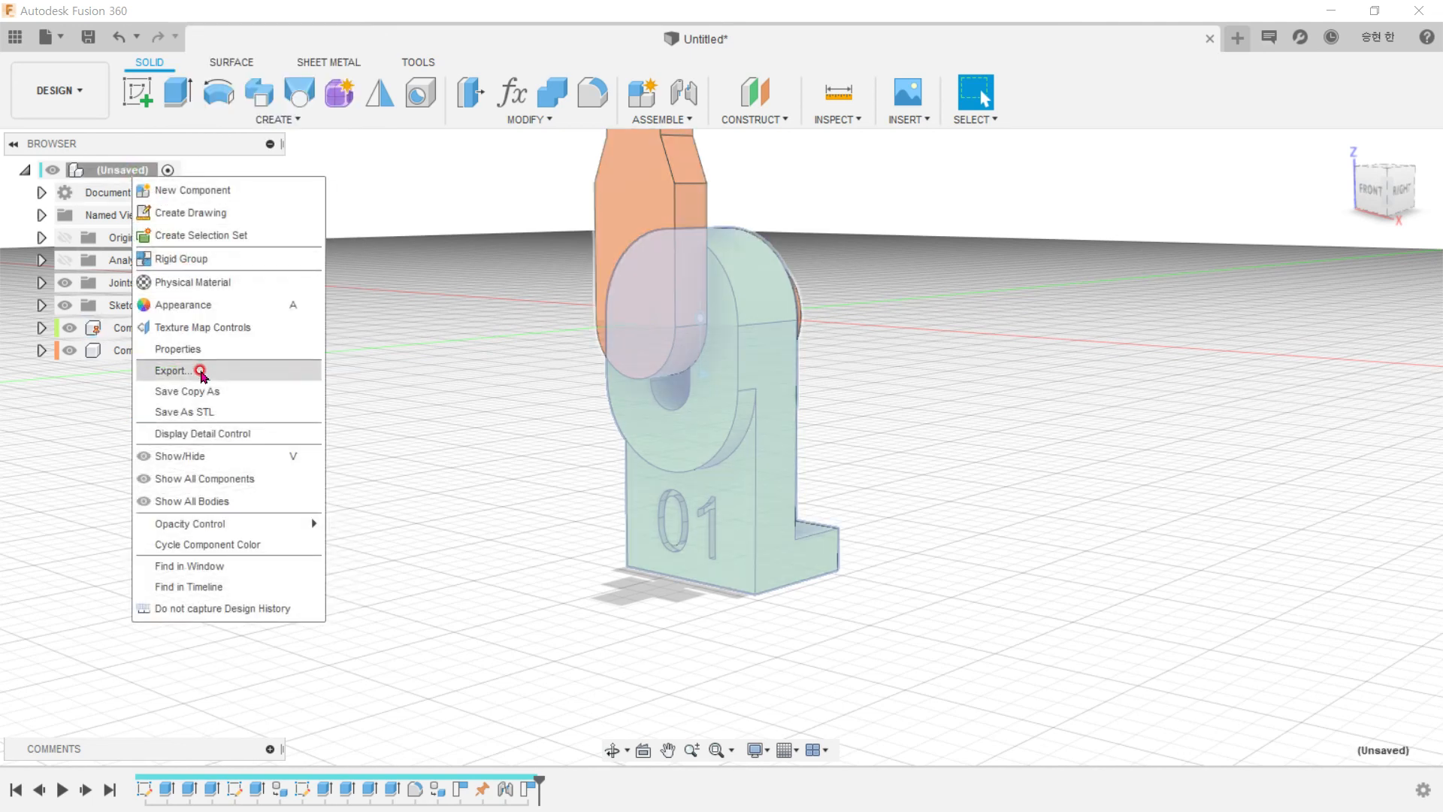
pyautogui.click(423, 395)
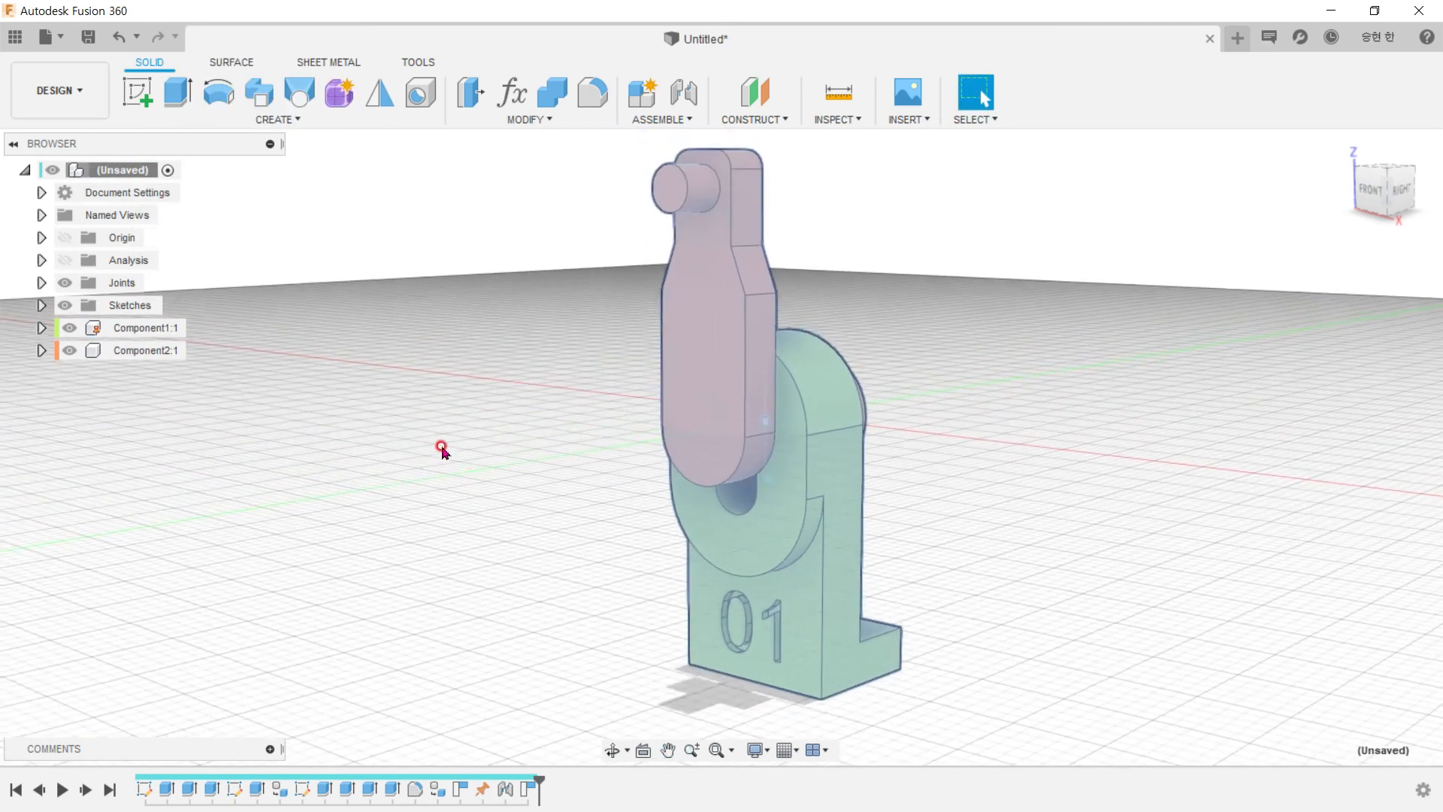
pyautogui.click(441, 448)
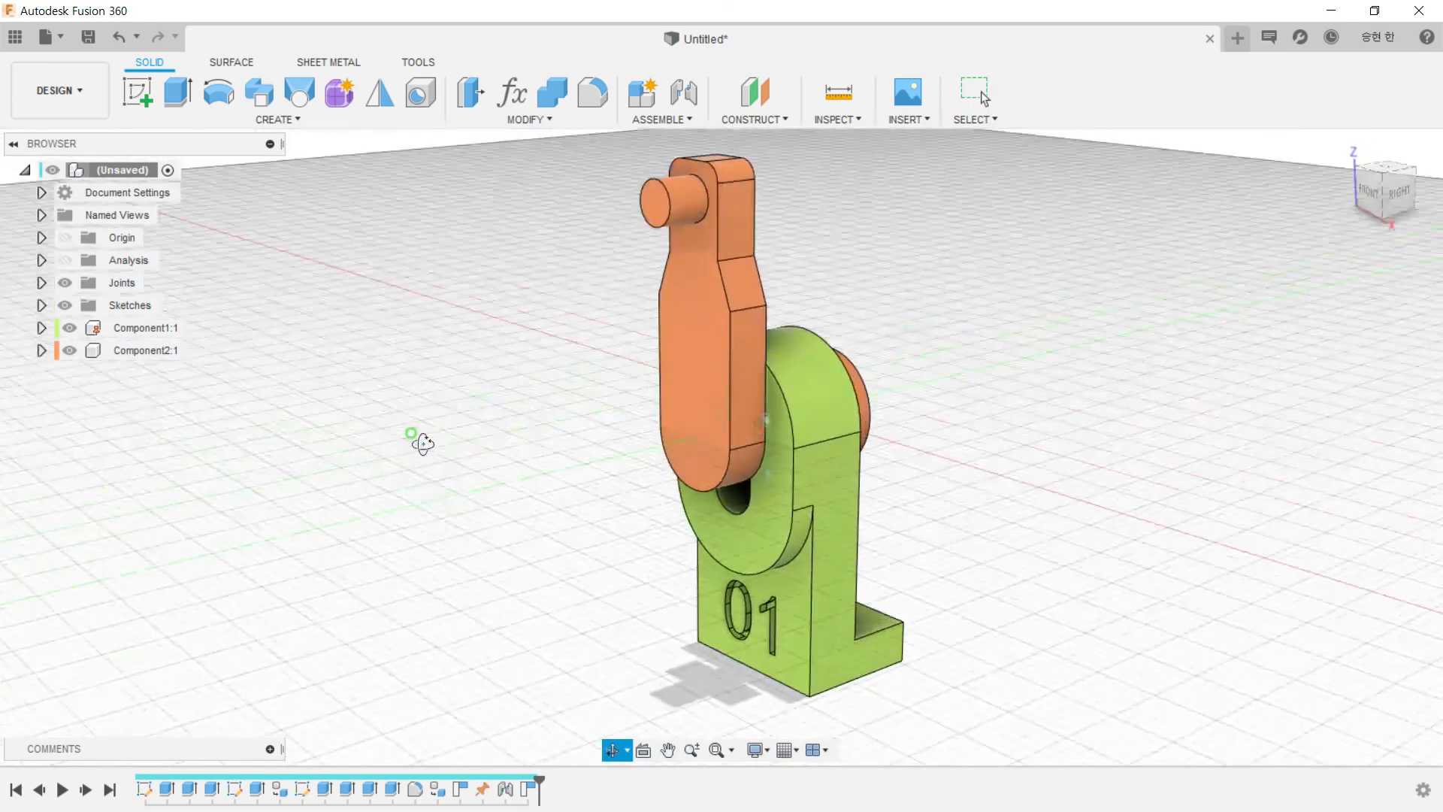